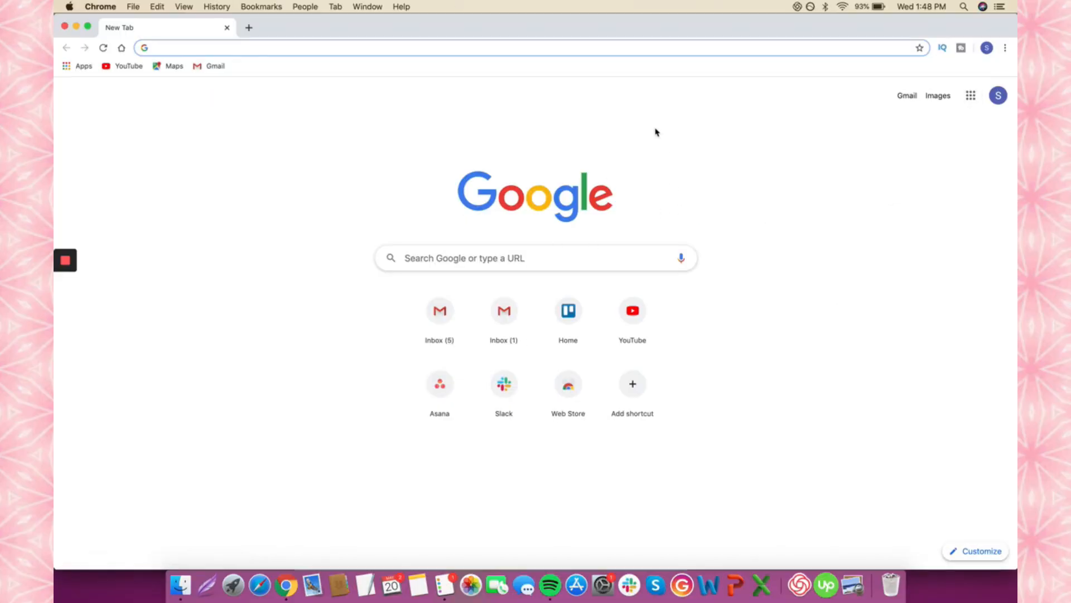
# - Go to drive.google.com in the new tab to load My Drive
pyautogui.click(971, 99)
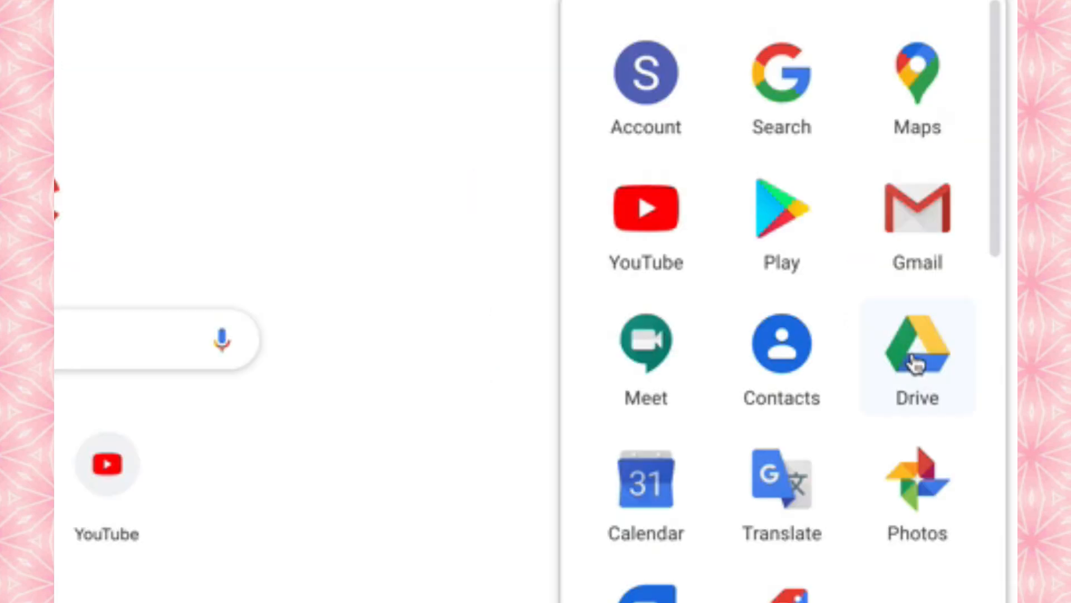
pyautogui.click(506, 41)
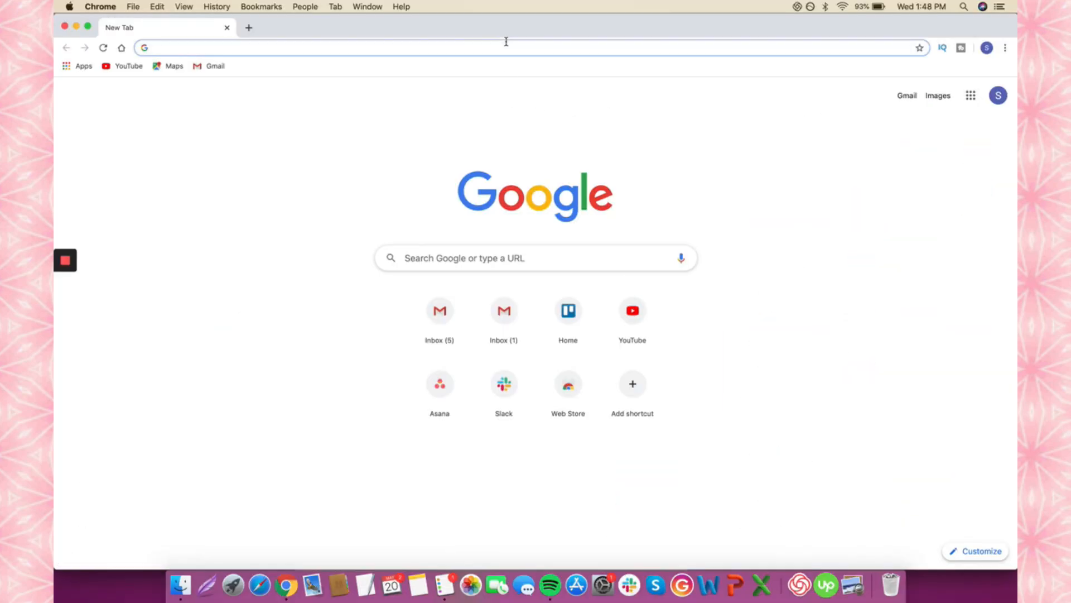
pyautogui.write('drive')
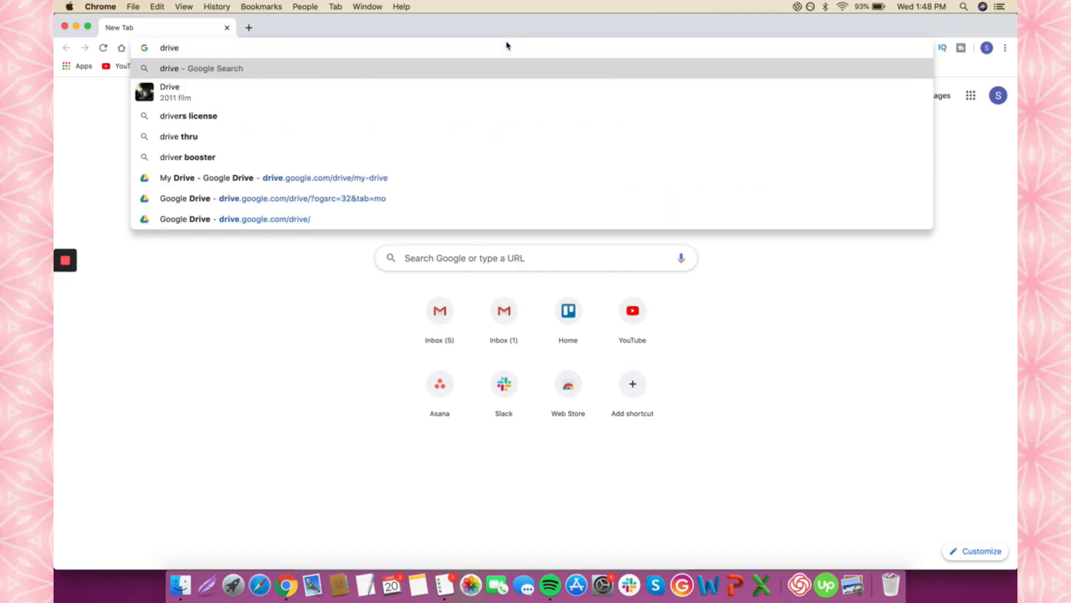
pyautogui.write('.googl')
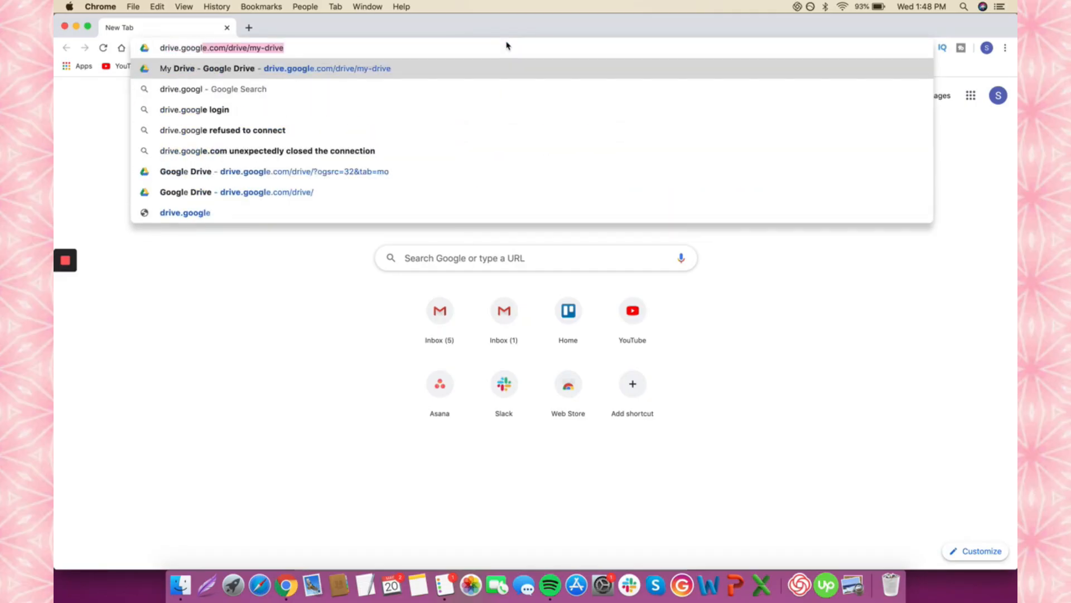
pyautogui.write('e.com')
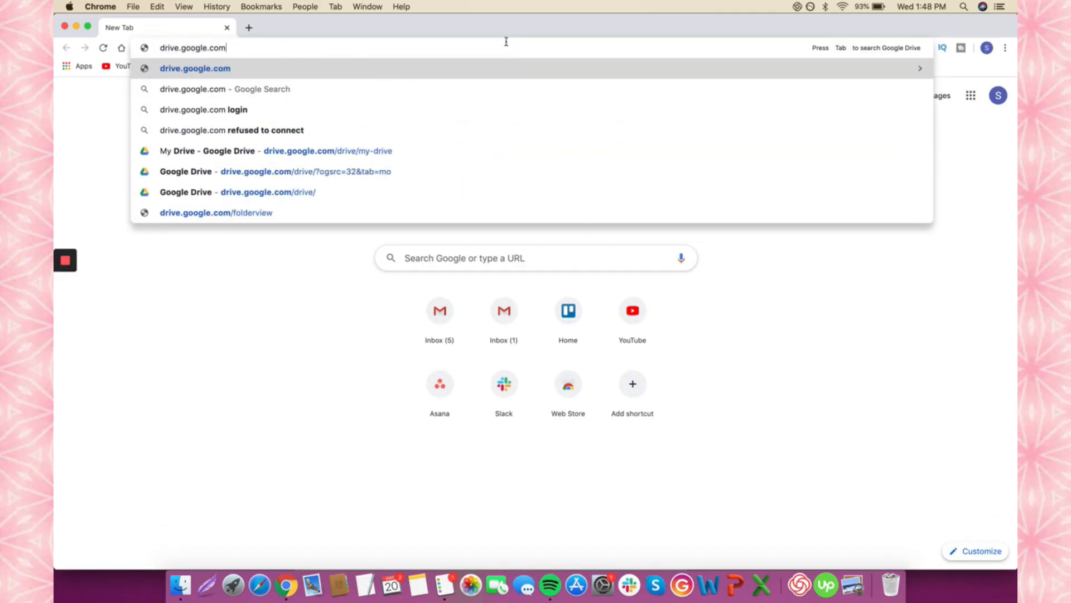
pyautogui.press('Return')
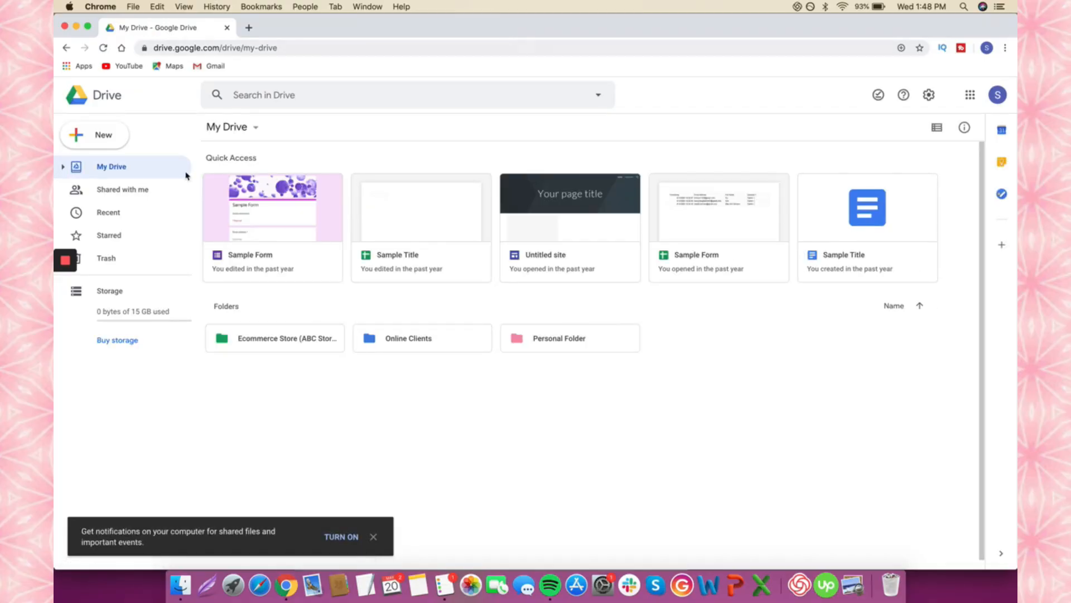
# - Create a blank Google Site from Drive's New > More > Google Sites menu
pyautogui.click(102, 135)
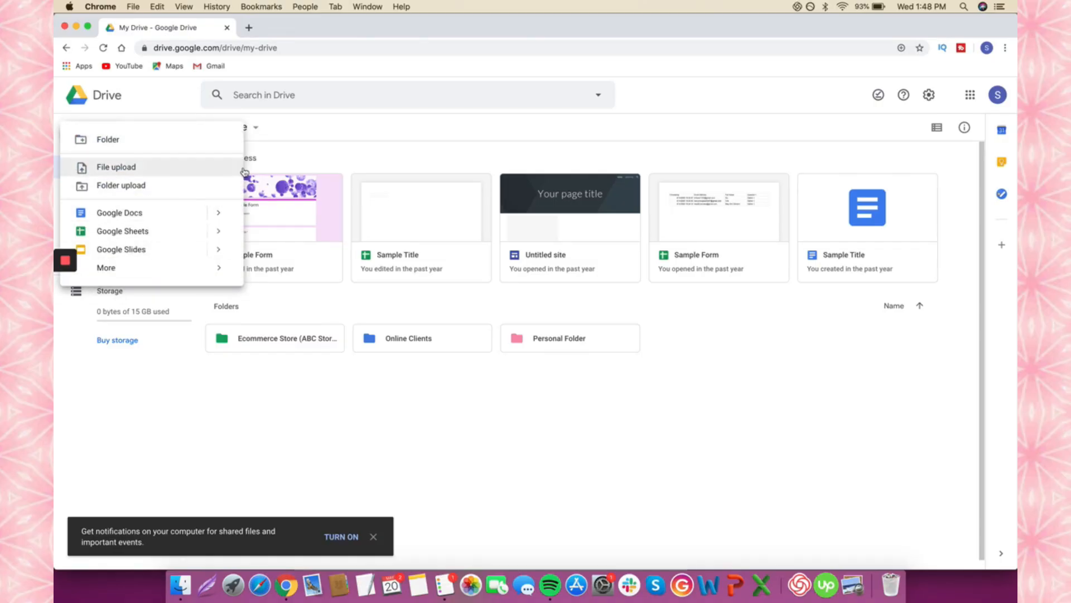
pyautogui.click(311, 133)
pyautogui.click(124, 142)
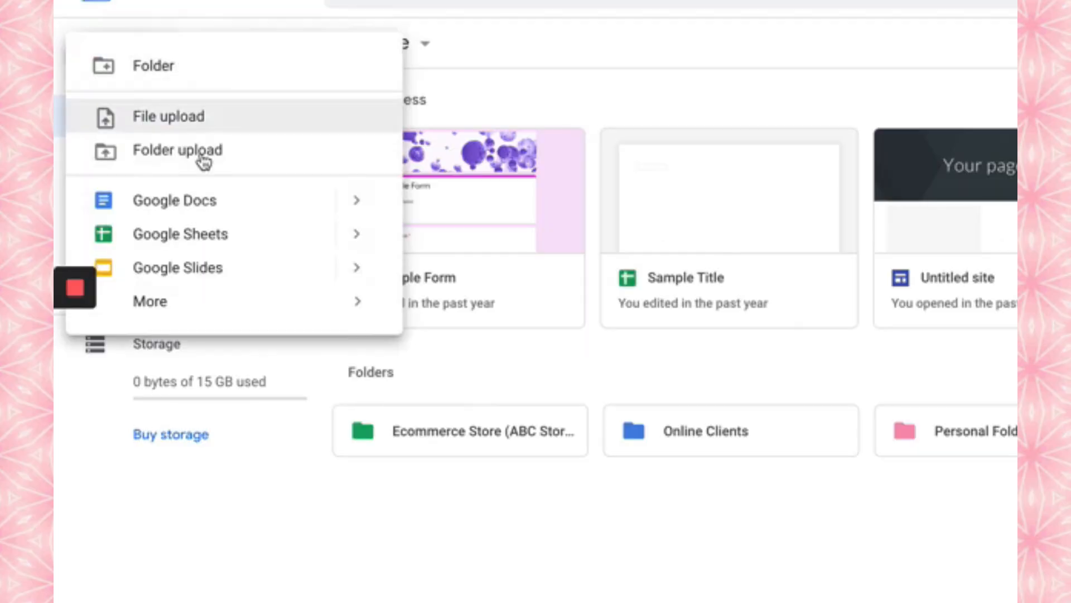
pyautogui.moveTo(150, 269)
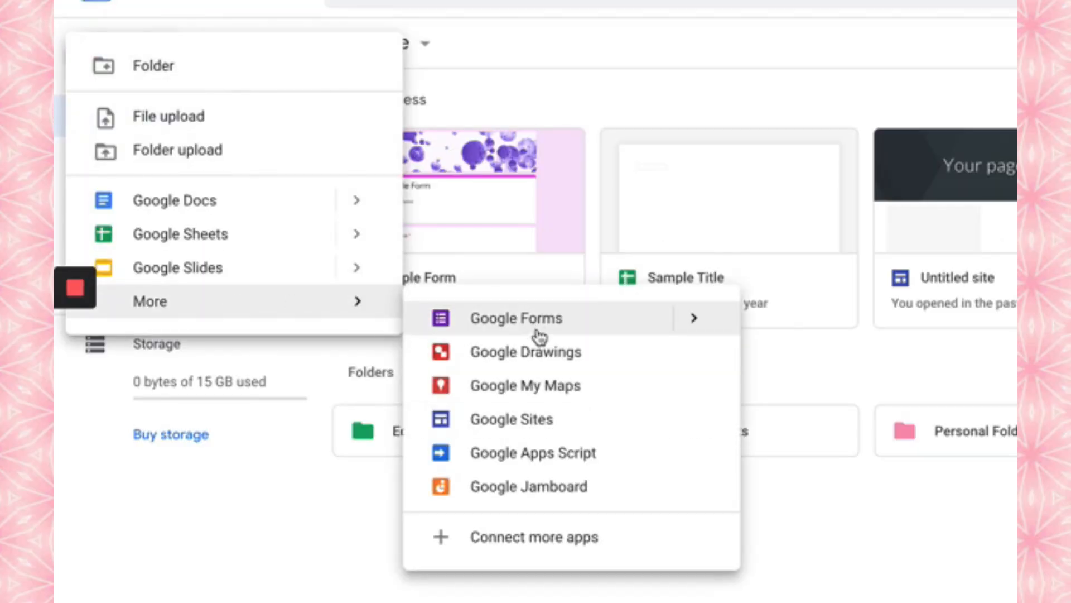
pyautogui.click(591, 449)
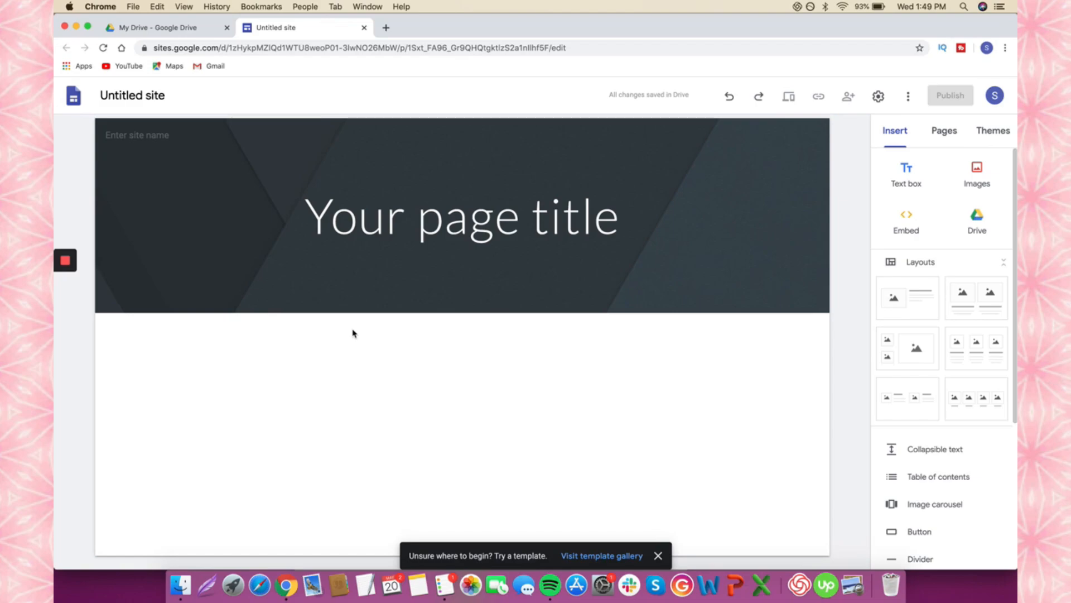
# - Rename the untitled site to 'Sui'
pyautogui.click(152, 96)
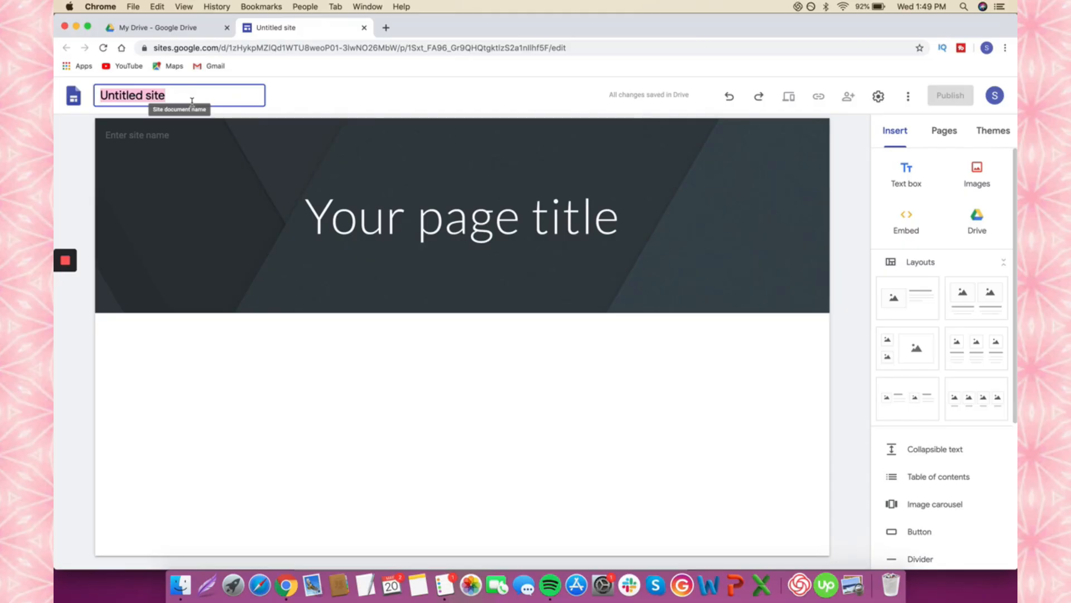
pyautogui.write('Br')
pyautogui.press('BackSpace')
pyautogui.write('Sui')
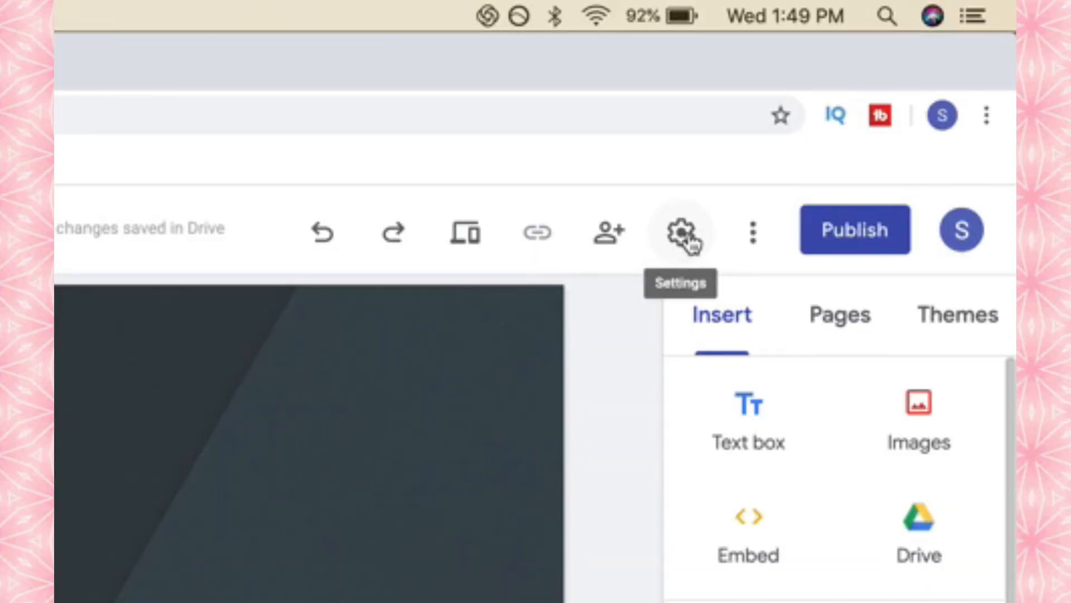
# - In site Settings, keep navigation Top and Transparent, then show the Brand images section
pyautogui.click(692, 240)
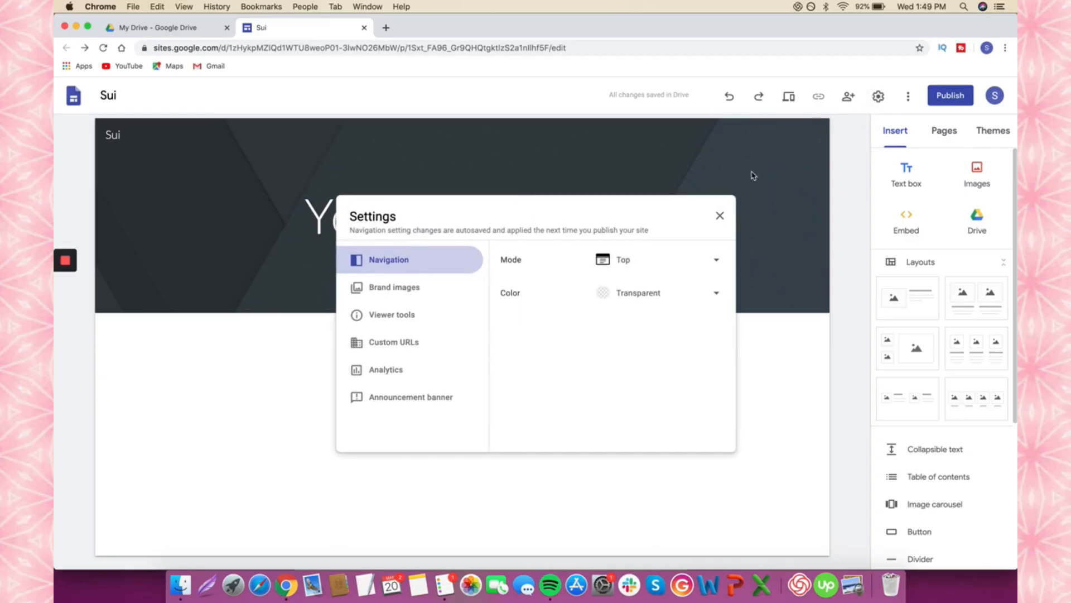
pyautogui.click(650, 260)
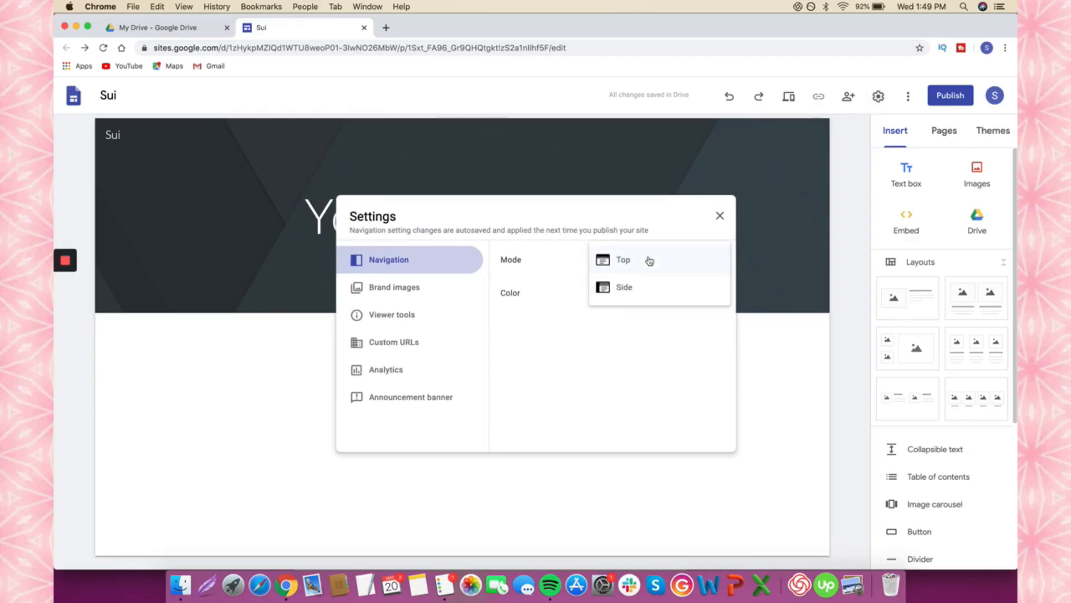
pyautogui.click(558, 261)
pyautogui.click(634, 269)
pyautogui.click(640, 291)
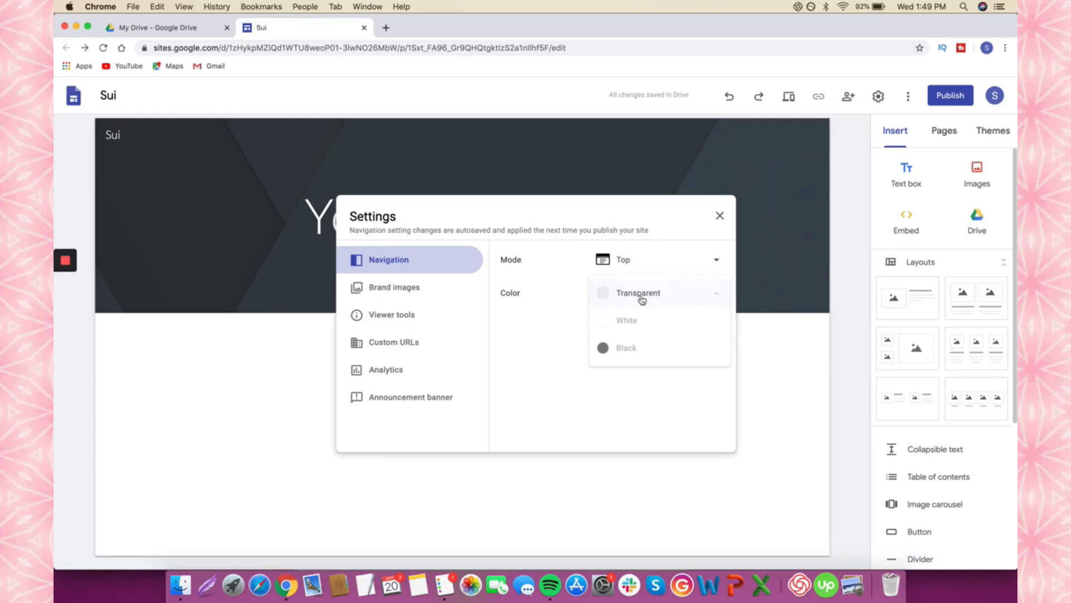
pyautogui.click(641, 295)
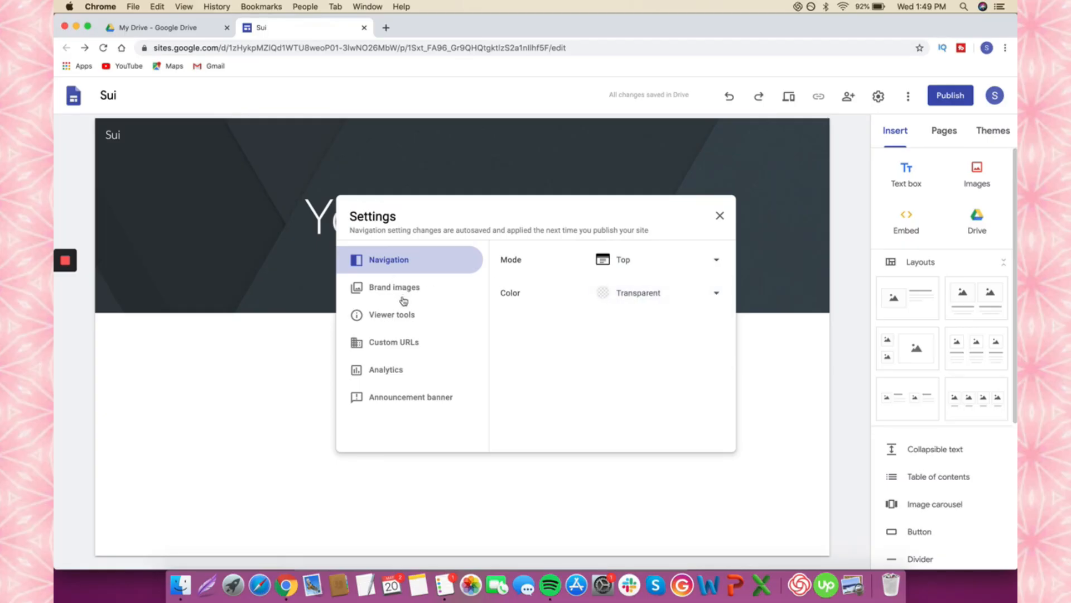
pyautogui.click(405, 294)
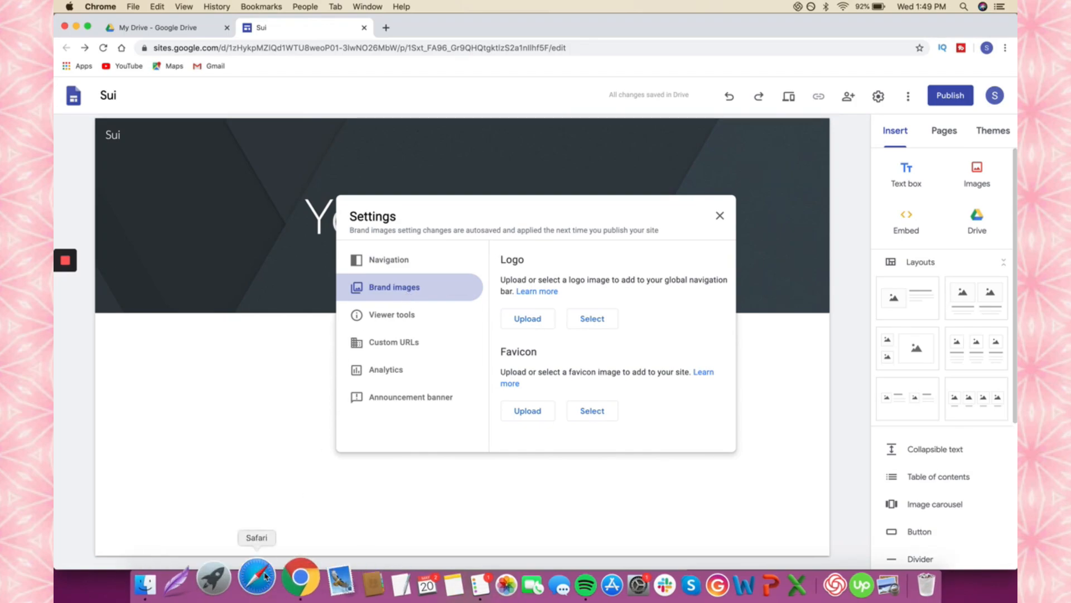
# - Switch to the BritxSui Portfolio editor and view its published site in a new tab
pyautogui.click(300, 574)
pyautogui.click(314, 28)
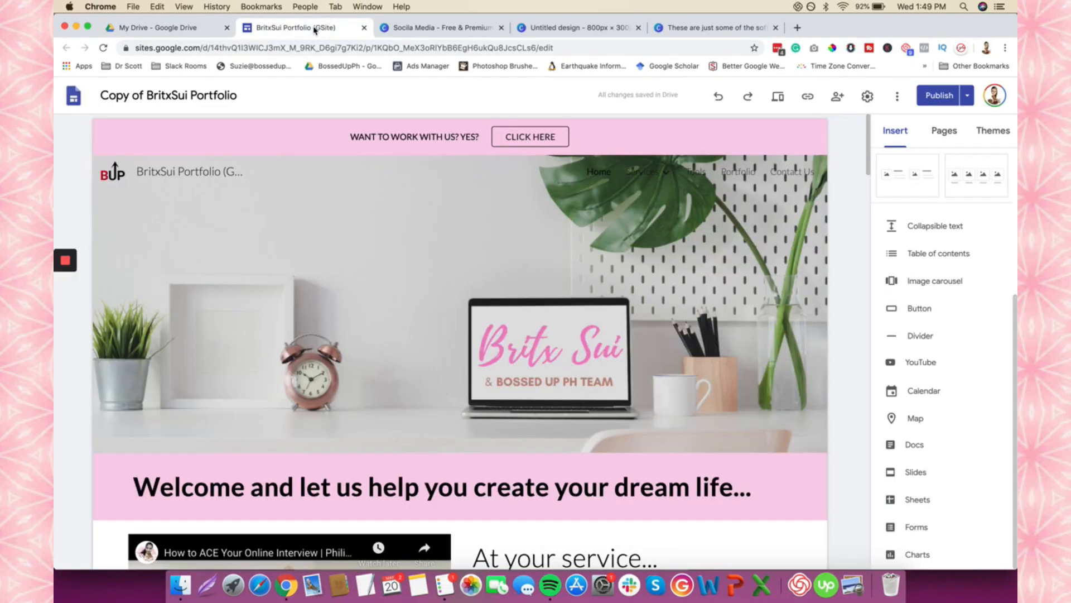
pyautogui.moveTo(114, 174)
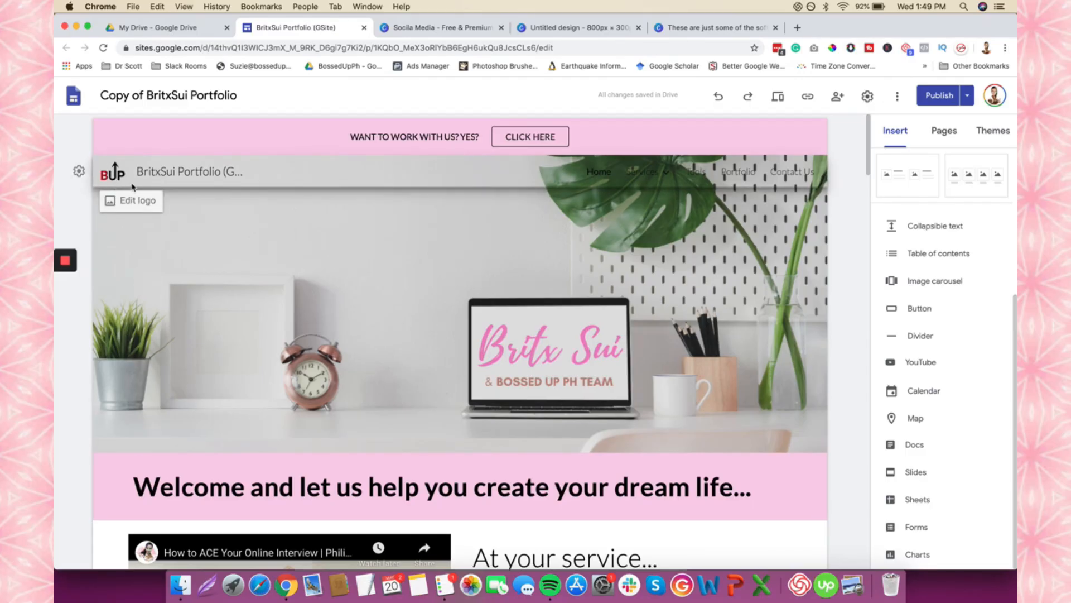
pyautogui.moveTo(224, 305)
pyautogui.scroll(-1, 223, 305)
pyautogui.scroll(1, 223, 304)
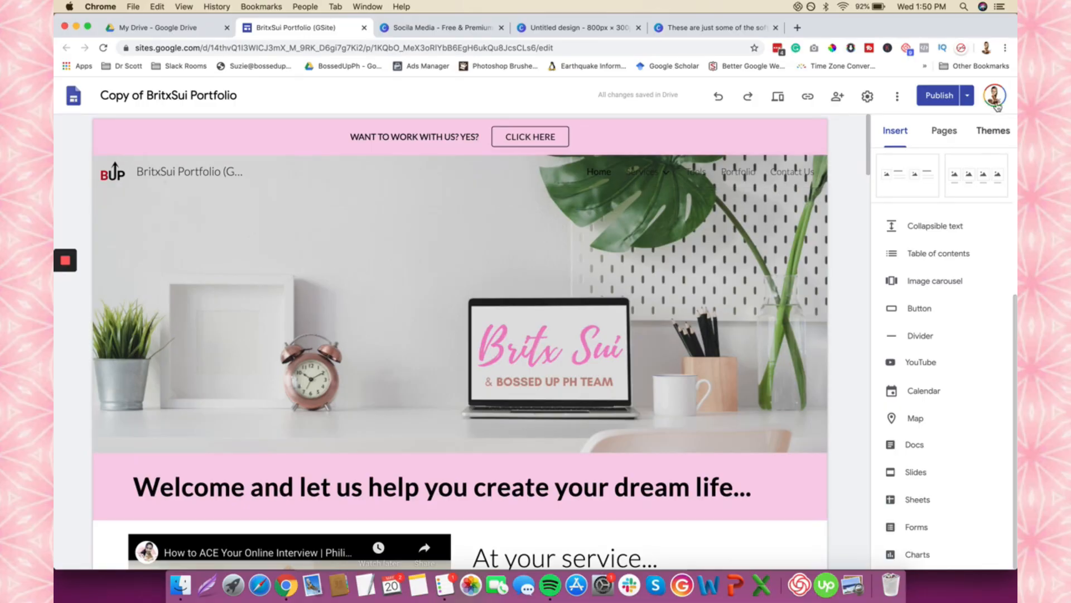
pyautogui.click(967, 96)
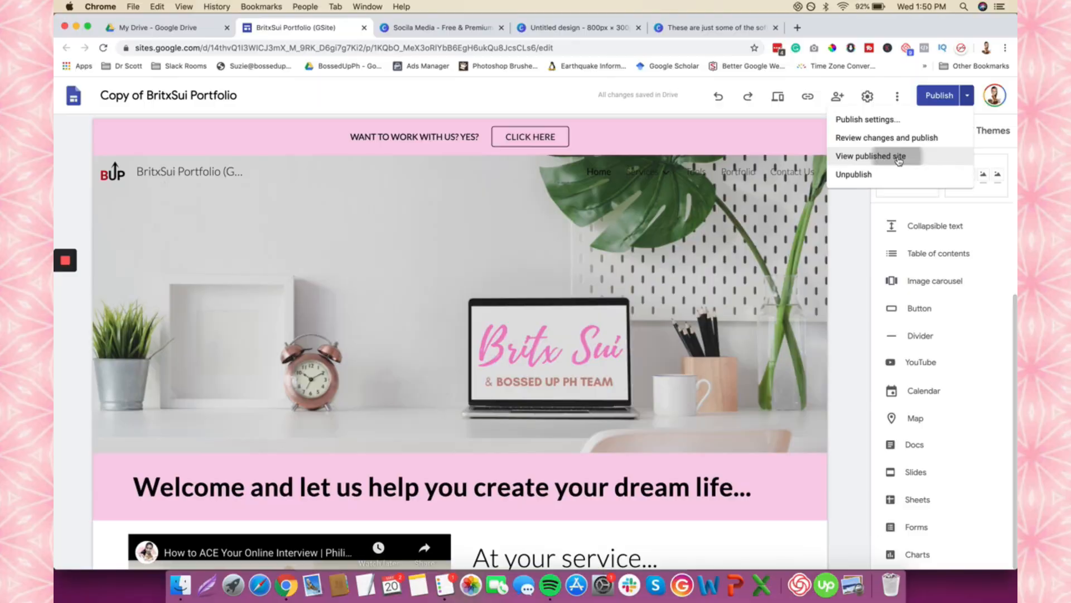
pyautogui.click(728, 378)
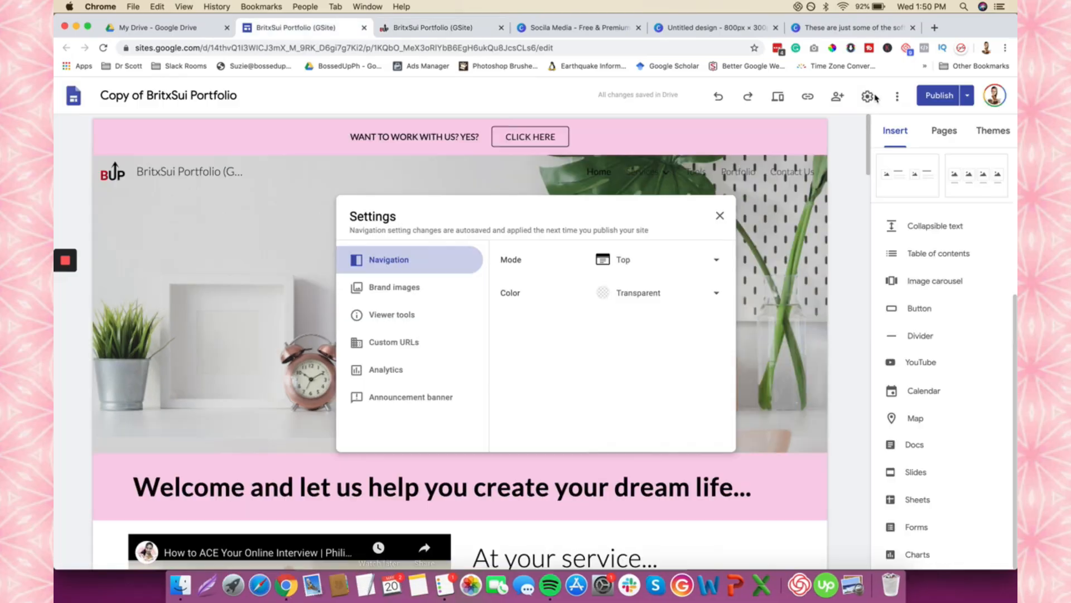
# - Under Brand images, apply the logo's red colour to the Simple theme
pyautogui.click(442, 288)
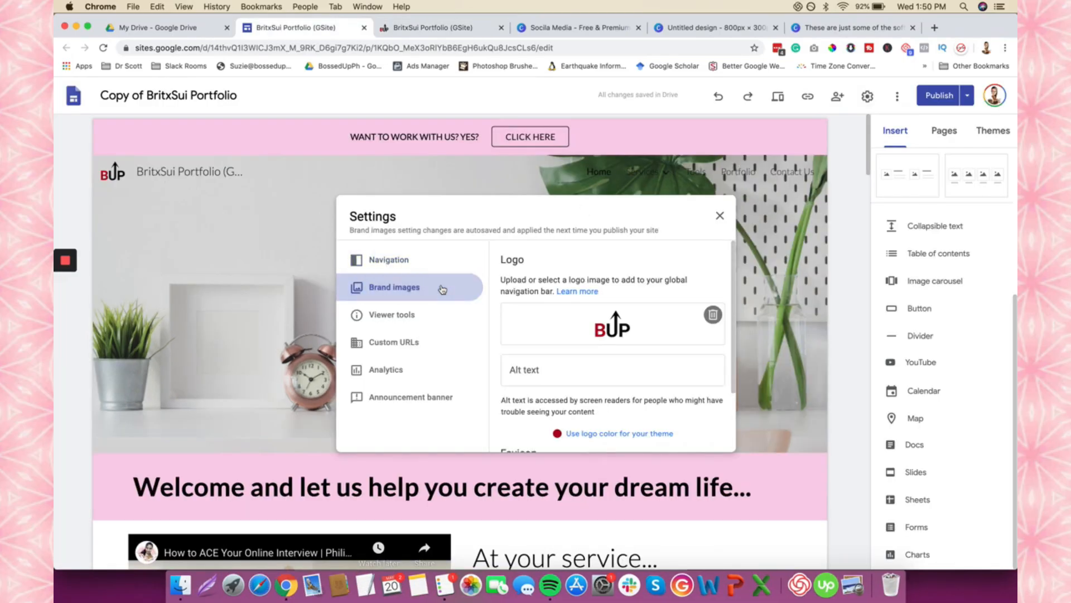
pyautogui.scroll(-3, 599, 339)
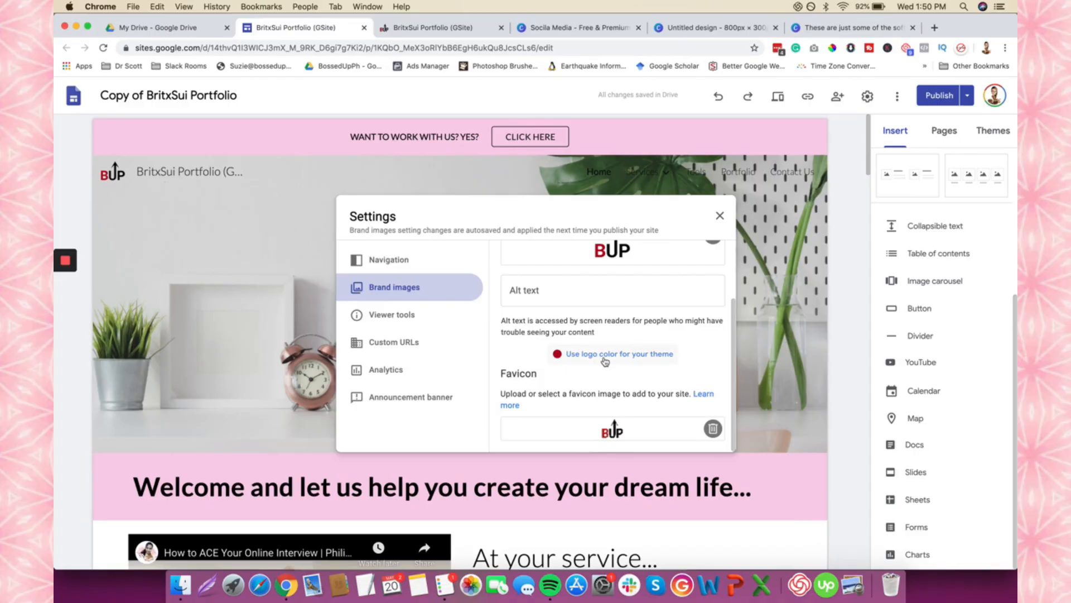
pyautogui.click(604, 361)
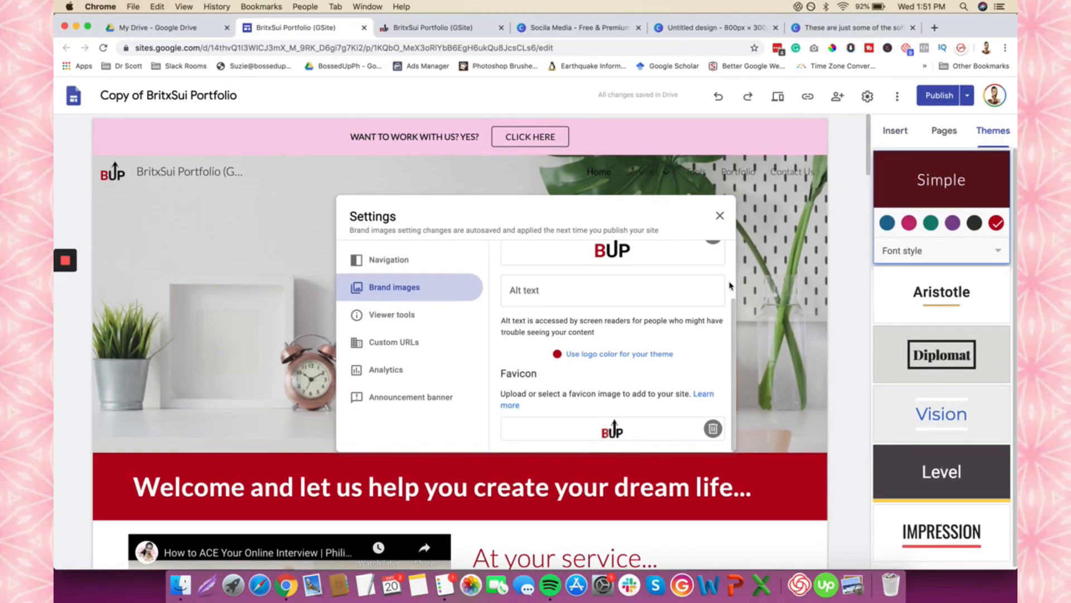
# - Close Settings, review the red page, and undo the colour change to restore pink
pyautogui.click(721, 216)
pyautogui.scroll(-6, 597, 222)
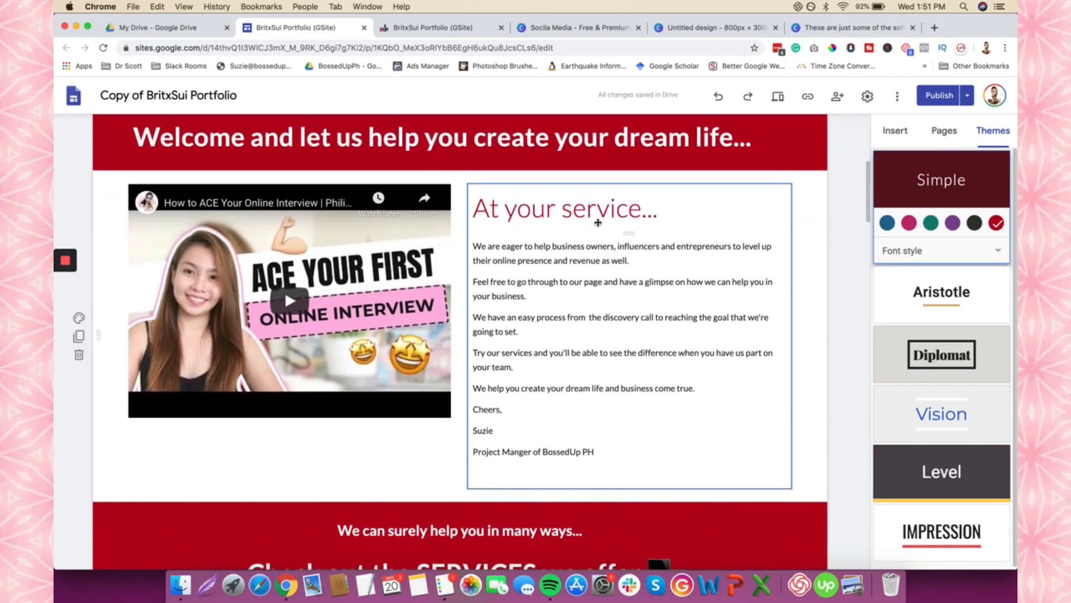
pyautogui.scroll(-15, 626, 324)
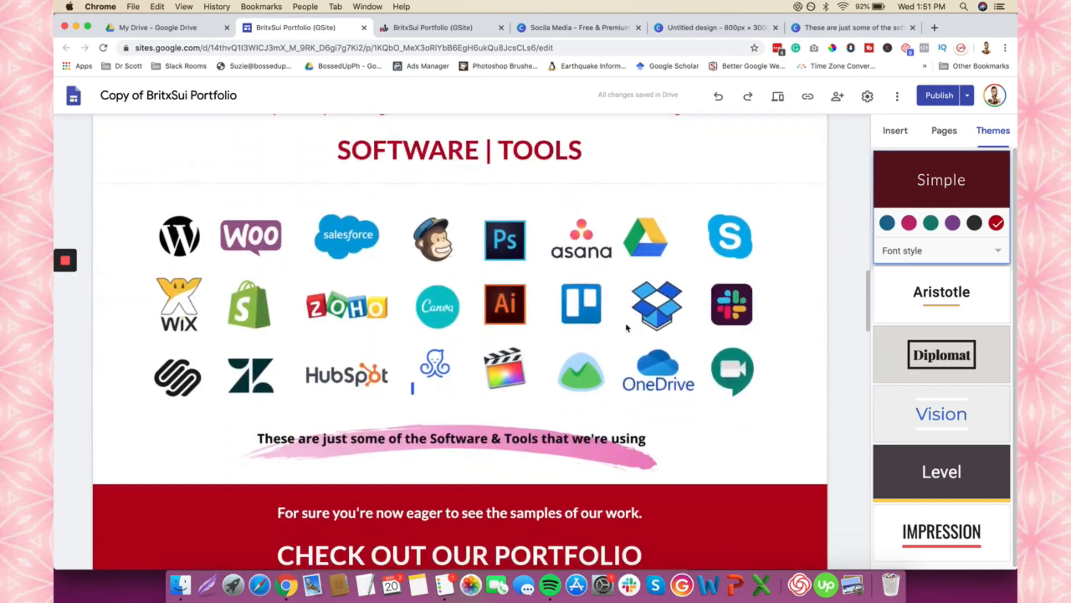
pyautogui.scroll(-20, 627, 328)
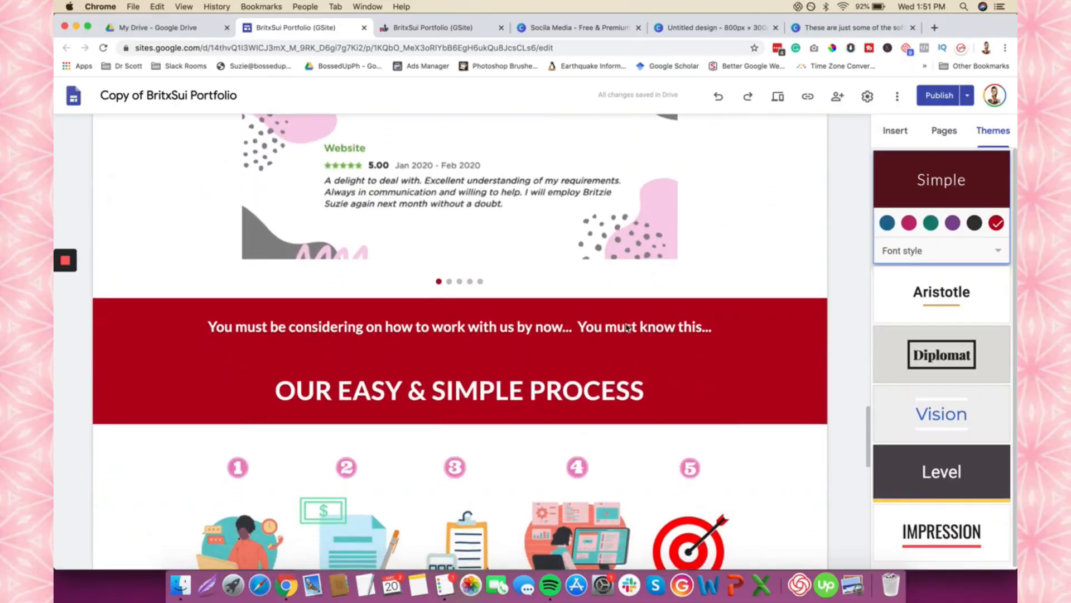
pyautogui.scroll(-15, 627, 327)
pyautogui.scroll(12, 627, 325)
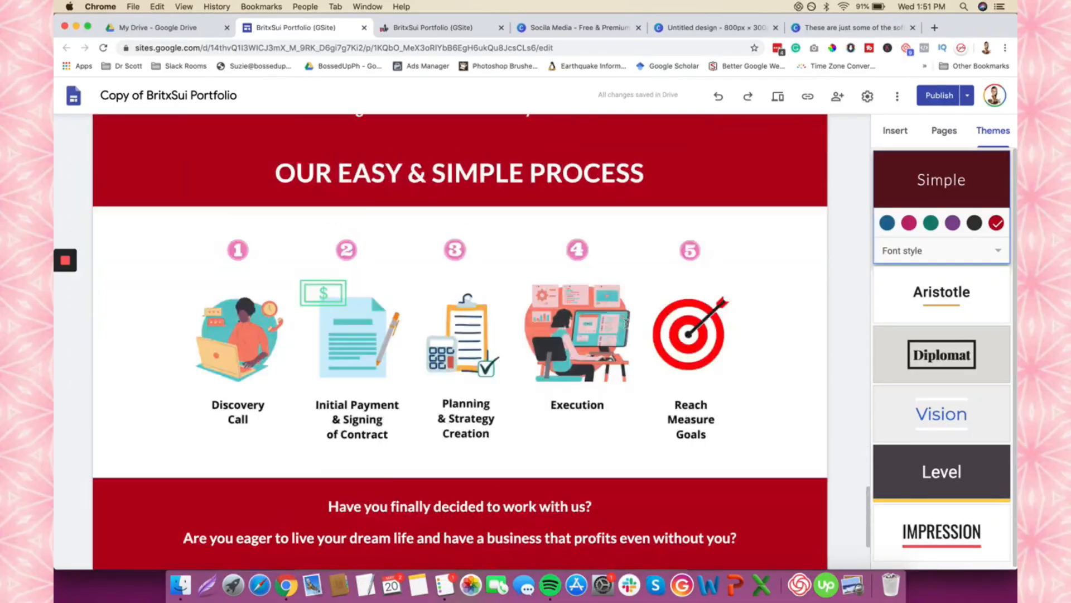
pyautogui.scroll(20, 627, 326)
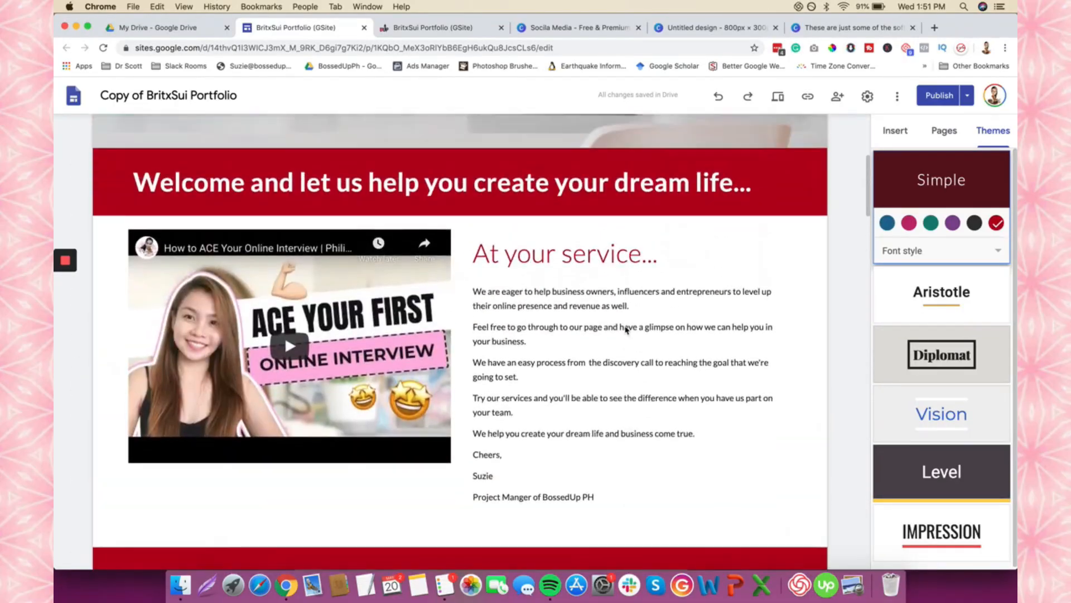
pyautogui.scroll(6, 626, 329)
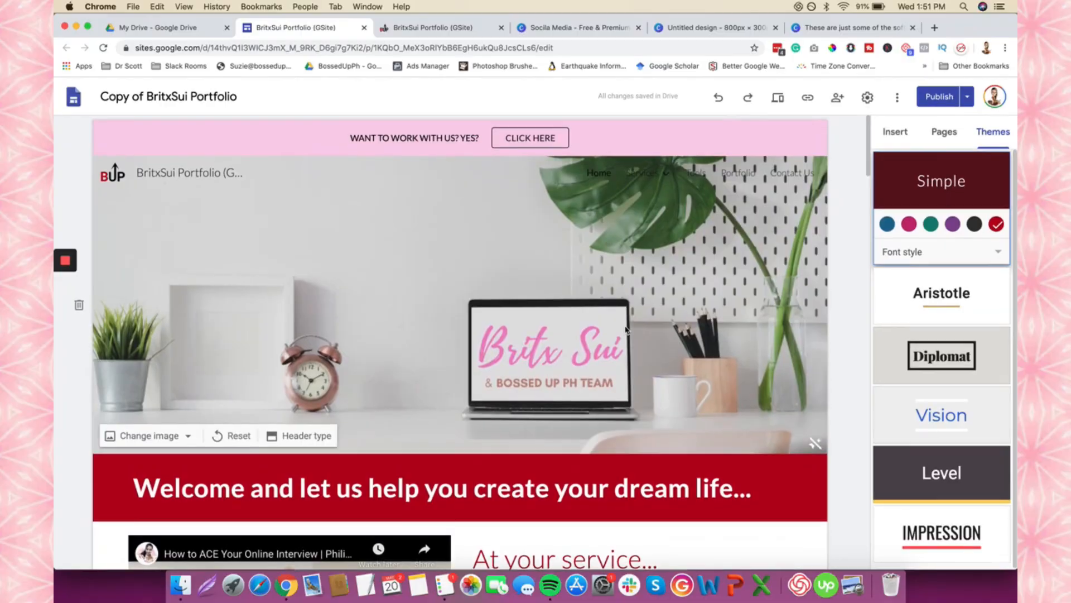
pyautogui.click(718, 98)
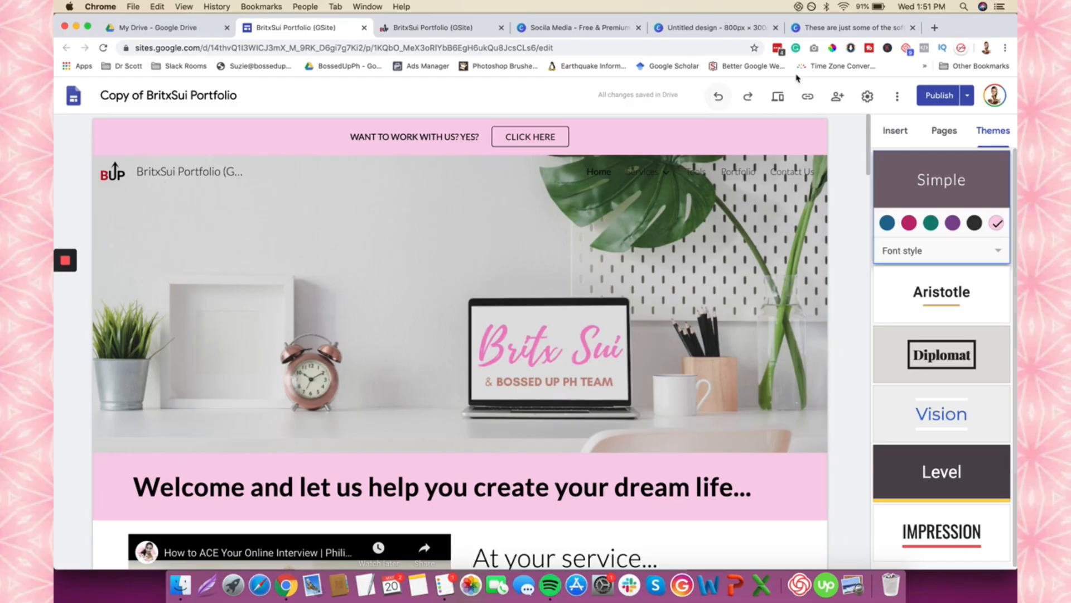
# - Review the Viewer tools and Custom URLs settings, then select the published site's web address
pyautogui.click(867, 97)
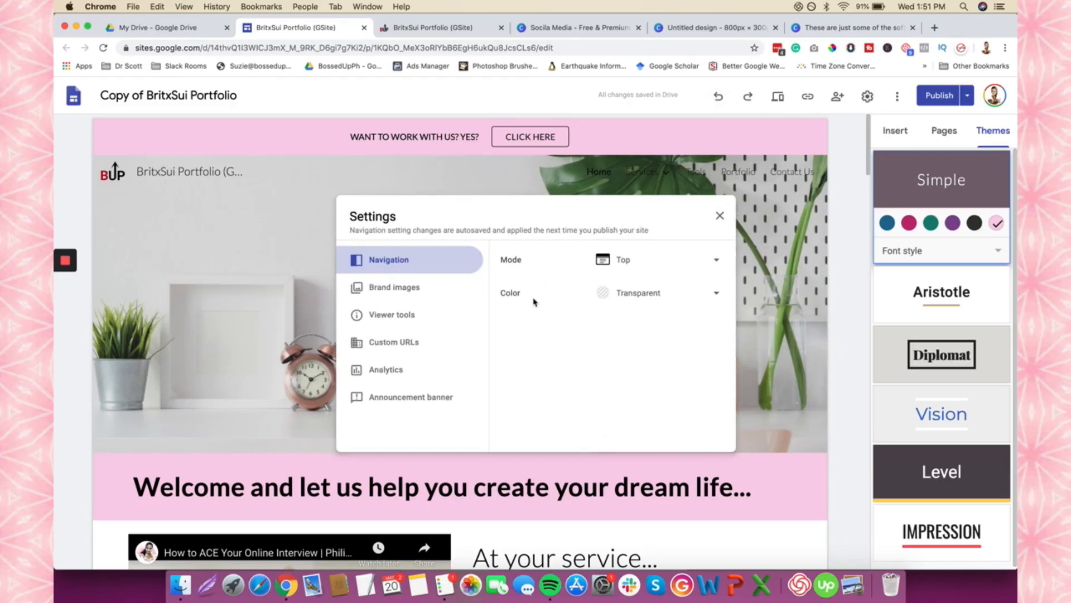
pyautogui.click(413, 318)
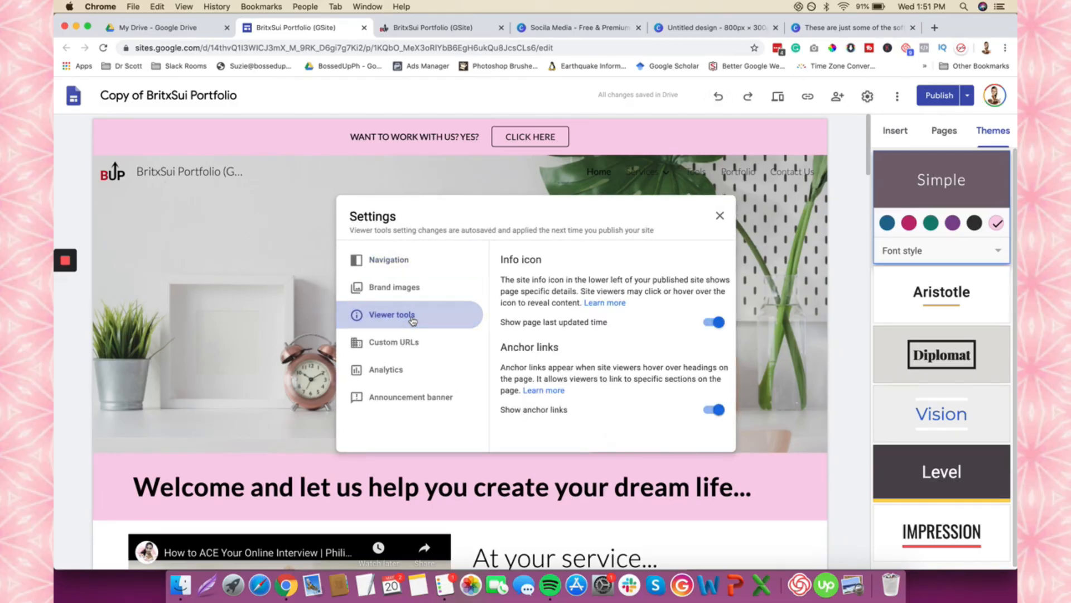
pyautogui.click(401, 348)
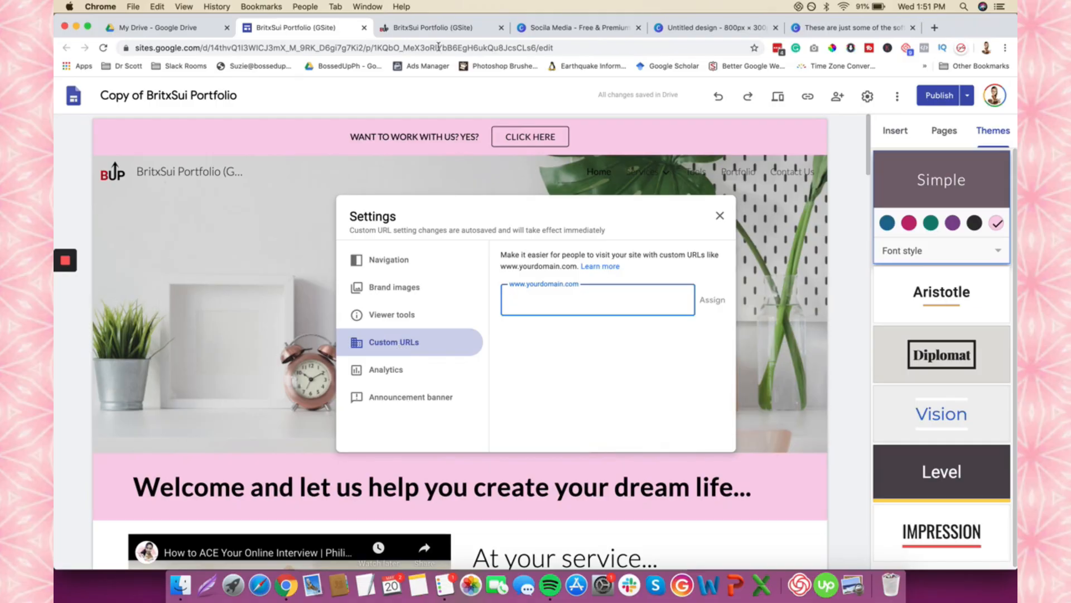
pyautogui.click(444, 27)
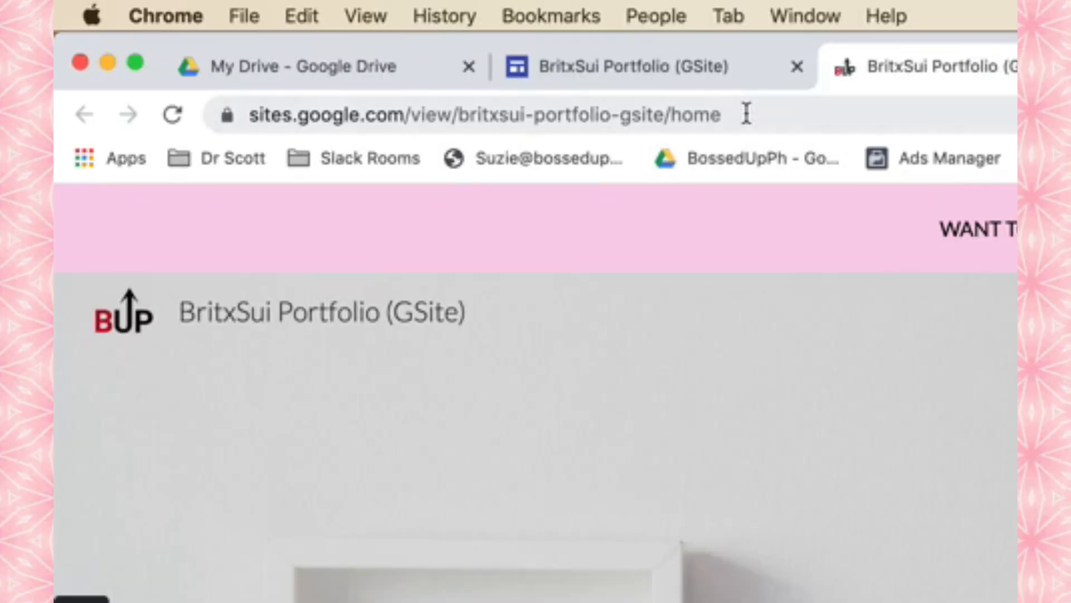
pyautogui.click(342, 47)
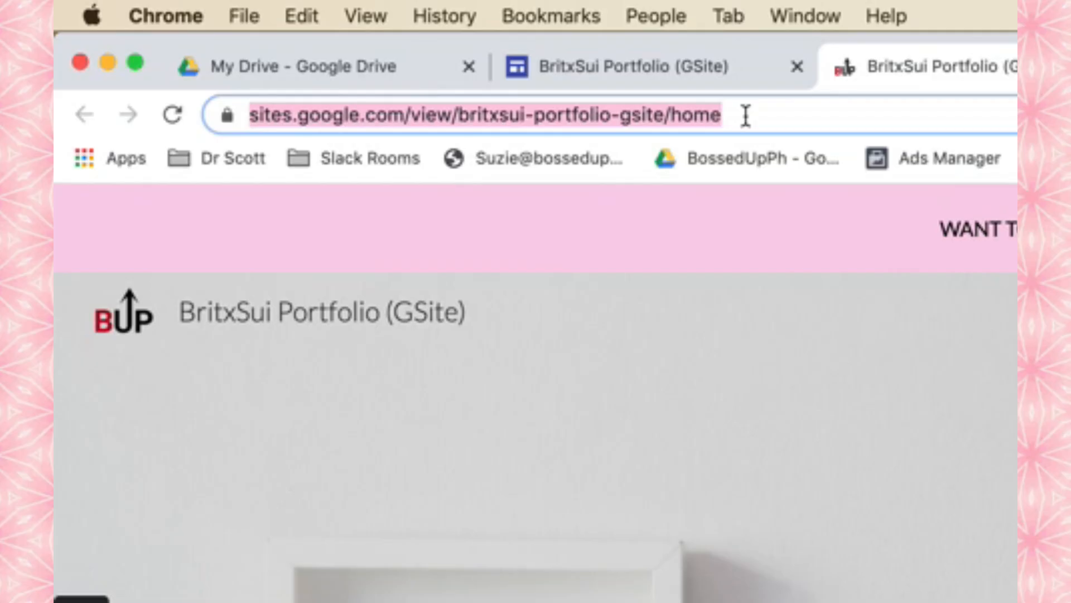
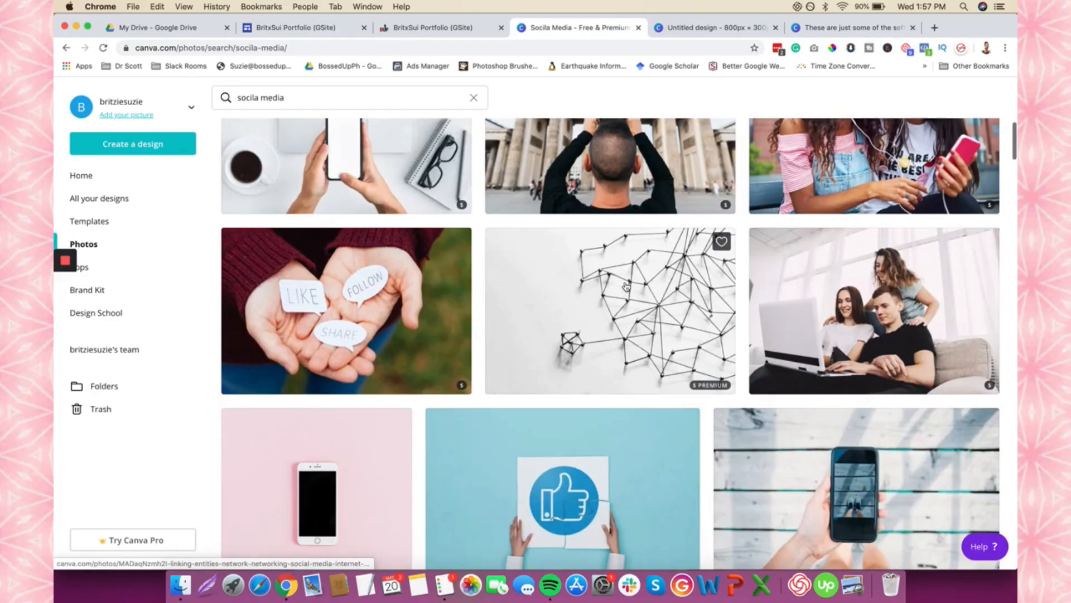
# - Sample the thumbs-up photo's light-blue background with ColorPick and copy the hex A2D4DE
pyautogui.scroll(-4, 626, 287)
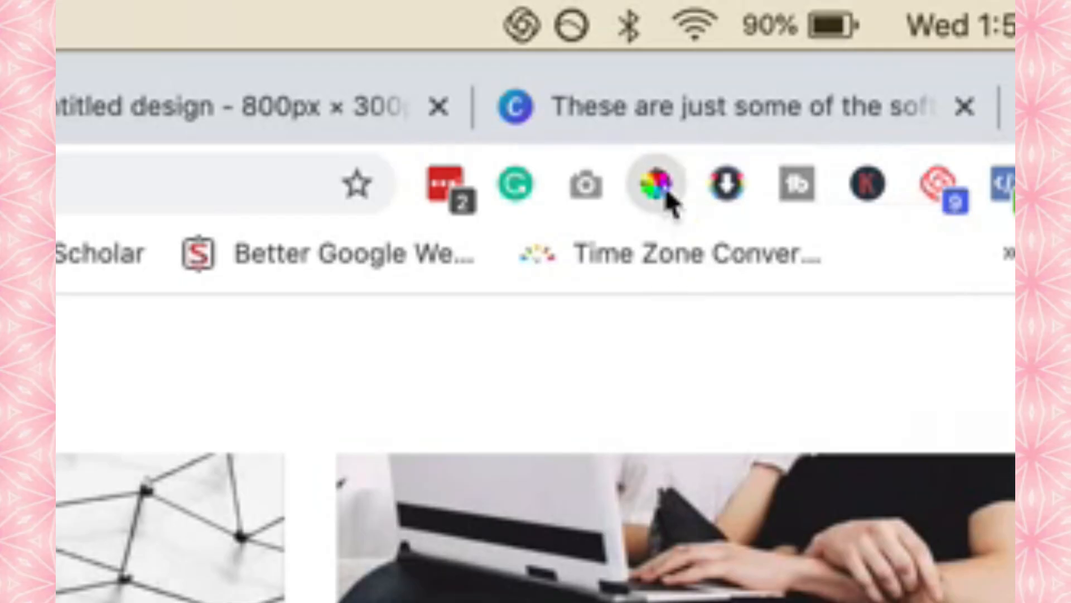
pyautogui.click(668, 200)
pyautogui.click(668, 200)
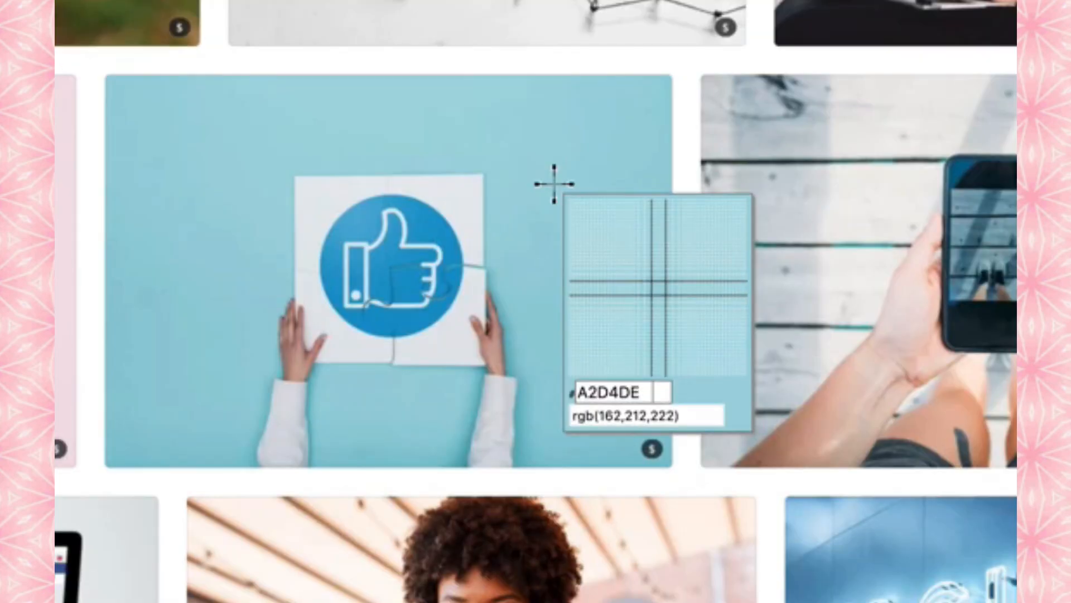
pyautogui.click(554, 183)
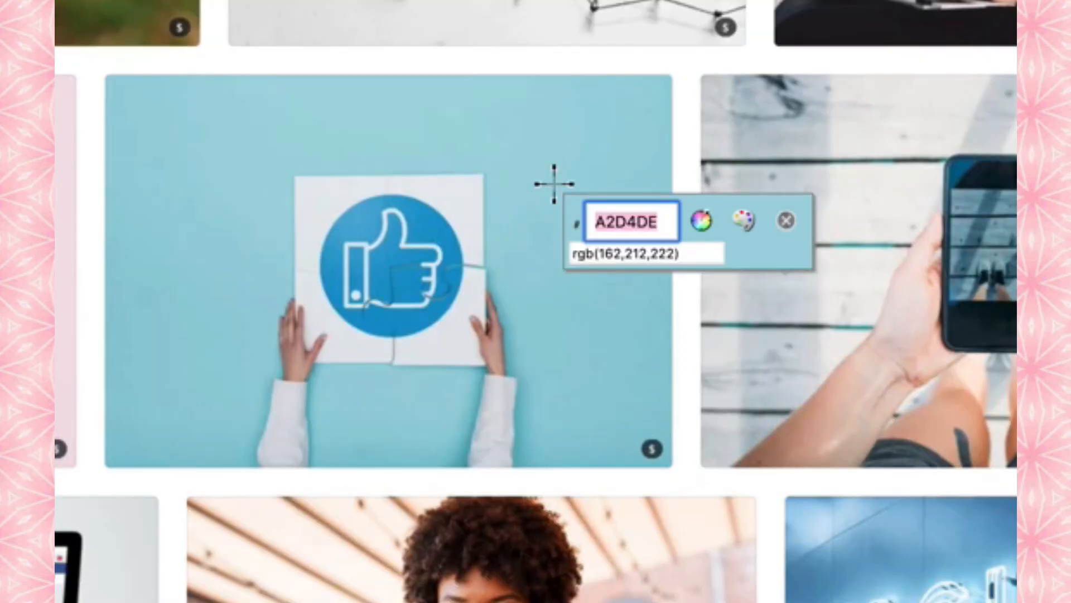
pyautogui.rightClick(640, 222)
pyautogui.click(671, 271)
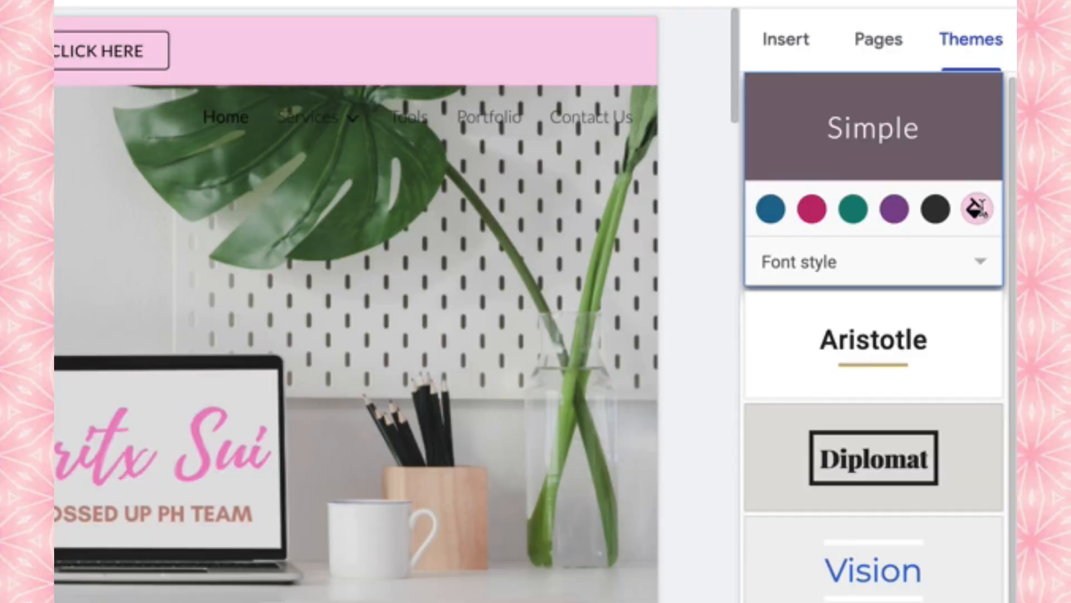
pyautogui.click(977, 209)
pyautogui.moveTo(889, 367)
pyautogui.mouseDown()
pyautogui.moveTo(748, 368)
pyautogui.moveTo(872, 372)
pyautogui.mouseUp()
pyautogui.press('super+v')
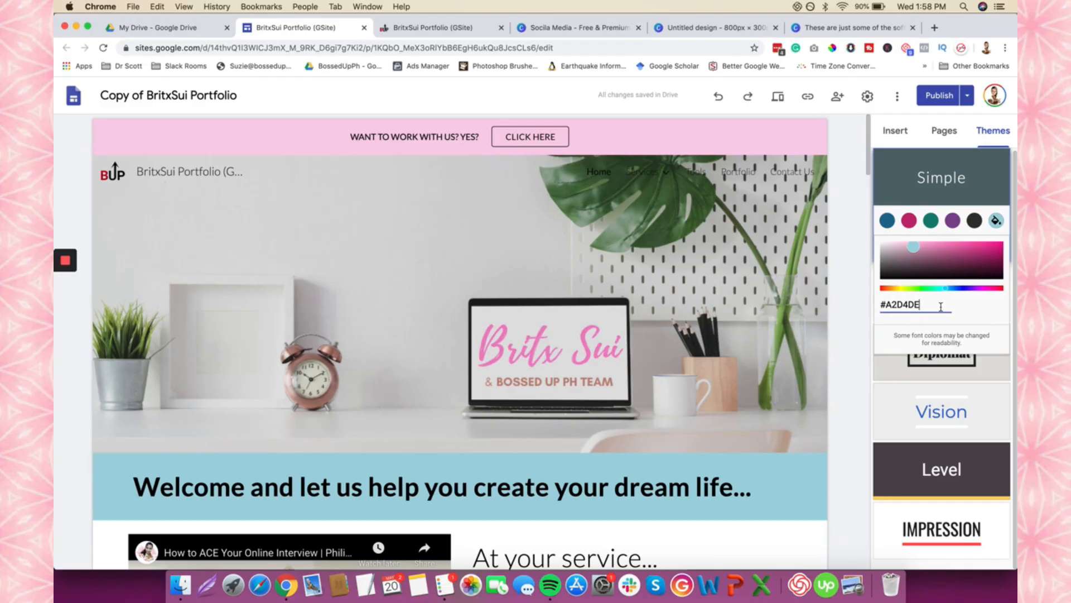
pyautogui.click(742, 33)
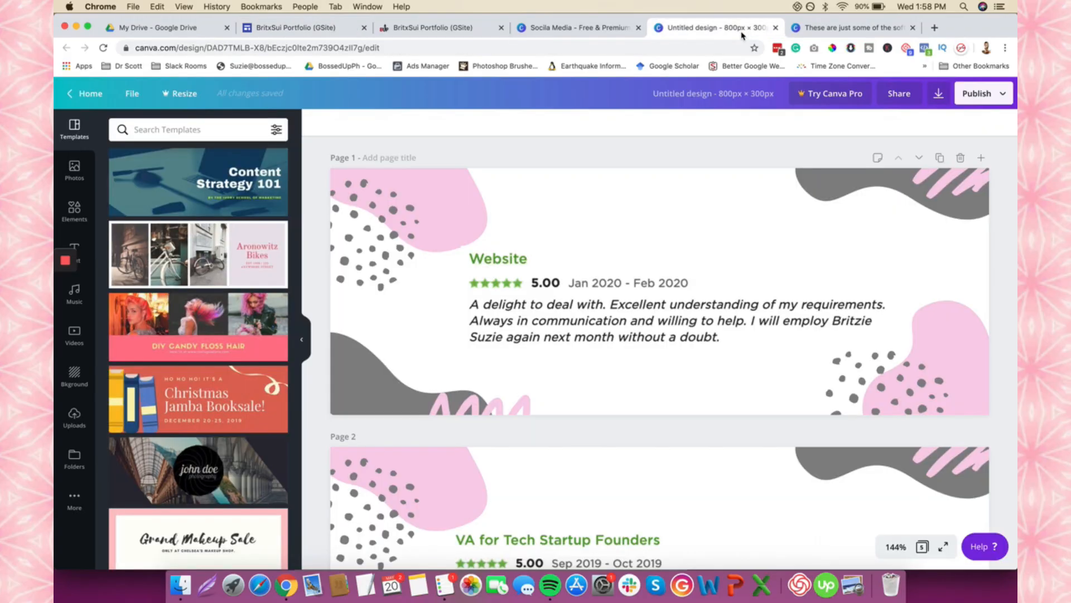
pyautogui.click(477, 31)
pyautogui.click(561, 32)
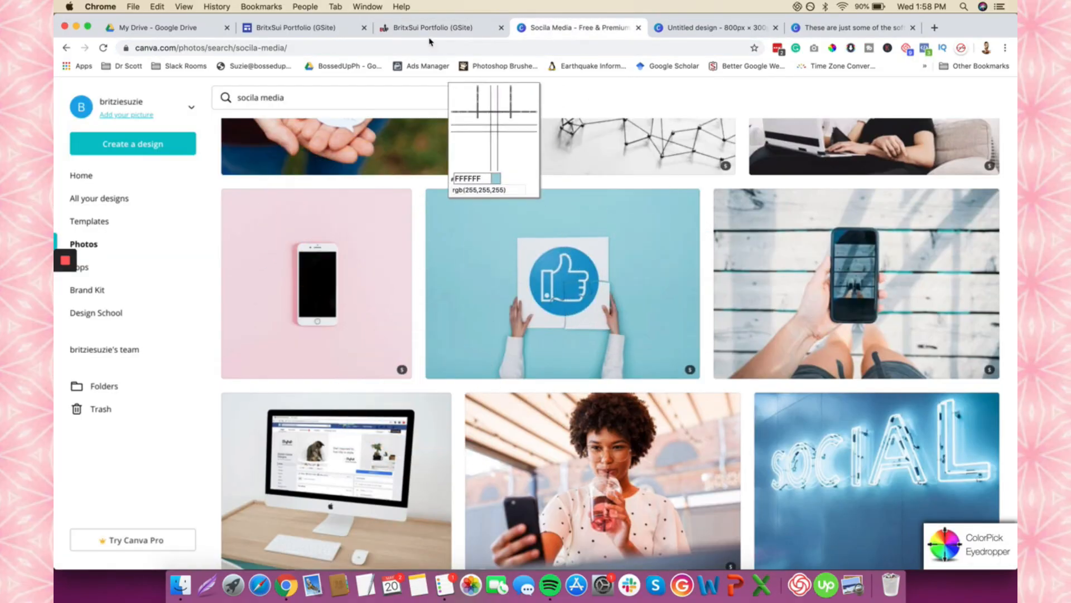
pyautogui.click(316, 32)
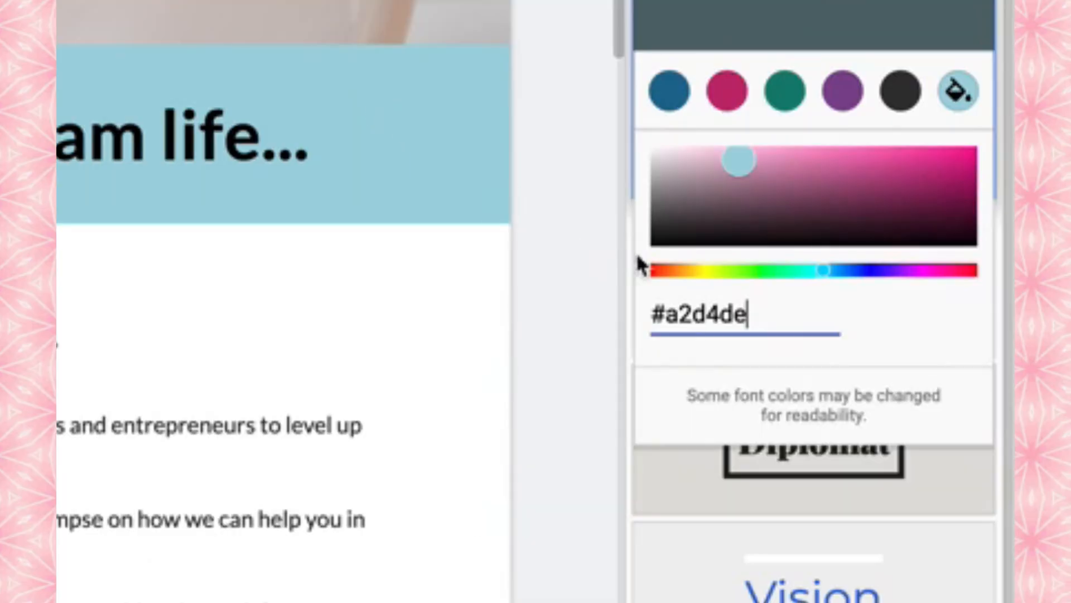
pyautogui.moveTo(922, 304); pyautogui.dragTo(885, 304)
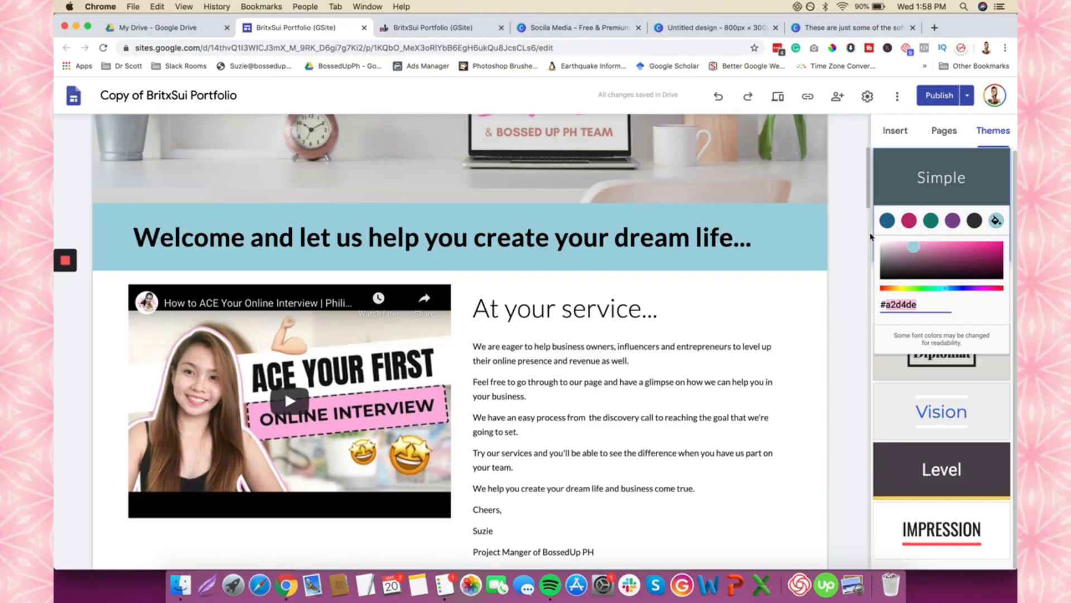
pyautogui.click(848, 221)
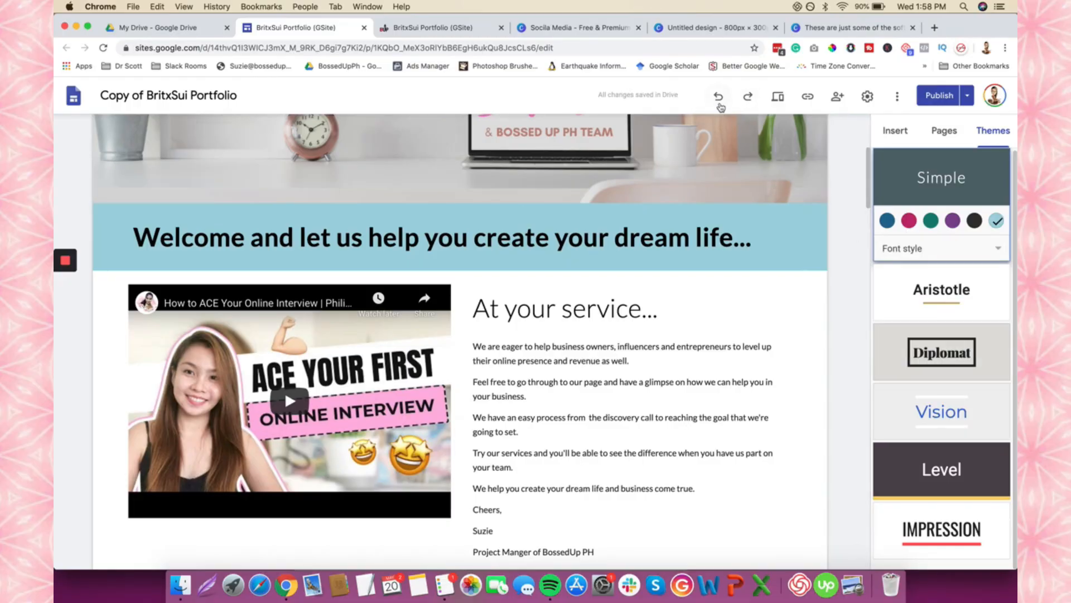
pyautogui.click(719, 102)
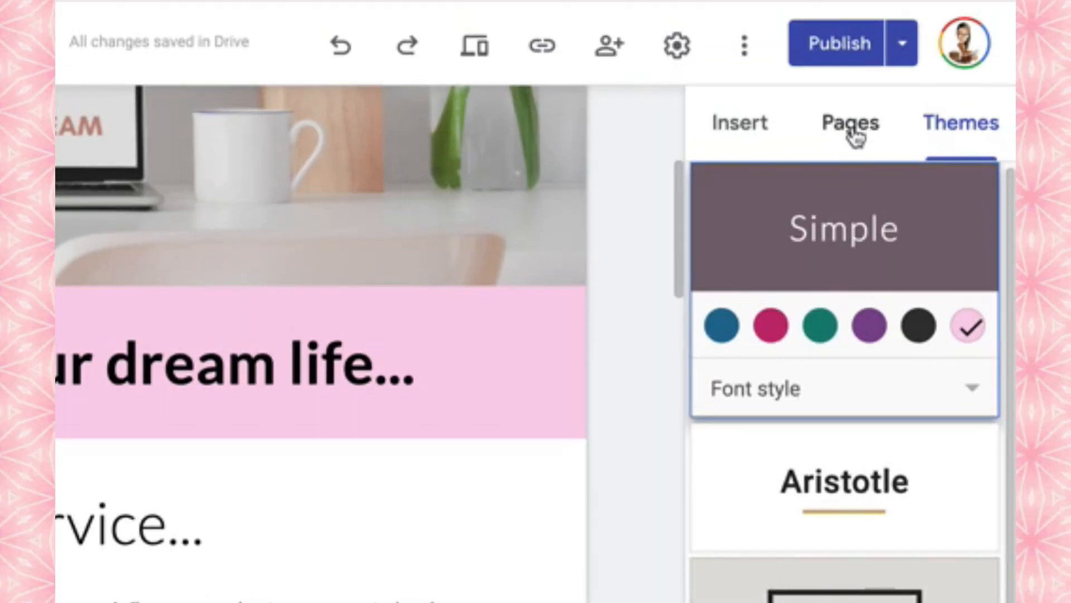
# - Browse the site's pages, including the Services subpages, then switch to the Sui site's window
pyautogui.click(945, 134)
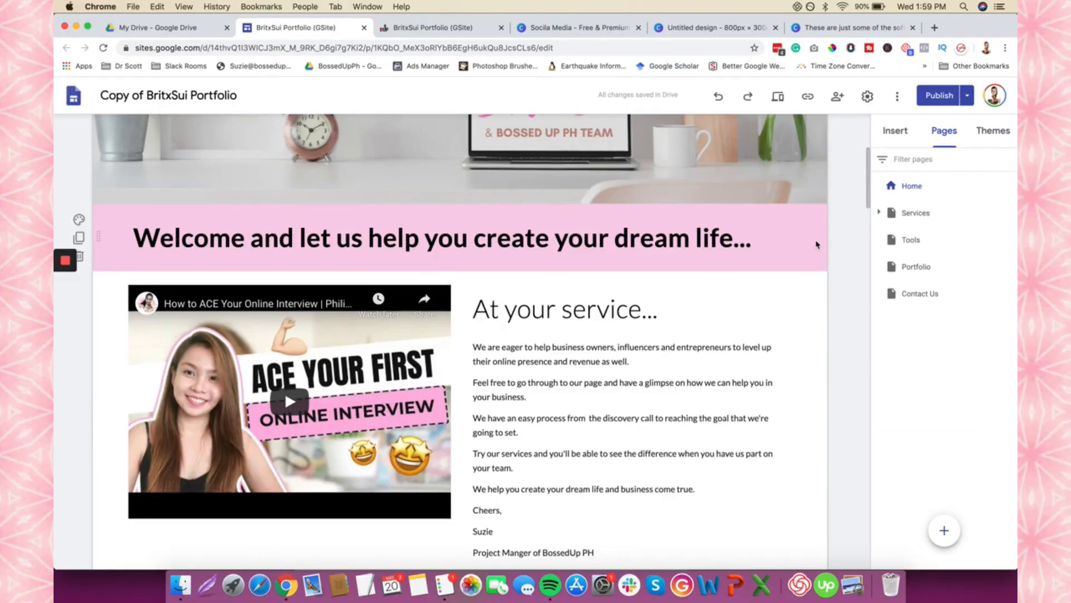
pyautogui.scroll(5, 285, 391)
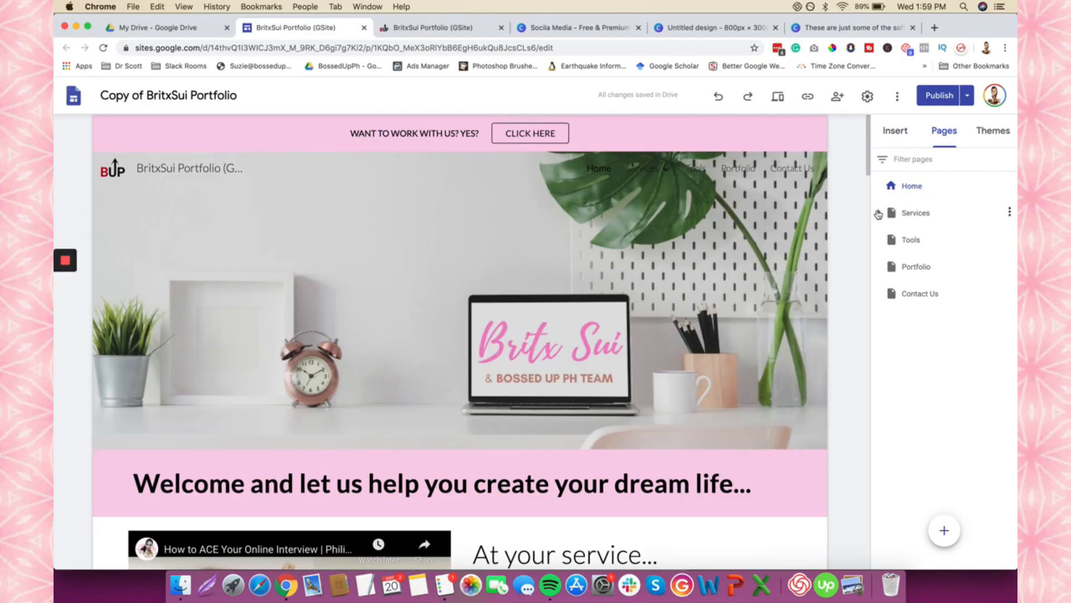
pyautogui.click(878, 214)
pyautogui.click(879, 214)
pyautogui.rightClick(296, 581)
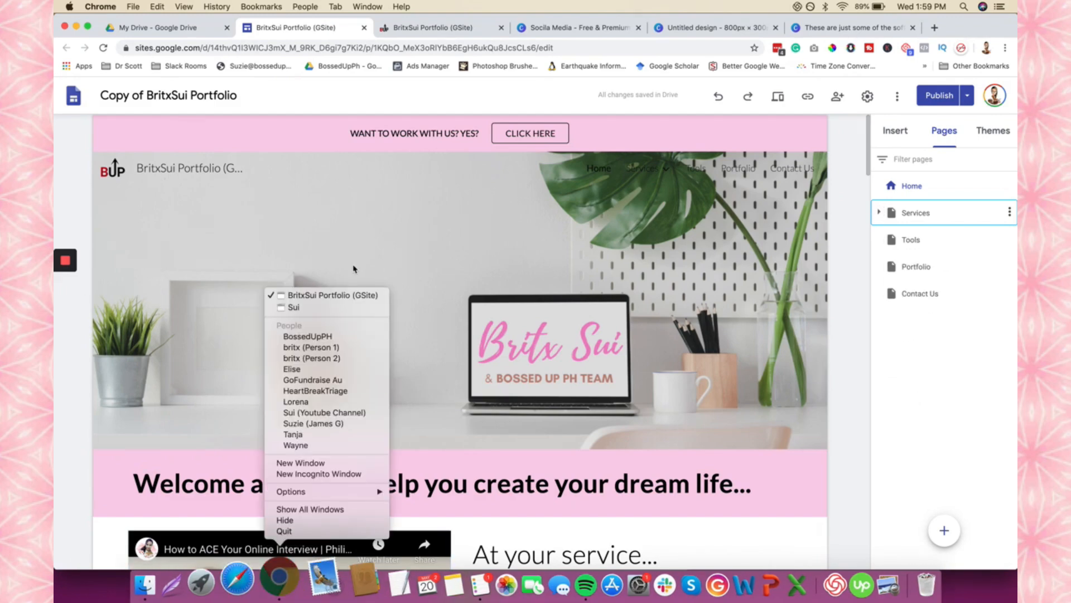
pyautogui.click(294, 307)
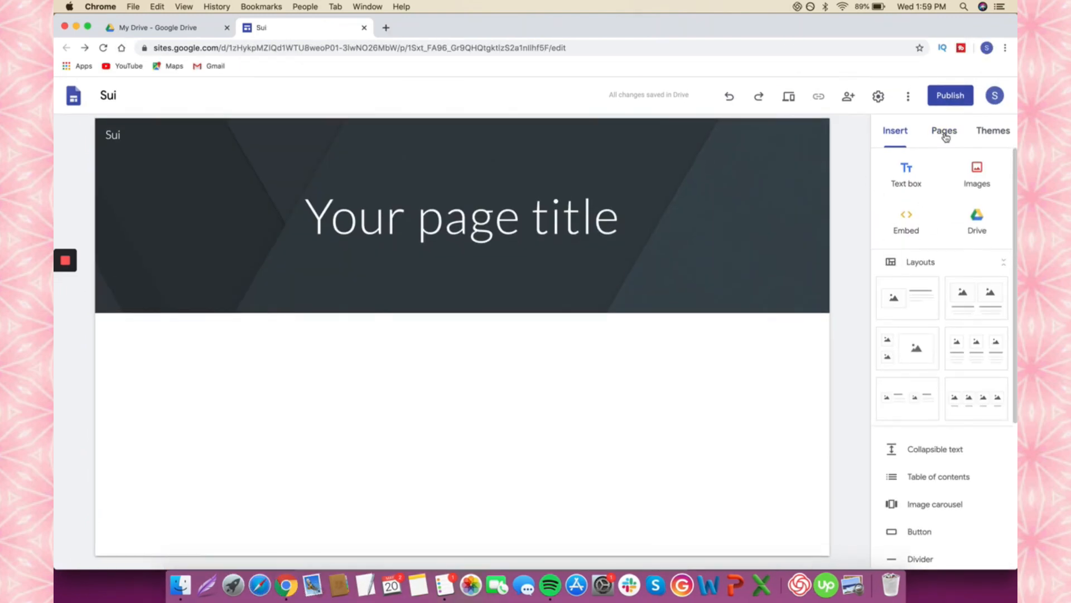
# - Try Aristotle with Classic fonts and Diplomat, then give the Sui site the Vision theme in red
pyautogui.click(1002, 136)
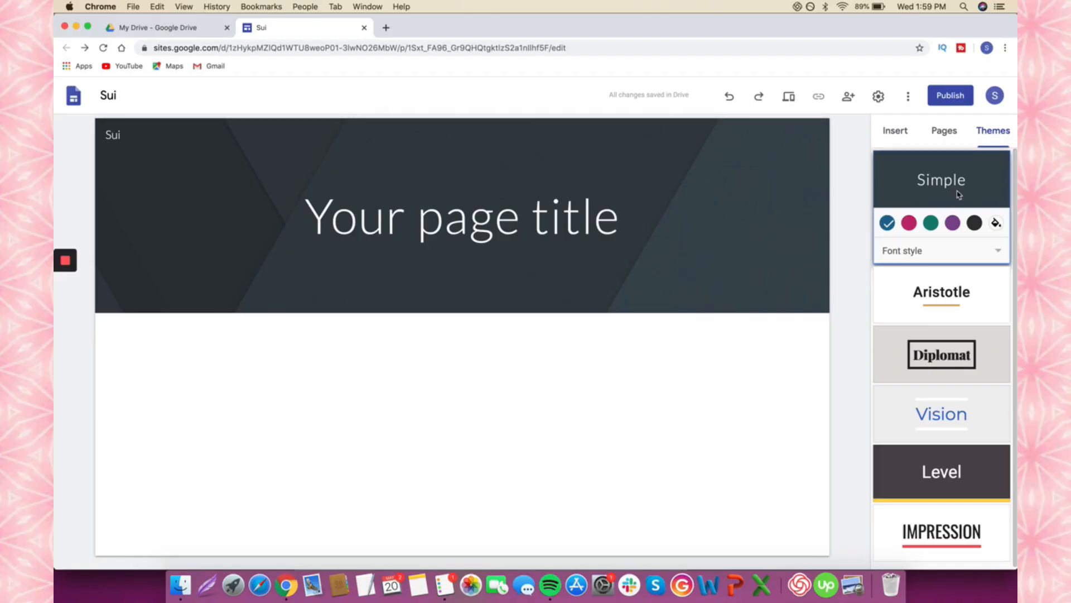
pyautogui.click(962, 297)
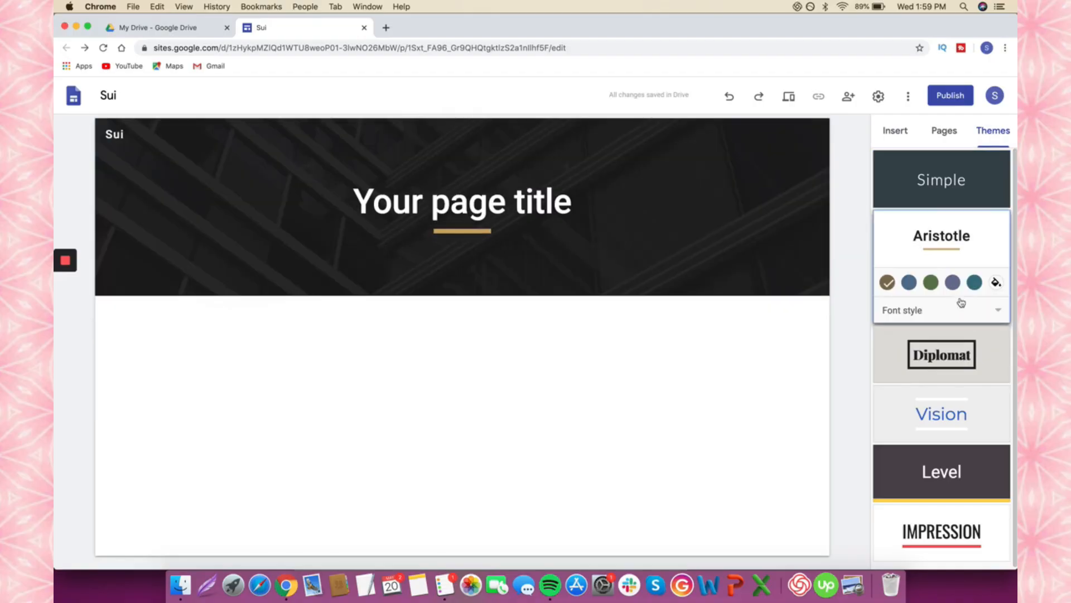
pyautogui.click(961, 370)
pyautogui.click(981, 237)
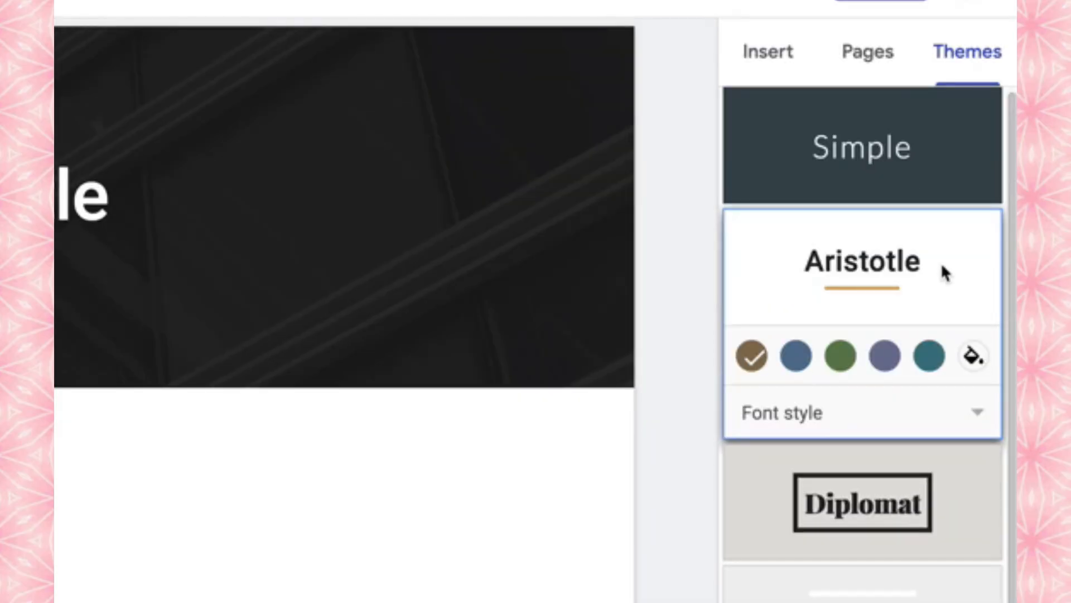
pyautogui.click(782, 416)
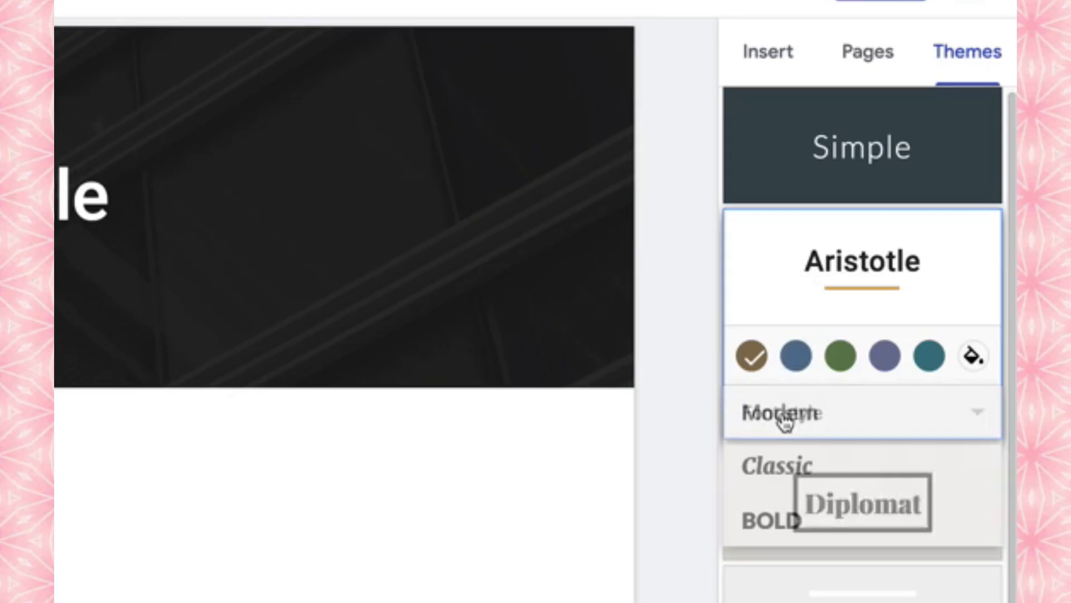
pyautogui.click(781, 467)
pyautogui.click(792, 425)
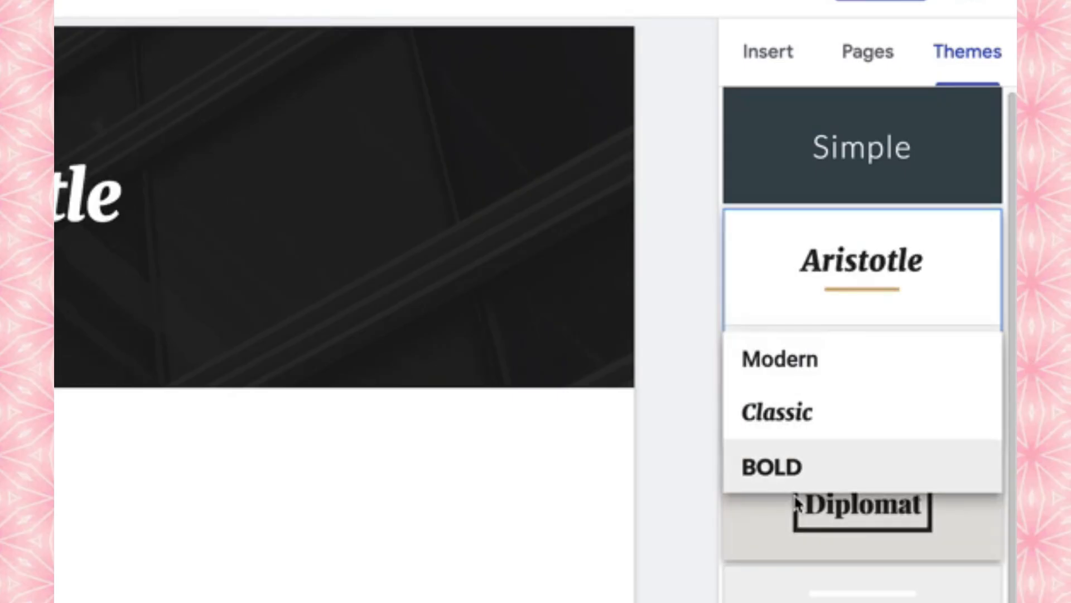
pyautogui.click(798, 505)
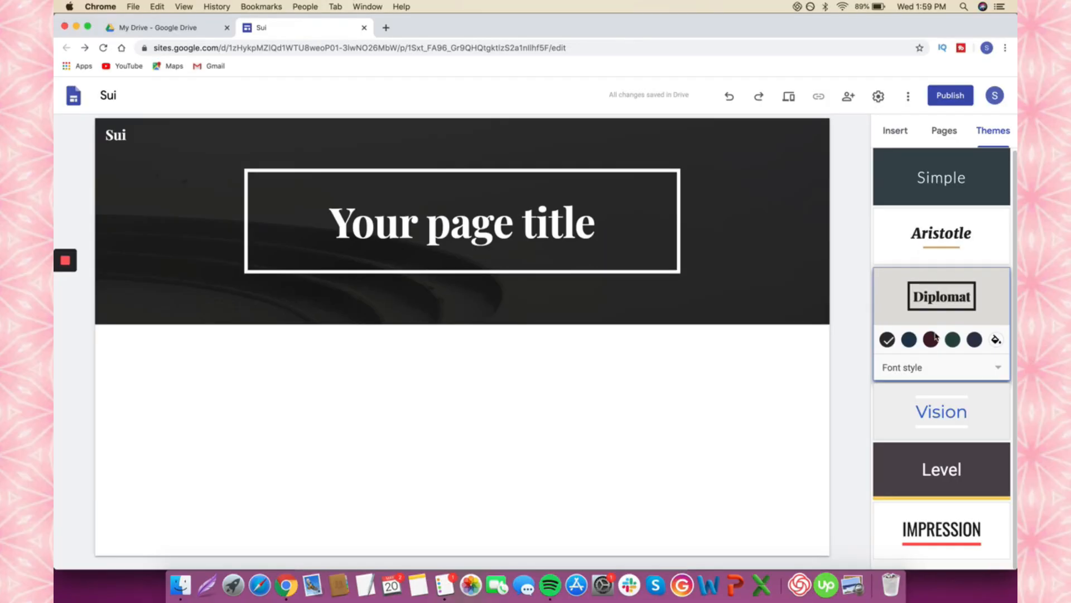
pyautogui.click(936, 411)
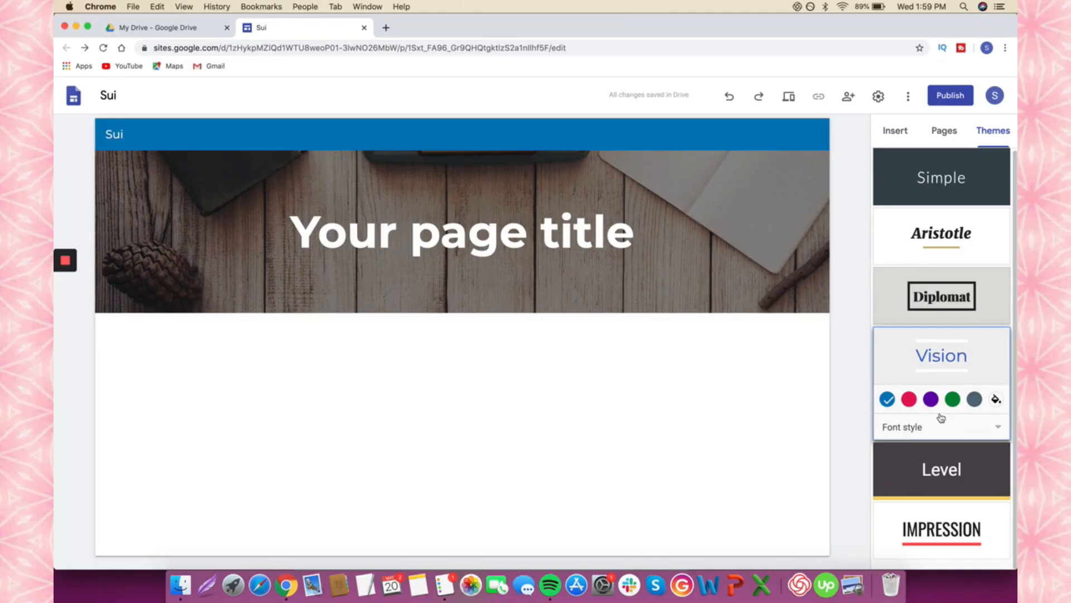
pyautogui.click(909, 399)
pyautogui.click(945, 131)
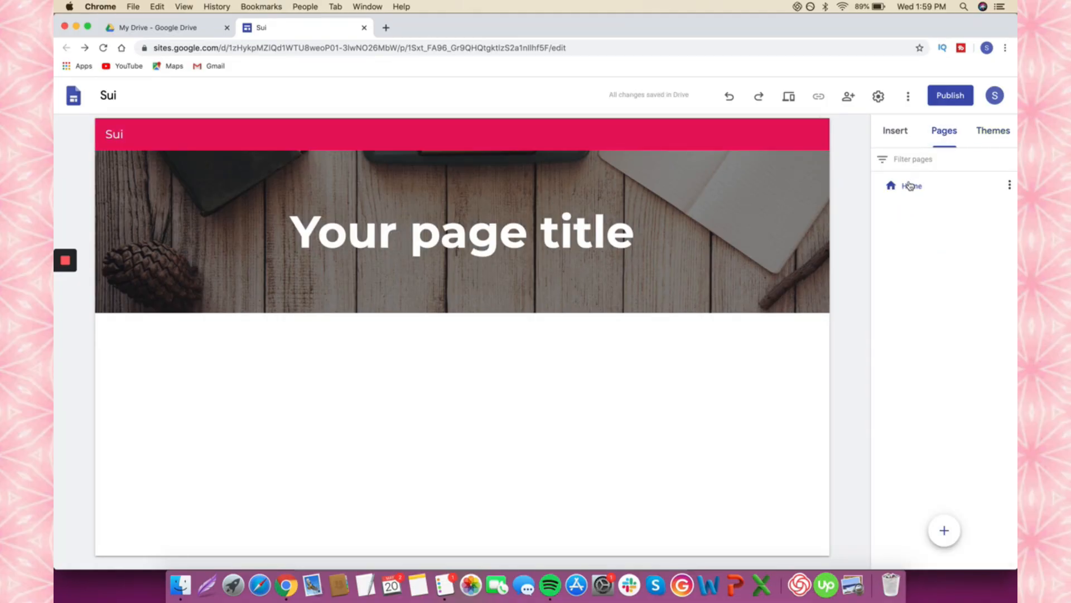
# - Add a new page to the Sui site and rename it 'About Me'
pyautogui.moveTo(943, 525)
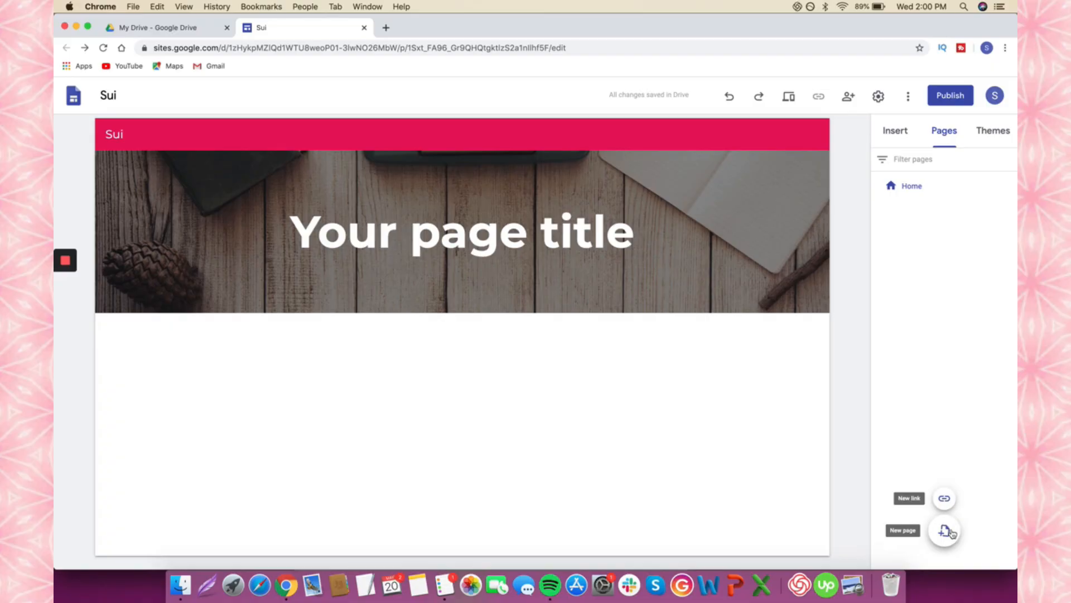
pyautogui.click(803, 390)
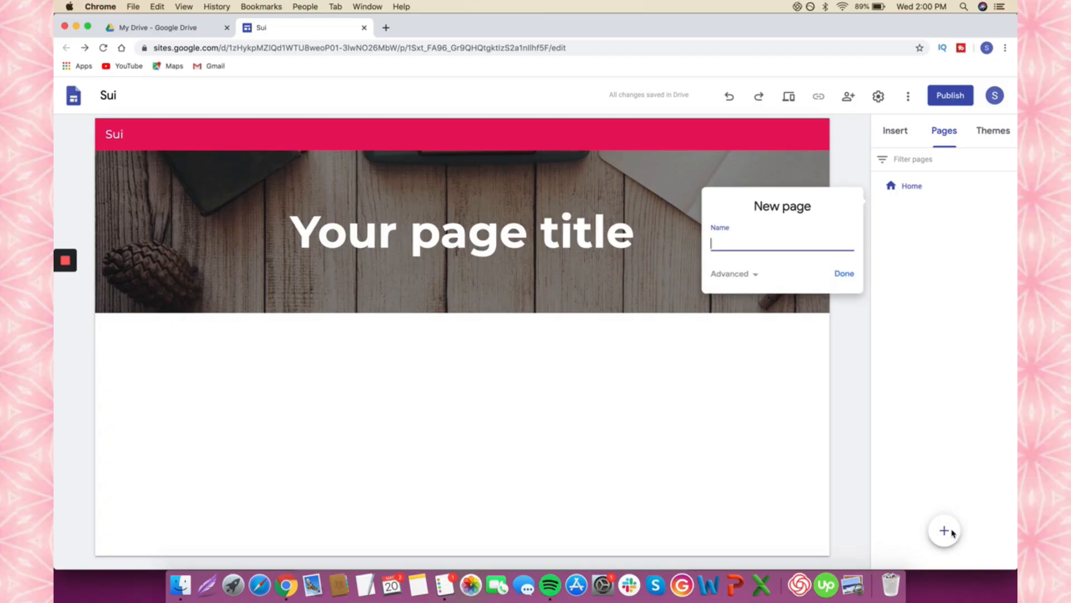
pyautogui.click(845, 274)
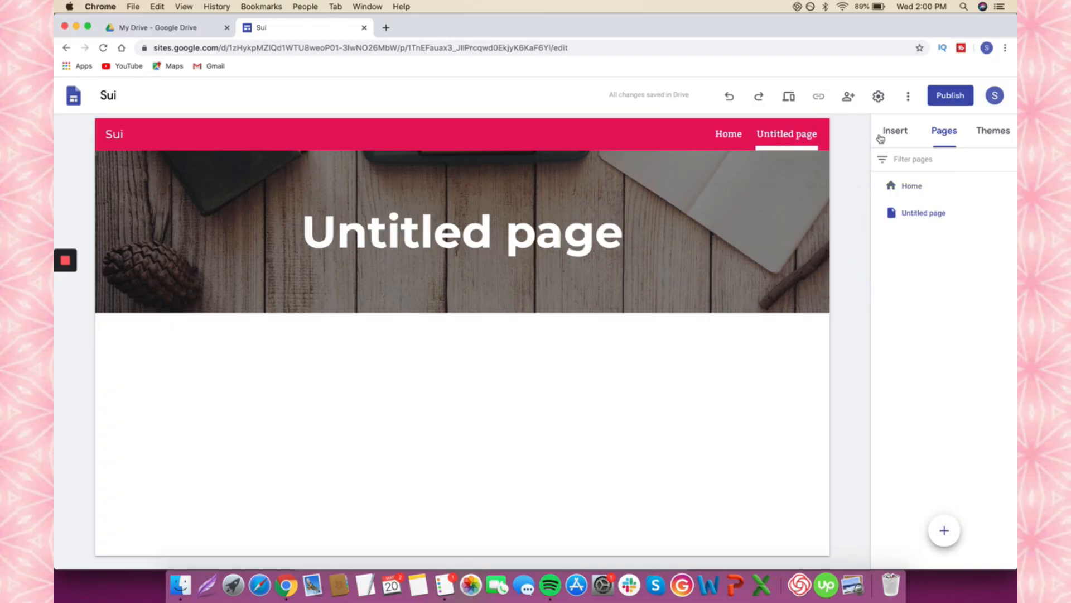
pyautogui.doubleClick(940, 213)
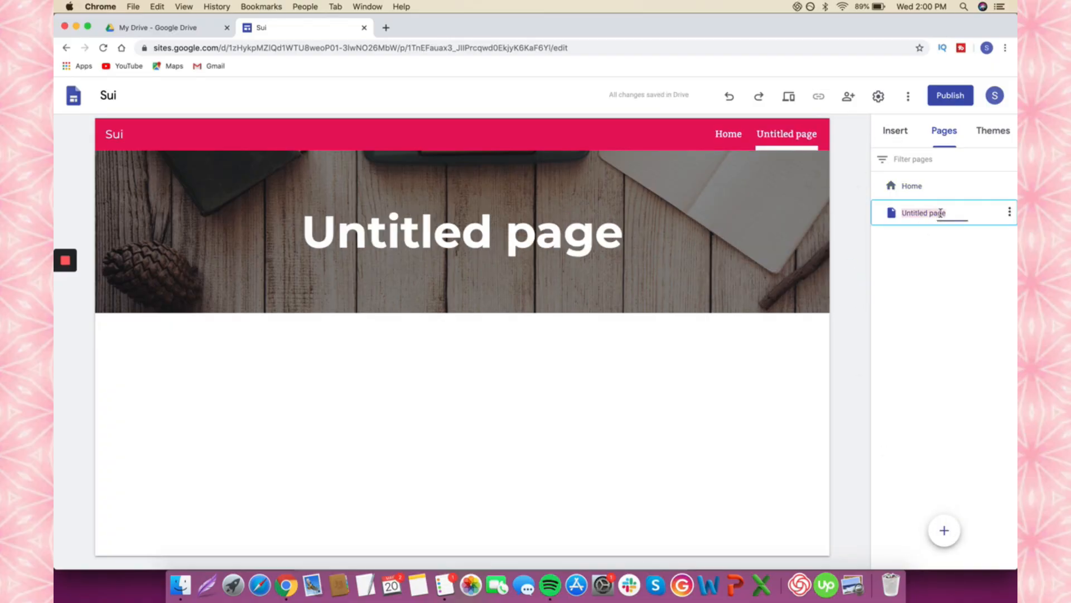
pyautogui.write('Adbou')
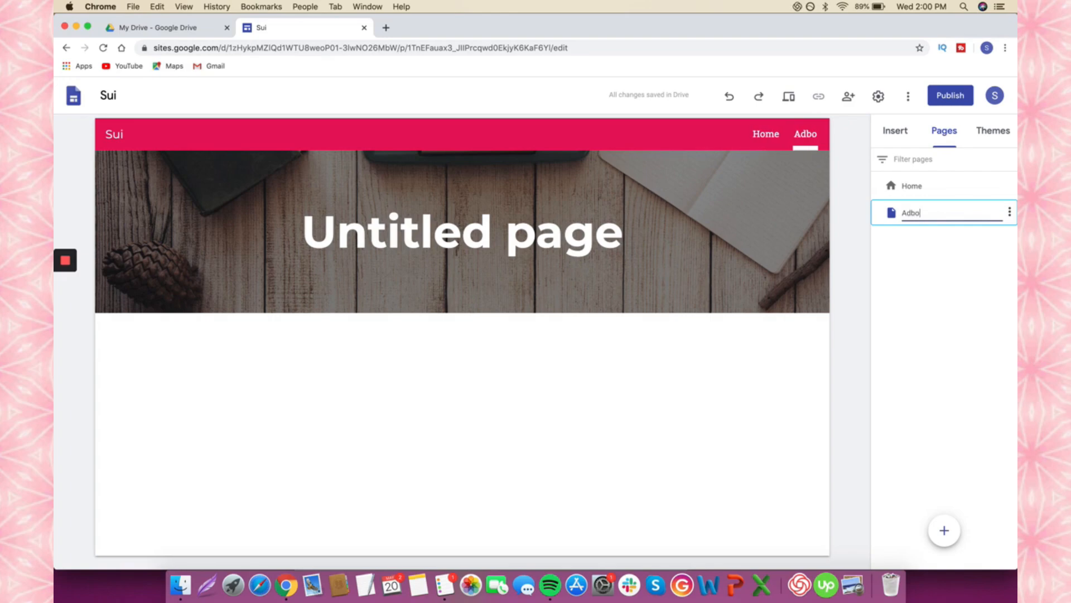
pyautogui.press('BackSpace')
pyautogui.press('BackSpace')
pyautogui.press('BackSpace')
pyautogui.press('BackSpace')
pyautogui.write('bout Me')
pyautogui.press('Return')
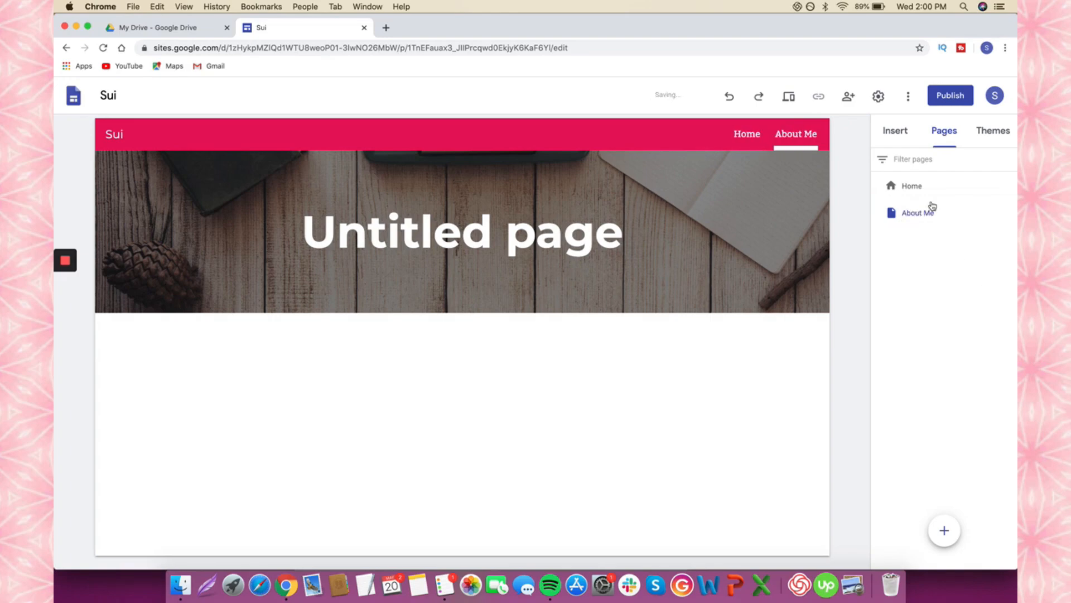
# - Select the page title text in the page body
pyautogui.click(895, 131)
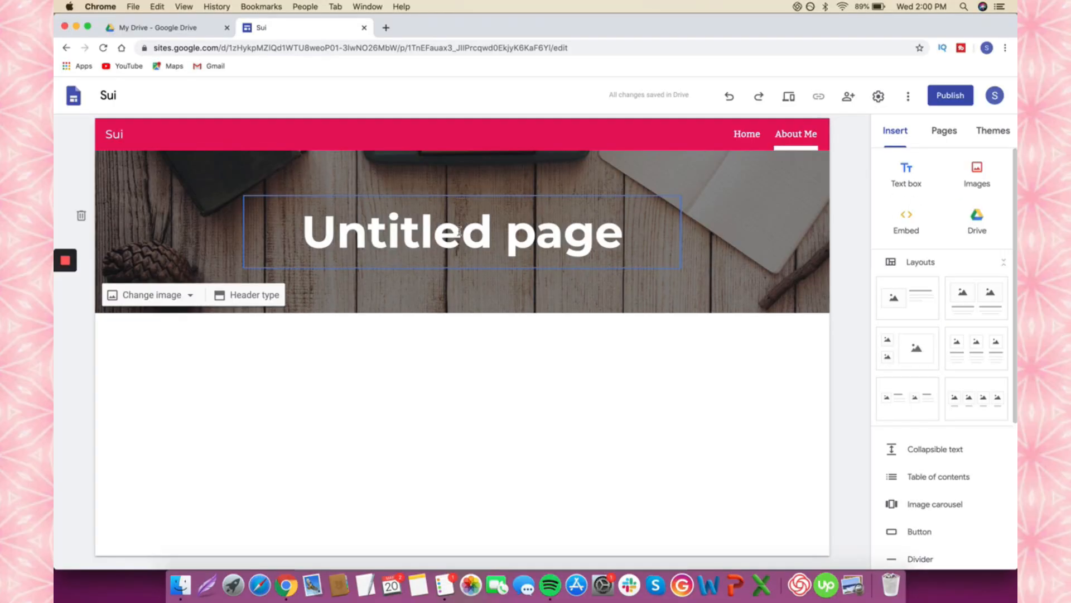
pyautogui.click(460, 232)
pyautogui.moveTo(623, 227); pyautogui.dragTo(301, 201)
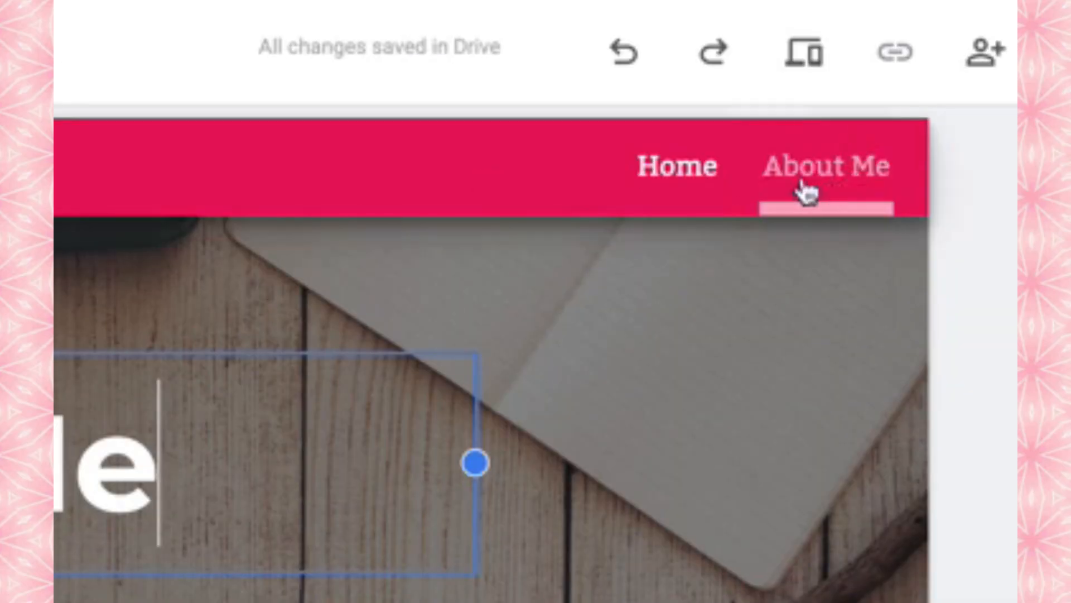
# - Replace the Home page's placeholder title with 'Home'
pyautogui.click(686, 181)
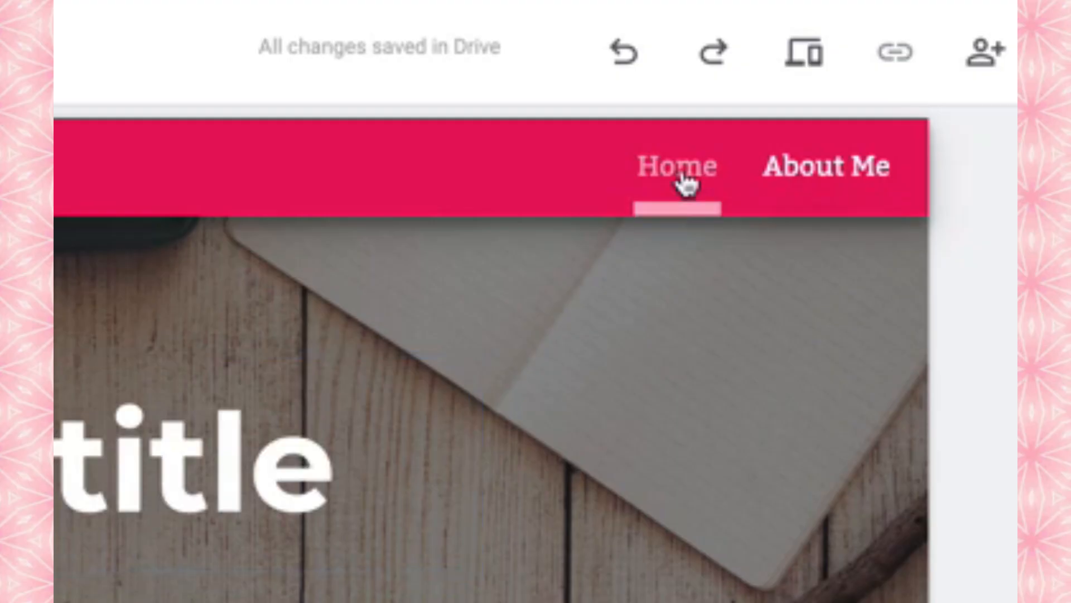
pyautogui.click(70, 415)
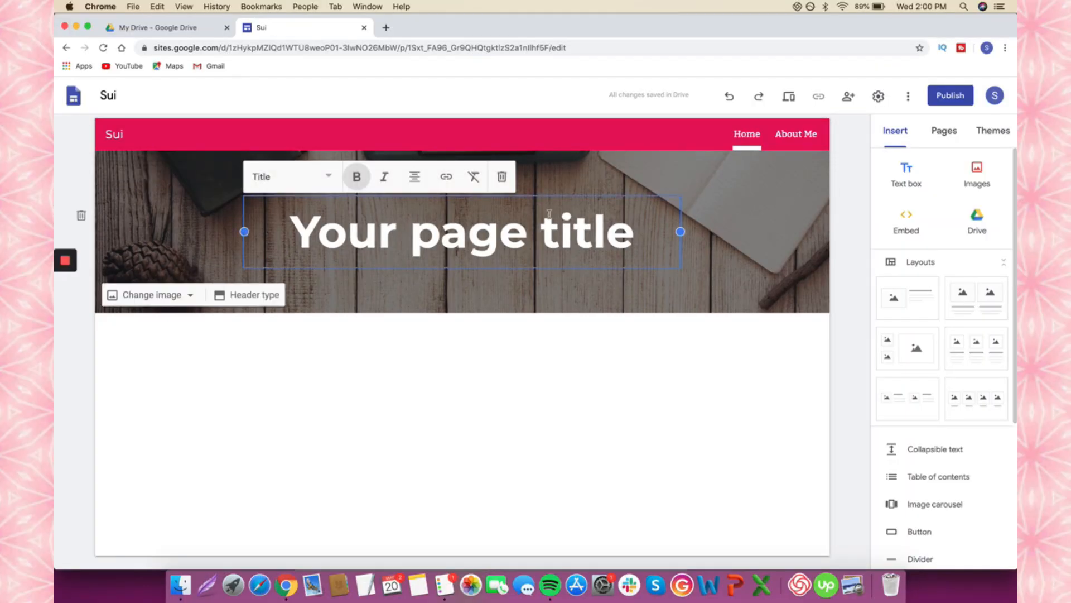
pyautogui.tripleClick(549, 213)
pyautogui.write('Home')
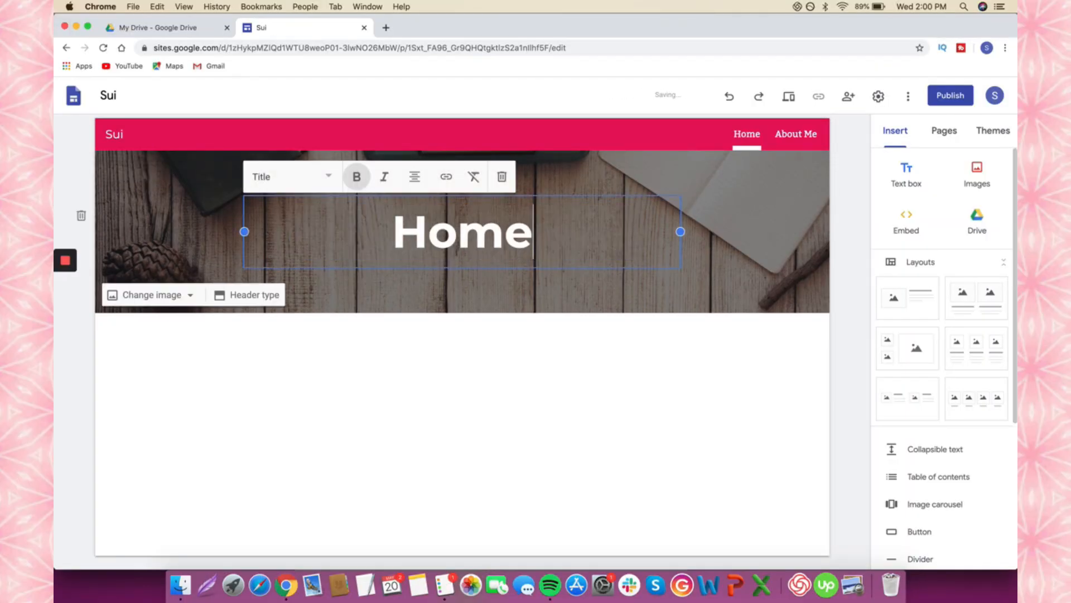
pyautogui.click(835, 258)
# - Compare the Cover, Large banner and Title only header types, settling on Banner
pyautogui.moveTo(218, 301)
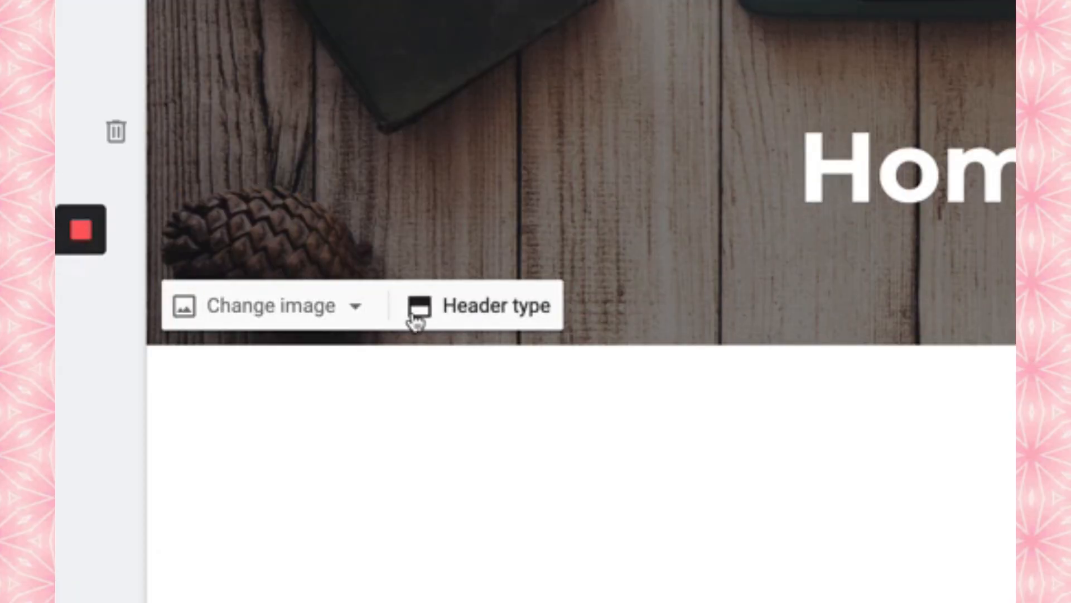
pyautogui.click(453, 322)
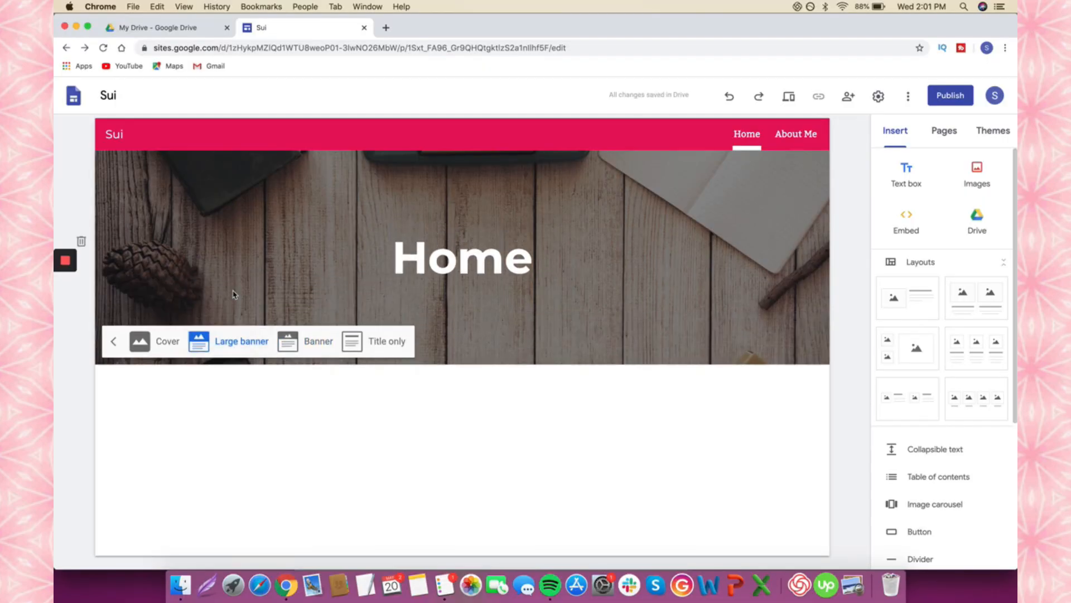
pyautogui.click(149, 340)
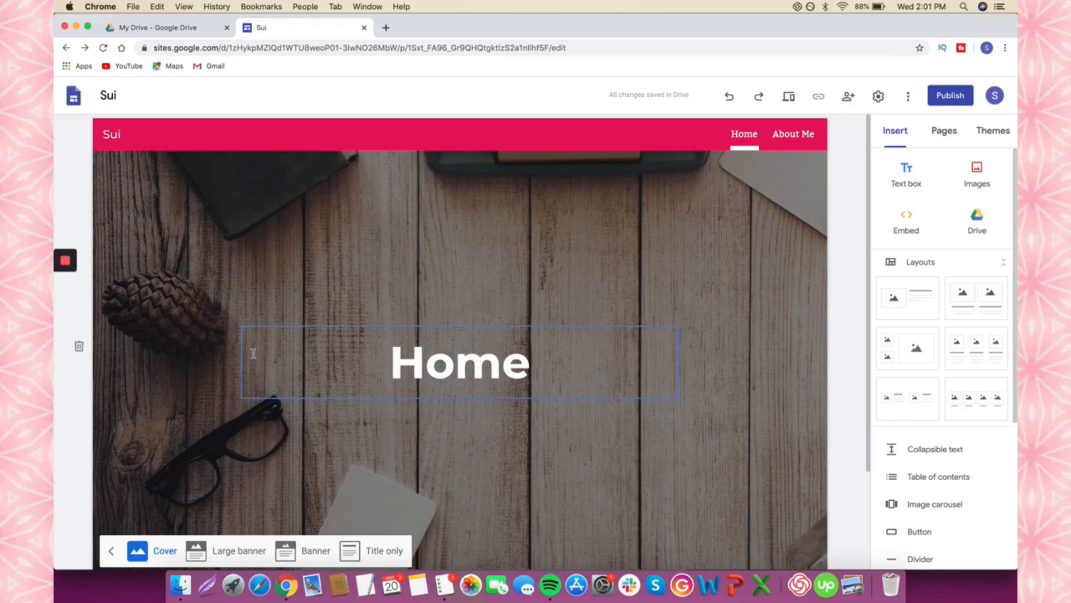
pyautogui.click(239, 550)
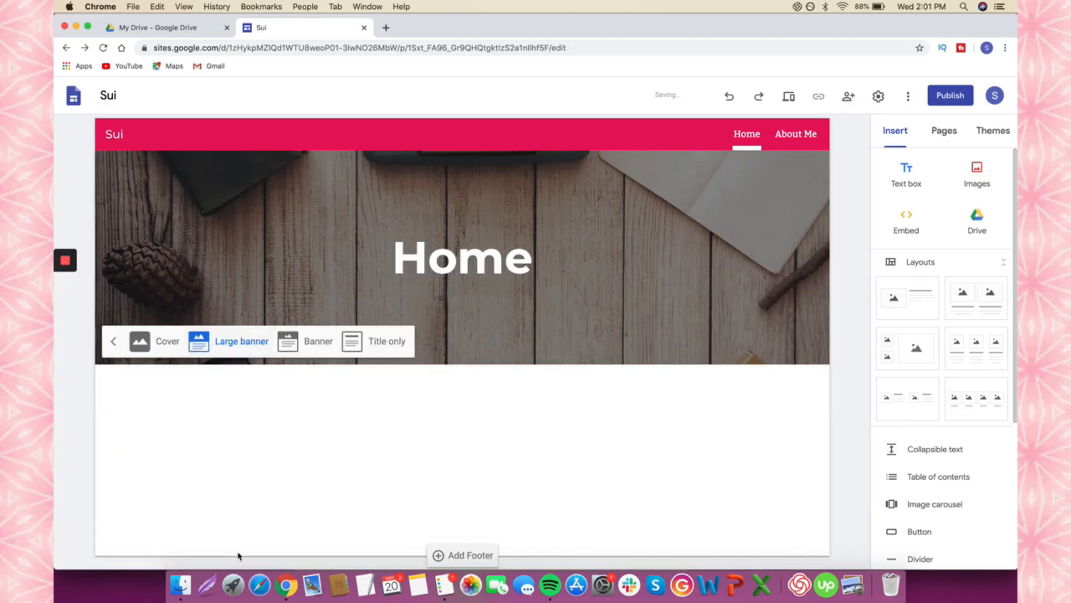
pyautogui.click(316, 355)
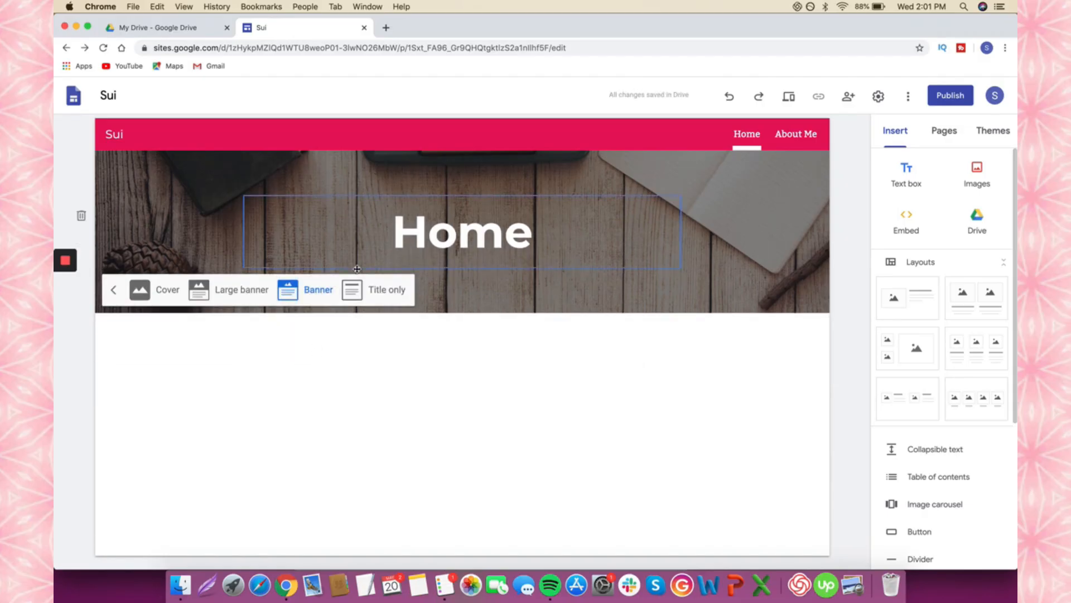
pyautogui.click(369, 291)
pyautogui.click(329, 245)
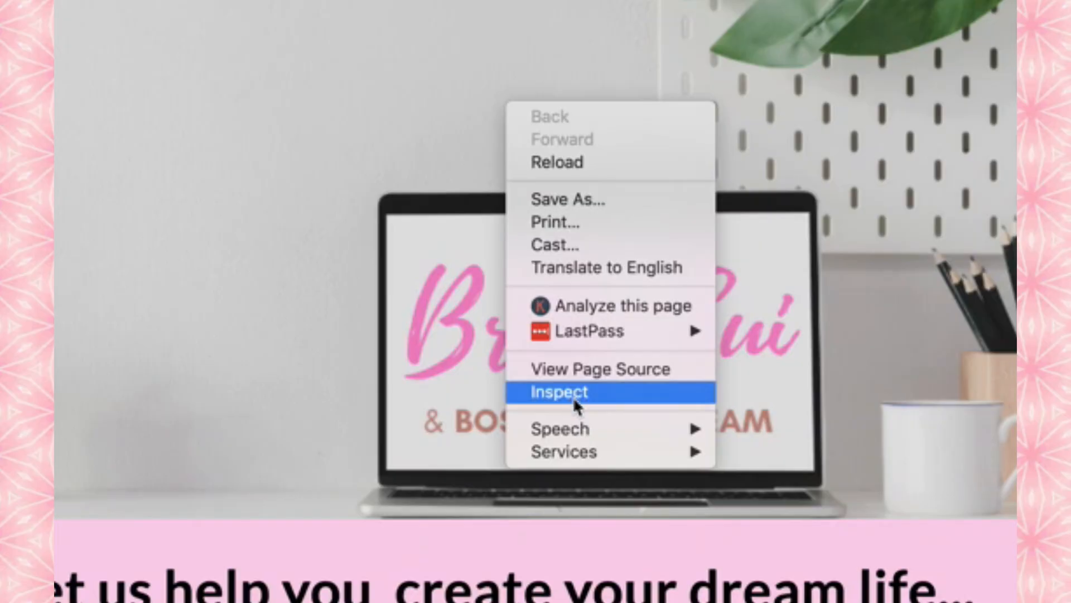
# - Inspect the live portfolio header in DevTools, reading its 1228×520 size, then go to Canva
pyautogui.click(573, 393)
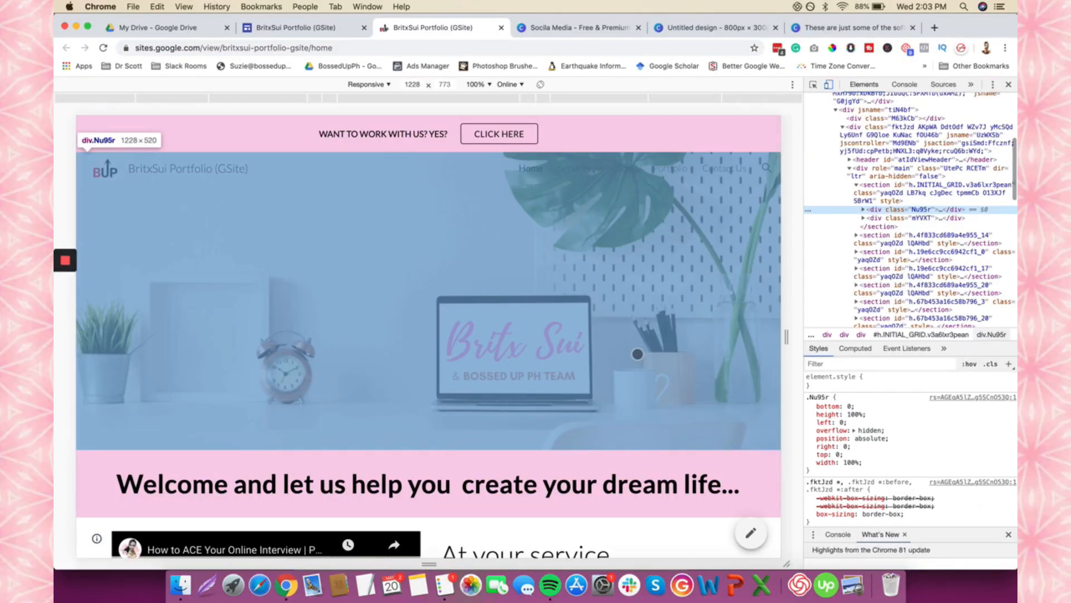
pyautogui.press('super+r')
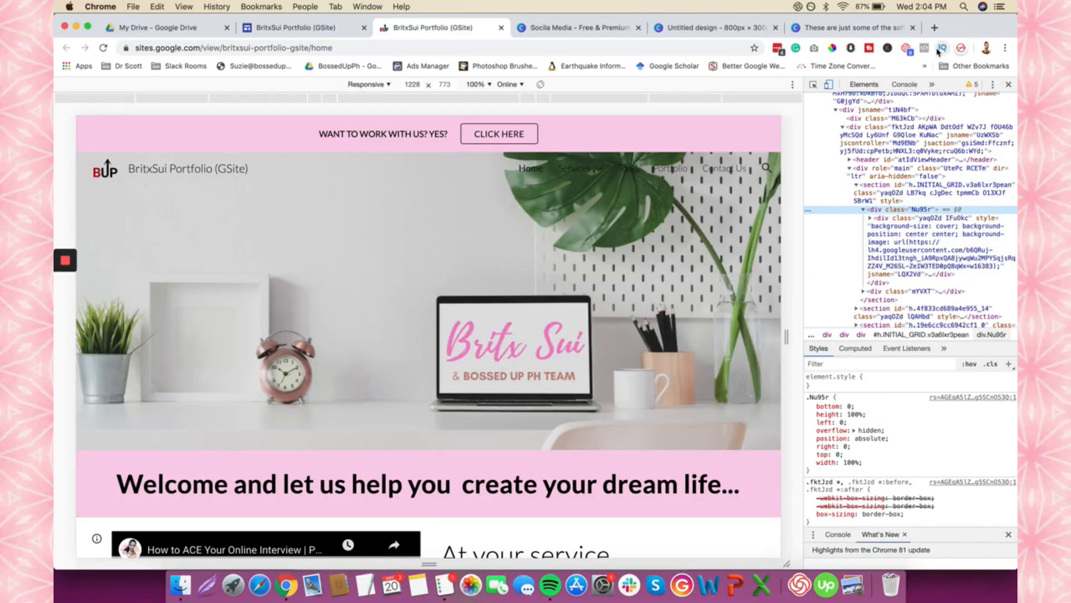
pyautogui.click(862, 29)
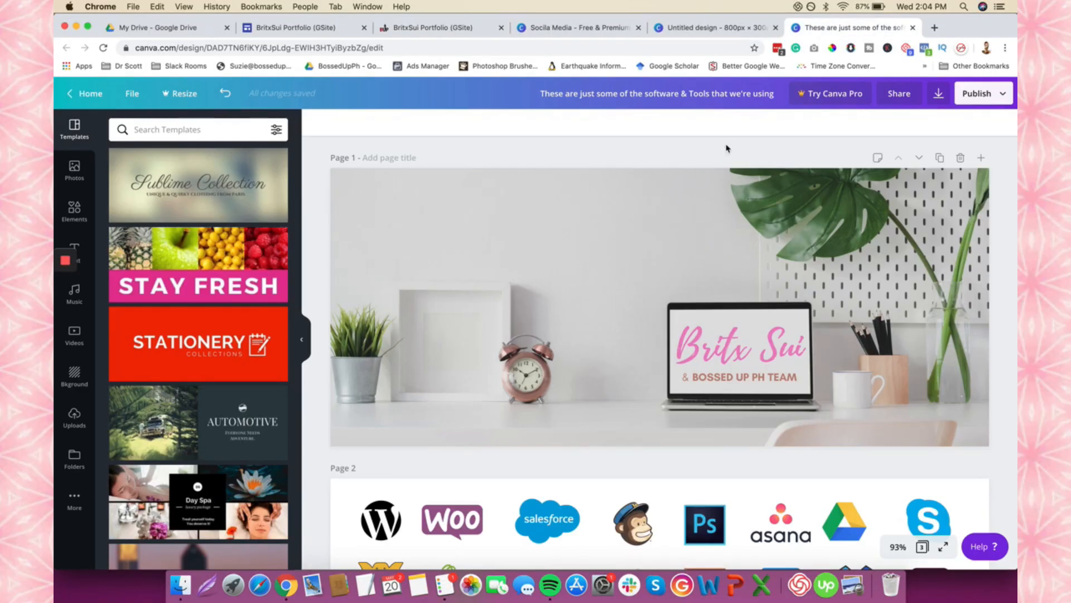
# - Create a new Canva design with custom dimensions 1228 × 520 px
pyautogui.scroll(-1, 703, 251)
pyautogui.scroll(1, 703, 251)
pyautogui.click(87, 93)
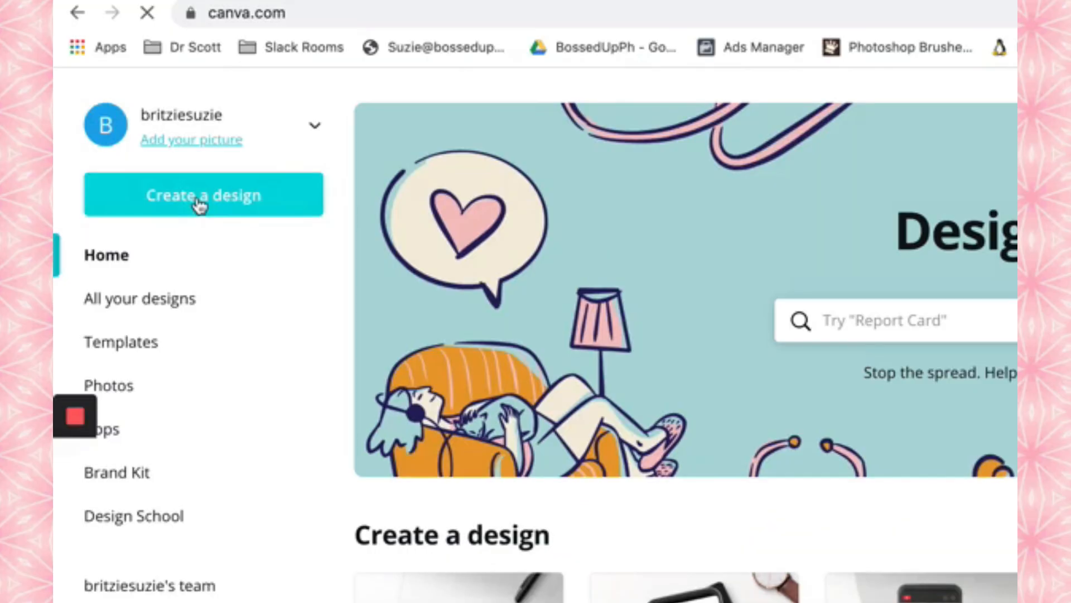
pyautogui.click(129, 146)
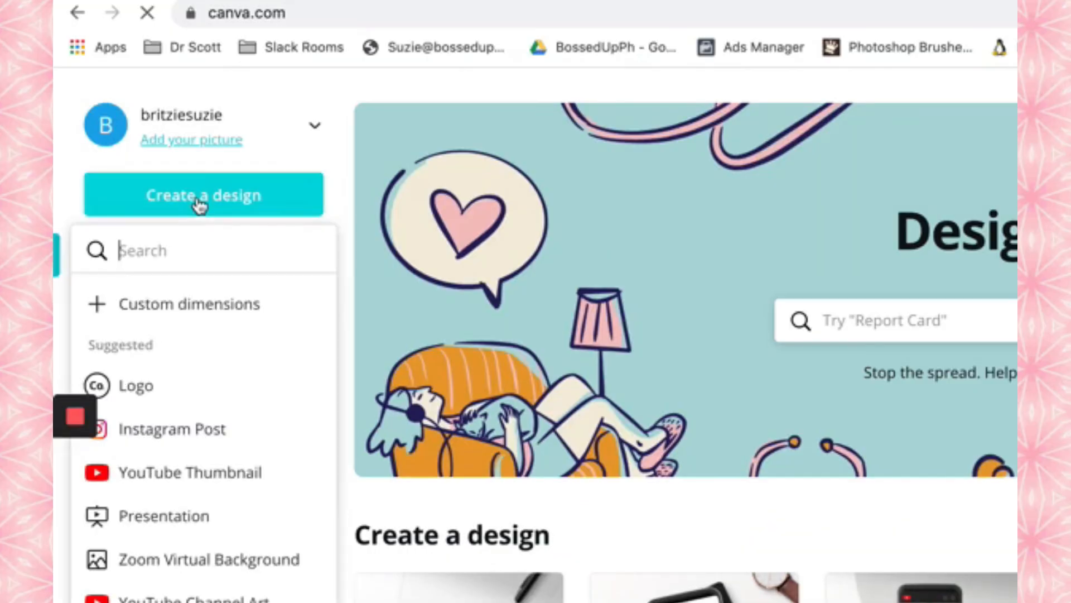
pyautogui.click(225, 313)
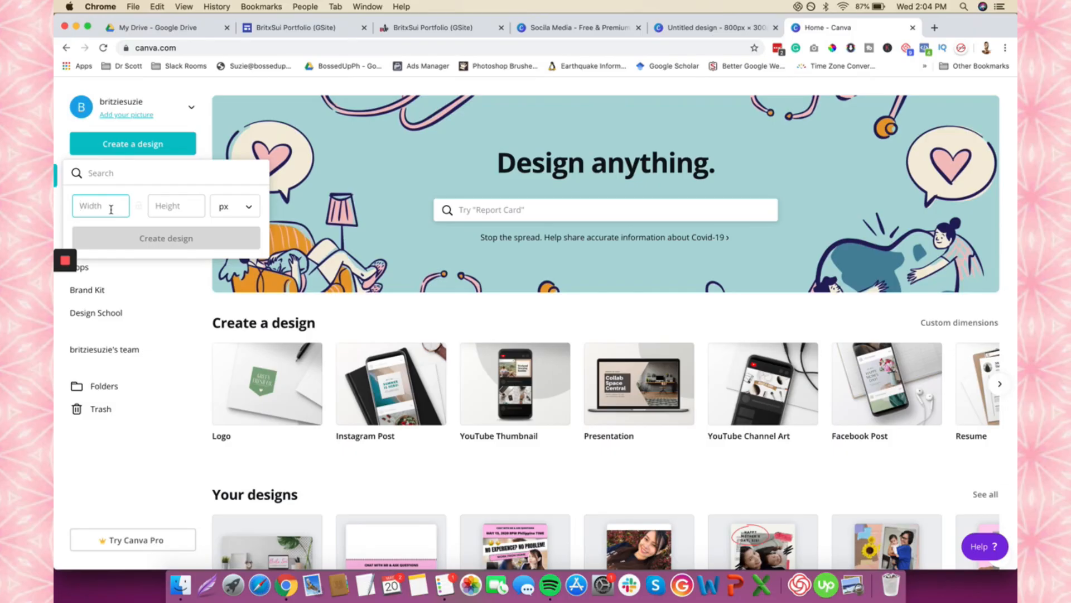
pyautogui.write('1228')
pyautogui.press('Tab')
pyautogui.write('520')
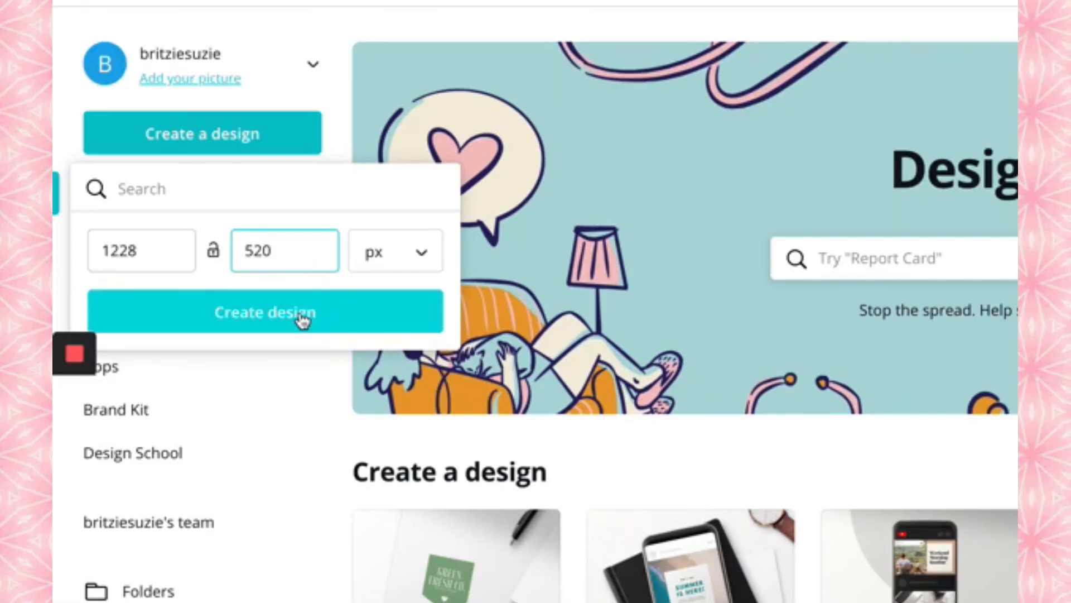
pyautogui.click(301, 318)
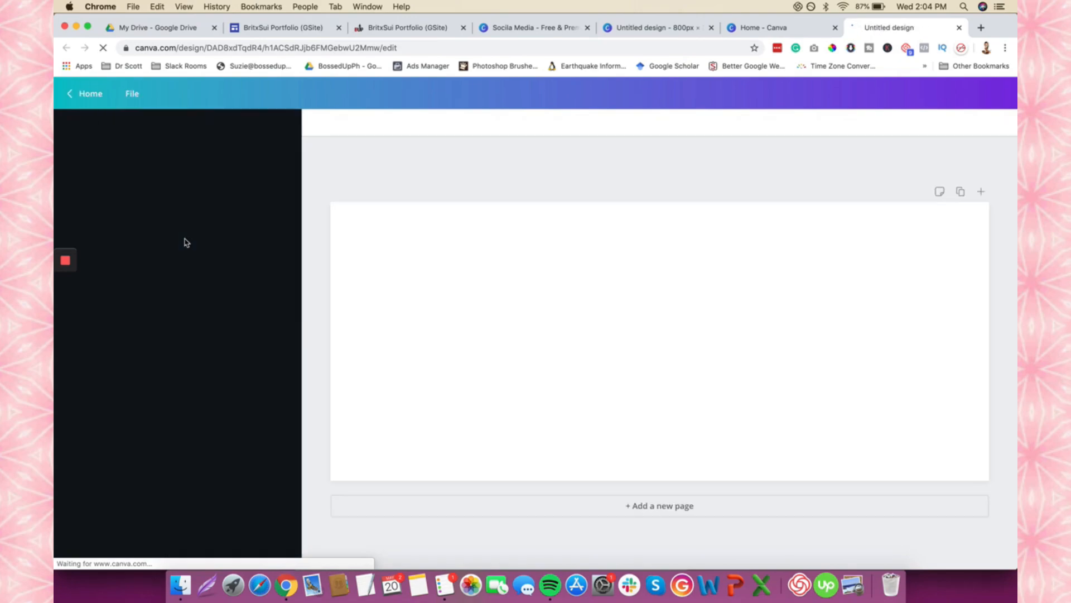
# - Review the earlier Britx Sui header design, then return to the BritxSui Portfolio tab
pyautogui.click(655, 28)
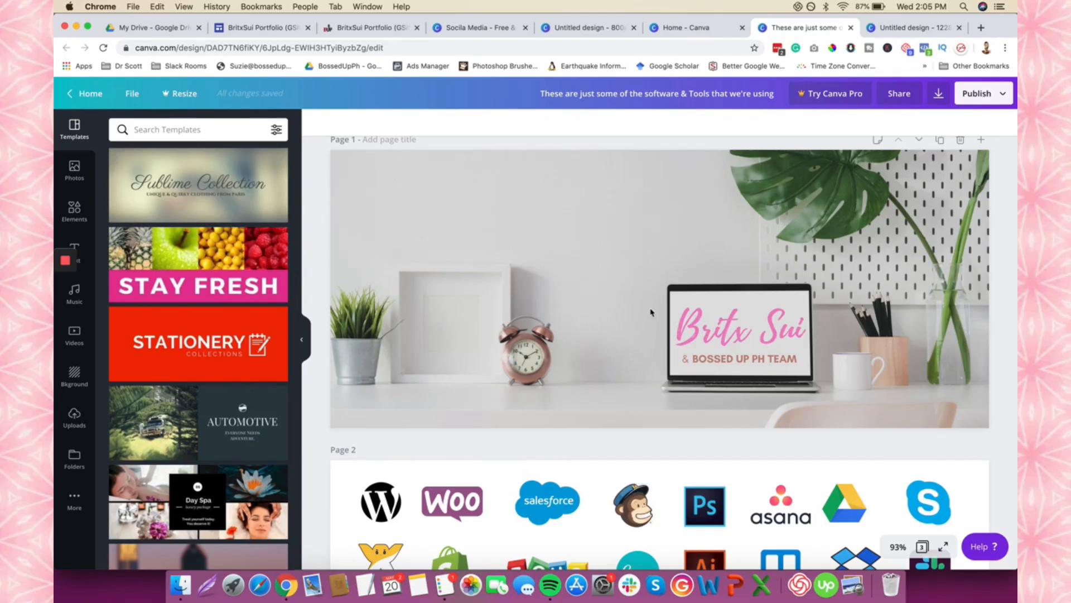
pyautogui.scroll(-6, 651, 312)
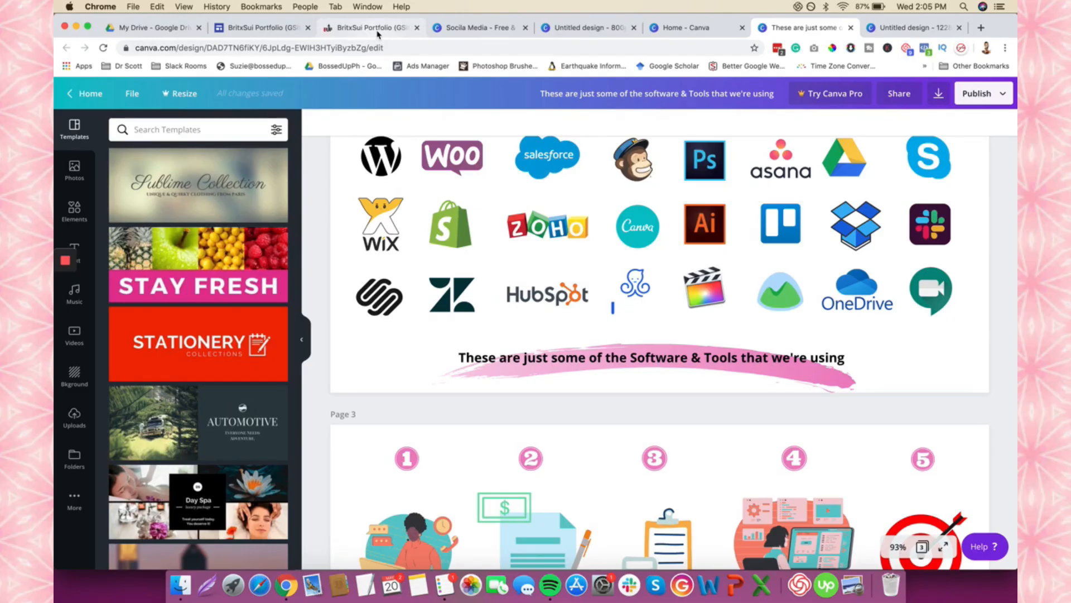
pyautogui.scroll(6, 572, 318)
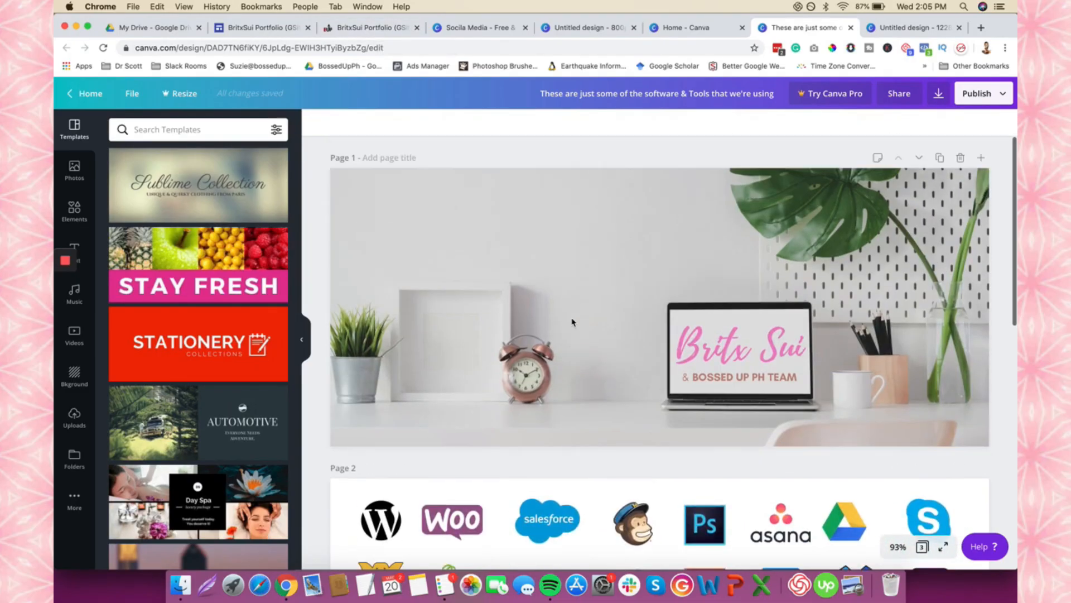
pyautogui.scroll(-5, 572, 322)
pyautogui.scroll(-5, 572, 322)
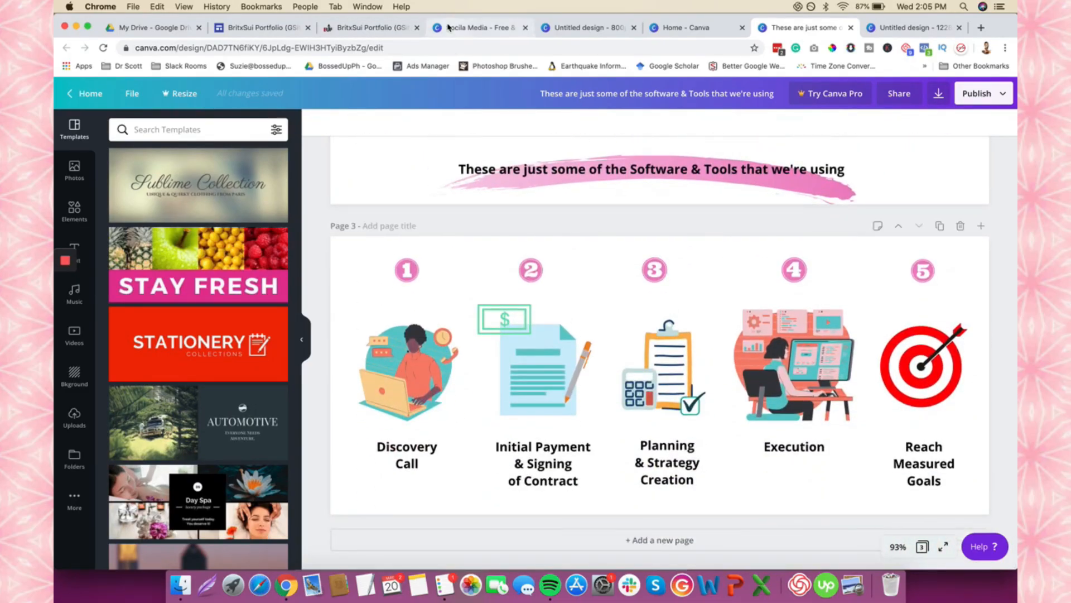
pyautogui.click(386, 26)
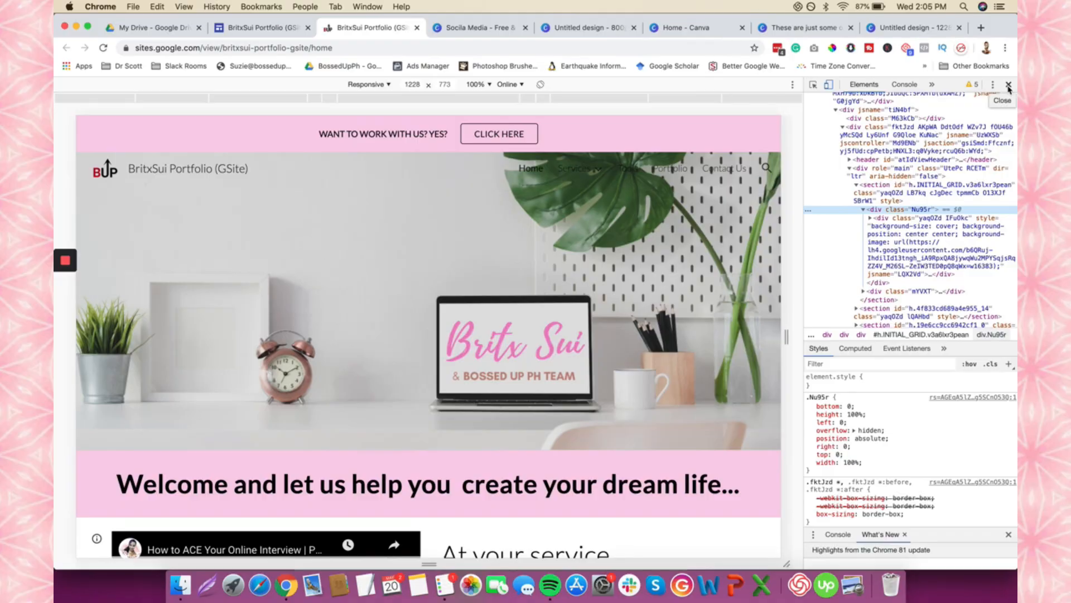
# - Close DevTools, set the portfolio header type to Banner and publish the site
pyautogui.click(1009, 85)
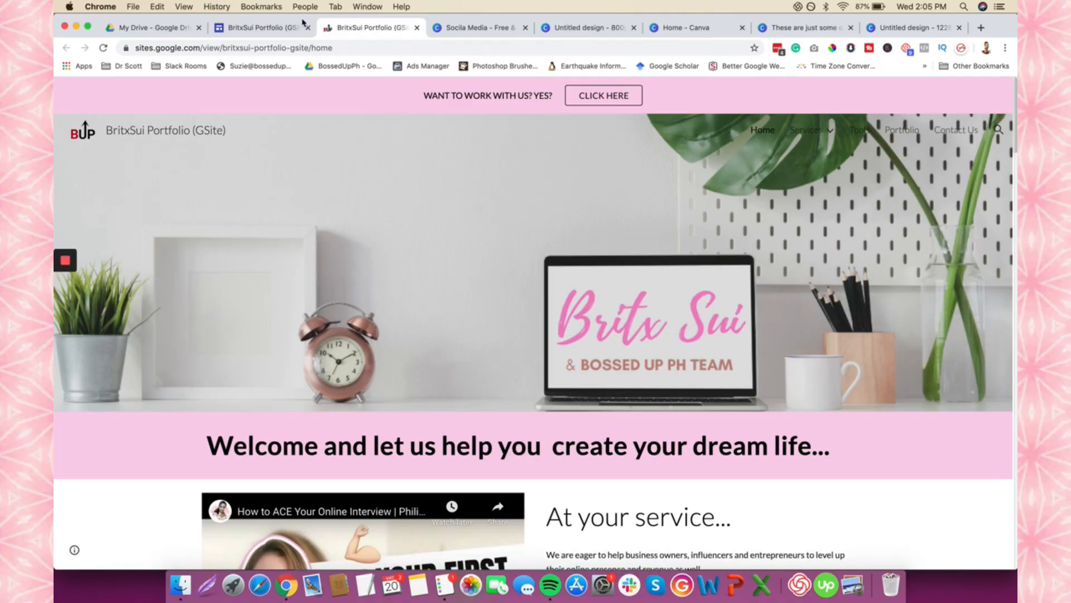
pyautogui.click(288, 29)
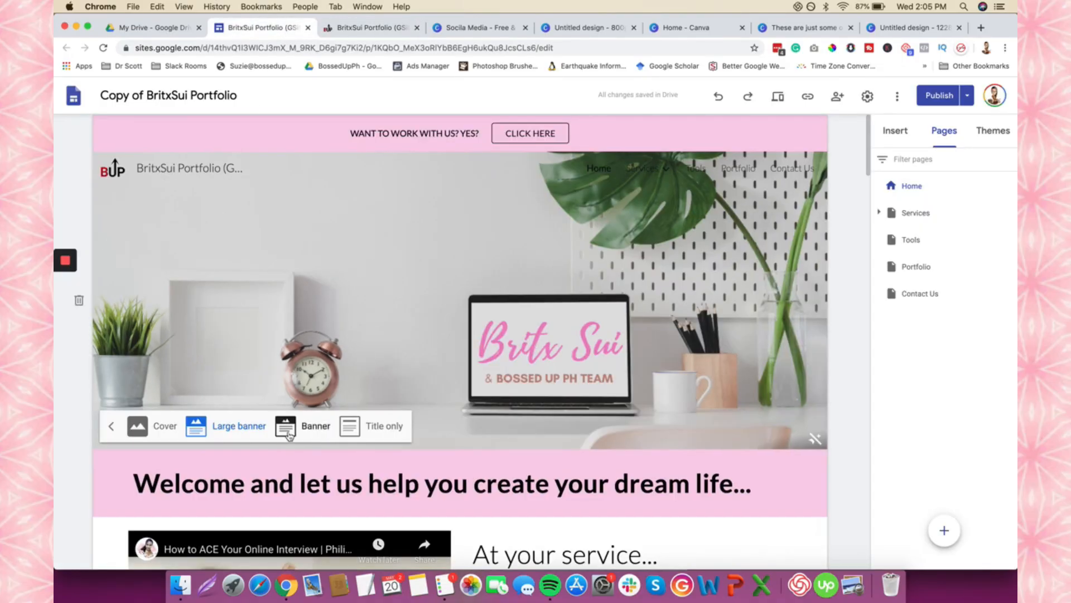
pyautogui.click(308, 427)
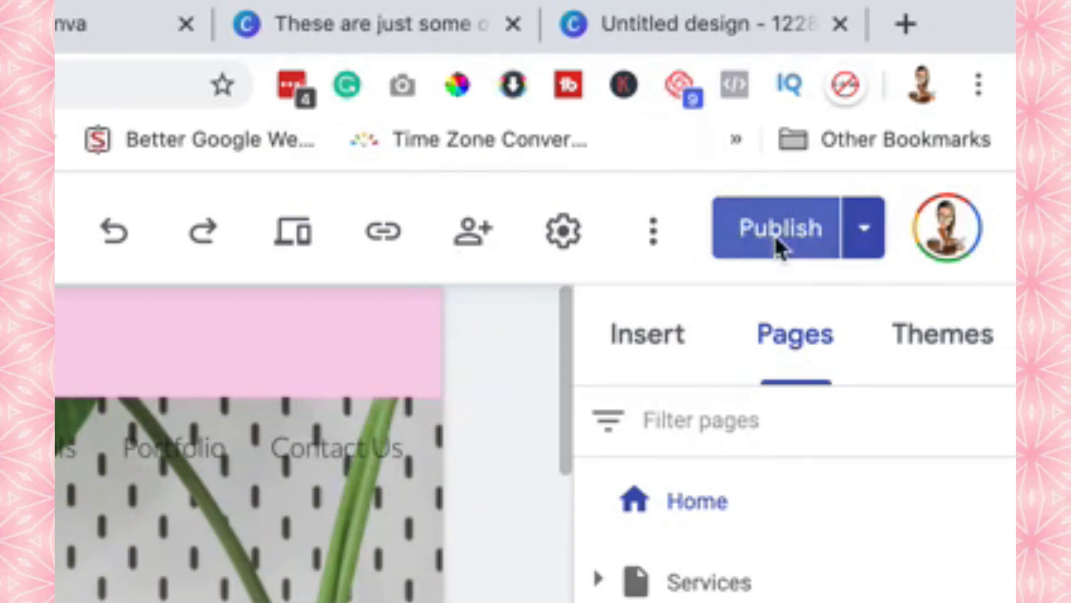
pyautogui.click(779, 238)
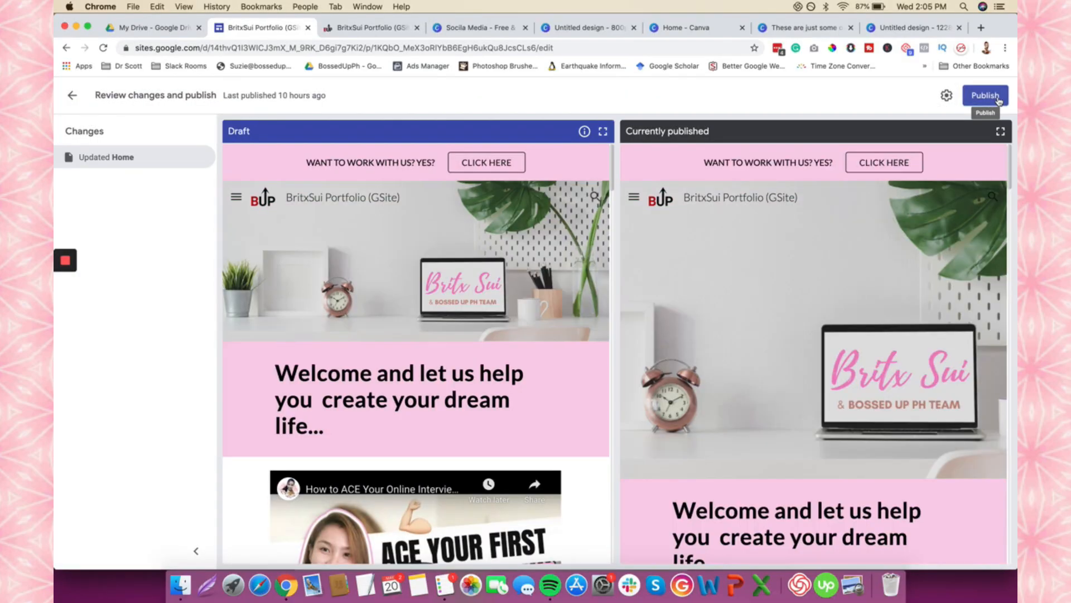
pyautogui.click(985, 95)
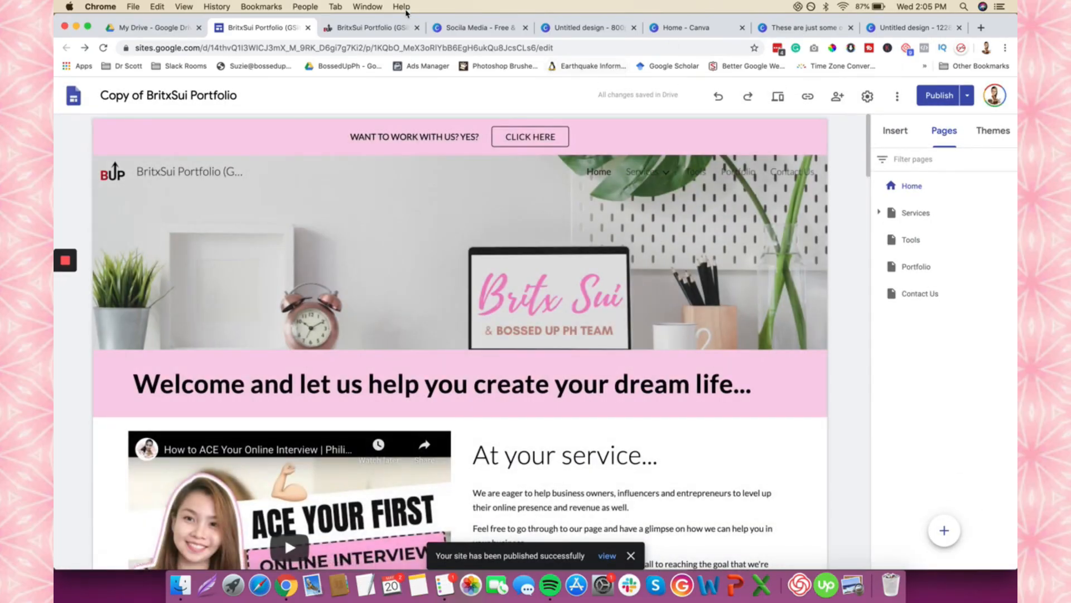
# - Reload the live site and inspect the header, which now measures 1228×340
pyautogui.click(360, 28)
pyautogui.click(103, 49)
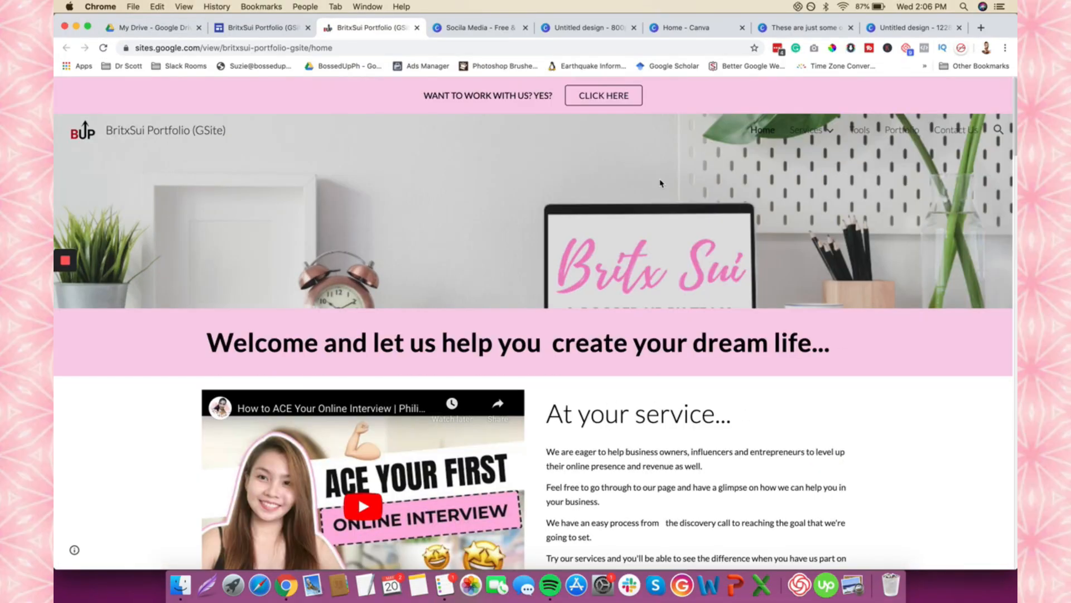
pyautogui.rightClick(660, 183)
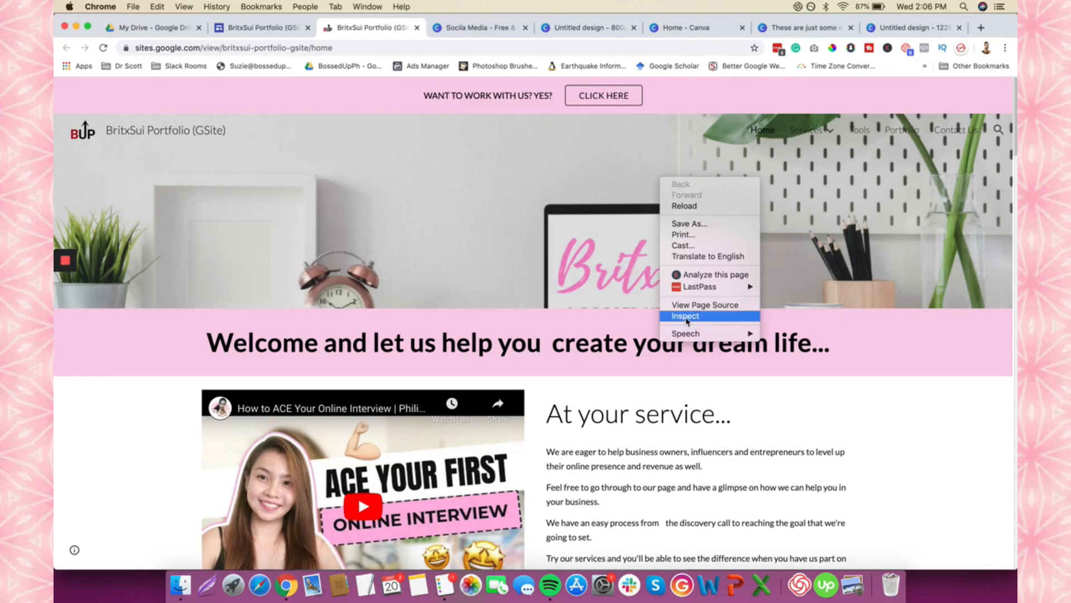
pyautogui.click(685, 316)
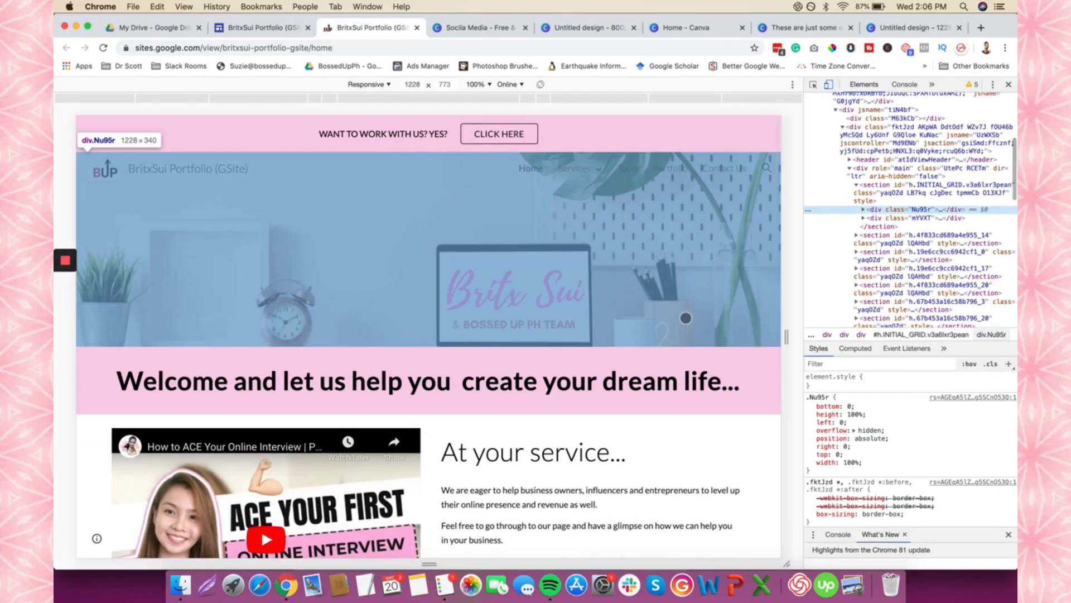
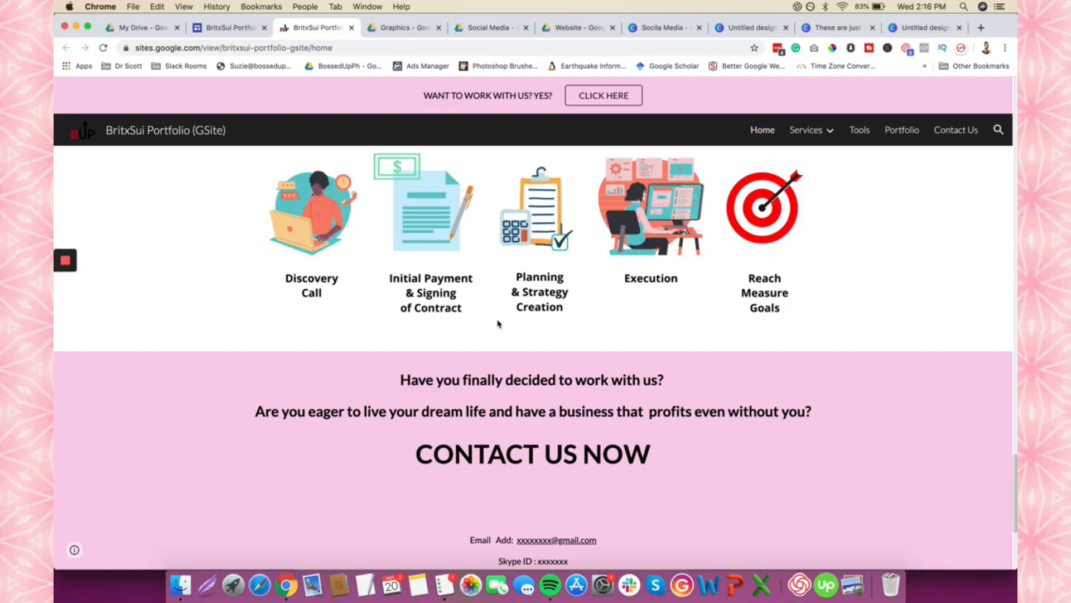
# - Scroll the published BritxSui Portfolio and compare it with the 'Copy of BritxSui Portfolio' editor
pyautogui.scroll(-3, 499, 324)
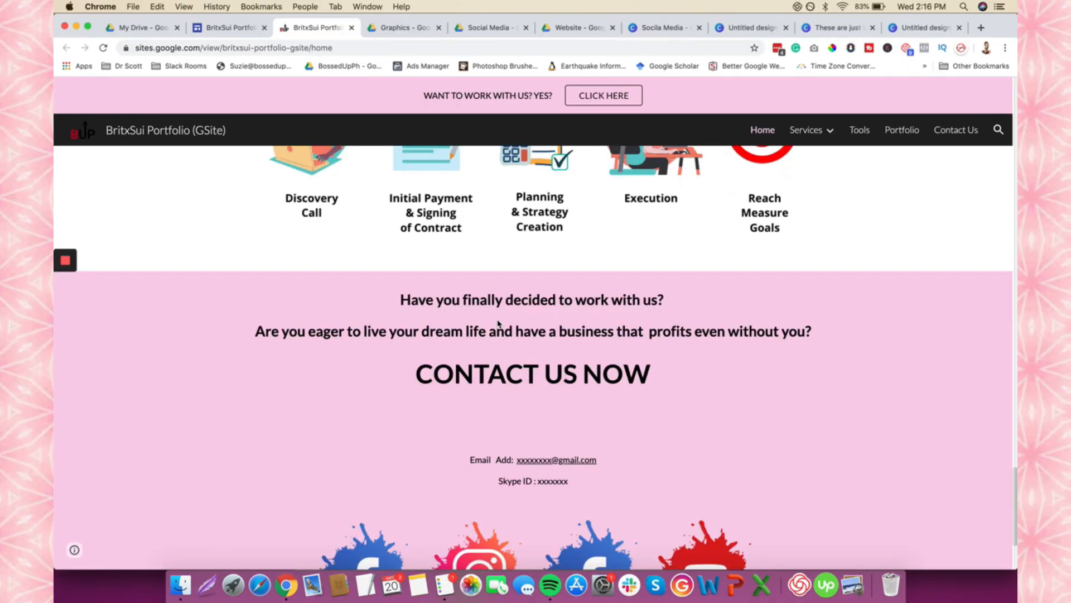
pyautogui.scroll(-5, 498, 324)
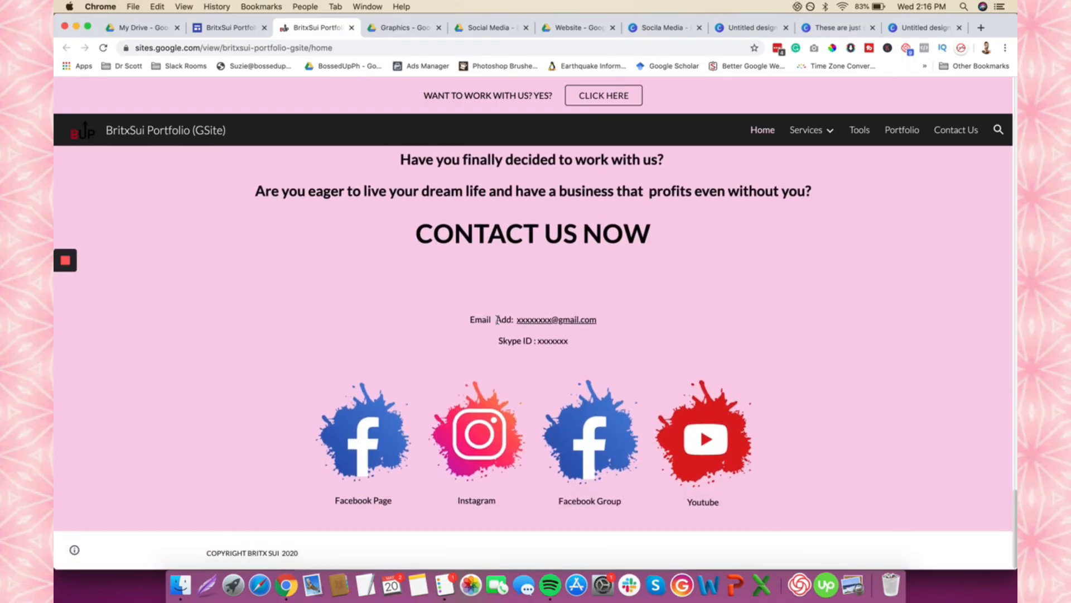
pyautogui.scroll(2, 496, 319)
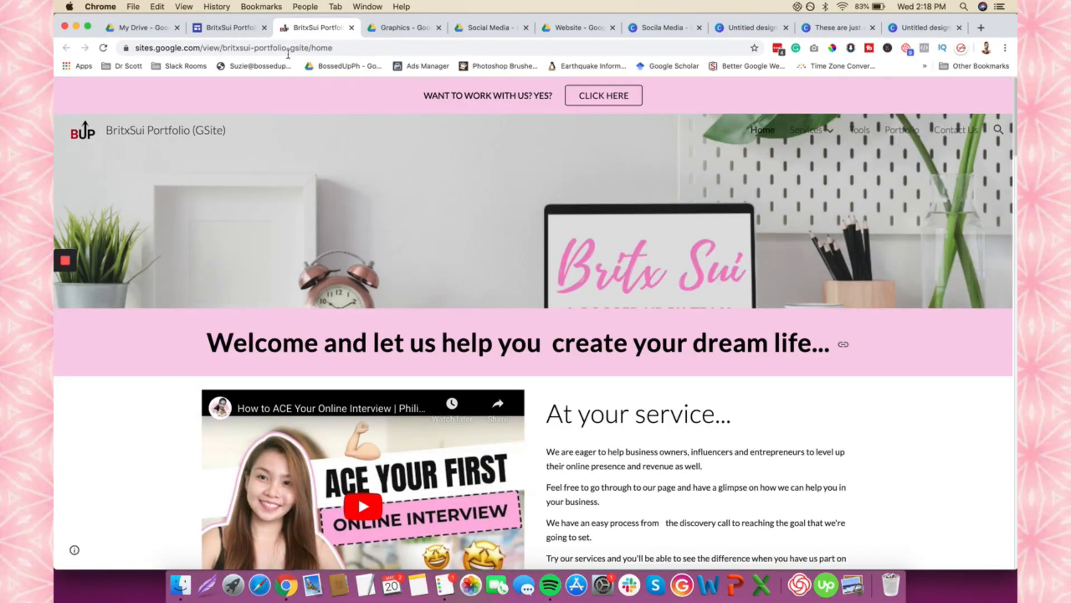
pyautogui.click(229, 27)
pyautogui.moveTo(731, 226)
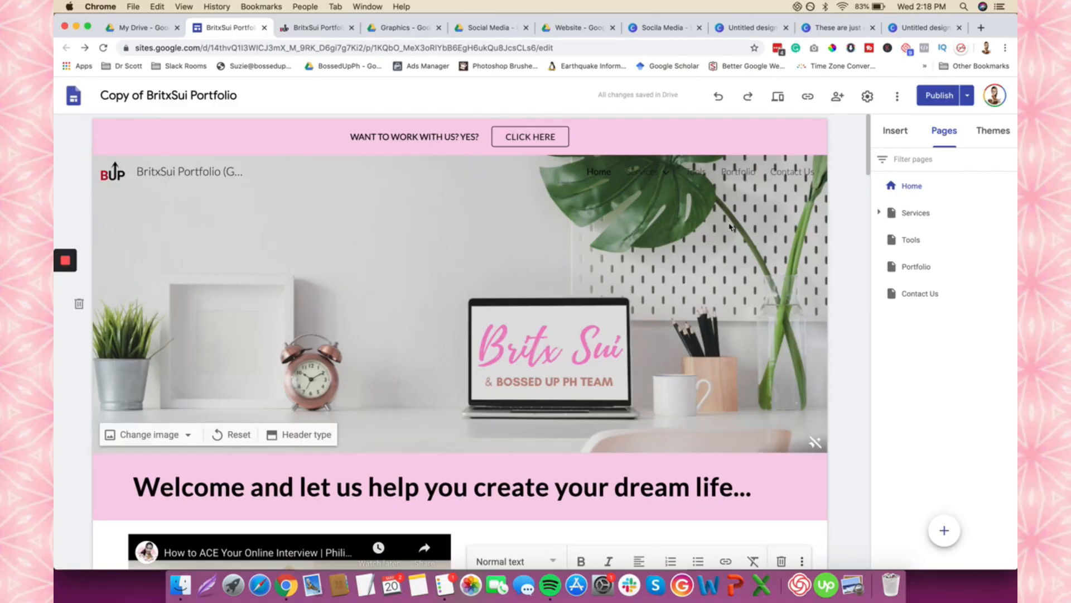
pyautogui.click(321, 28)
pyautogui.scroll(-15, 370, 251)
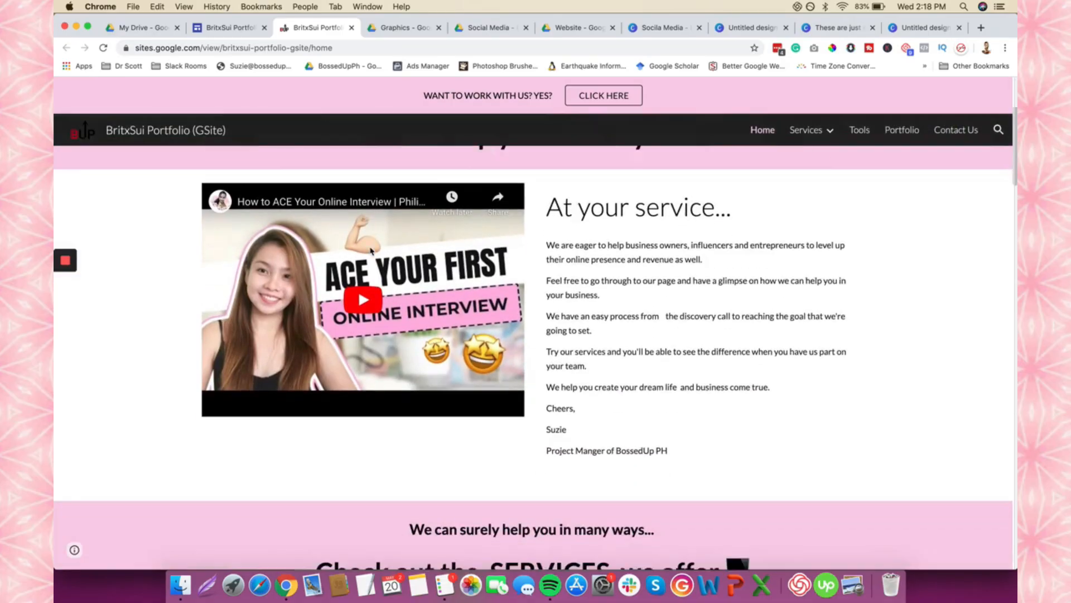
pyautogui.scroll(15, 370, 251)
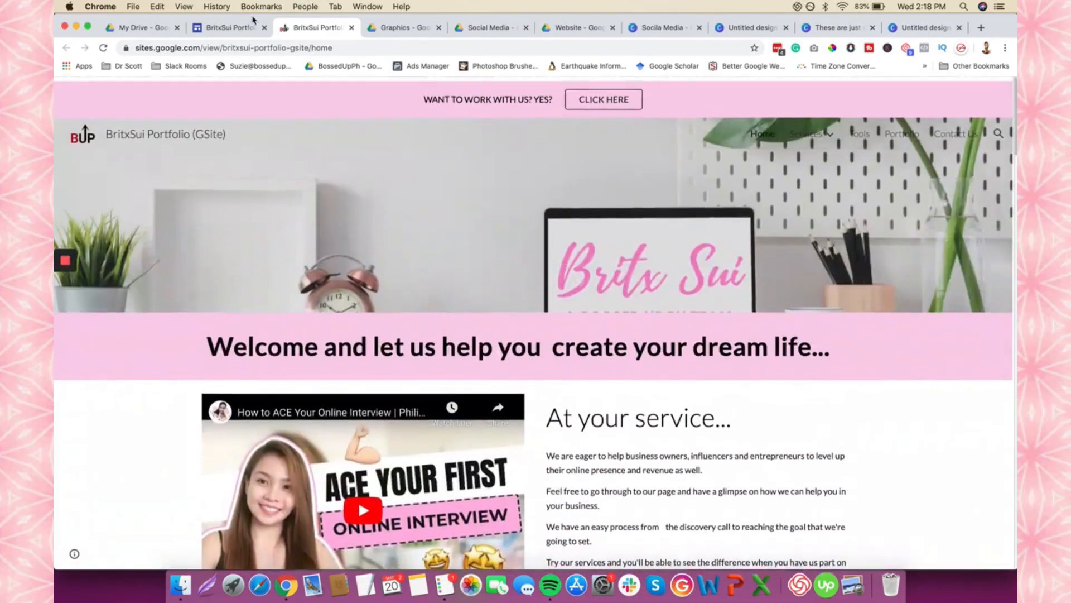
pyautogui.click(243, 27)
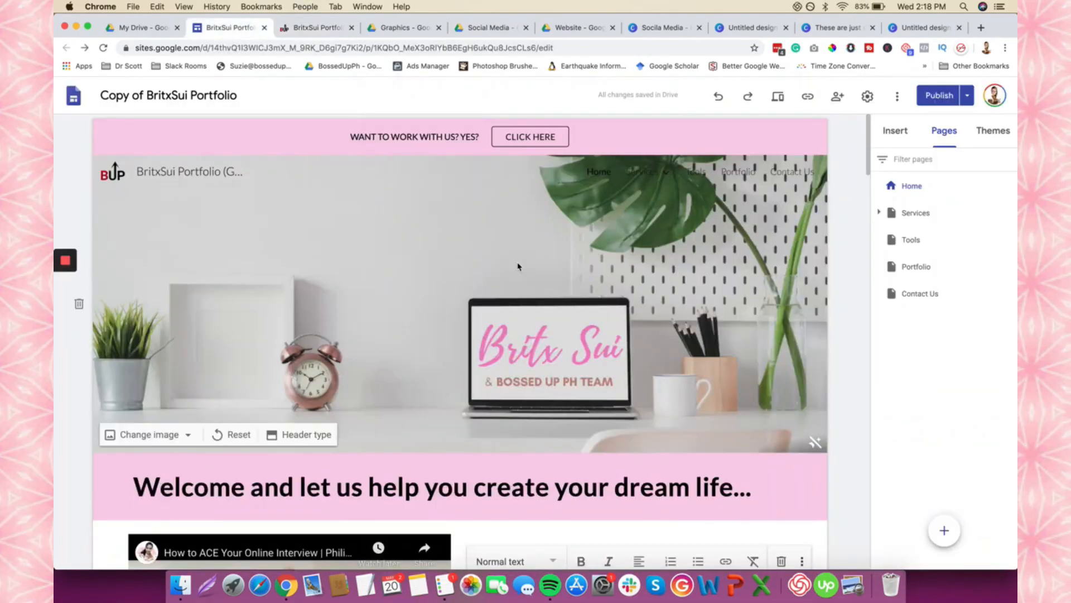
pyautogui.scroll(-2, 758, 346)
pyautogui.scroll(-12, 758, 346)
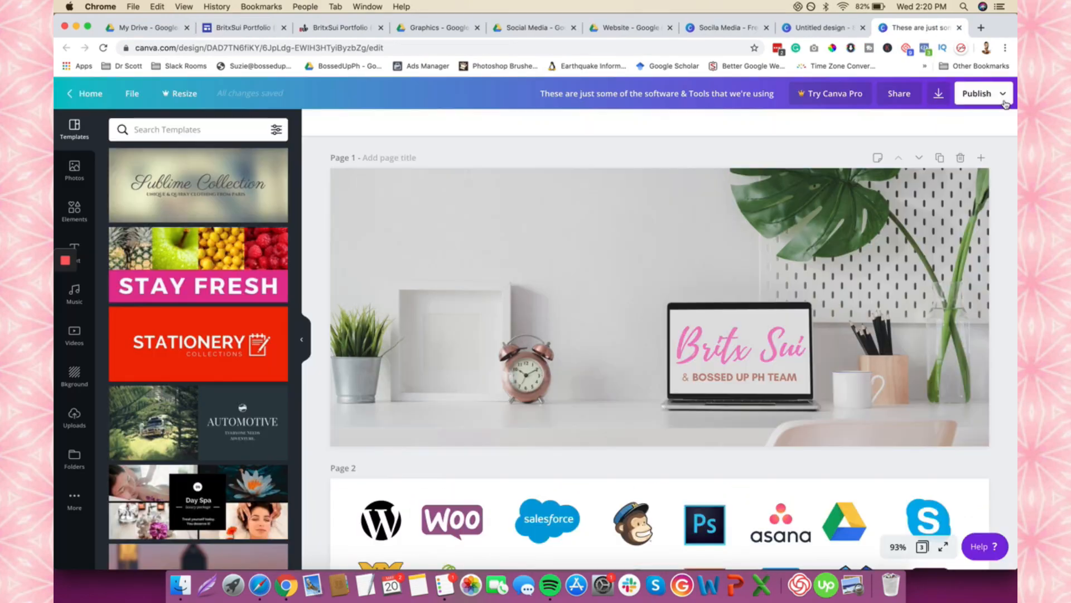
# - Download the Canva design with the Britx Sui header and software-logos page
pyautogui.click(979, 93)
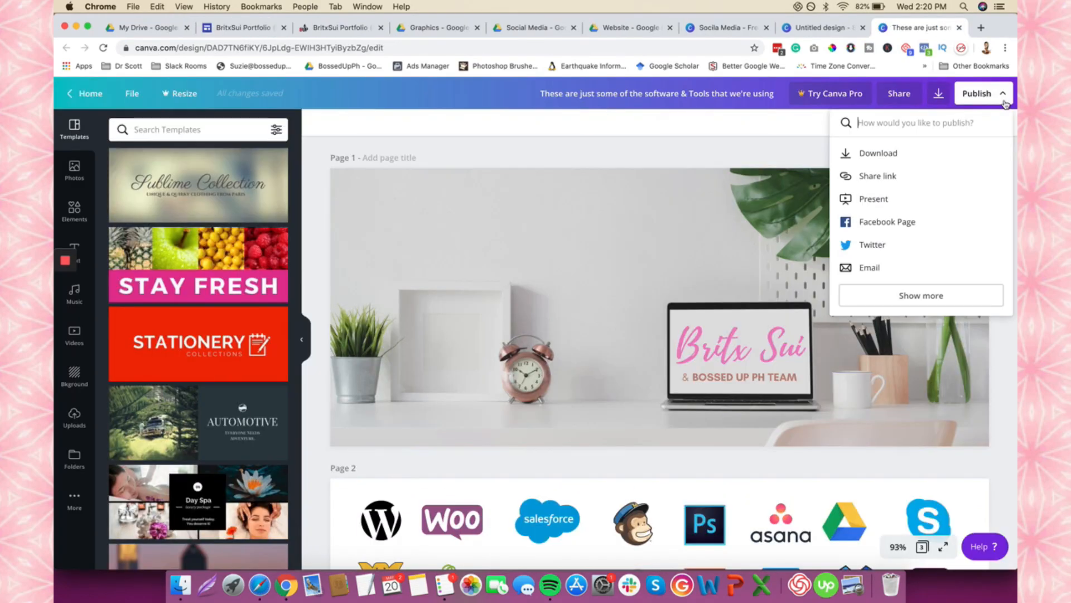
pyautogui.click(927, 154)
pyautogui.click(904, 334)
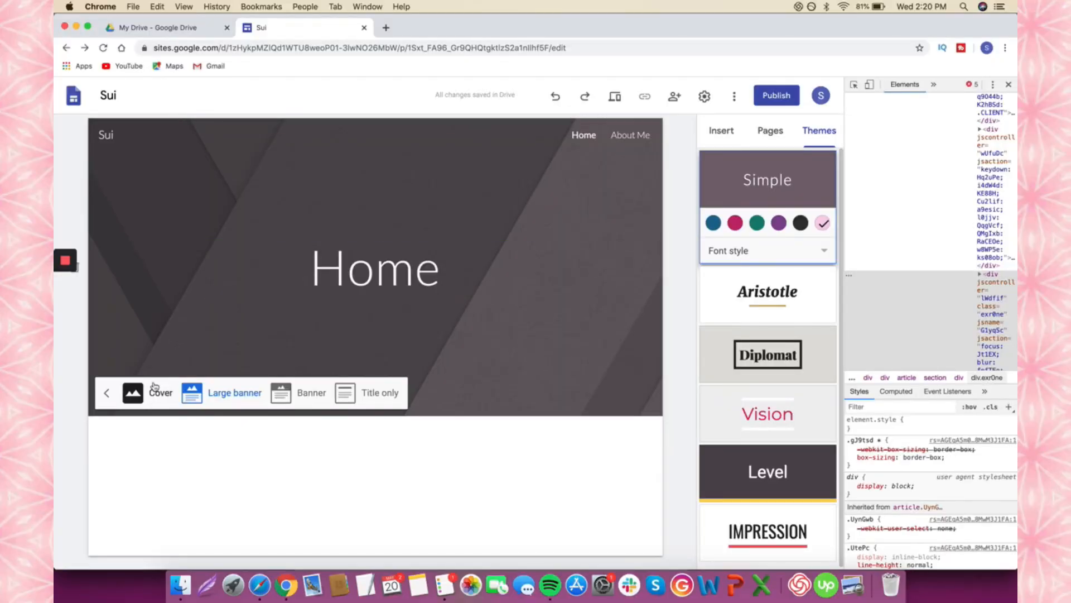
# - Replace the Sui header image with 1.png from the Canva download and toggle Adjust for readability
pyautogui.click(147, 412)
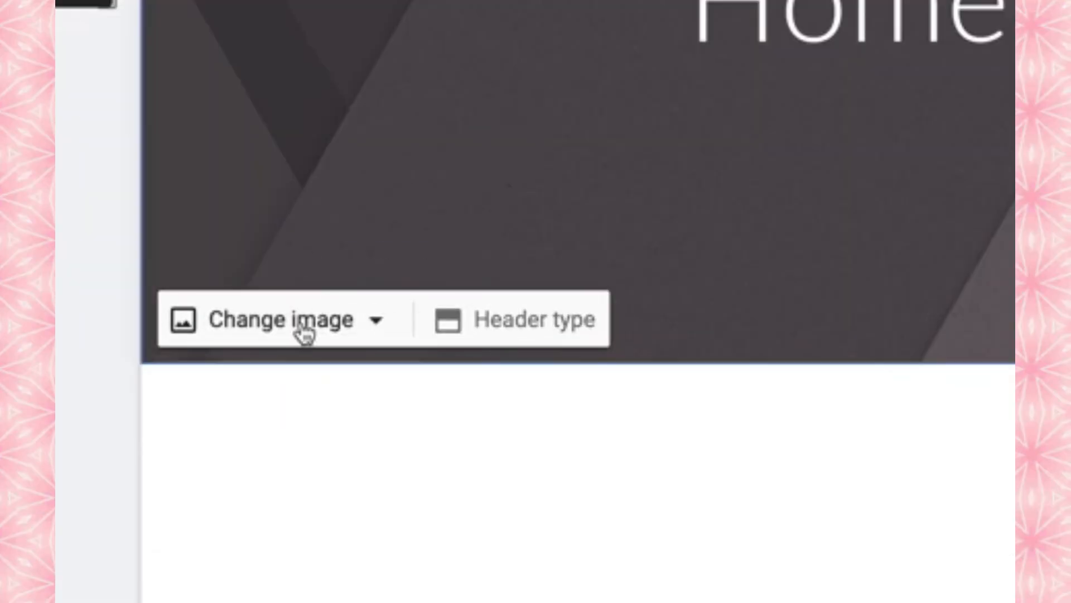
pyautogui.click(303, 329)
pyautogui.click(279, 419)
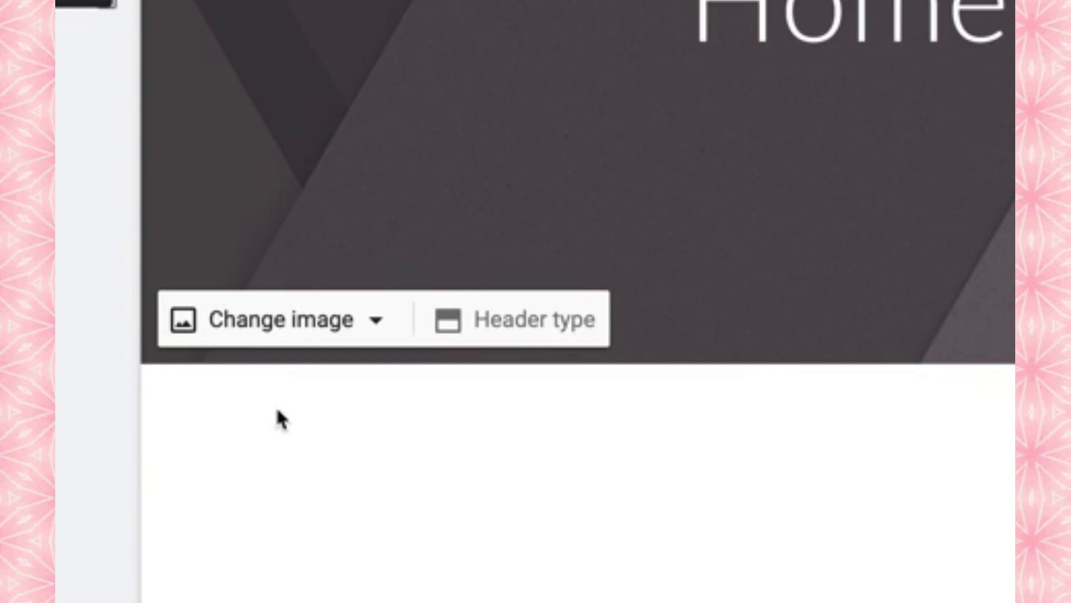
pyautogui.doubleClick(392, 104)
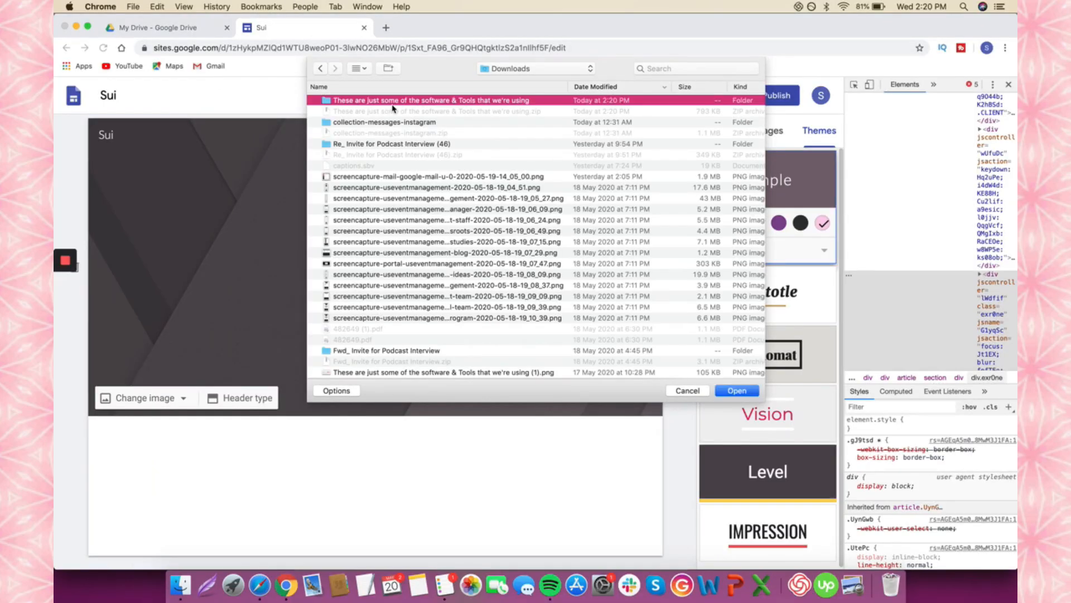
pyautogui.doubleClick(359, 103)
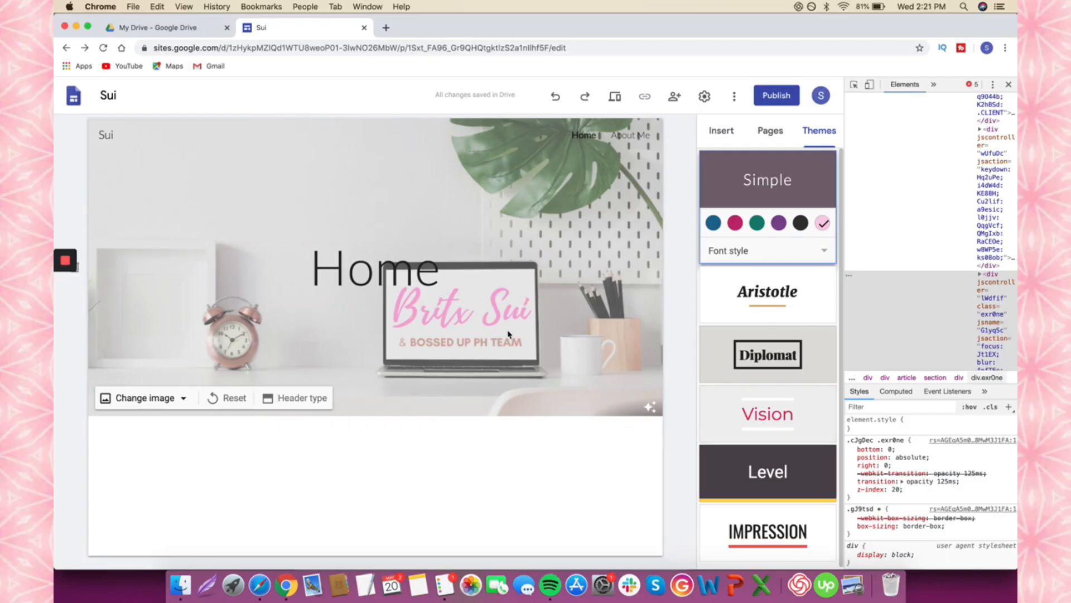
pyautogui.click(652, 409)
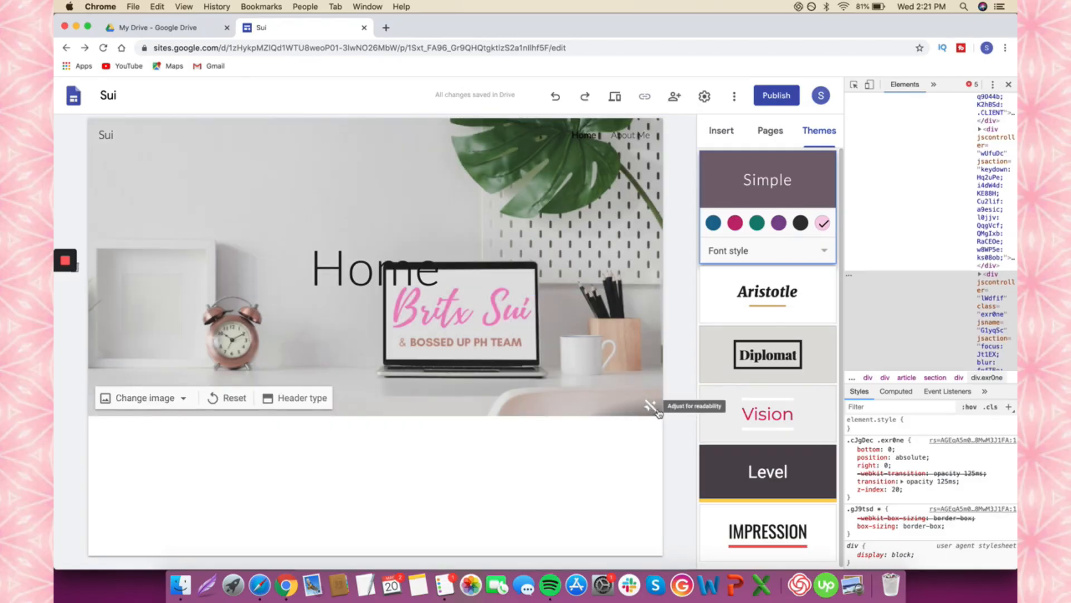
# - Delete the 'Home' title text from the header
pyautogui.click(426, 273)
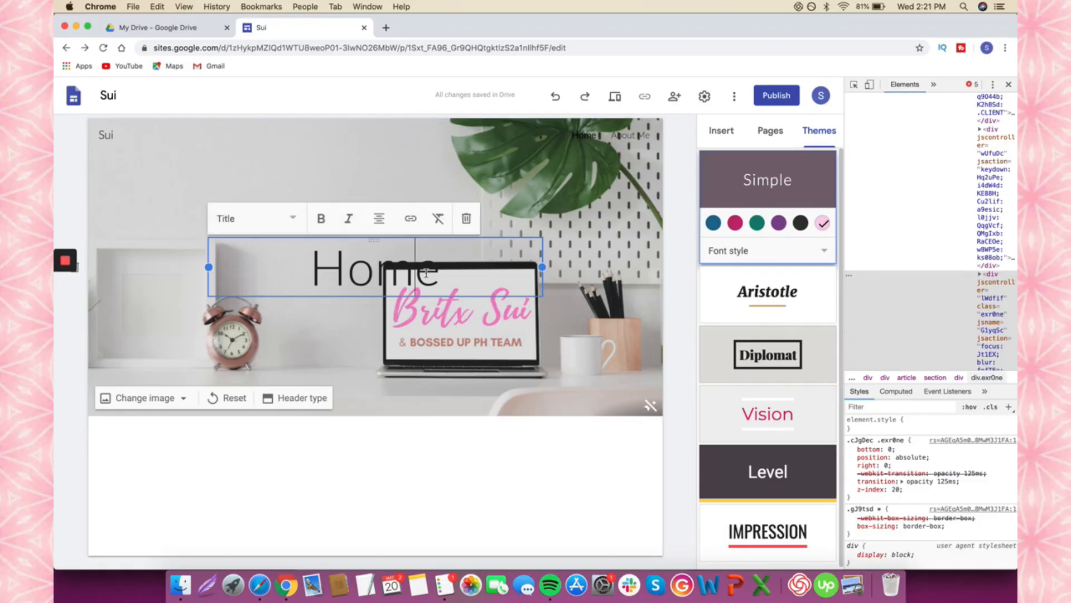
pyautogui.doubleClick(426, 273)
pyautogui.press('BackSpace')
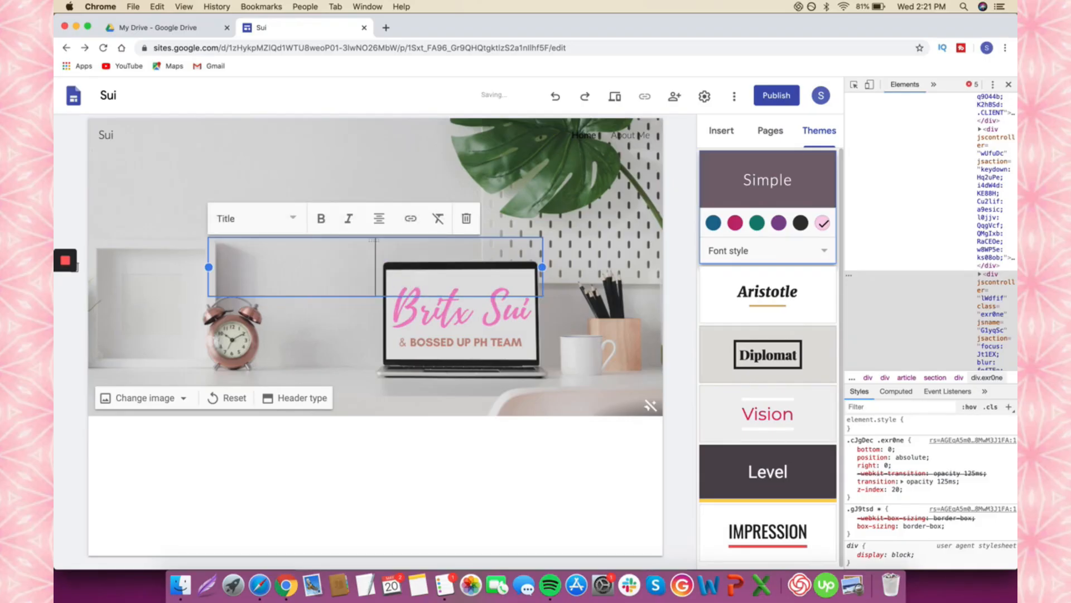
pyautogui.click(682, 337)
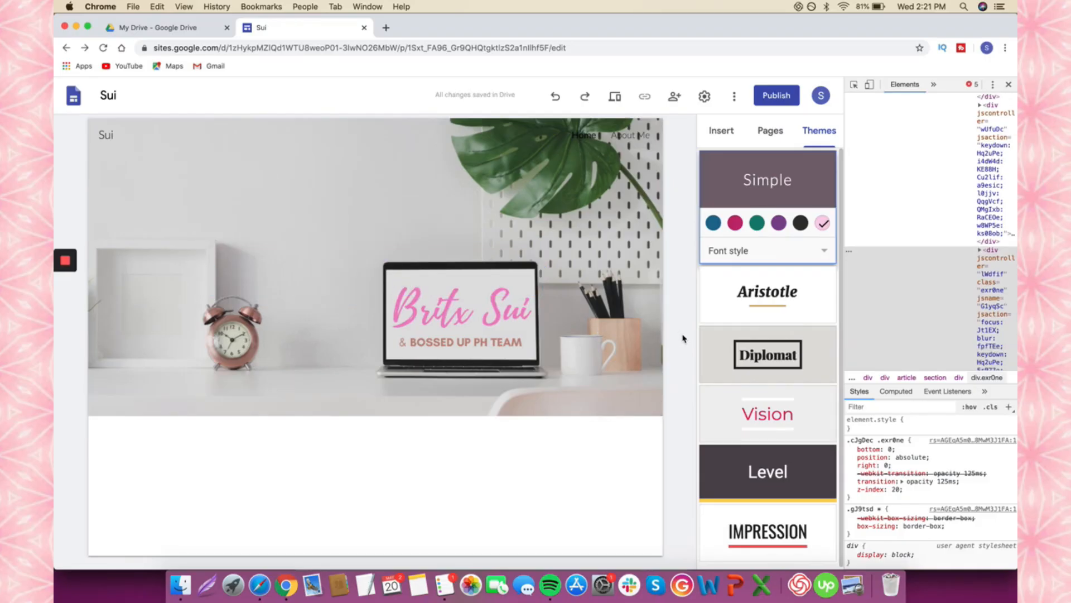
# - Enable the announcement banner with the message 'WANT TO WORK WITH US? YES?' and pick its link page
pyautogui.click(704, 96)
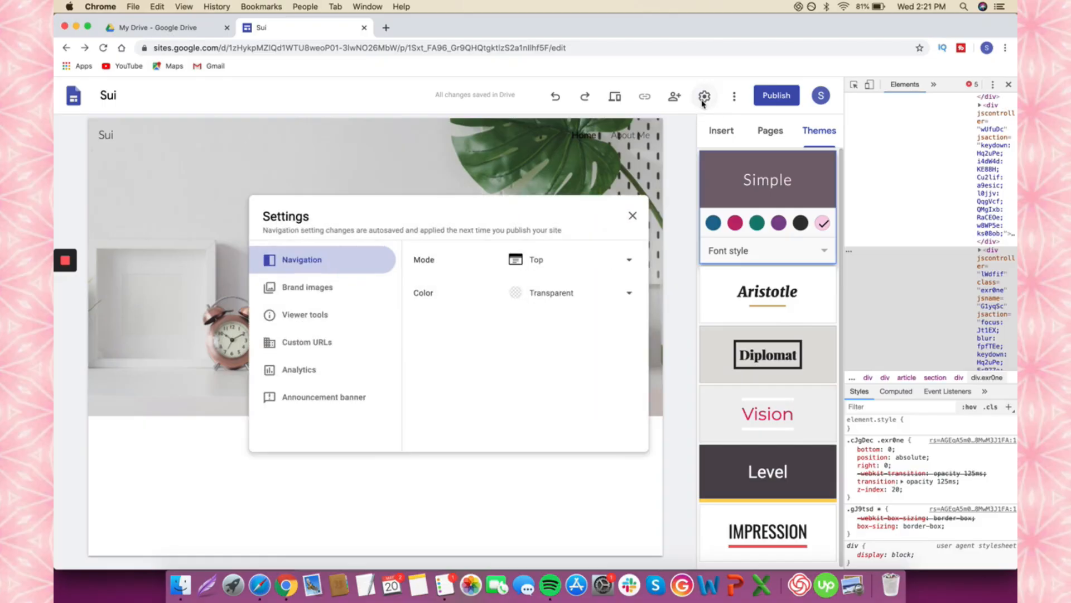
pyautogui.click(329, 397)
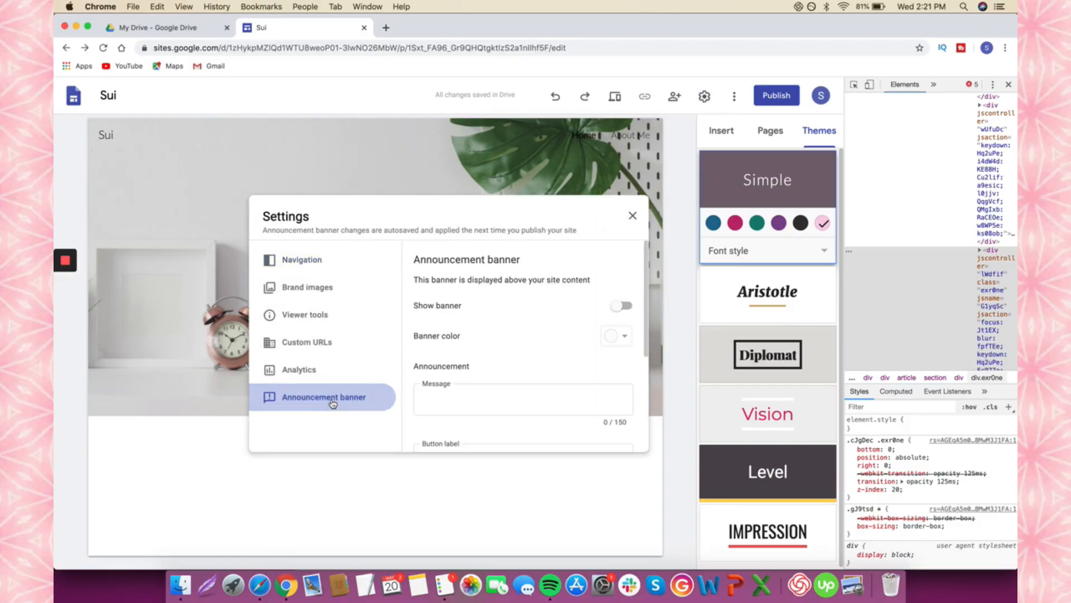
pyautogui.click(476, 408)
pyautogui.write('WAN')
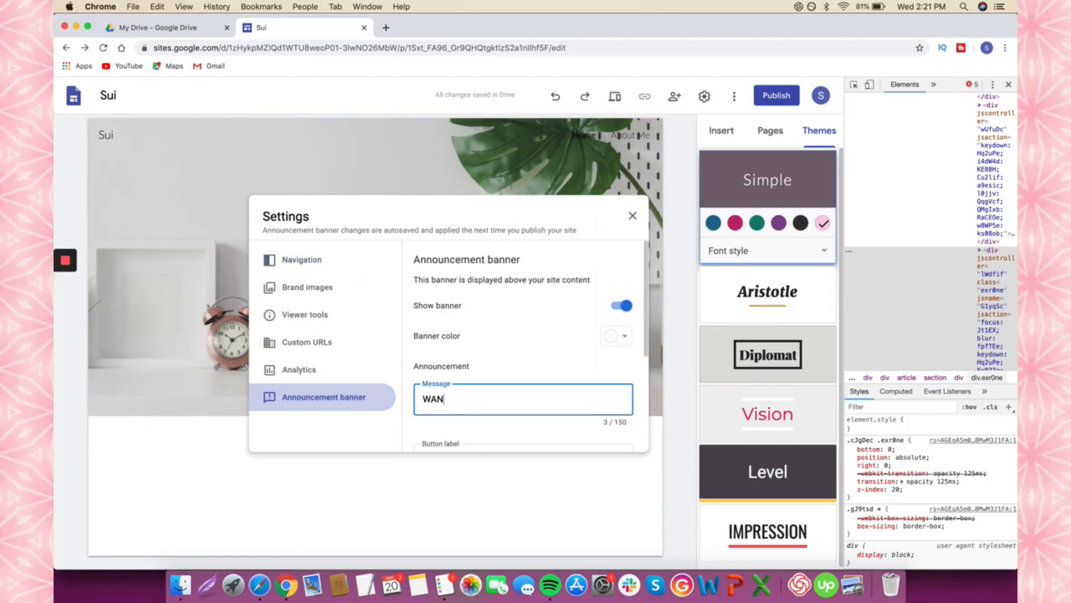
pyautogui.write('T TO WORK WITH US? YES?')
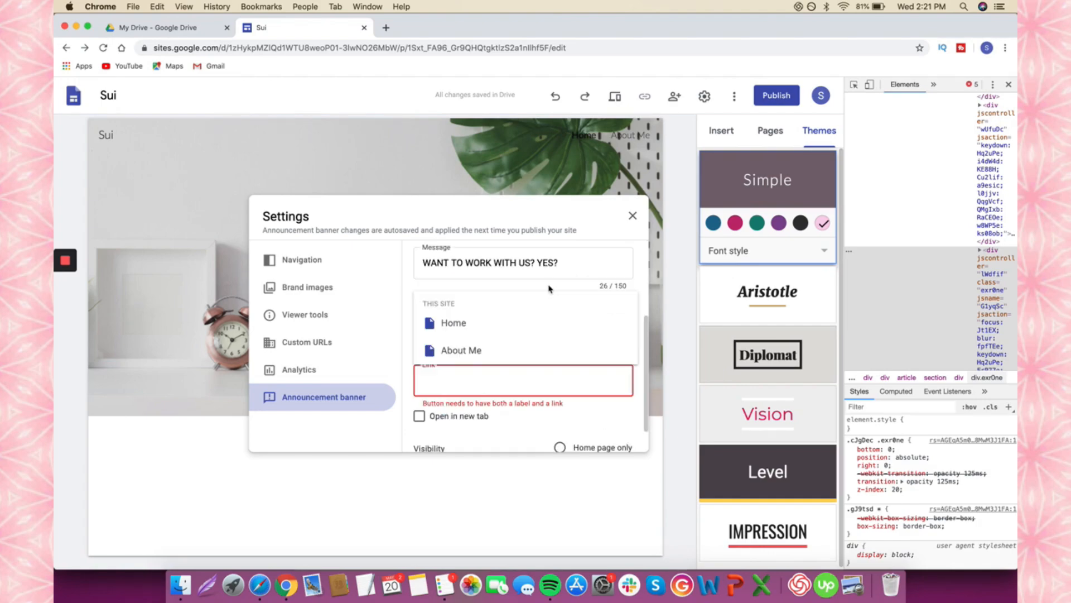
pyautogui.click(548, 289)
pyautogui.click(477, 382)
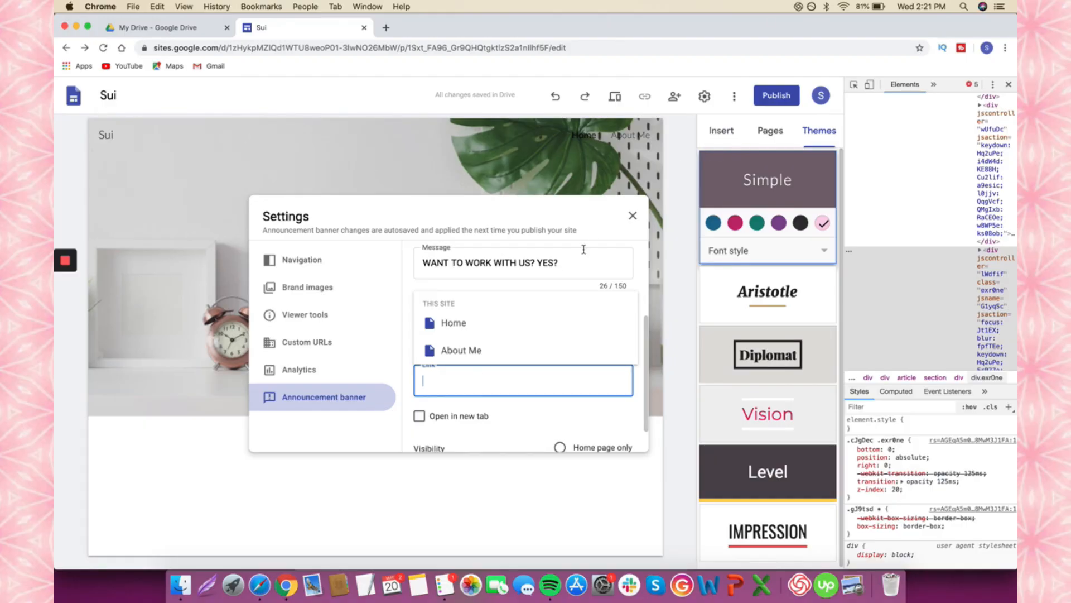
pyautogui.click(773, 129)
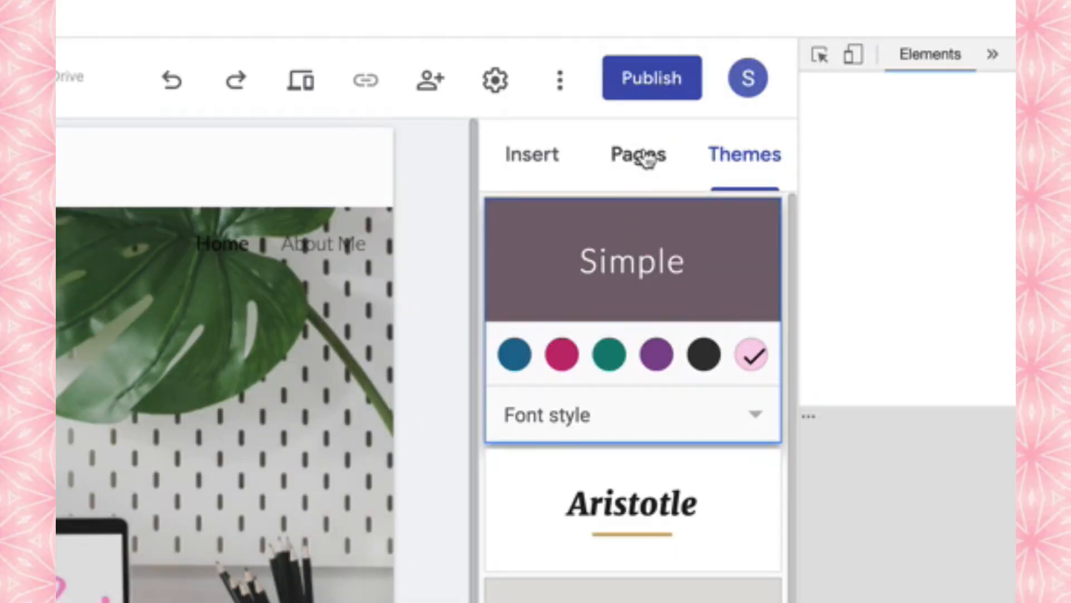
# - Add a new page named 'Contact US' to the site
pyautogui.click(642, 157)
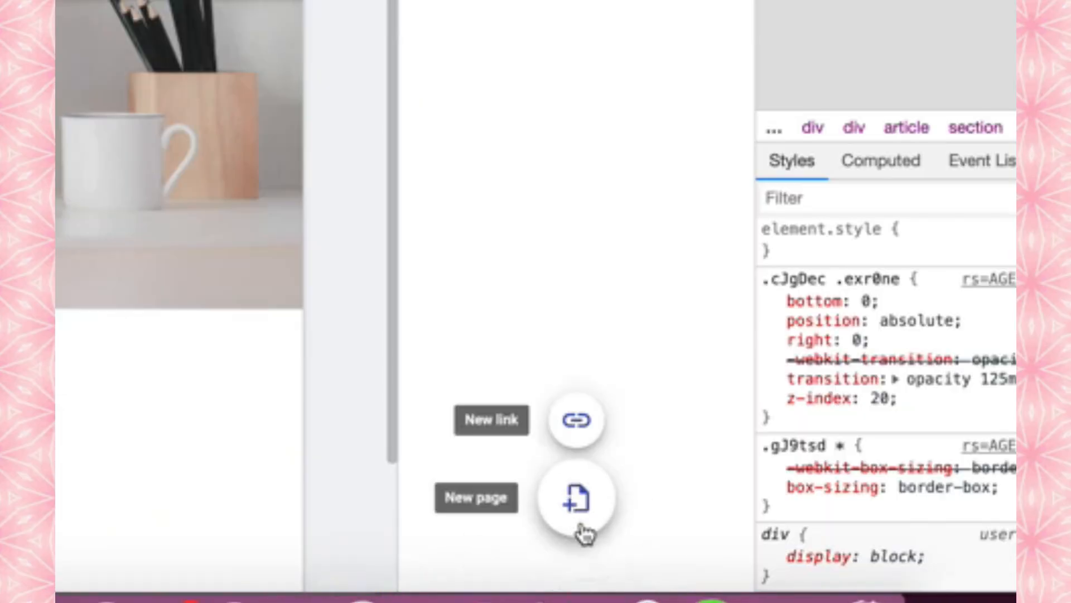
pyautogui.click(581, 529)
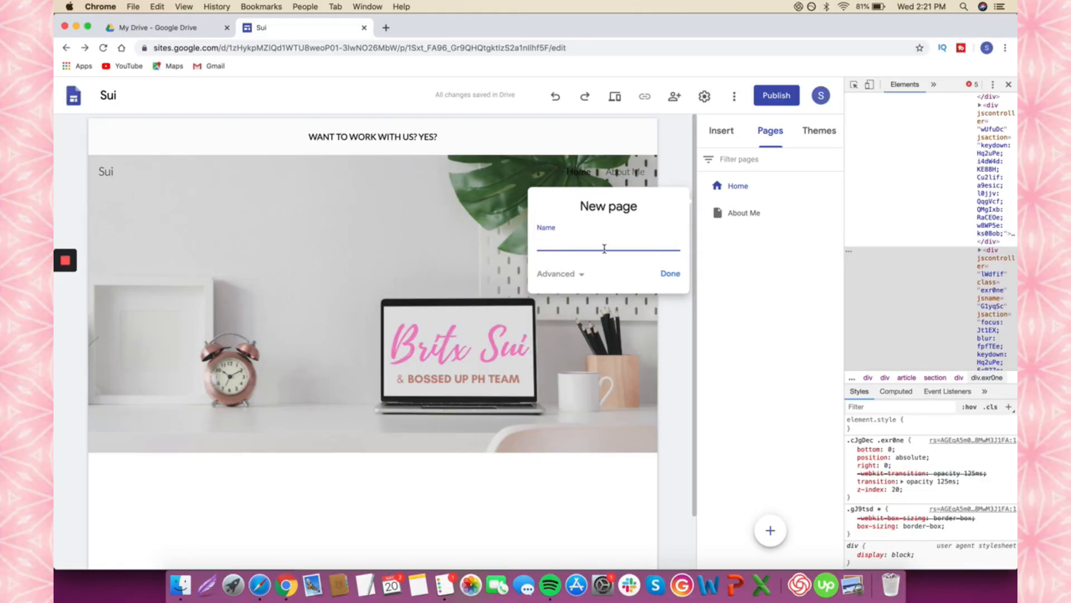
pyautogui.write('Contact US')
pyautogui.click(669, 274)
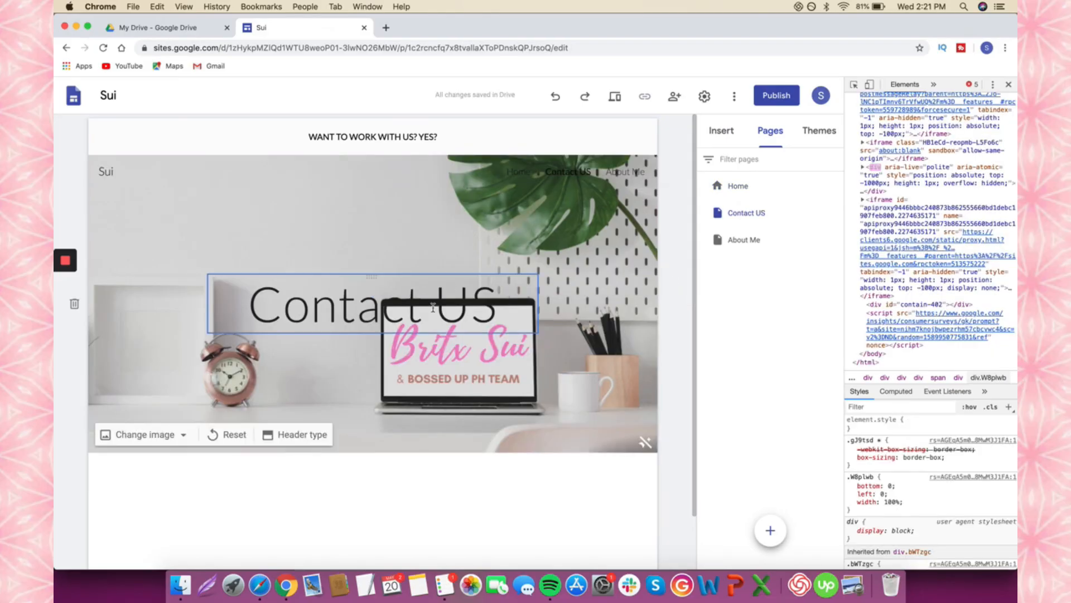
# - Move About Me above Contact US in the page order and reopen Home
pyautogui.click(794, 222)
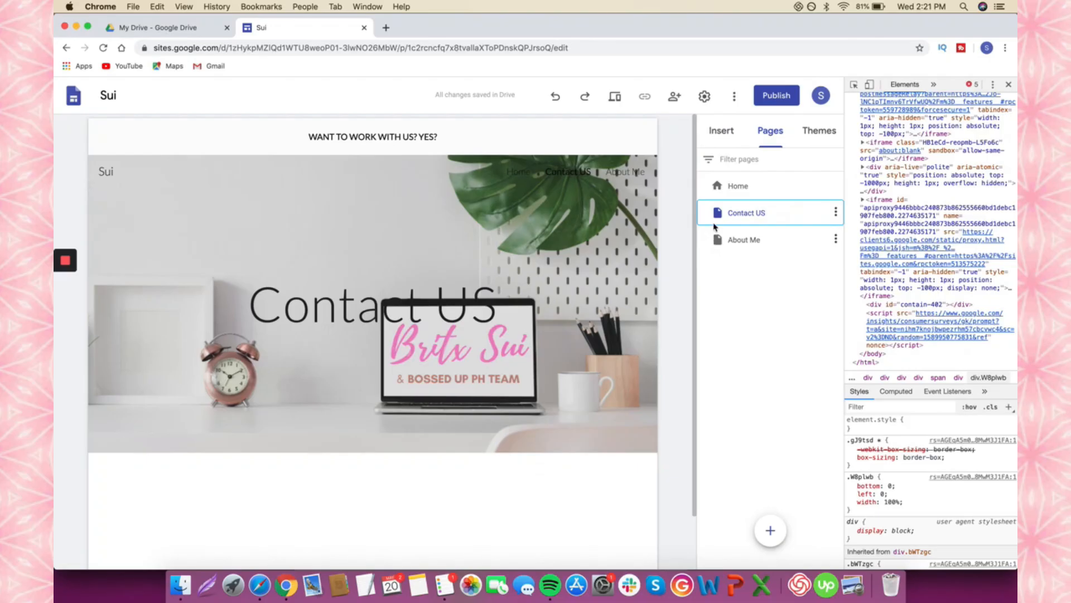
pyautogui.moveTo(714, 226); pyautogui.dragTo(715, 210)
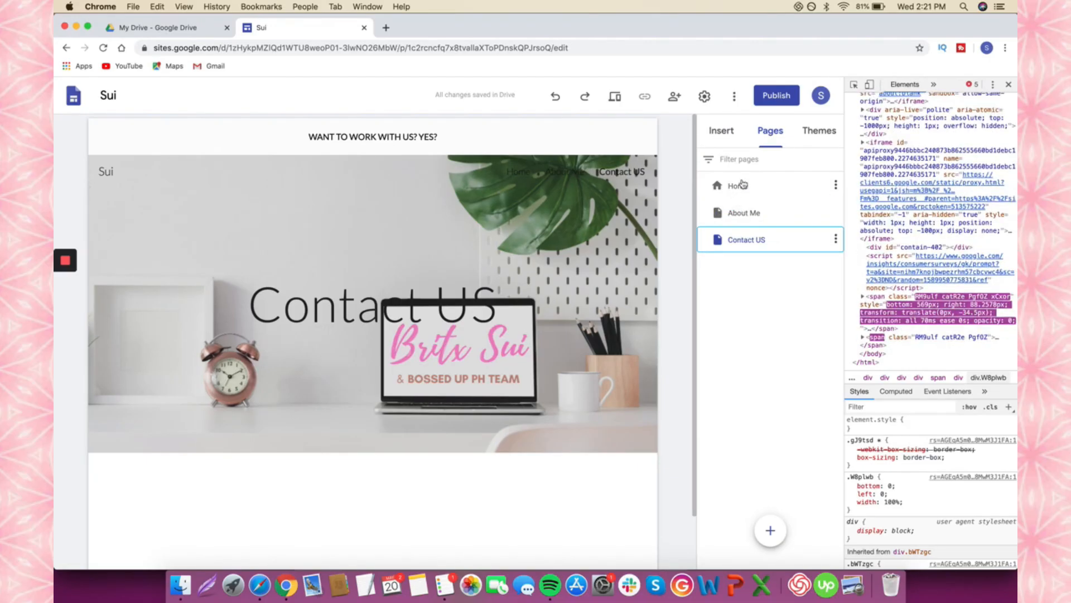
pyautogui.click(723, 186)
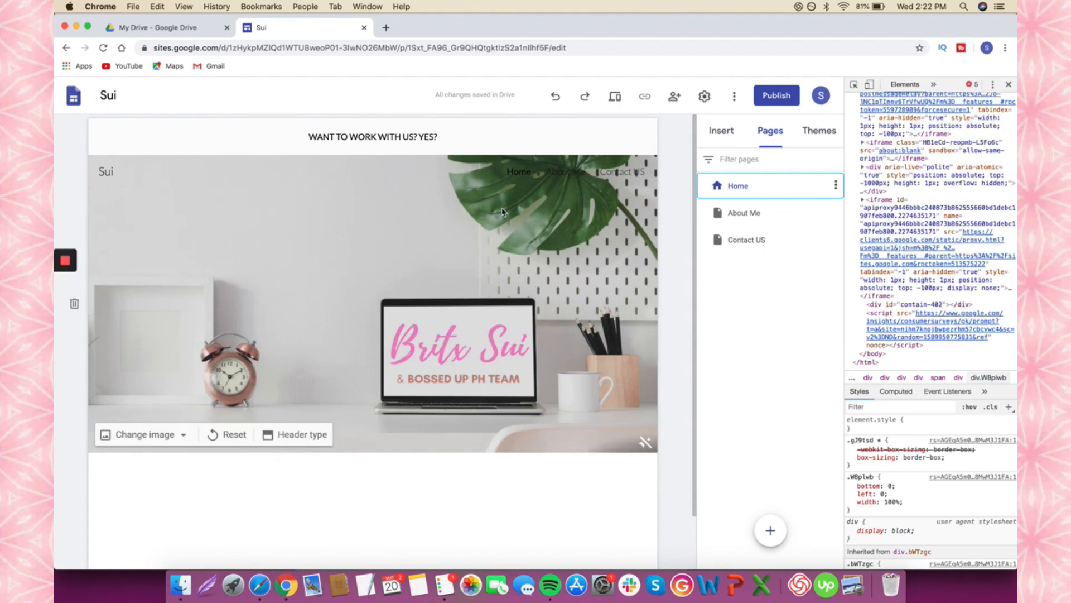
# - Link the banner button to Contact US, label it CLICK HERE, and open it in a new tab
pyautogui.click(704, 96)
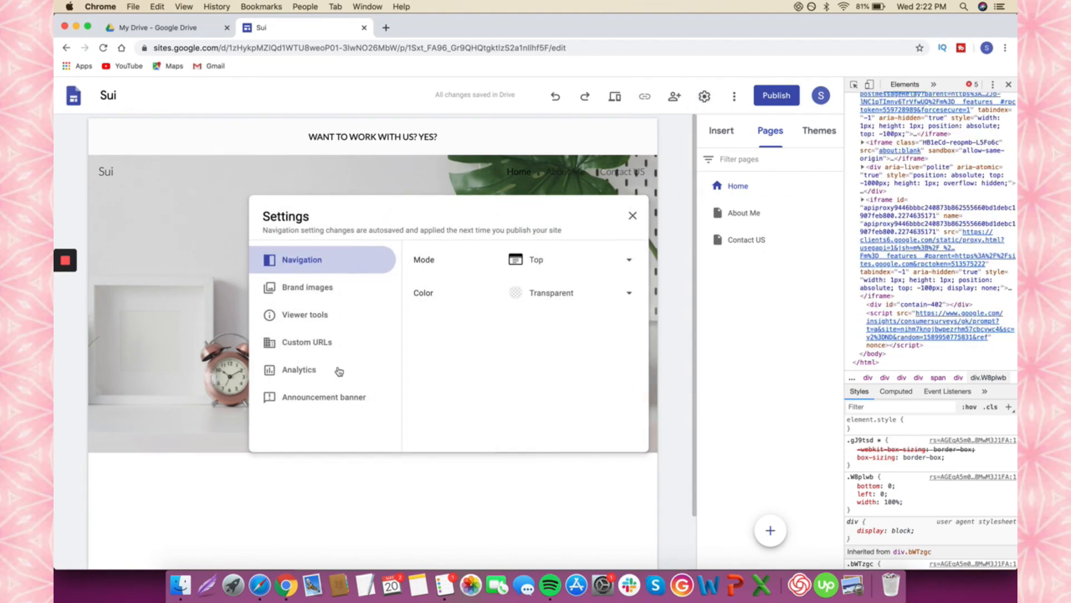
pyautogui.click(320, 400)
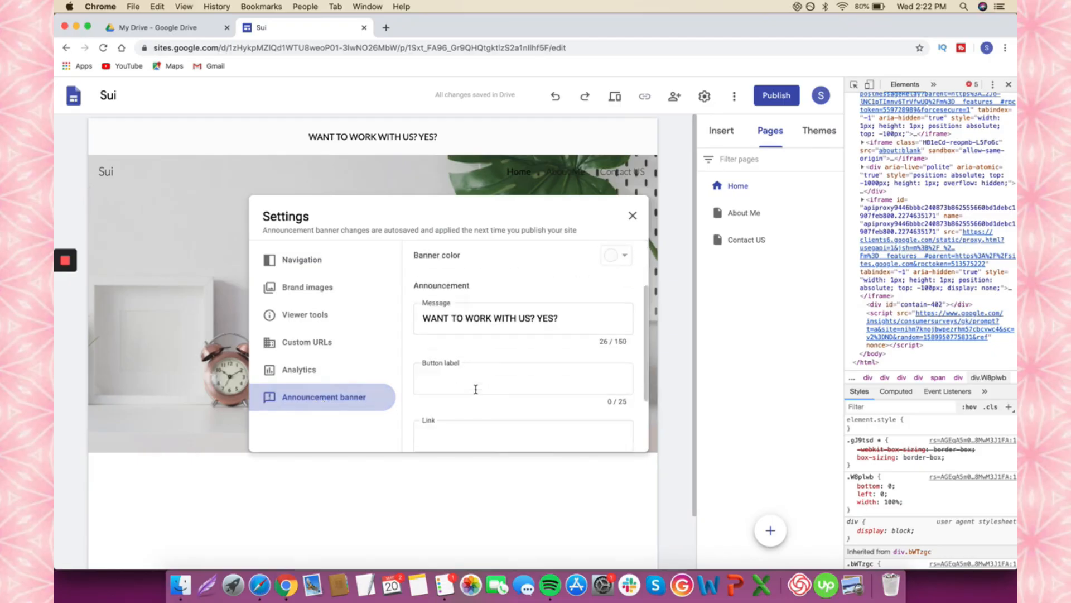
pyautogui.scroll(-3, 474, 379)
pyautogui.click(468, 353)
pyautogui.click(471, 314)
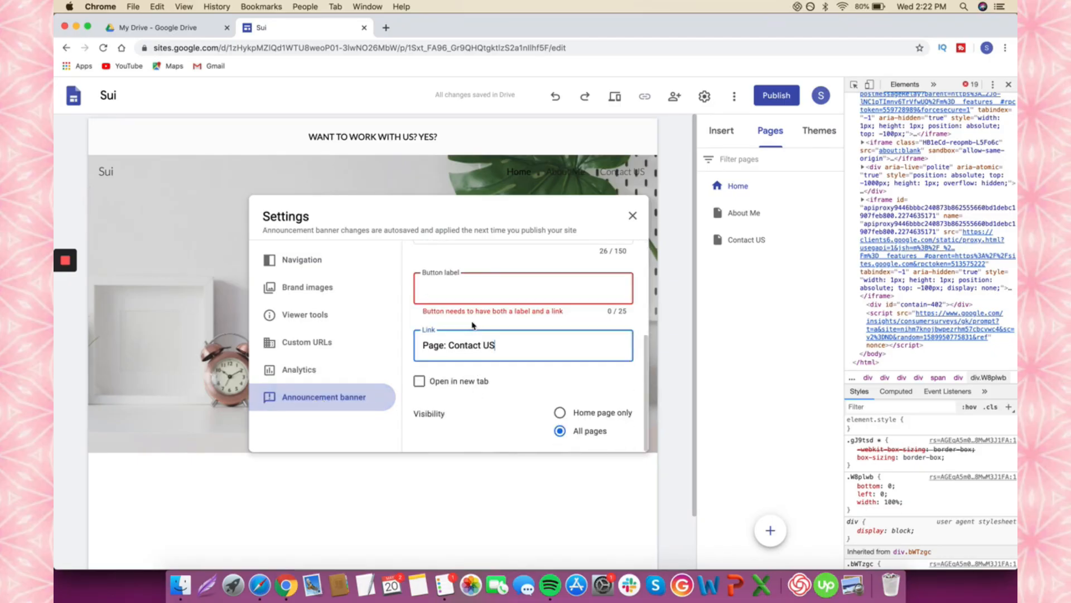
pyautogui.scroll(2, 479, 368)
pyautogui.click(476, 344)
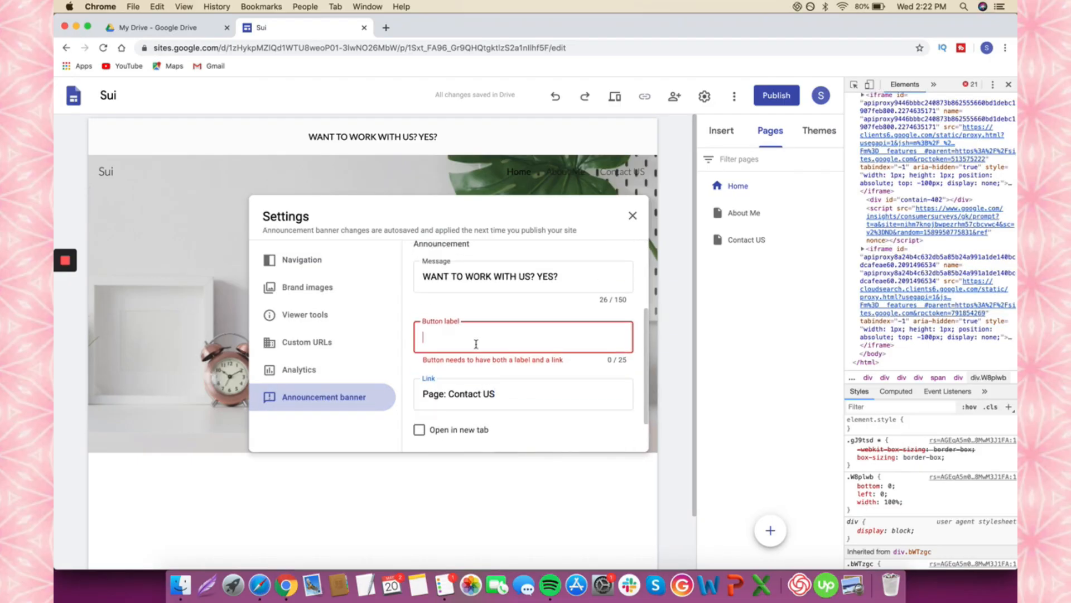
pyautogui.write('CLICK')
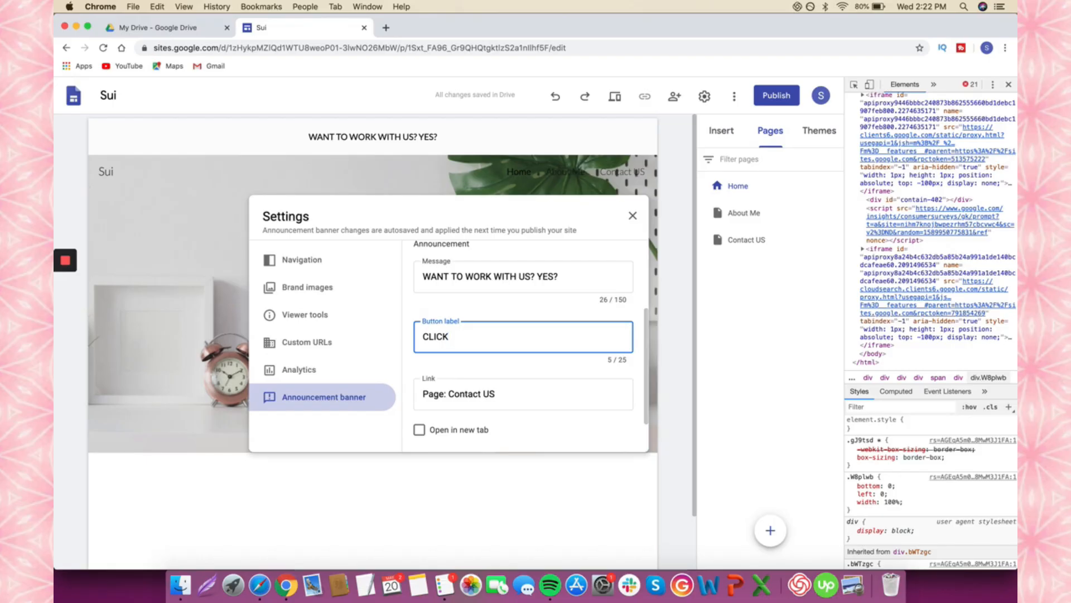
pyautogui.write(' HERE')
pyautogui.scroll(-2, 487, 407)
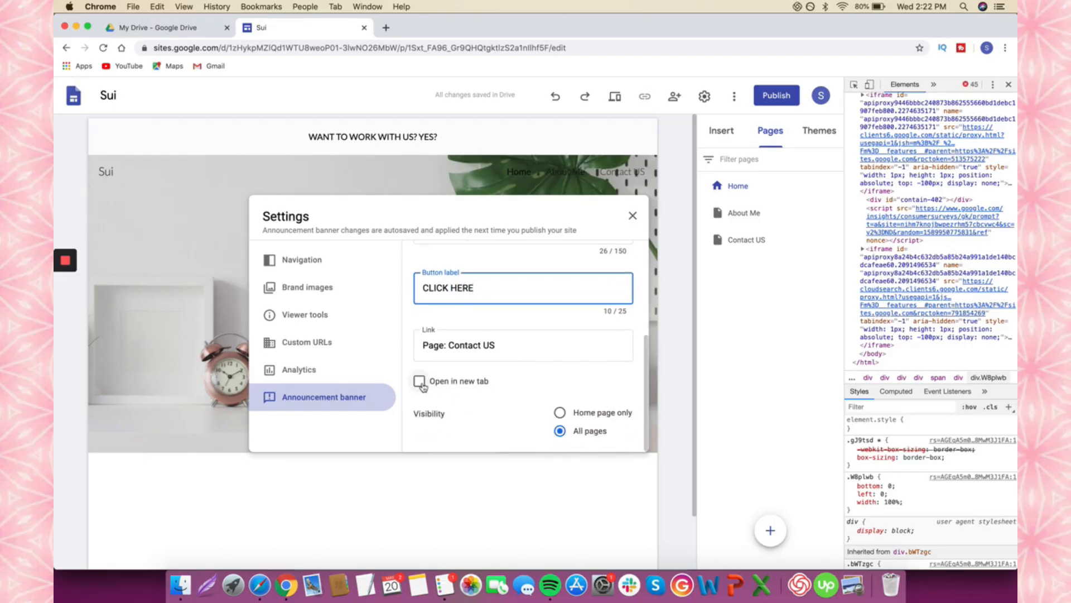
pyautogui.click(419, 381)
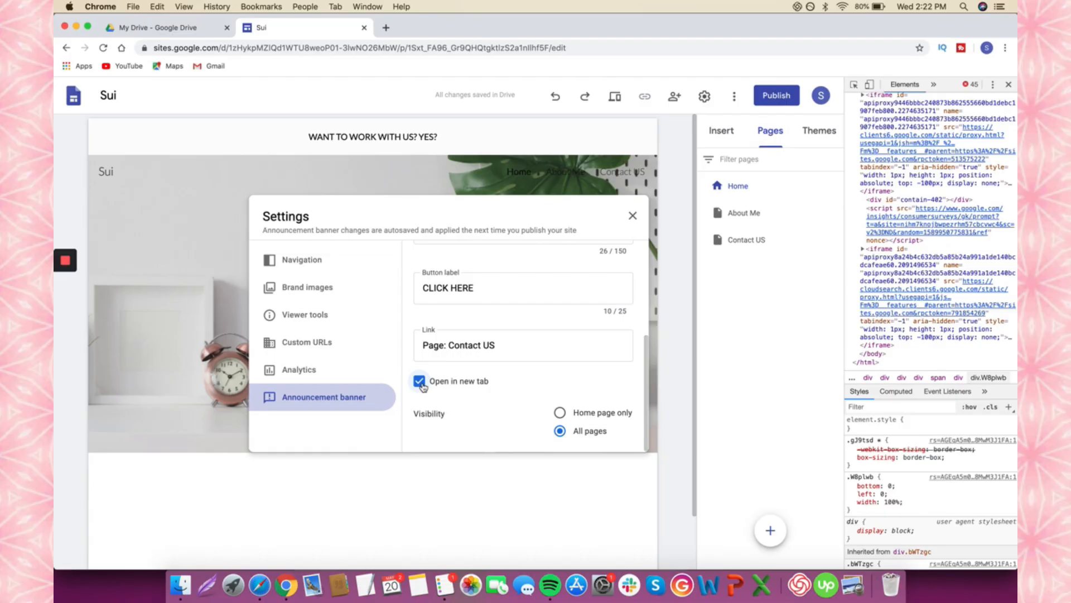
pyautogui.click(632, 216)
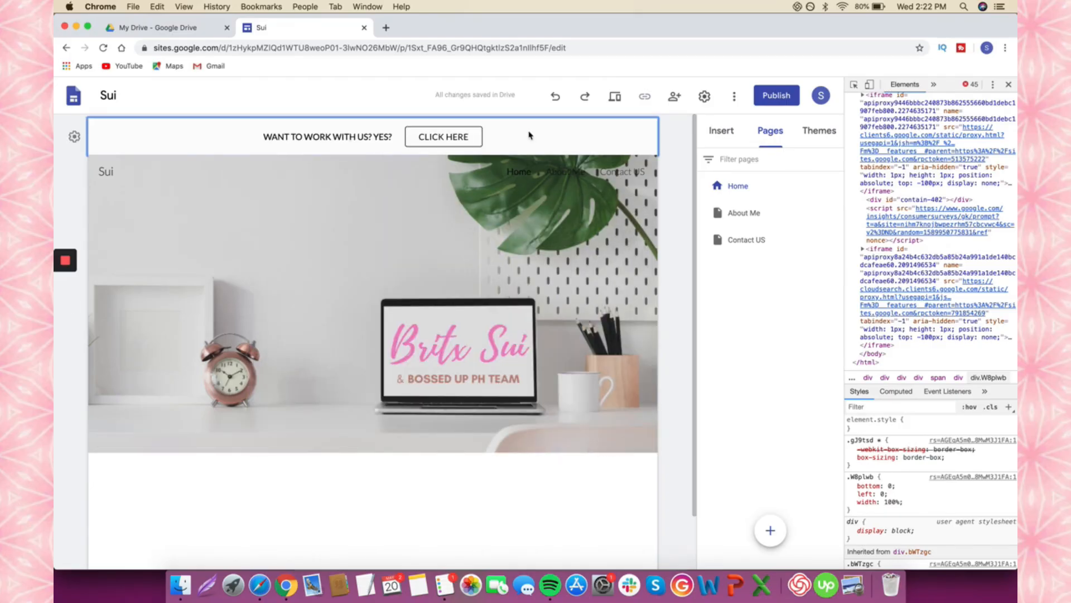
# - Set the announcement banner colour to the custom pink #f7cfe8
pyautogui.click(704, 96)
pyautogui.click(324, 397)
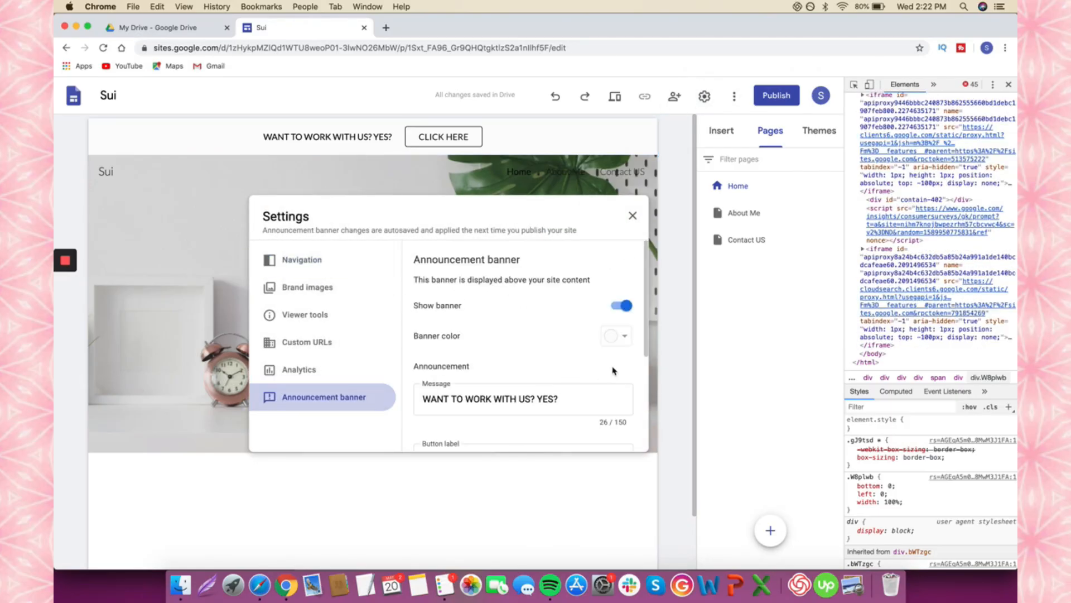
pyautogui.click(625, 337)
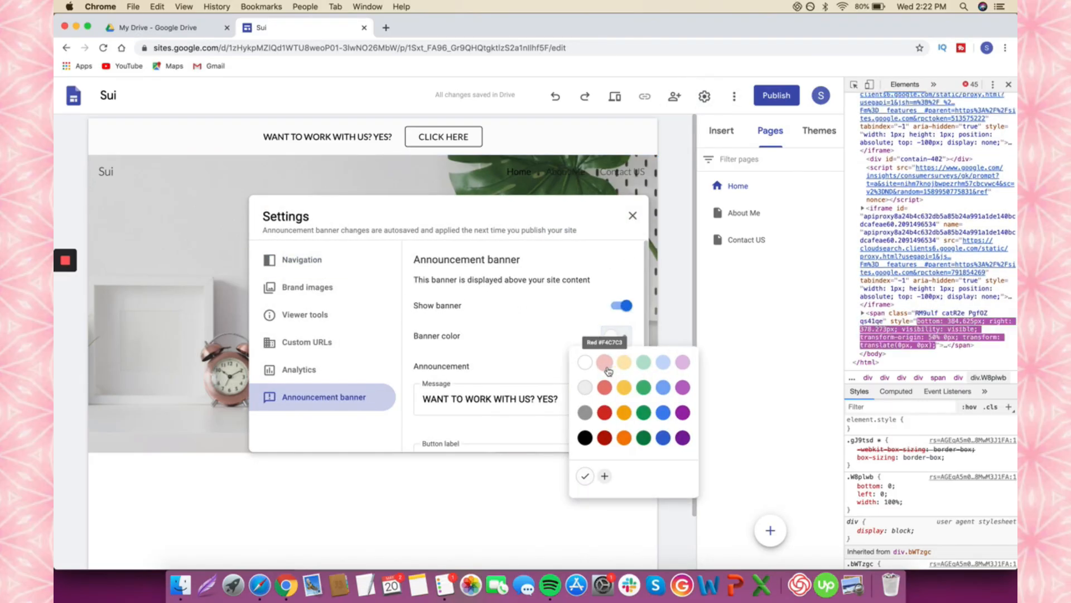
pyautogui.click(604, 476)
pyautogui.click(671, 535)
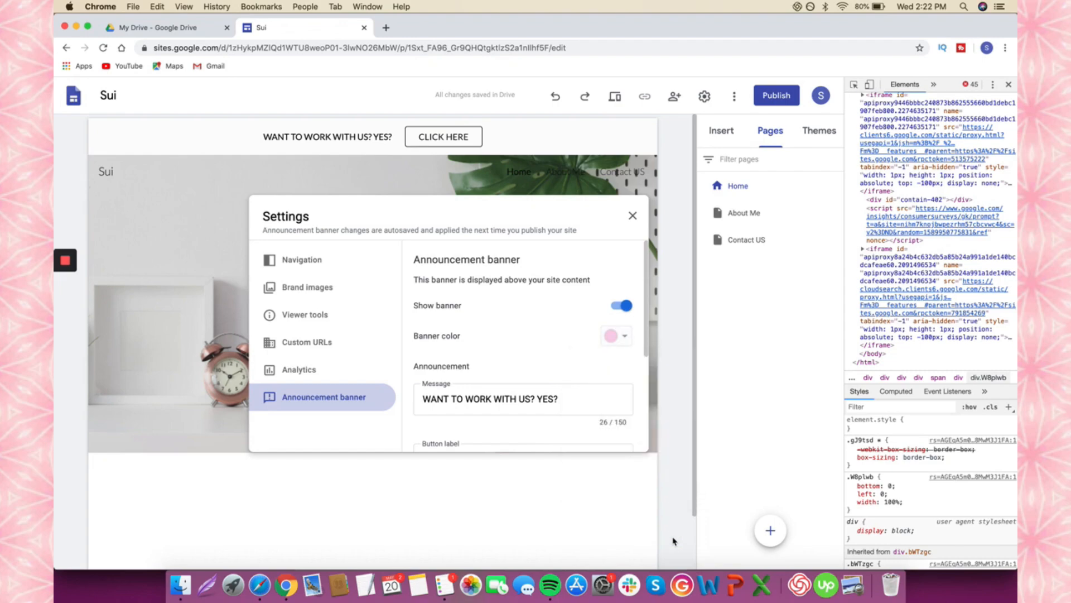
pyautogui.click(633, 216)
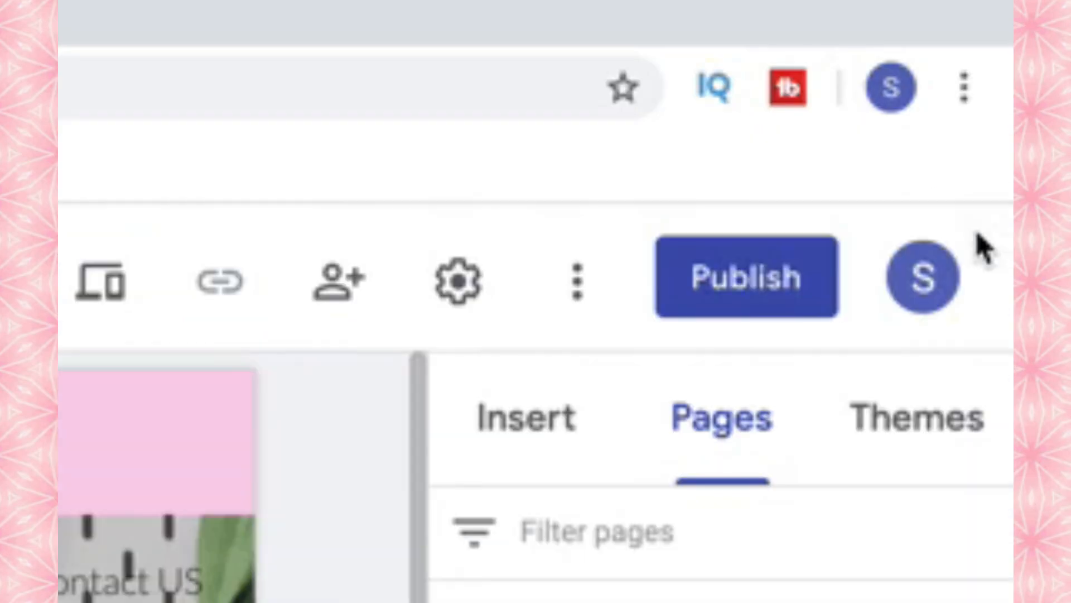
# - Publish the site at the web address samplebritxsui (sites.google.com/view/samplebritxsui)
pyautogui.click(706, 296)
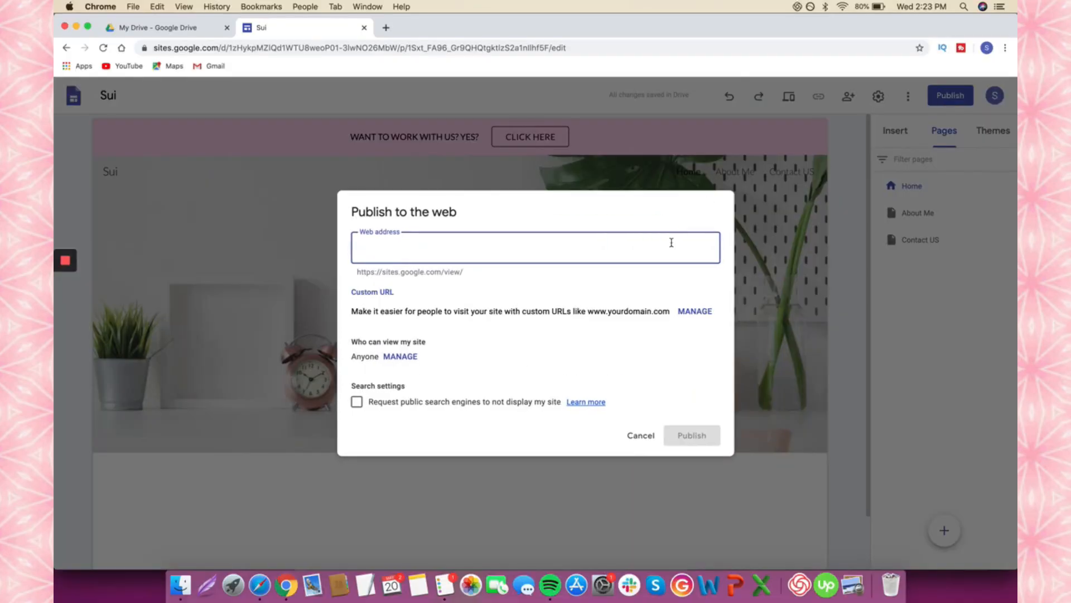
pyautogui.click(385, 272)
pyautogui.click(464, 248)
pyautogui.write('samplebritxsui')
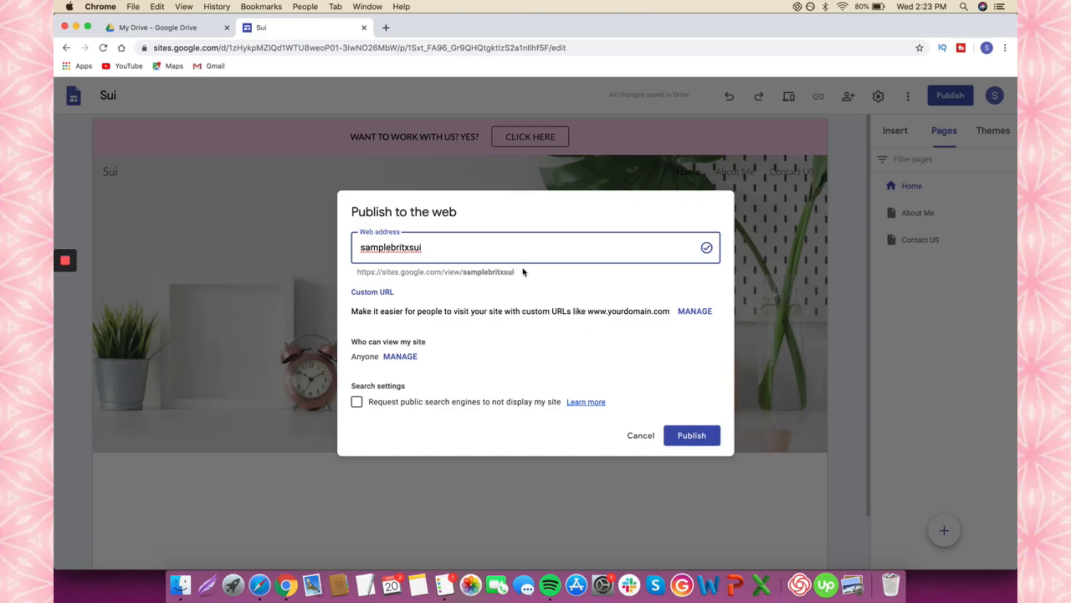
pyautogui.moveTo(463, 272); pyautogui.dragTo(364, 273)
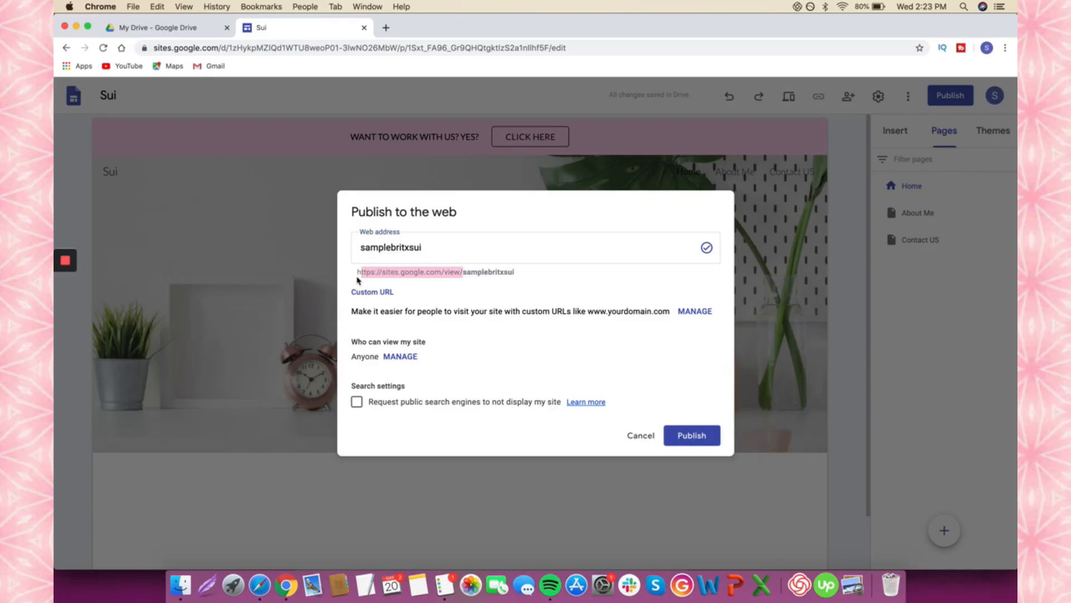
pyautogui.click(361, 272)
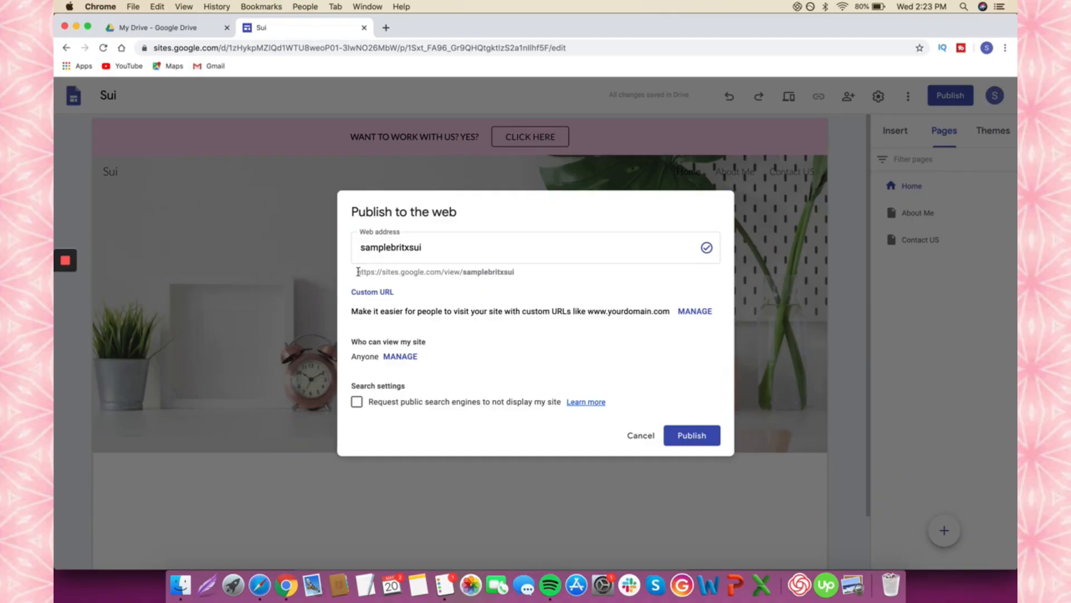
pyautogui.moveTo(358, 272); pyautogui.dragTo(514, 271)
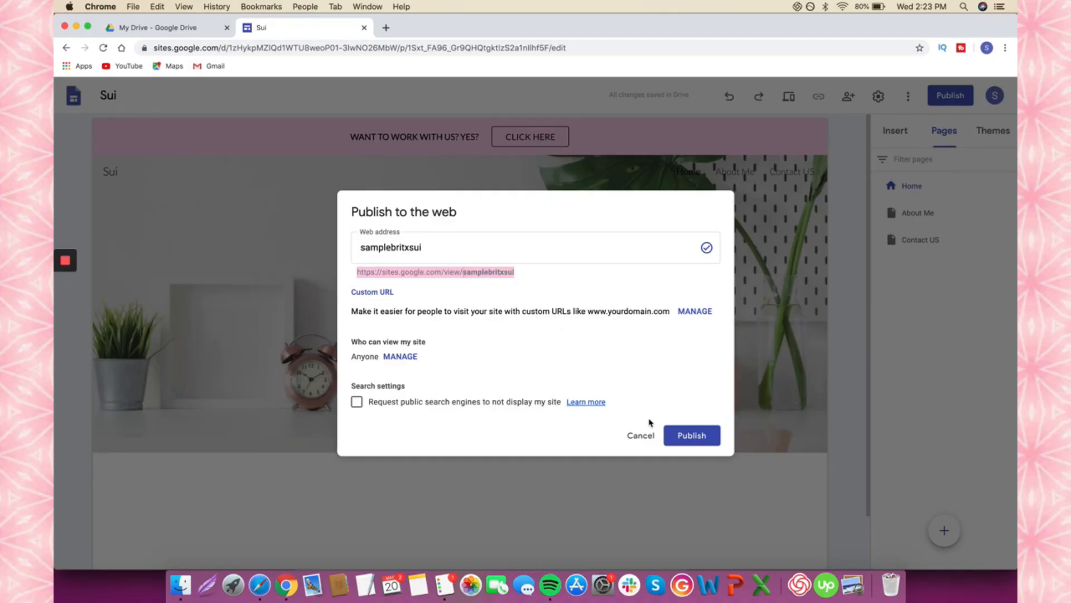
pyautogui.click(697, 439)
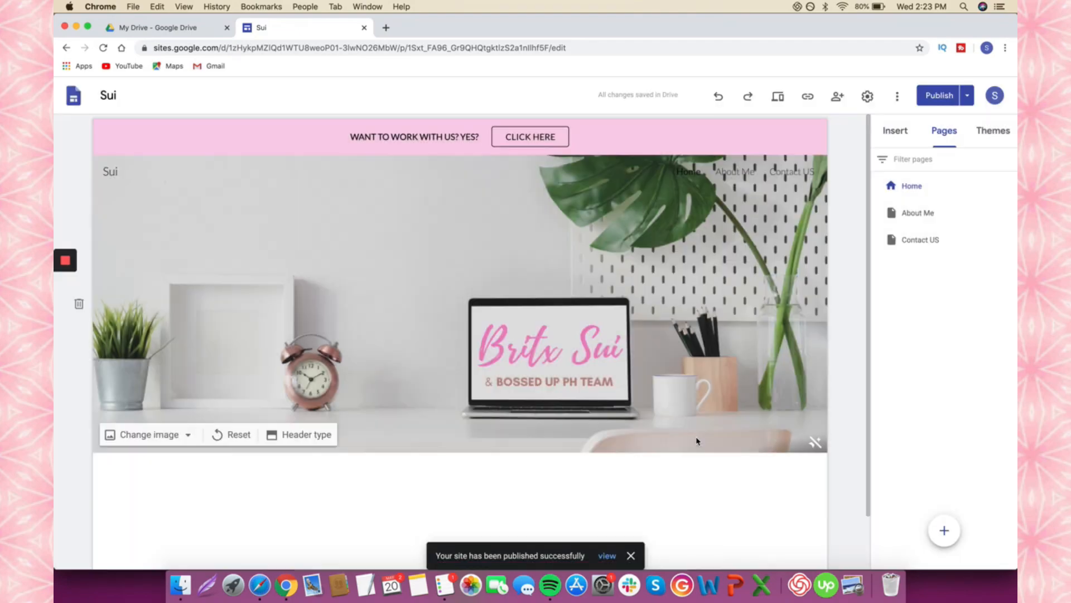
pyautogui.scroll(-1, 697, 439)
# - Check the reference portfolio, then add a text box reading WELCOME below the header
pyautogui.click(895, 131)
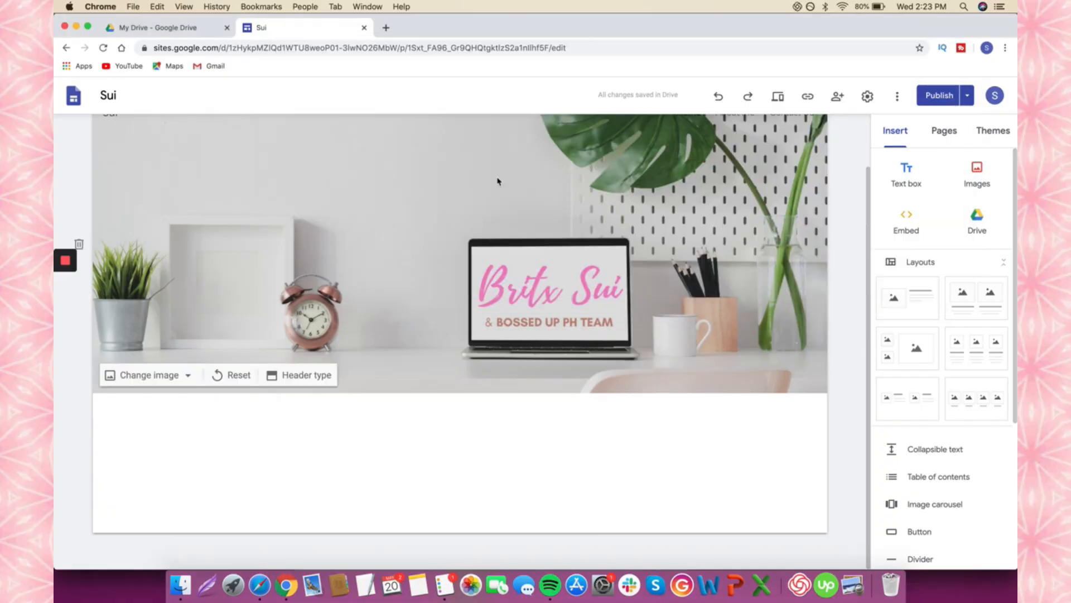
pyautogui.click(258, 583)
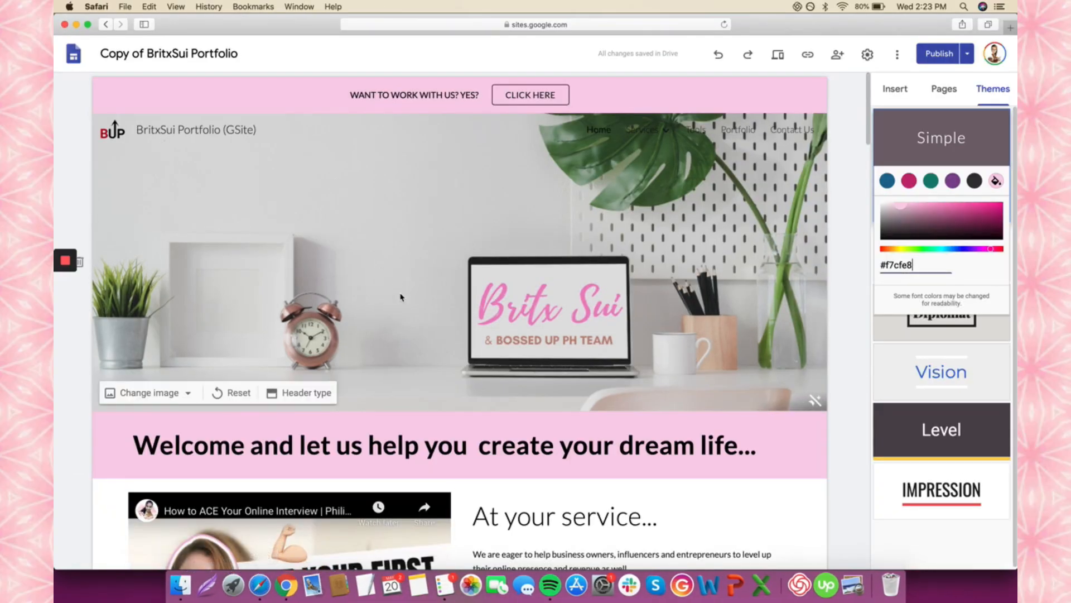
pyautogui.scroll(-2, 285, 487)
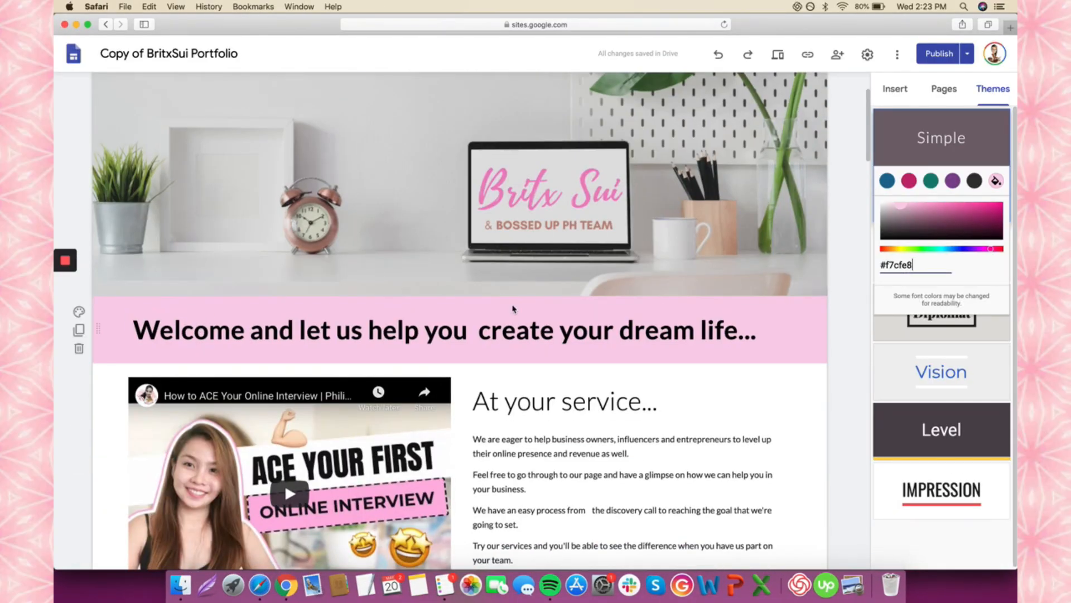
pyautogui.scroll(-2, 512, 306)
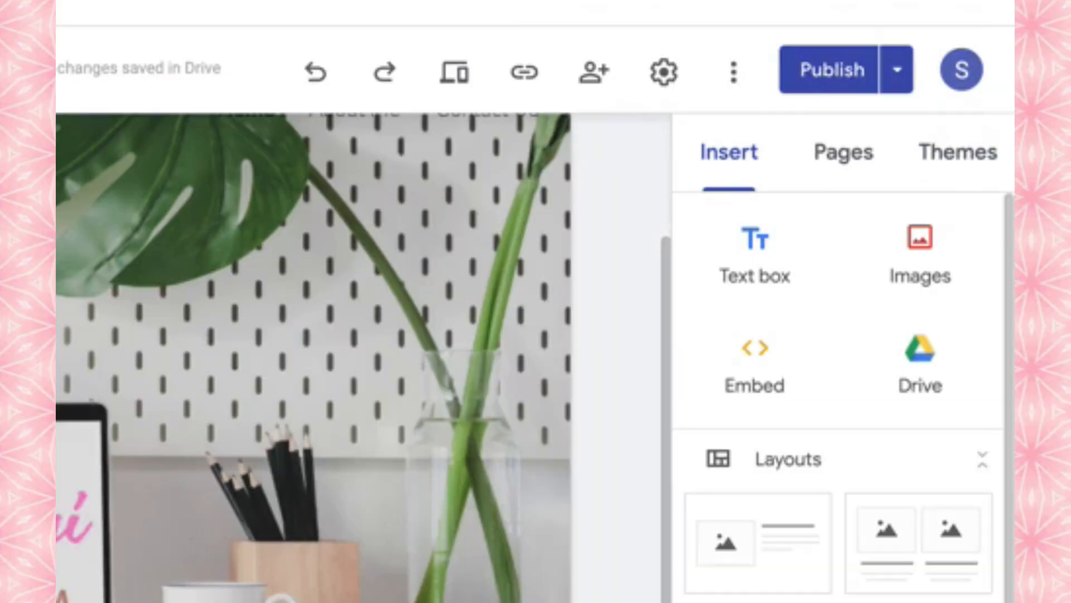
pyautogui.click(766, 262)
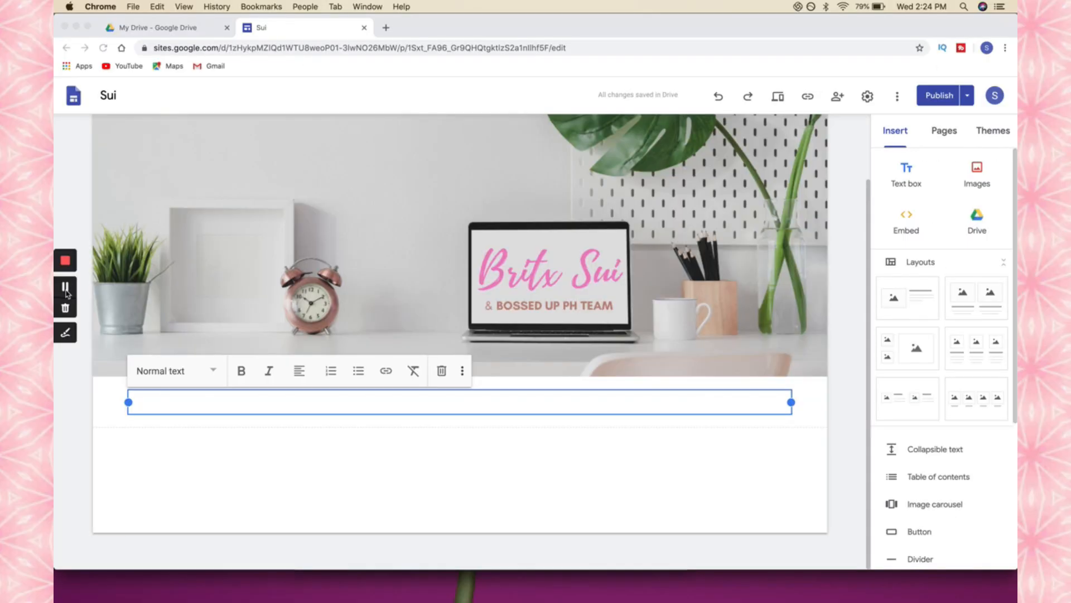
pyautogui.click(166, 402)
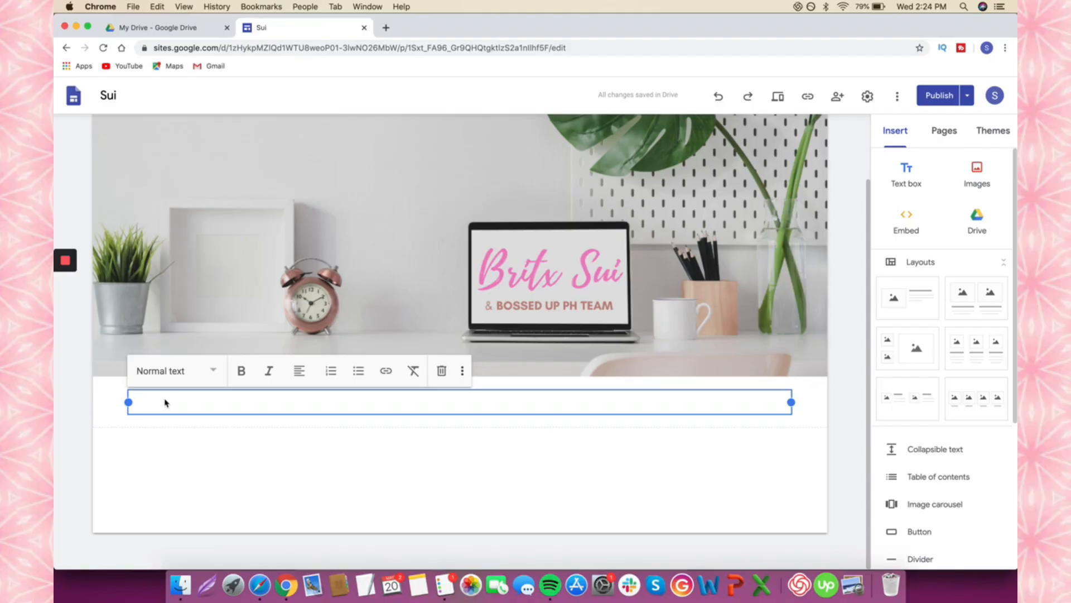
pyautogui.write('WELCOME')
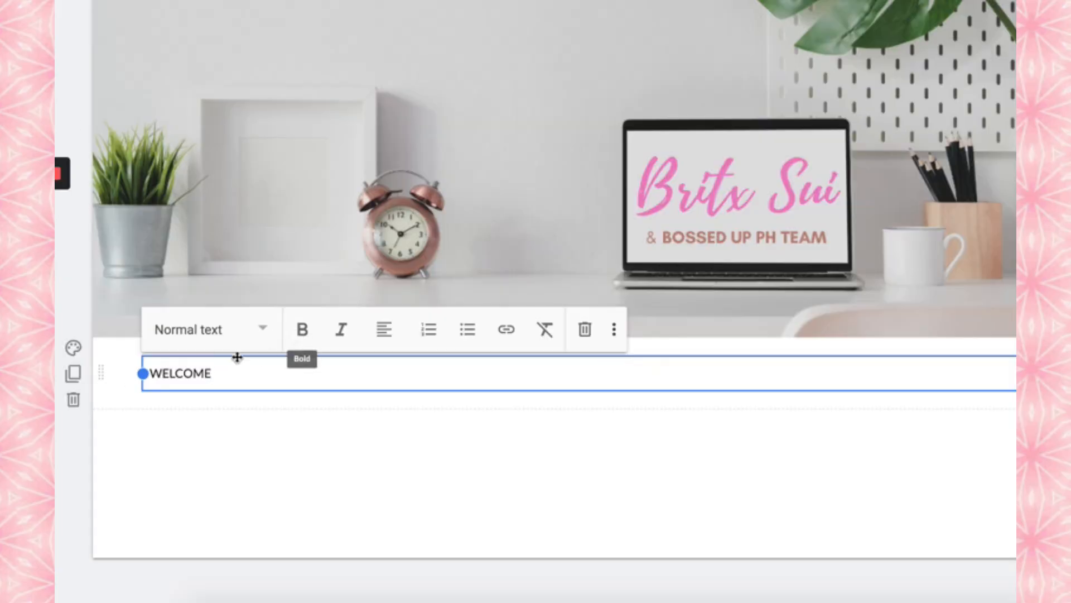
# - Style WELCOME as a Title heading, bold and centre-aligned
pyautogui.click(214, 340)
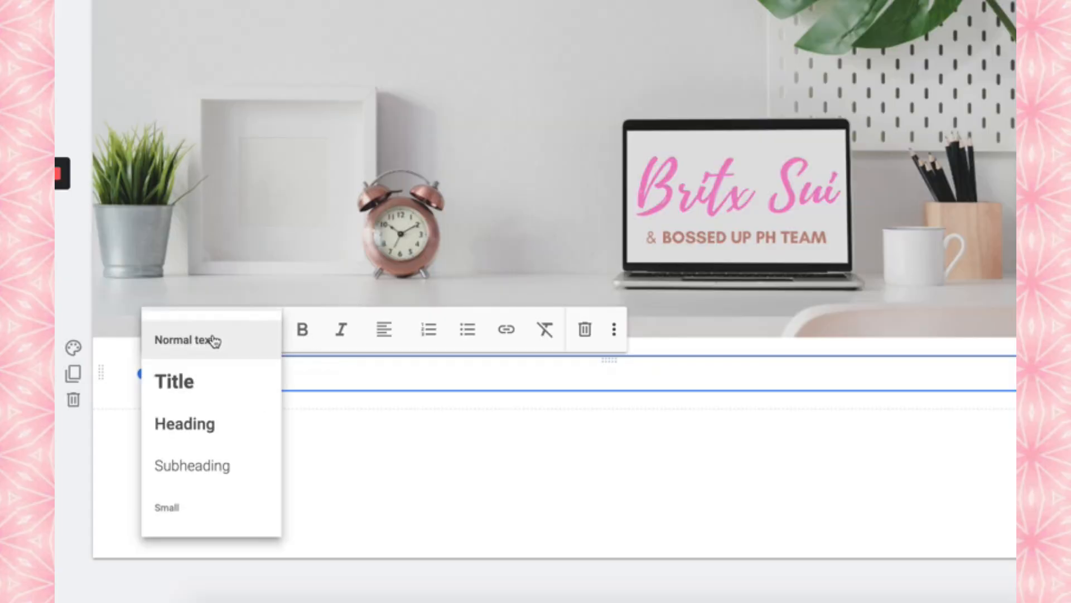
pyautogui.click(218, 391)
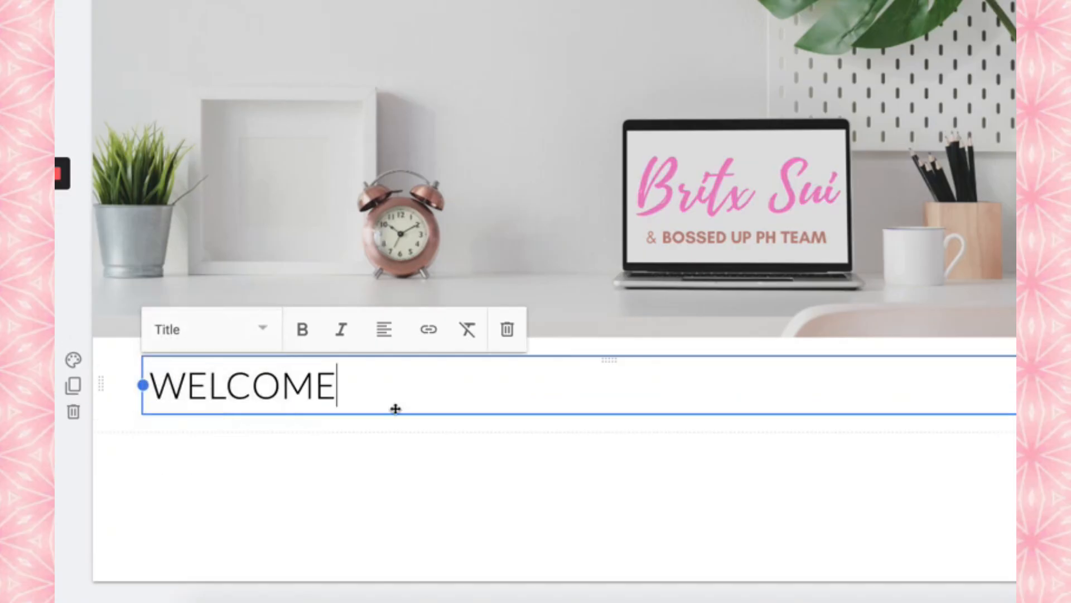
pyautogui.tripleClick(359, 363)
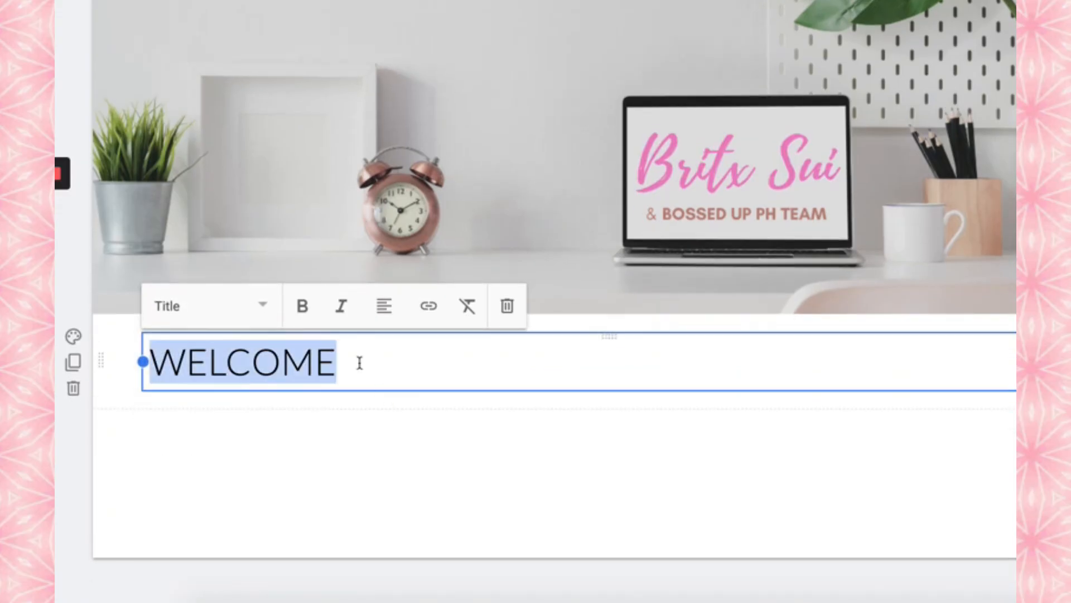
pyautogui.click(309, 316)
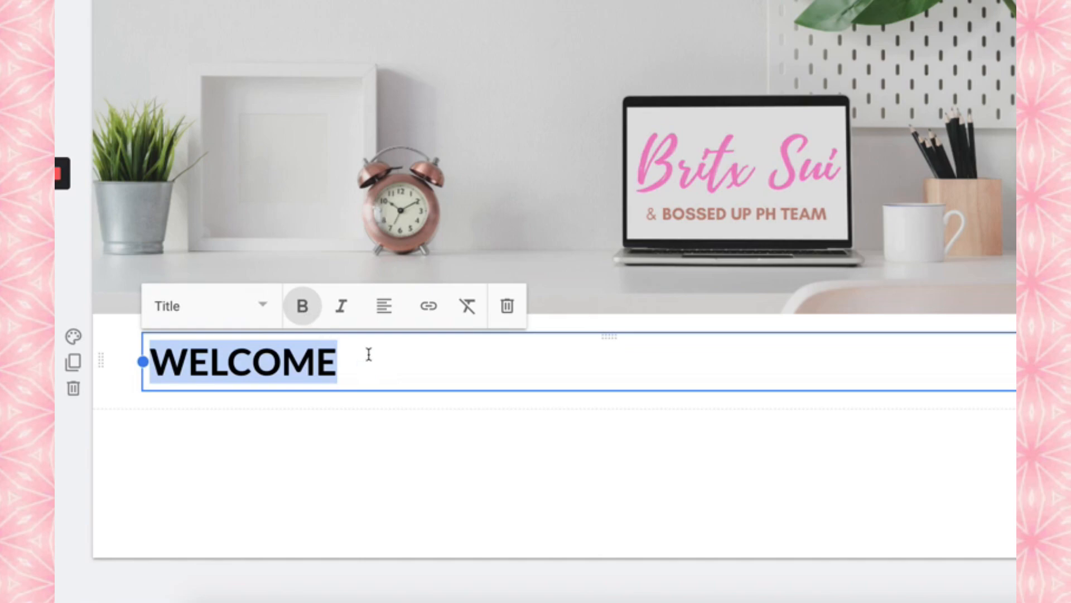
pyautogui.click(384, 310)
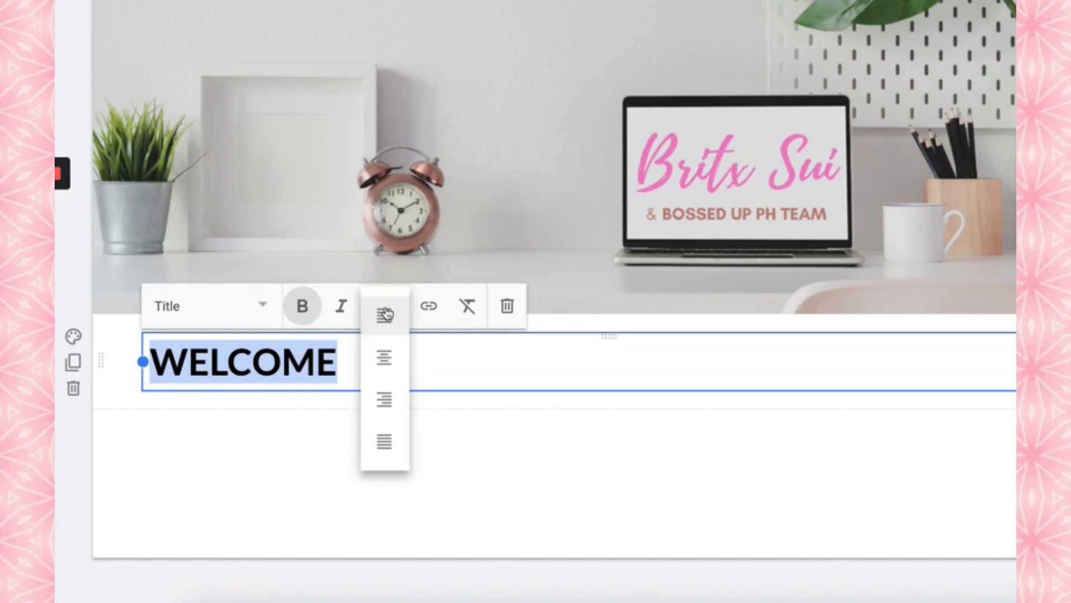
pyautogui.click(385, 358)
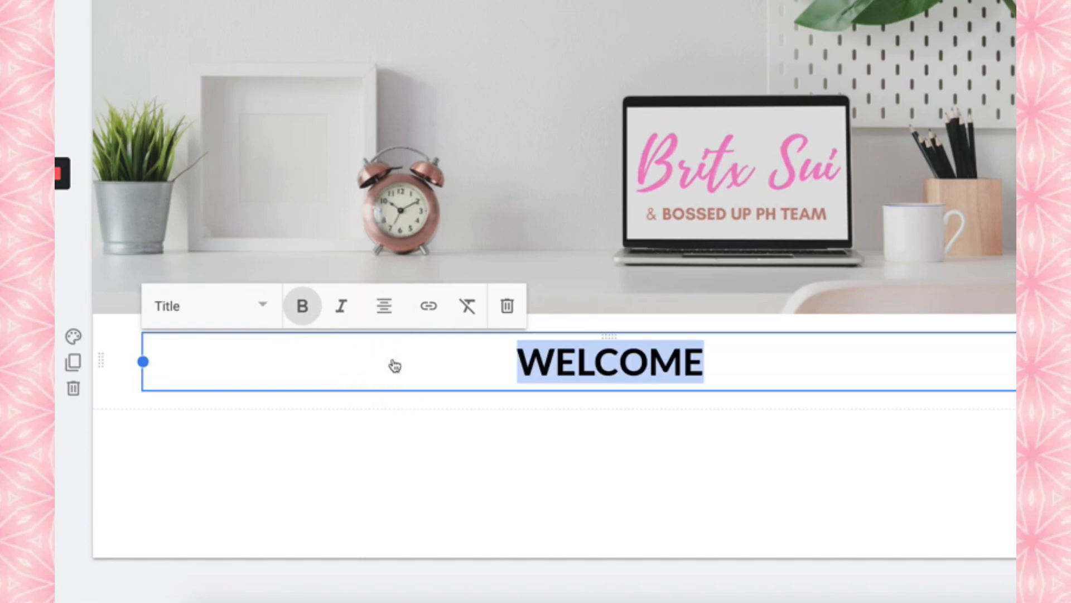
pyautogui.click(429, 308)
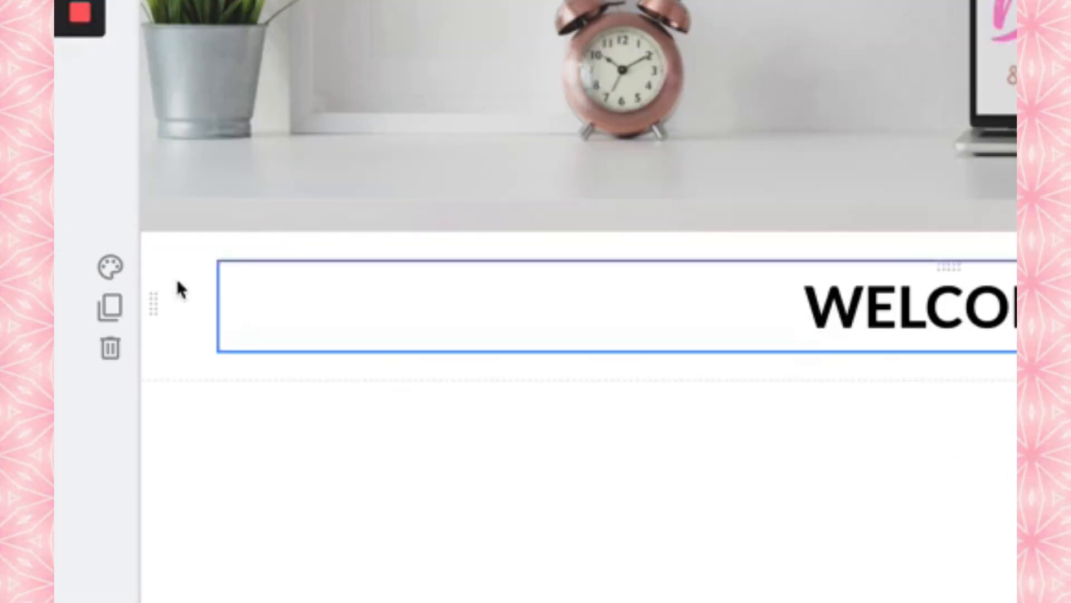
# - Give the WELCOME section the pink Emphasis 2 background and view the reference intro video
pyautogui.click(110, 268)
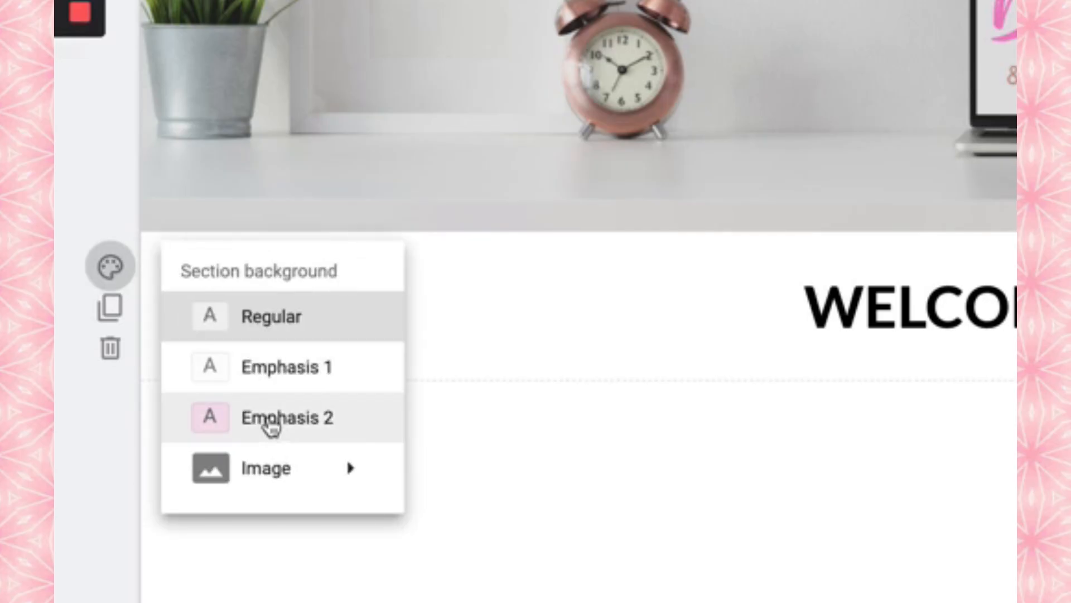
pyautogui.moveTo(283, 482)
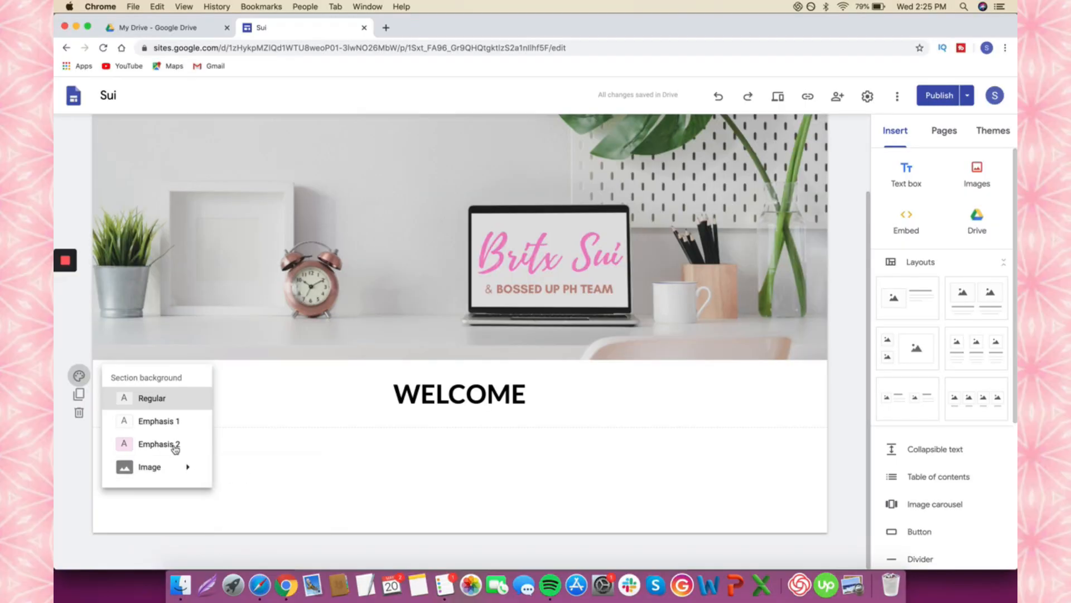
pyautogui.click(175, 448)
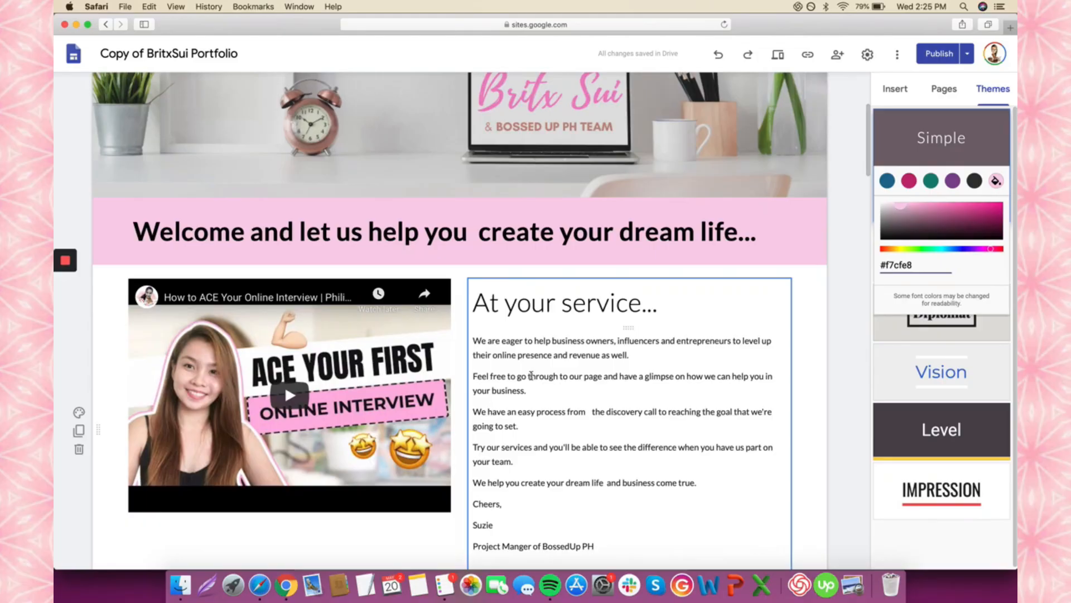
pyautogui.scroll(-3, 531, 375)
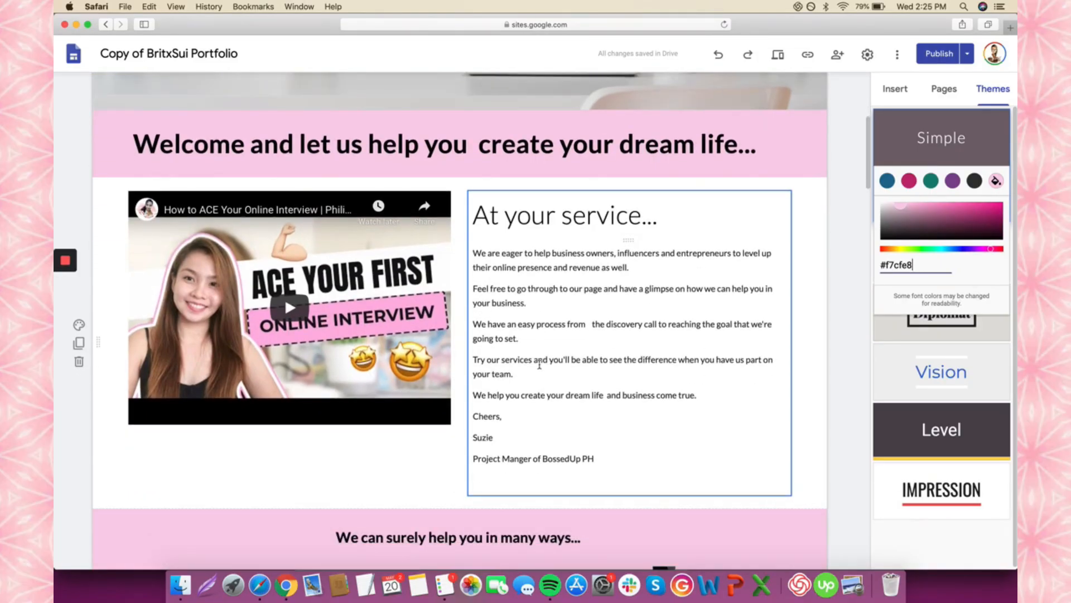
pyautogui.click(404, 357)
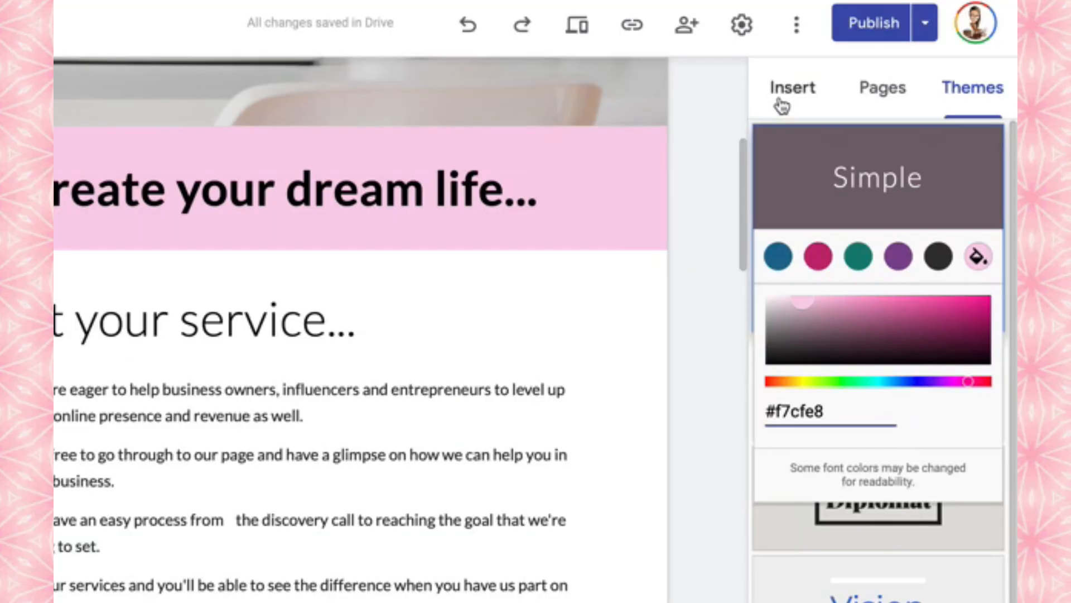
# - Insert an image-and-text layout below WELCOME, embed the first 'britx sui' YouTube result, and enlarge it
pyautogui.click(781, 105)
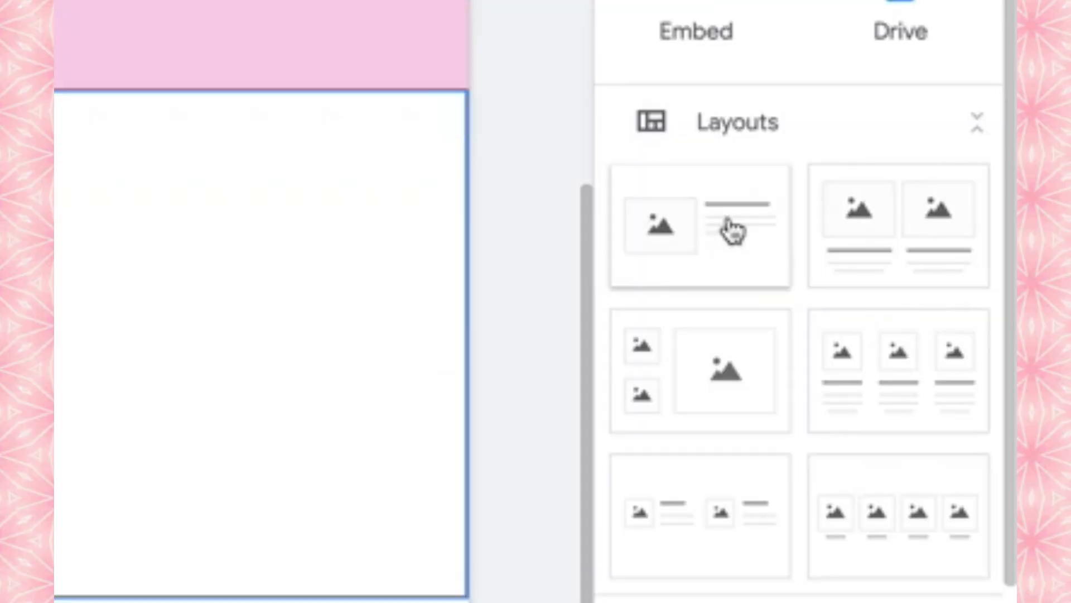
pyautogui.click(733, 229)
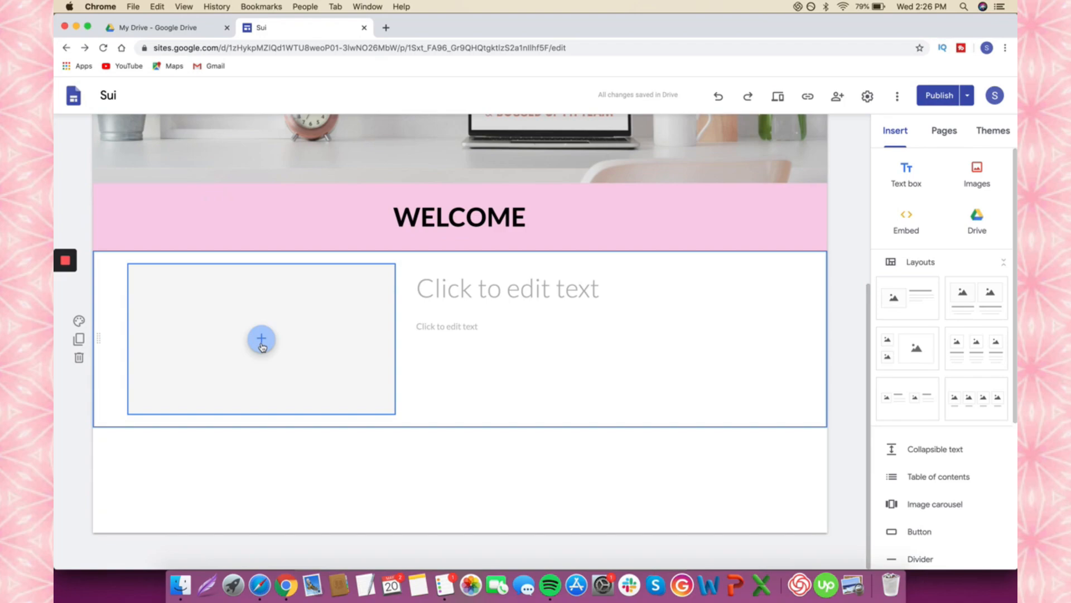
pyautogui.click(262, 347)
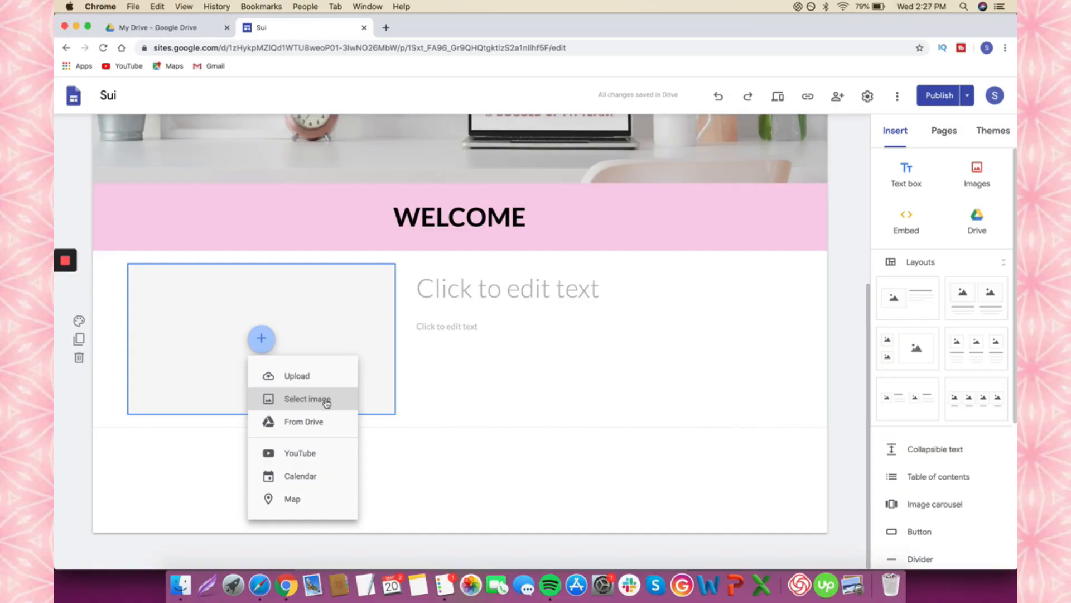
pyautogui.click(318, 453)
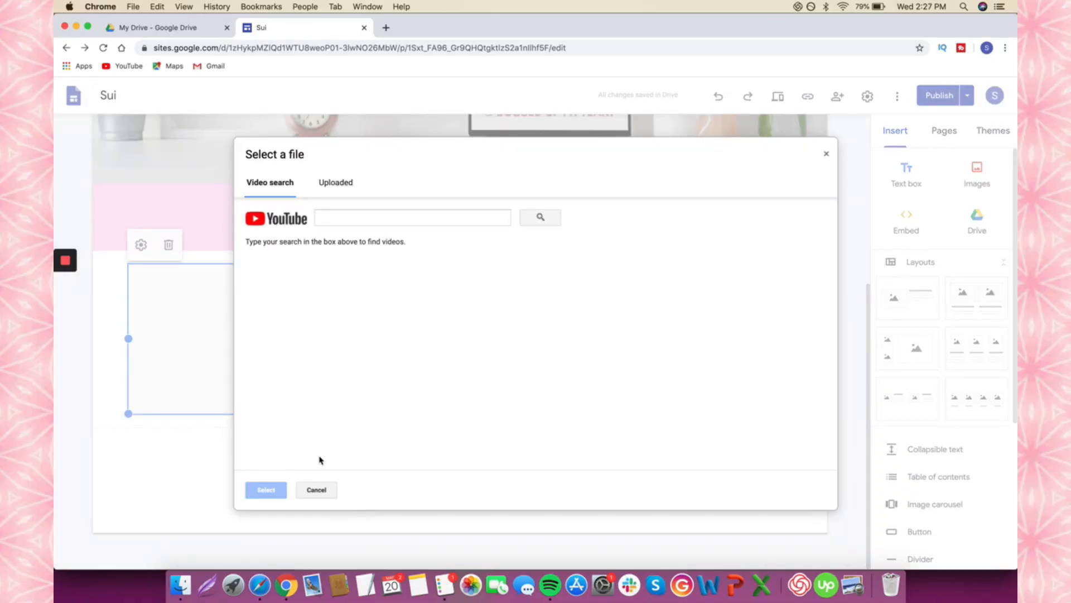
pyautogui.click(363, 217)
pyautogui.write('britx sui')
pyautogui.press('Return')
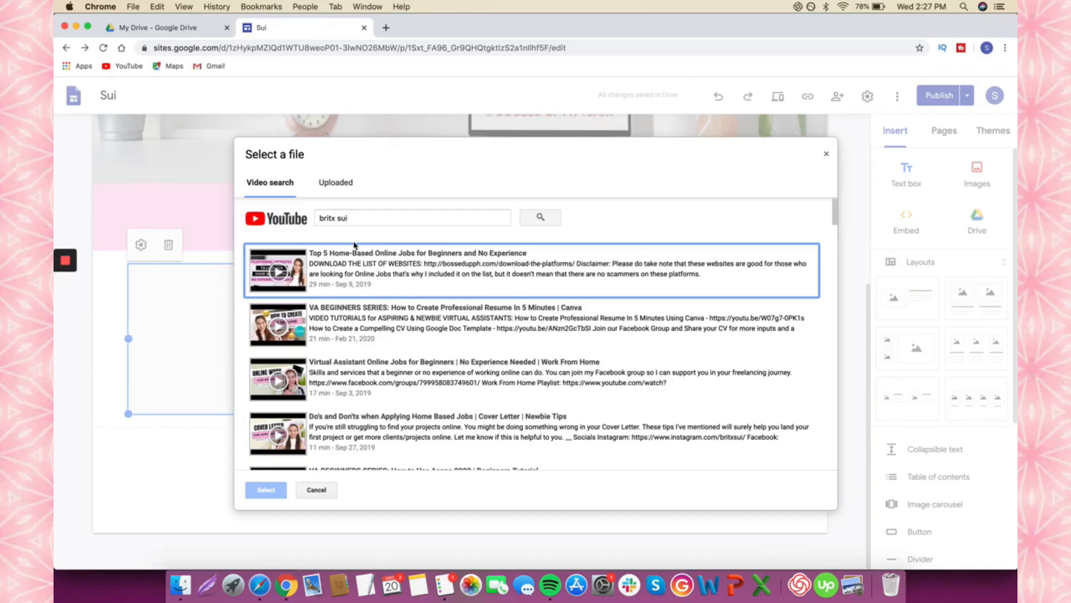
pyautogui.click(368, 291)
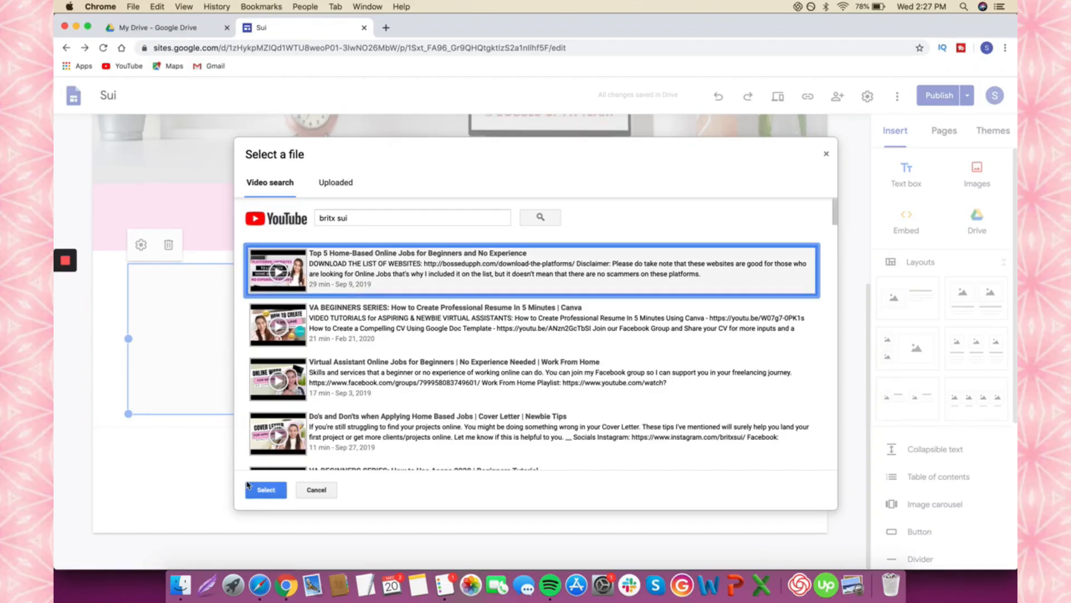
pyautogui.click(268, 491)
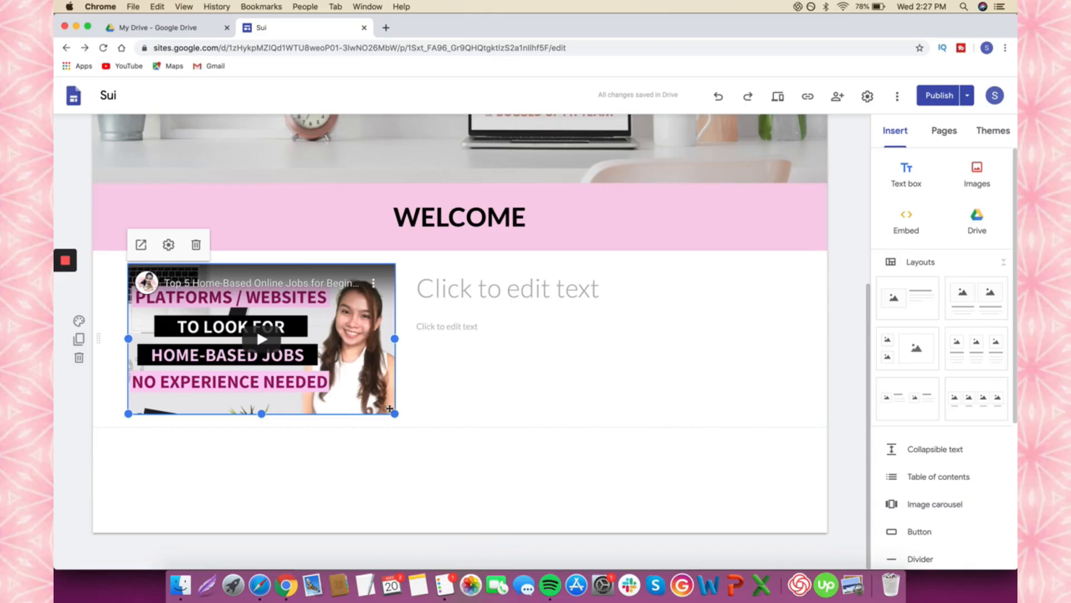
pyautogui.moveTo(395, 413); pyautogui.dragTo(435, 459)
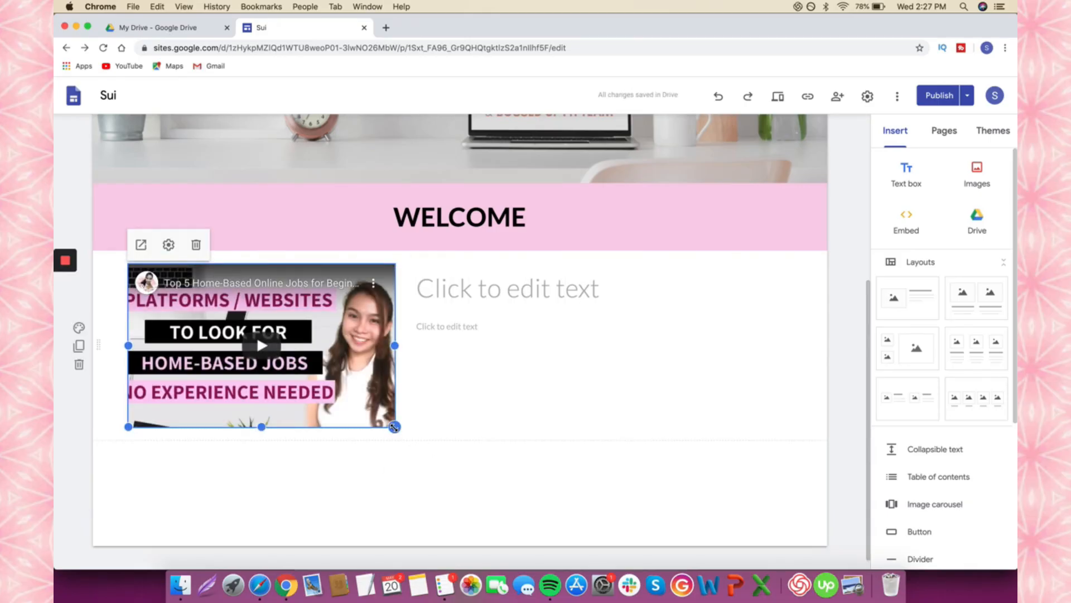
pyautogui.moveTo(394, 427); pyautogui.dragTo(495, 428)
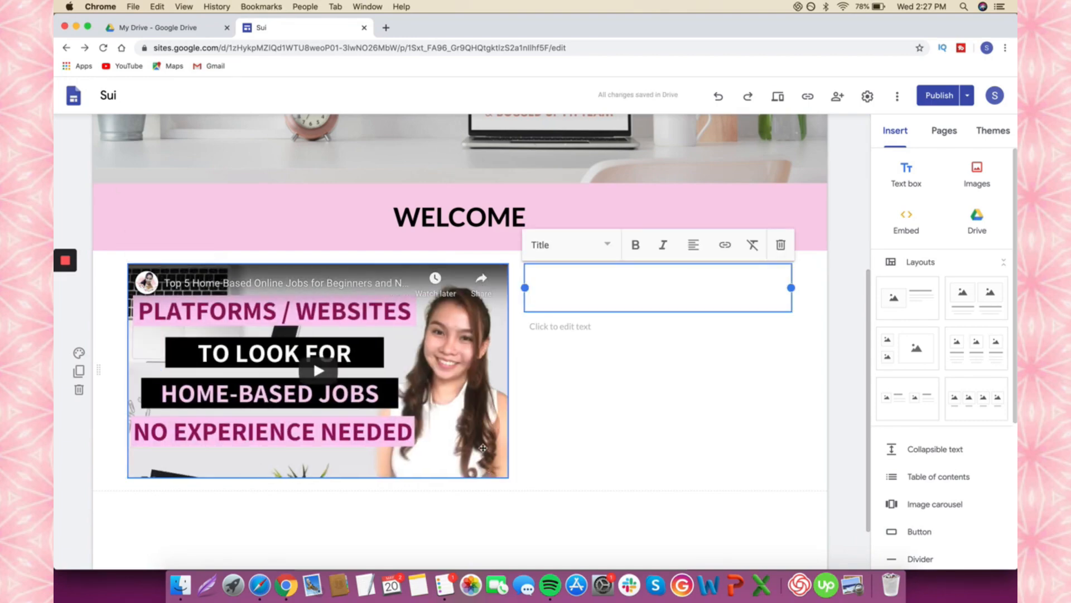
# - Shrink the intro video to sit beside the 'At your service...' text and narrow that text box from its left edge
pyautogui.click(483, 447)
pyautogui.moveTo(508, 478); pyautogui.dragTo(448, 462)
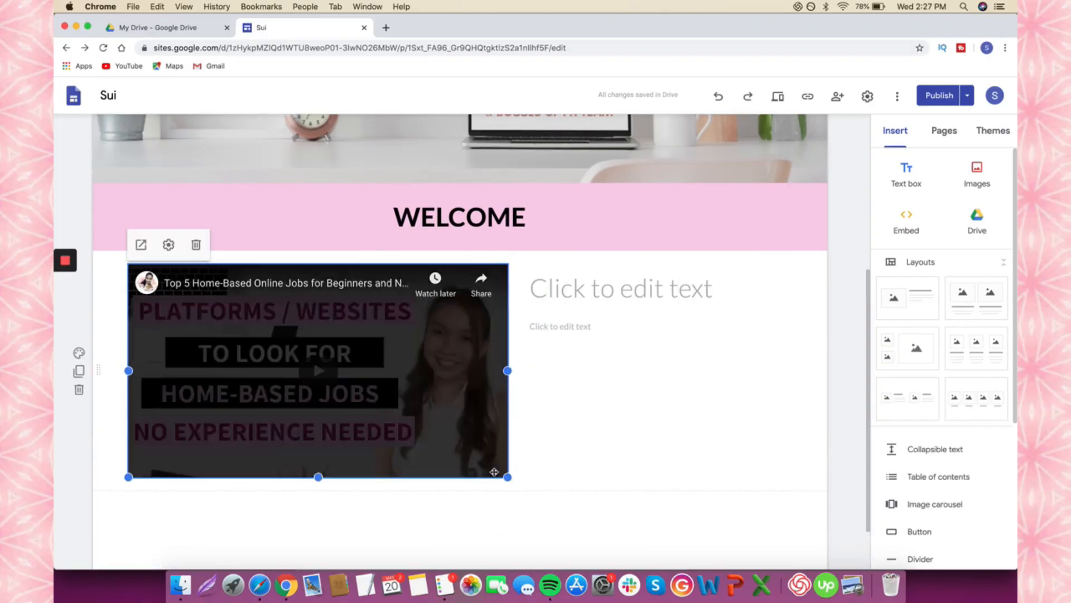
pyautogui.moveTo(508, 477); pyautogui.dragTo(474, 458)
pyautogui.moveTo(468, 355); pyautogui.dragTo(462, 411)
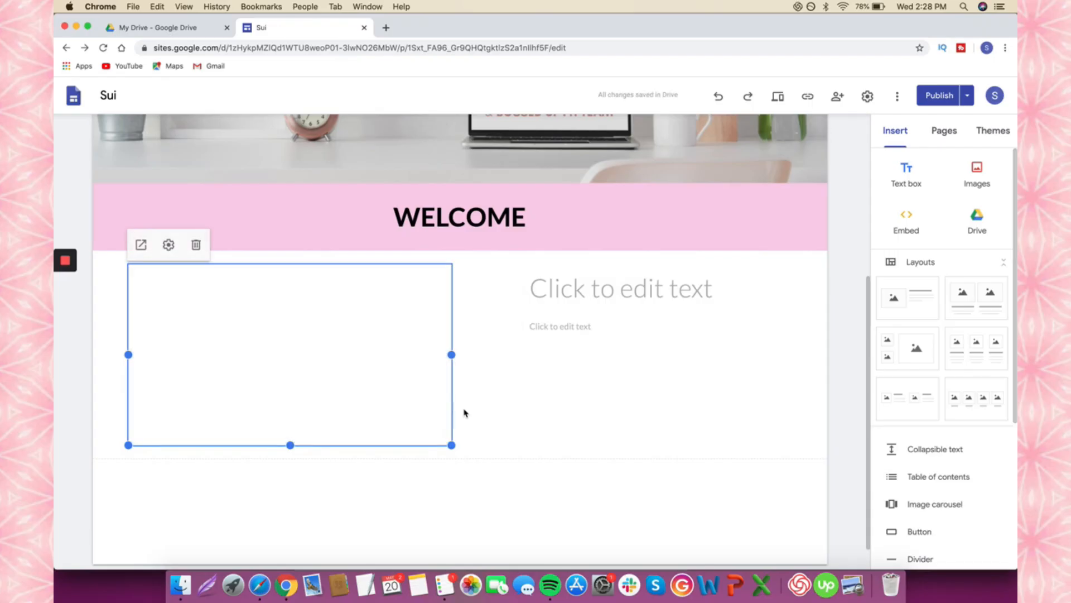
pyautogui.click(543, 286)
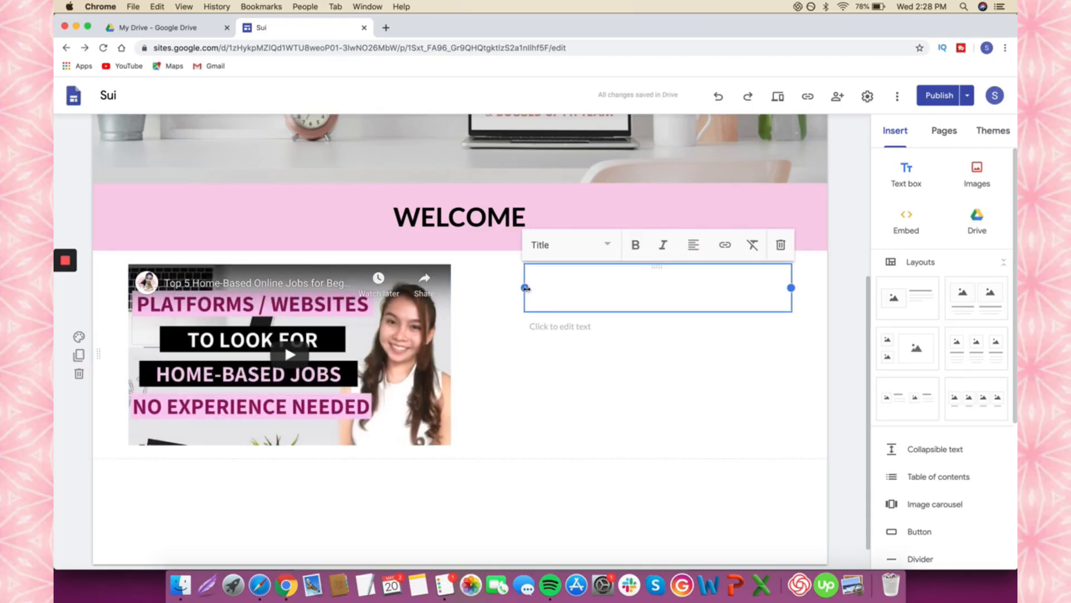
pyautogui.moveTo(525, 287); pyautogui.dragTo(469, 288)
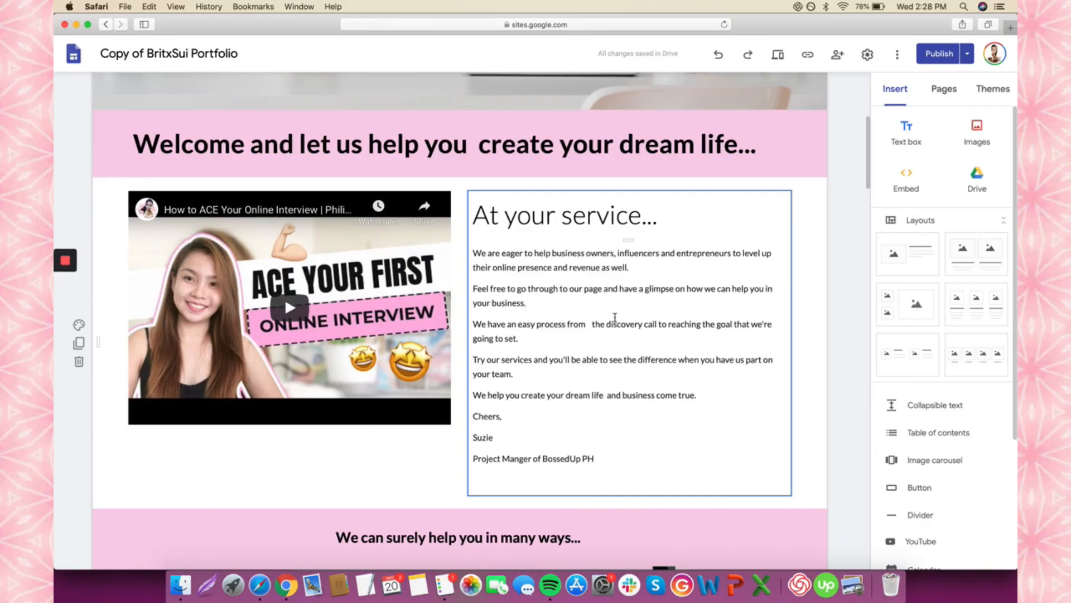
pyautogui.scroll(-3, 612, 374)
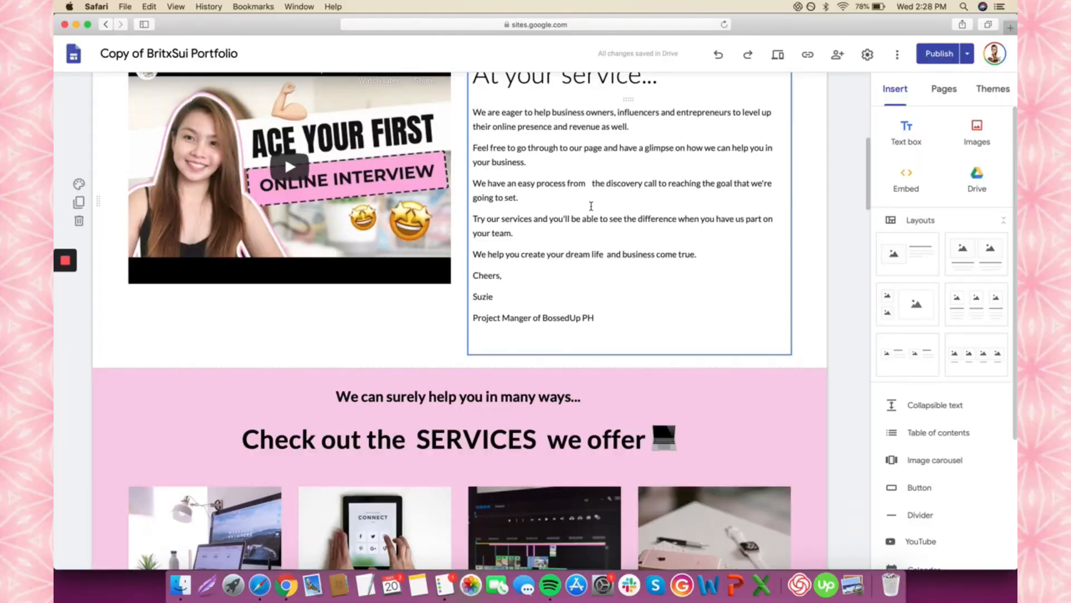
# - Paste the intro paragraph, bold the signer's name and job title lines, and select the title line
pyautogui.scroll(1, 591, 206)
pyautogui.tripleClick(585, 129)
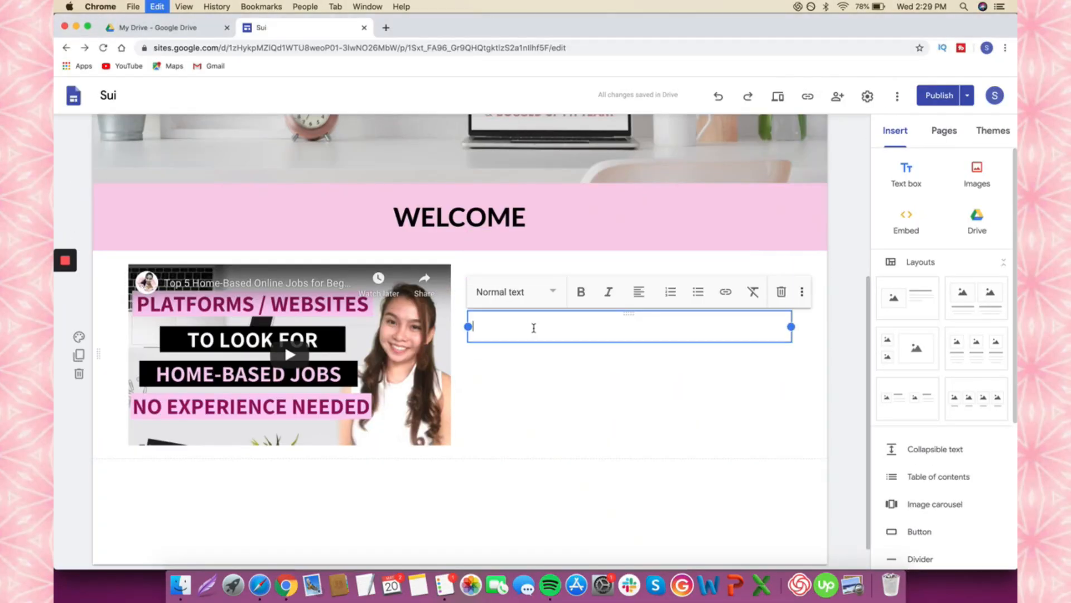
pyautogui.write("We are eager to help business owners, influencers and entrepreneurs to level up their online presence and revenue as well. Feel free to go through to our page and have a glimpse on how we can help you in your business. We have an easy process from  the discovery call to reaching the goal that we're going to set. Try our services and you'll be able to see the difference when you have us part on your team. We help you create your dream life and business come true. Cheers, Suzie Project Manger of BossedUp PH")
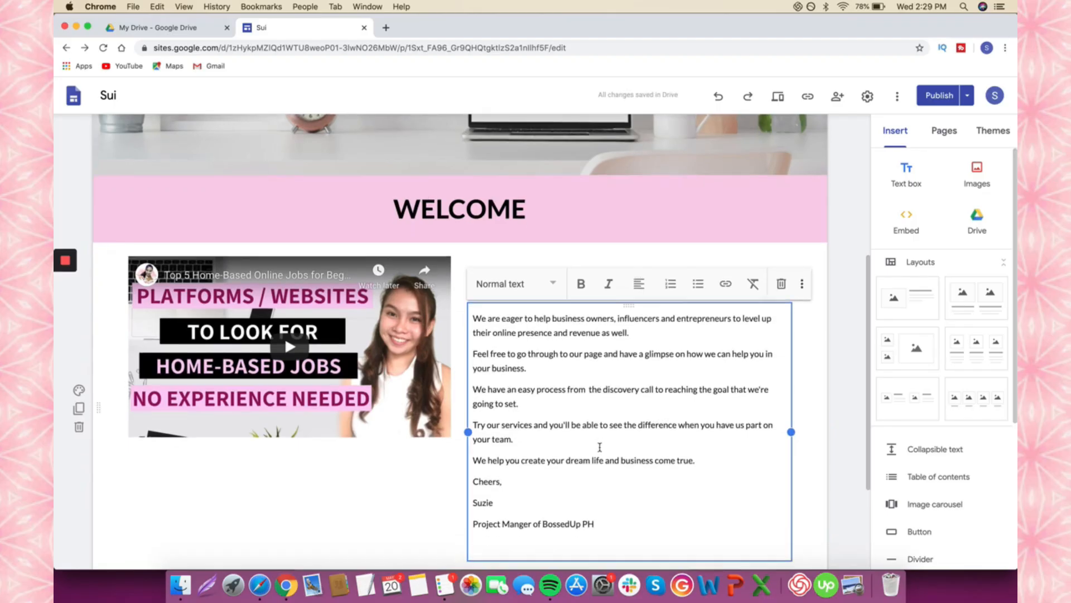
pyautogui.moveTo(552, 429); pyautogui.dragTo(468, 433)
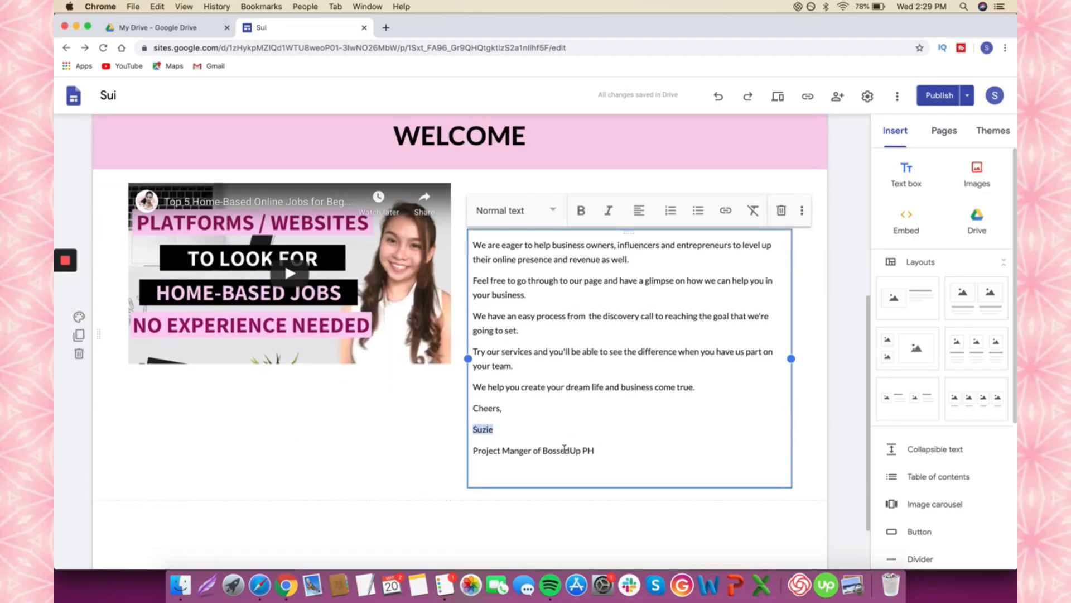
pyautogui.moveTo(600, 450); pyautogui.dragTo(484, 430)
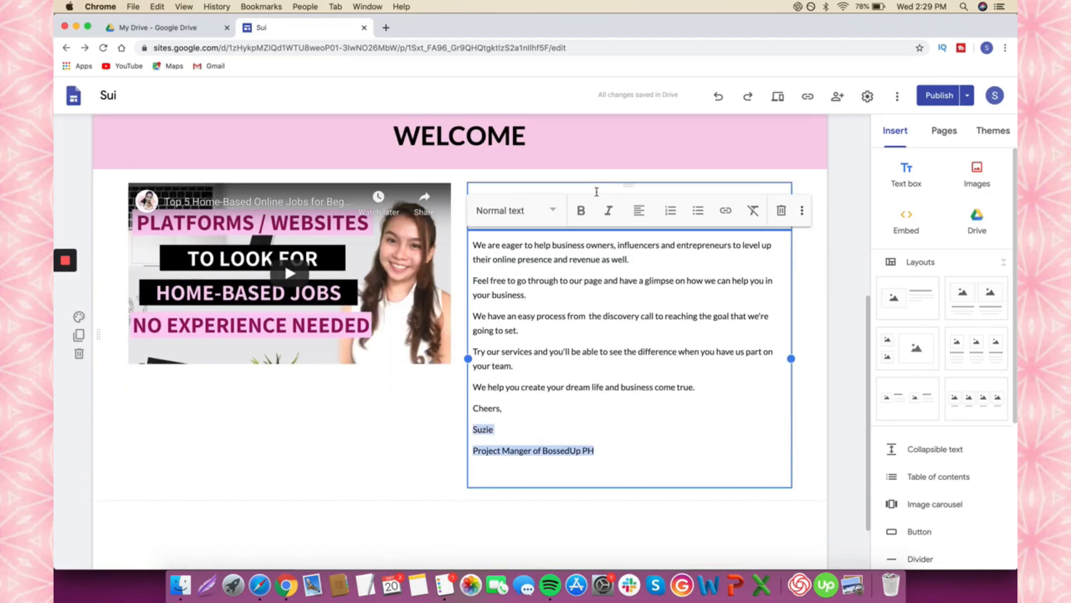
pyautogui.click(581, 211)
pyautogui.click(510, 441)
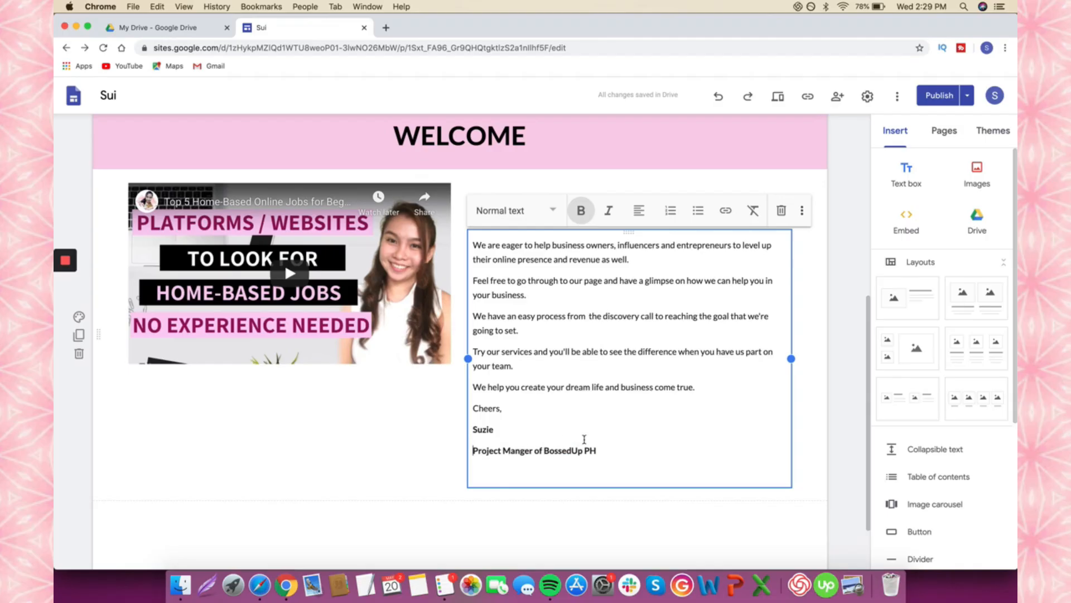
pyautogui.moveTo(600, 451); pyautogui.dragTo(473, 452)
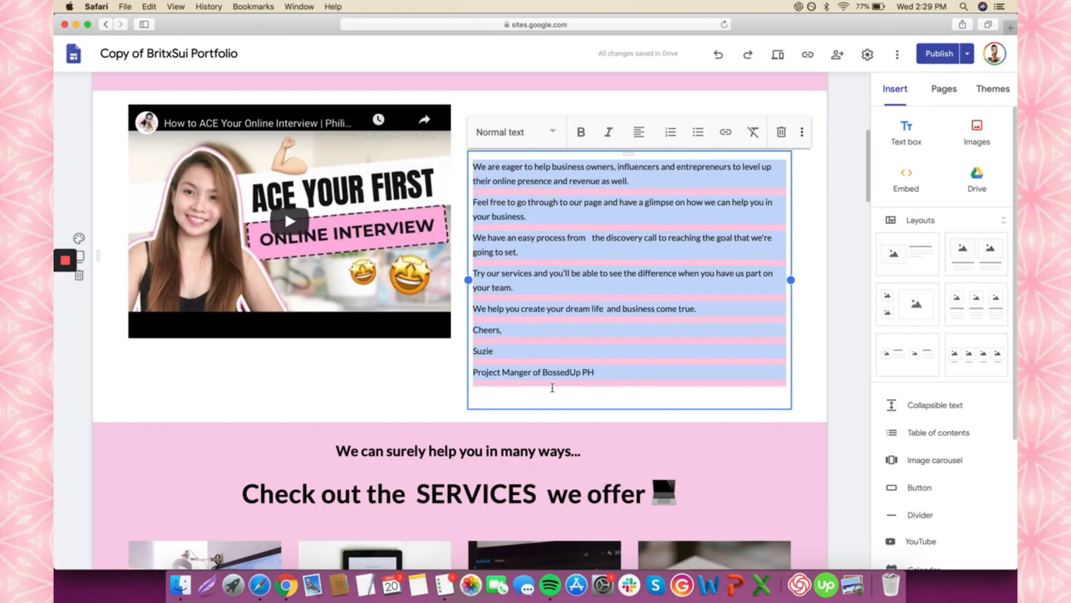
# - Add a new text box with the two-line services intro and centre it
pyautogui.scroll(-5, 552, 388)
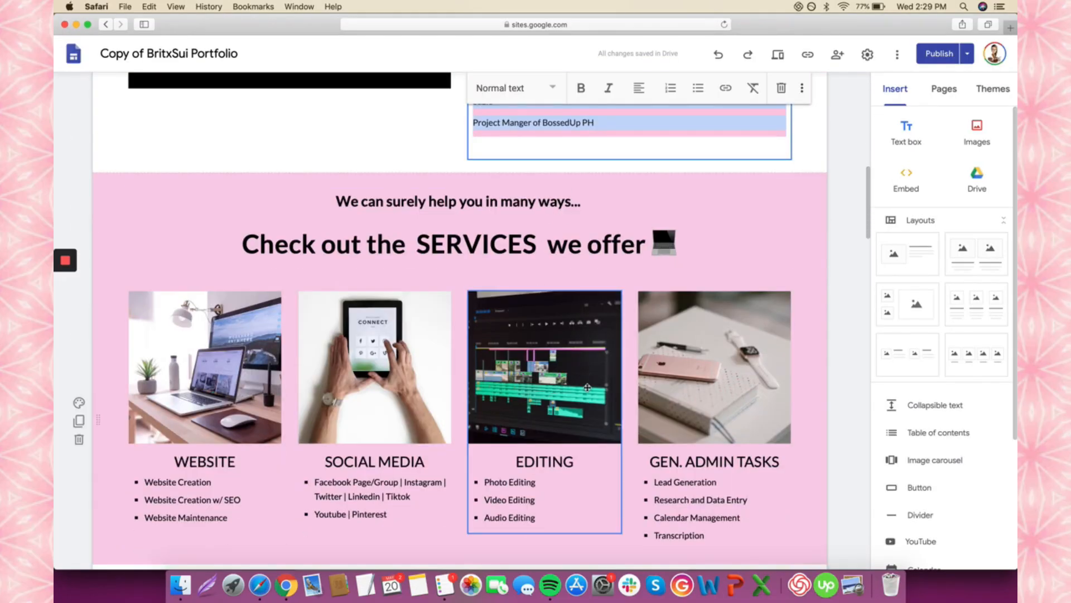
pyautogui.scroll(-1, 587, 388)
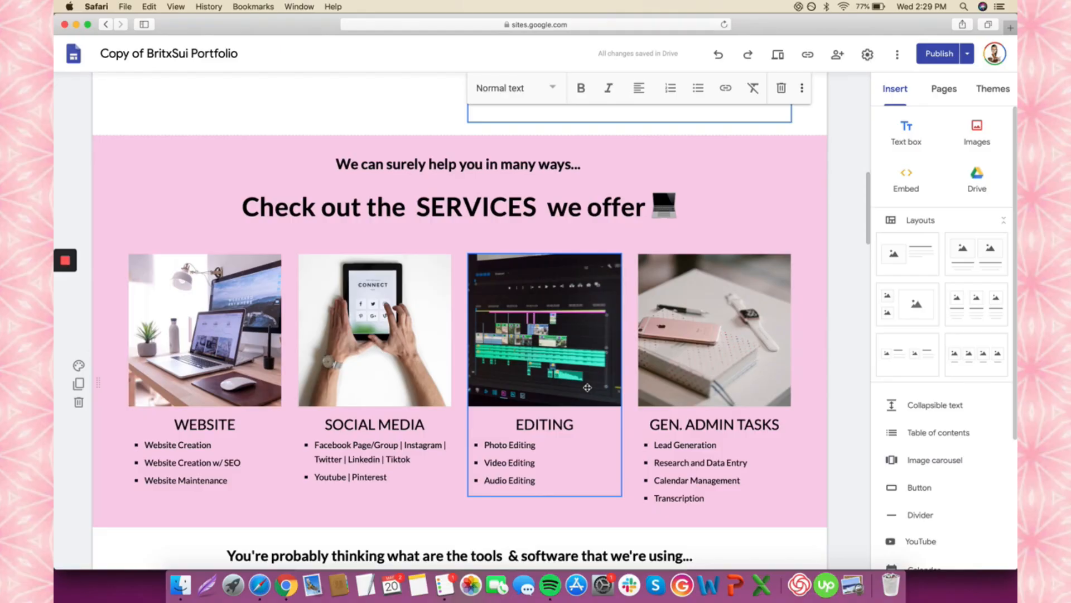
pyautogui.click(526, 189)
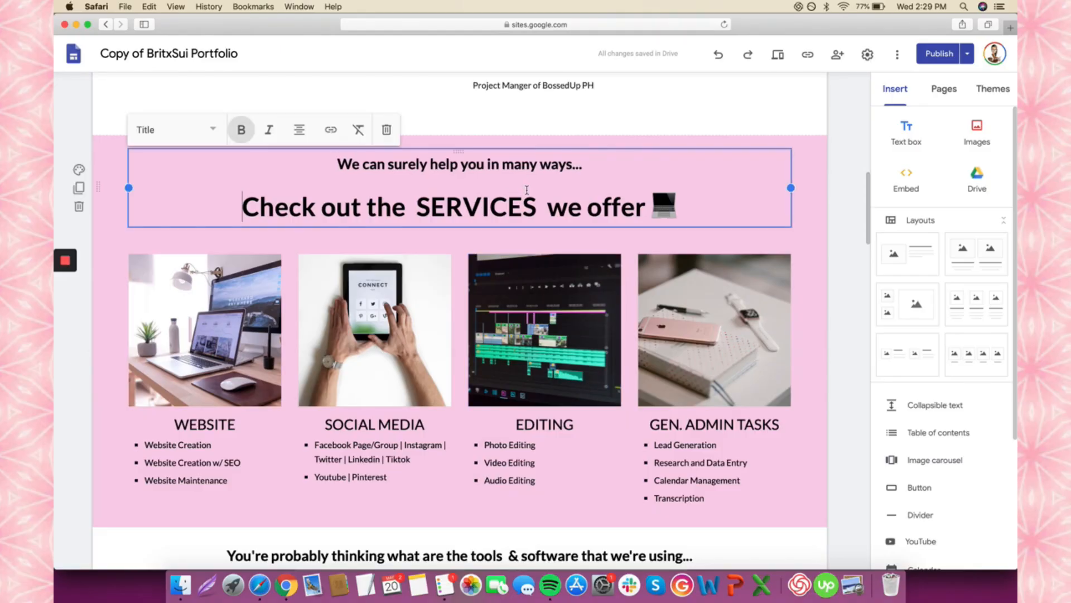
pyautogui.click(762, 301)
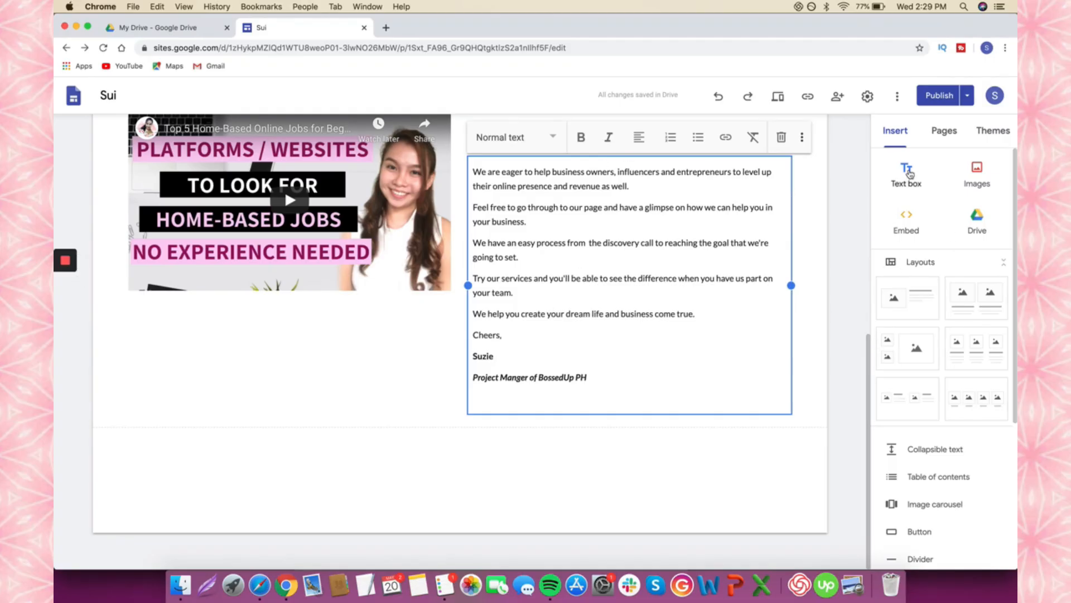
pyautogui.click(908, 171)
pyautogui.write('We can surely help you in many ways... Check out the SERVICES we offer 💻')
pyautogui.hotkey('ctrl', 'a')
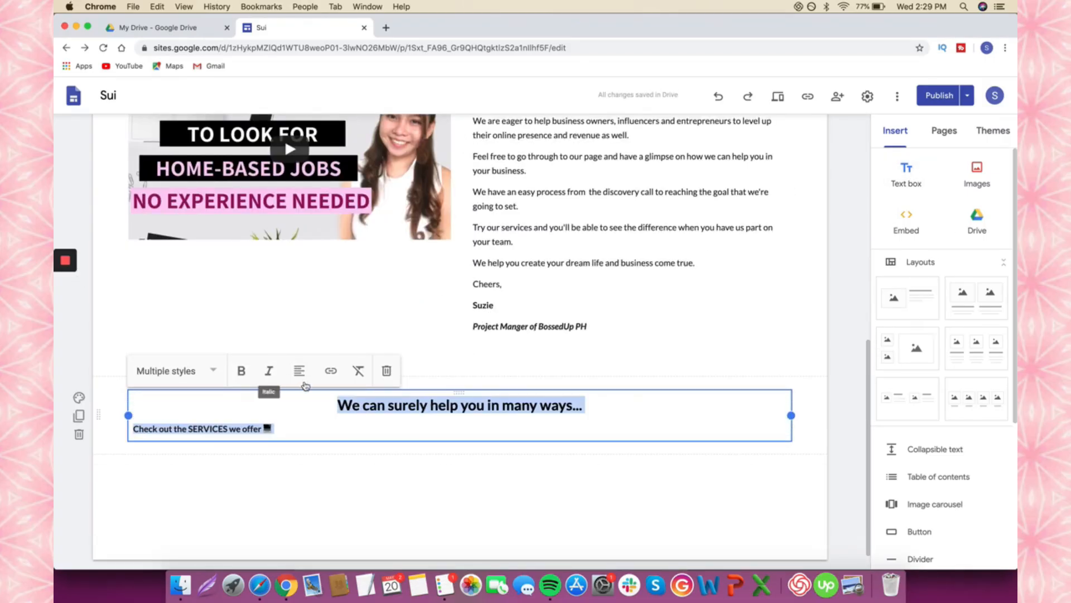
pyautogui.click(299, 371)
pyautogui.click(300, 407)
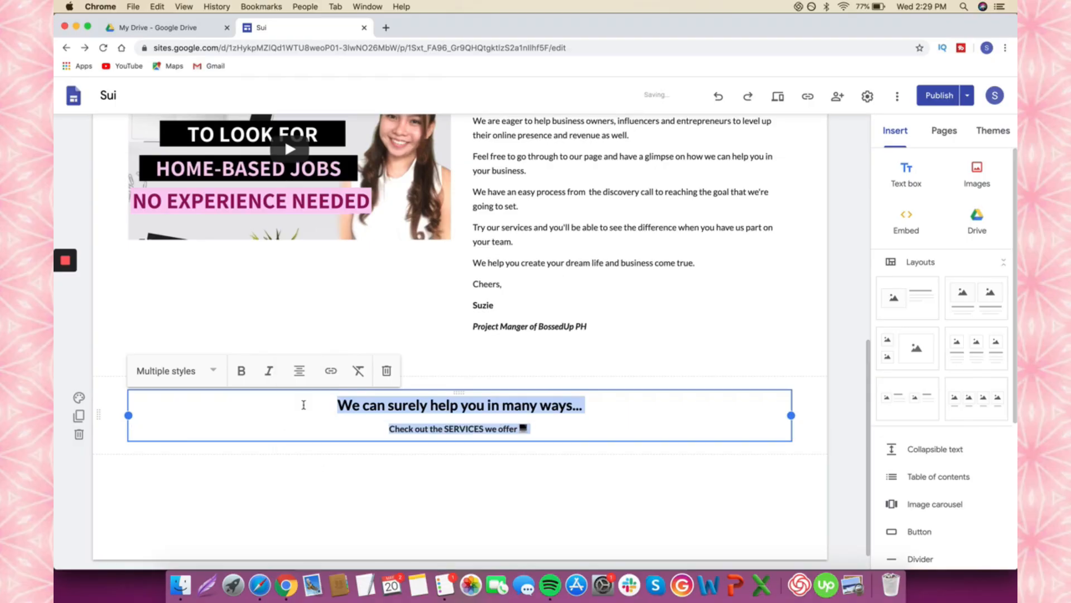
pyautogui.click(363, 416)
# - Keep the first intro line as Heading and make 'Check out the SERVICES we offer' Title size
pyautogui.click(347, 405)
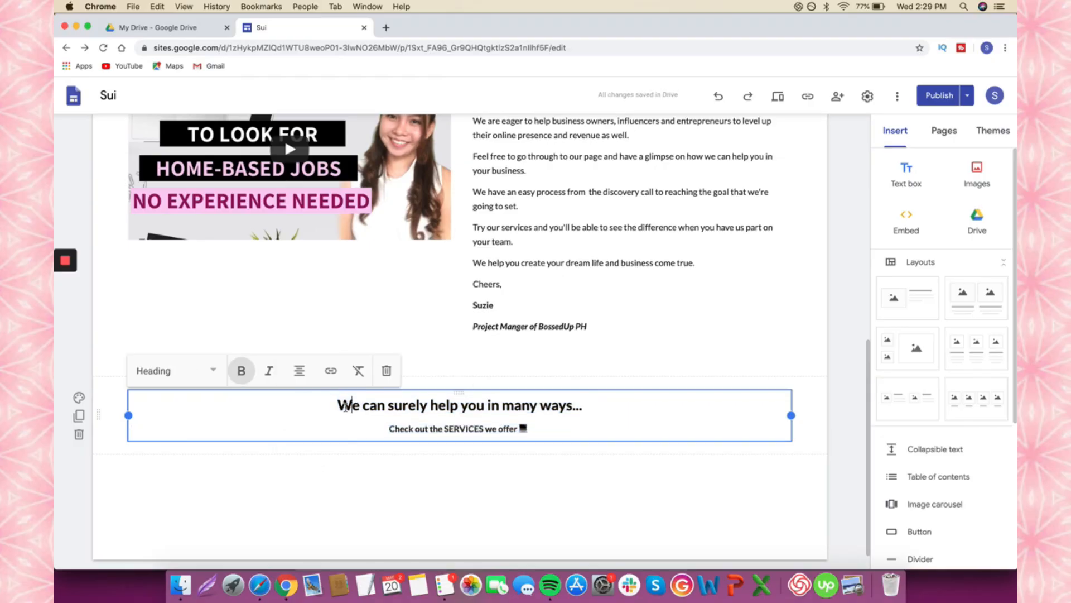
pyautogui.moveTo(339, 405); pyautogui.dragTo(557, 407)
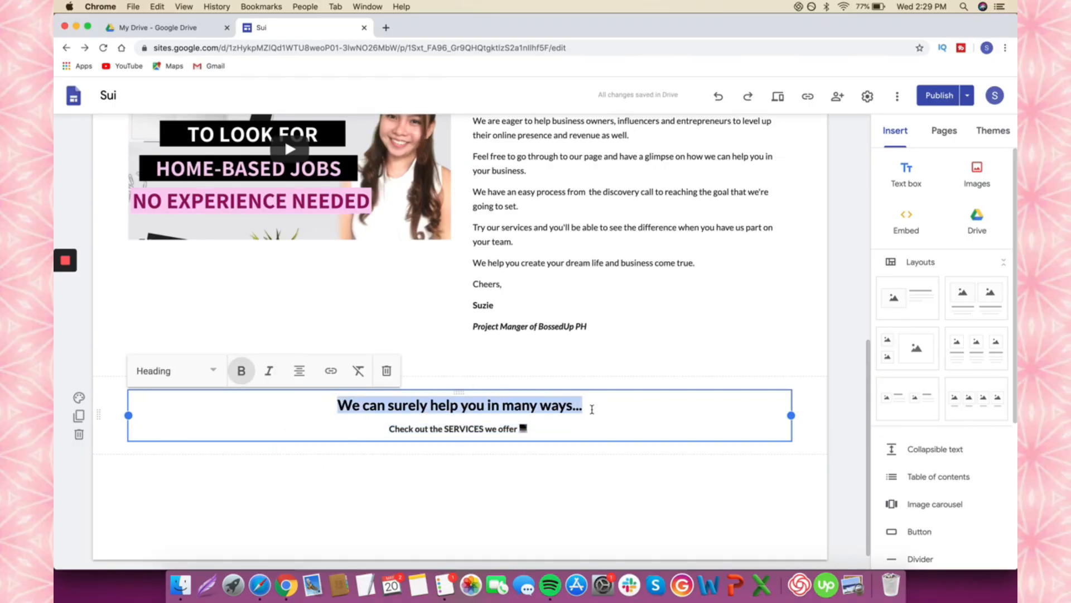
pyautogui.click(170, 374)
pyautogui.click(161, 438)
pyautogui.moveTo(553, 424); pyautogui.dragTo(376, 429)
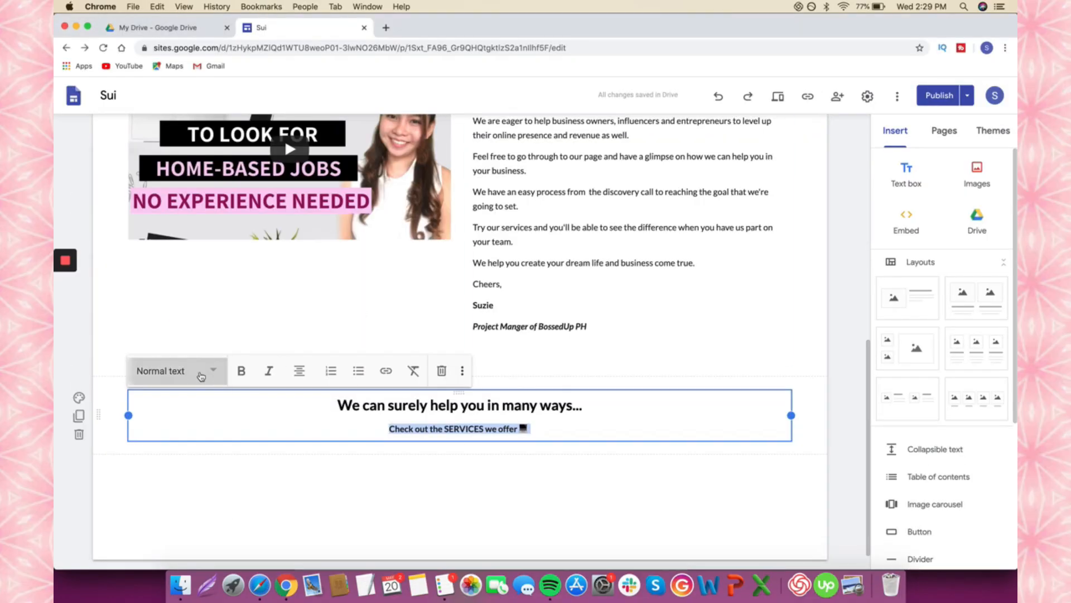
pyautogui.click(201, 375)
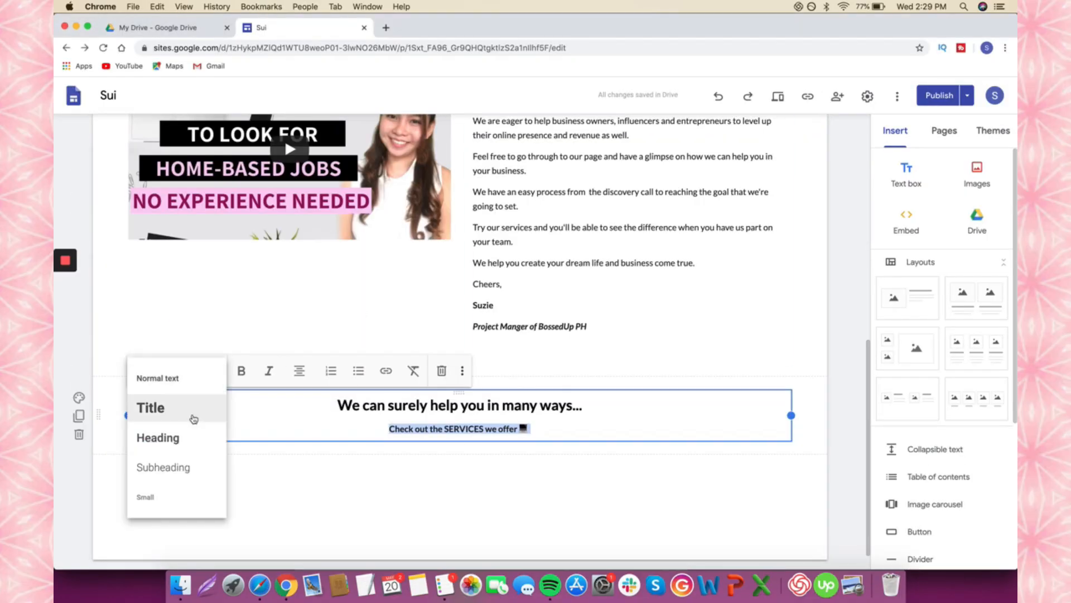
pyautogui.click(196, 413)
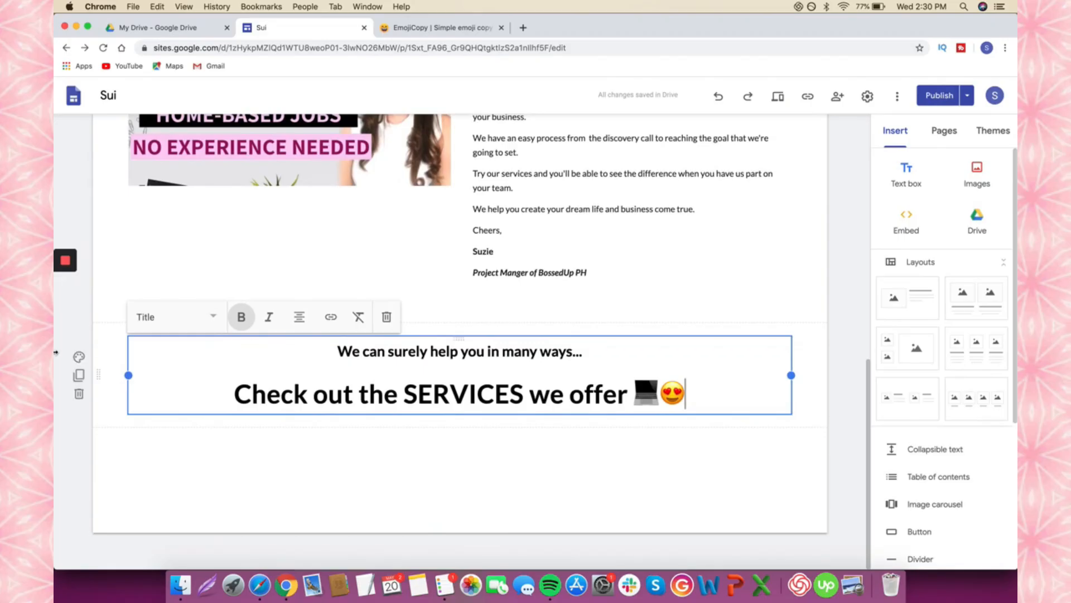
# - Give the SERVICES section the pink Emphasis 2 background
pyautogui.click(80, 357)
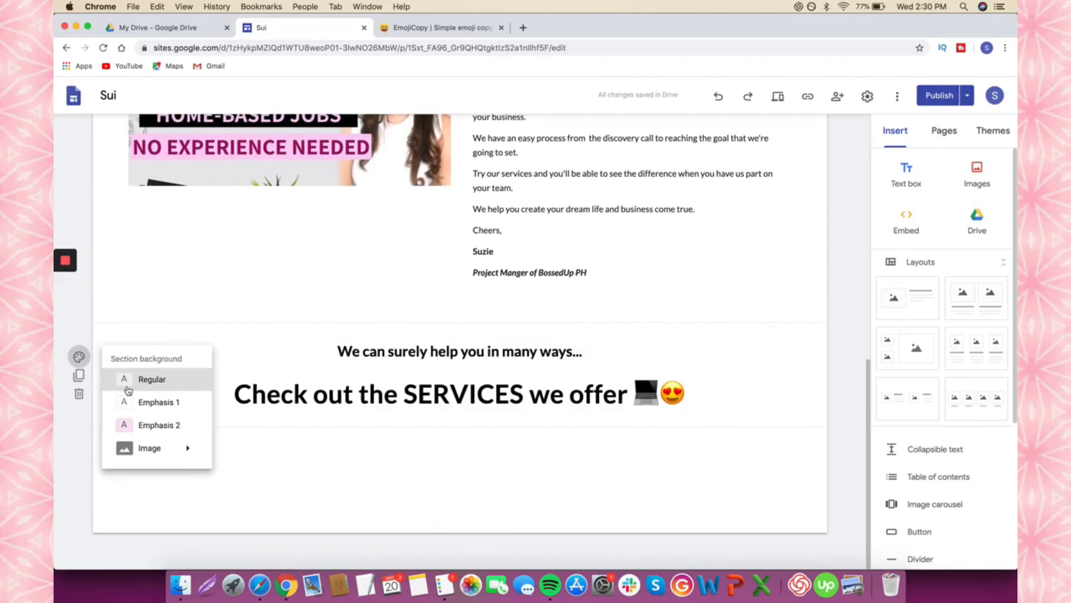
pyautogui.click(148, 425)
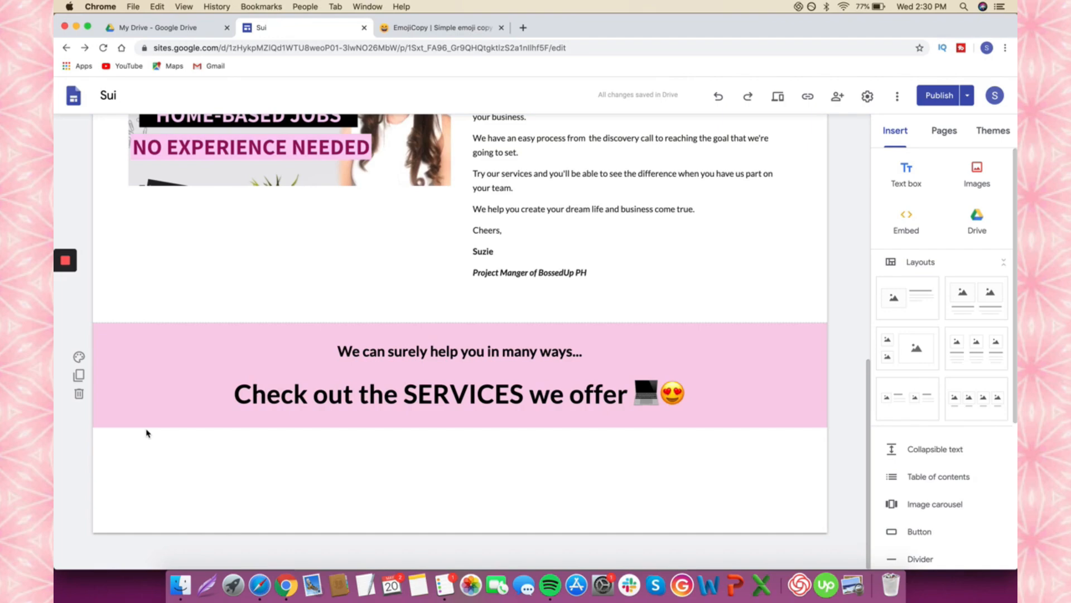
pyautogui.scroll(6, 275, 363)
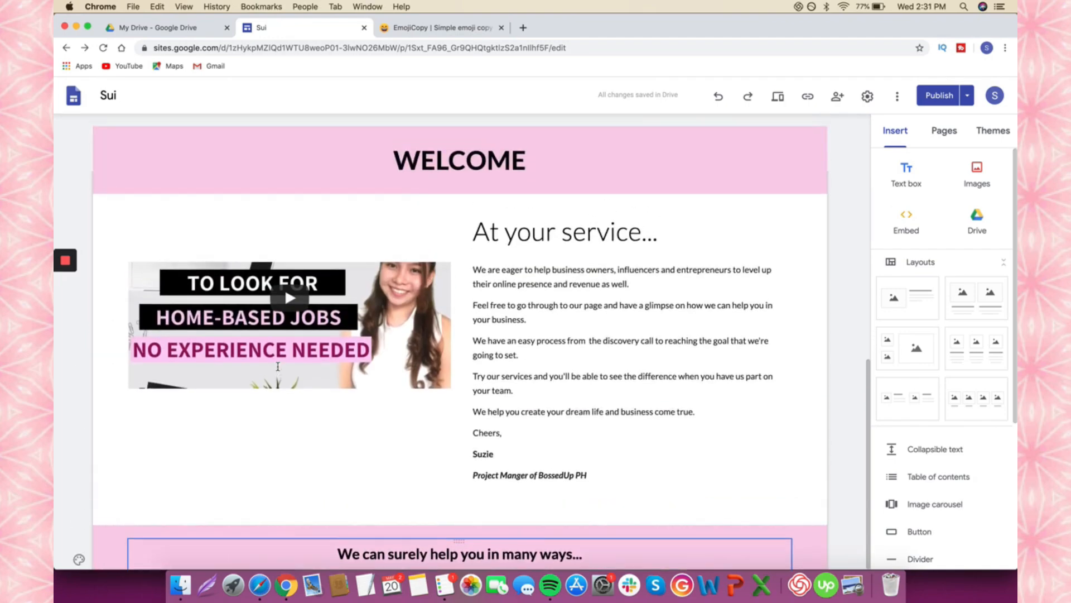
pyautogui.scroll(-6, 278, 366)
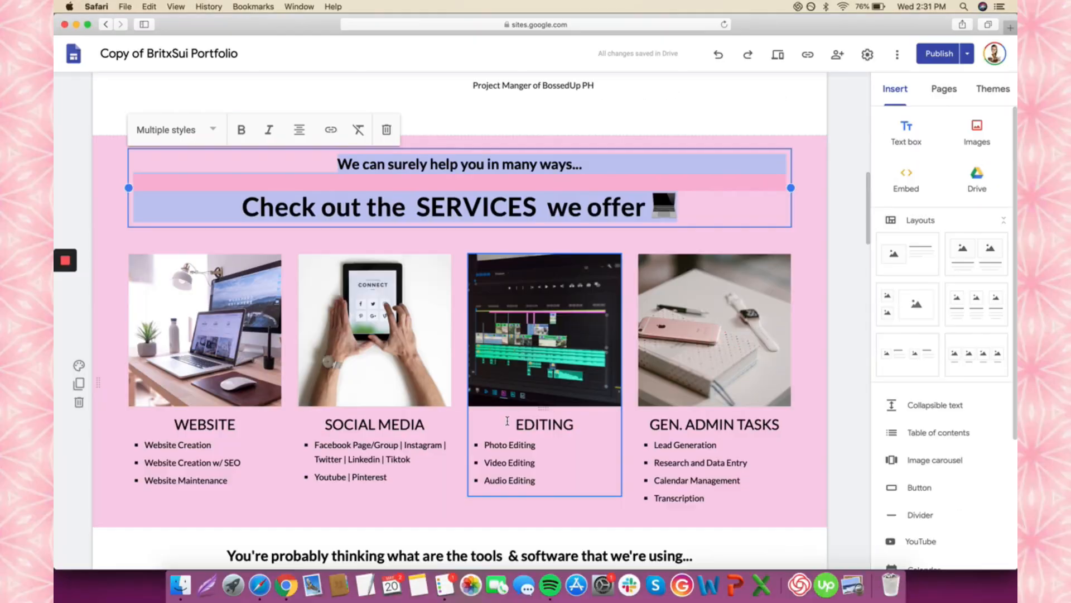
pyautogui.scroll(-3, 258, 329)
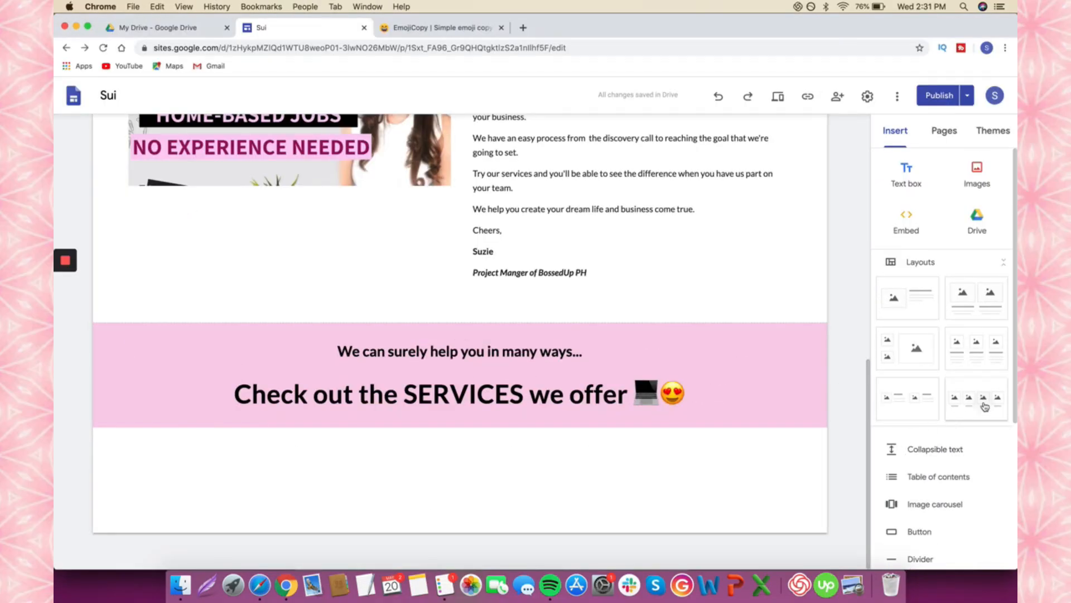
# - Insert the four-image card layout below the pink banner and open the first slot's image options
pyautogui.click(984, 406)
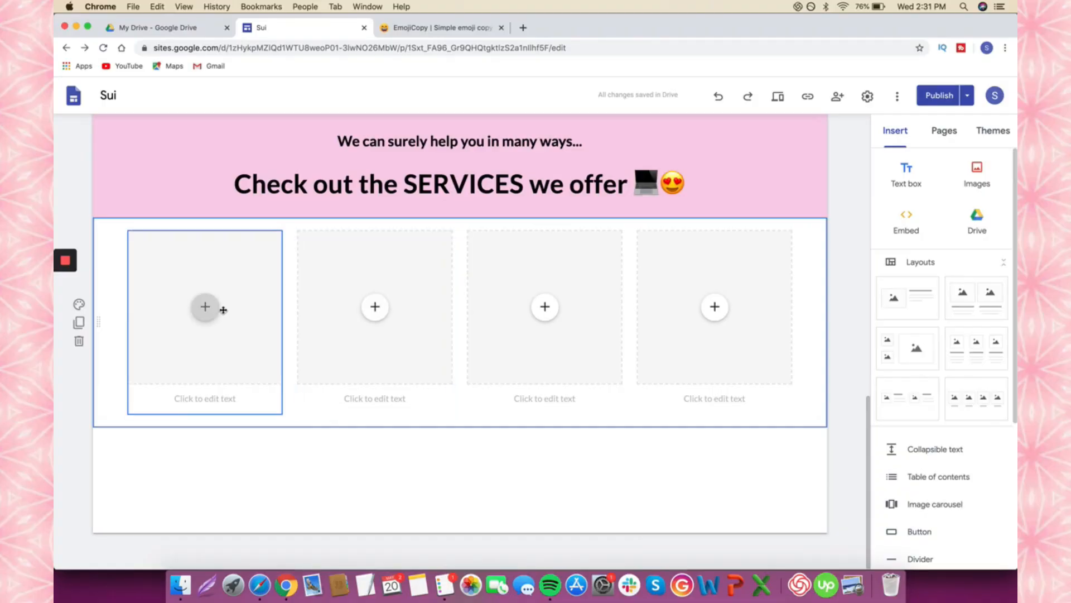
pyautogui.click(206, 308)
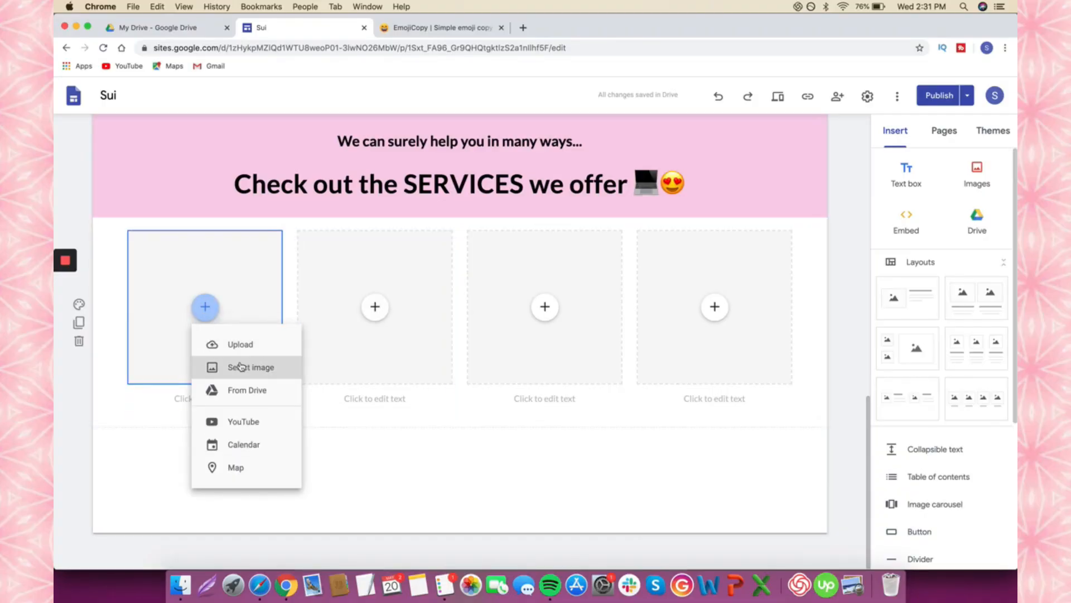
pyautogui.click(522, 27)
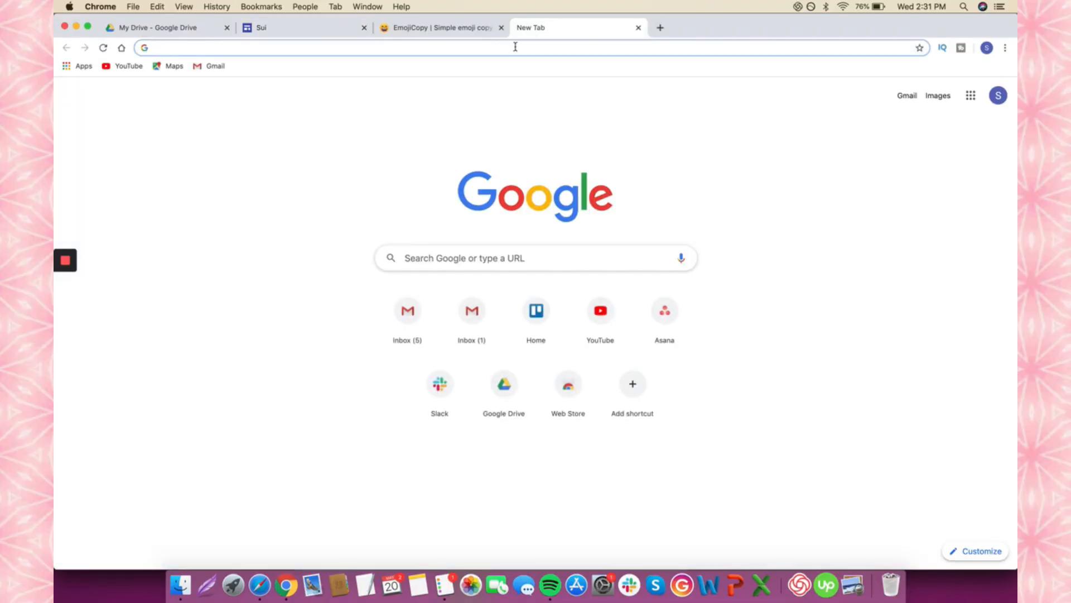
# - Search for Canva and filter its stock photos to free ones only
pyautogui.write('canva')
pyautogui.press('Return')
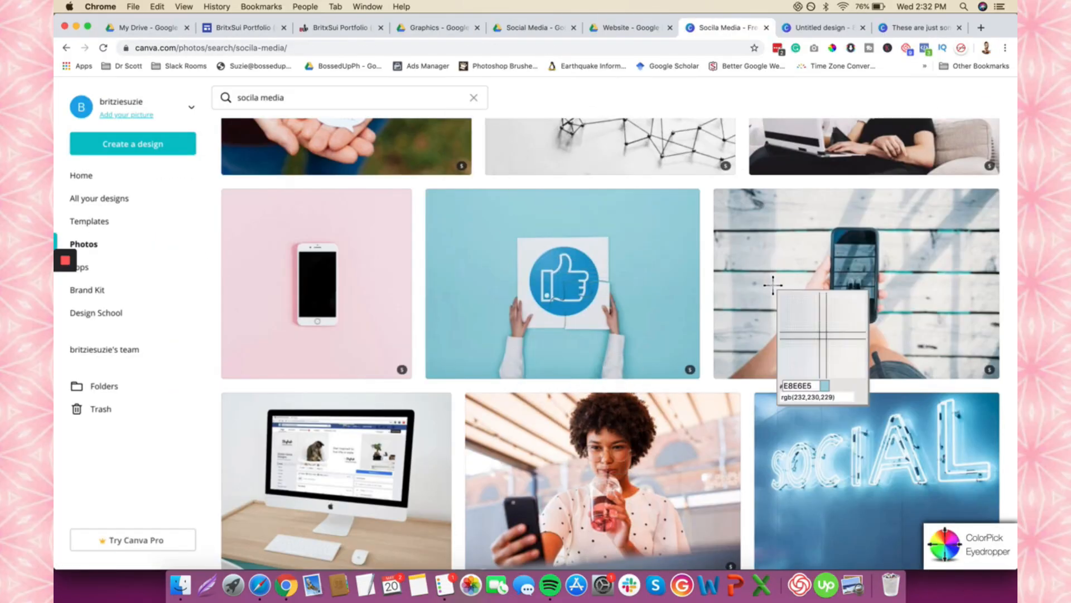
pyautogui.click(371, 90)
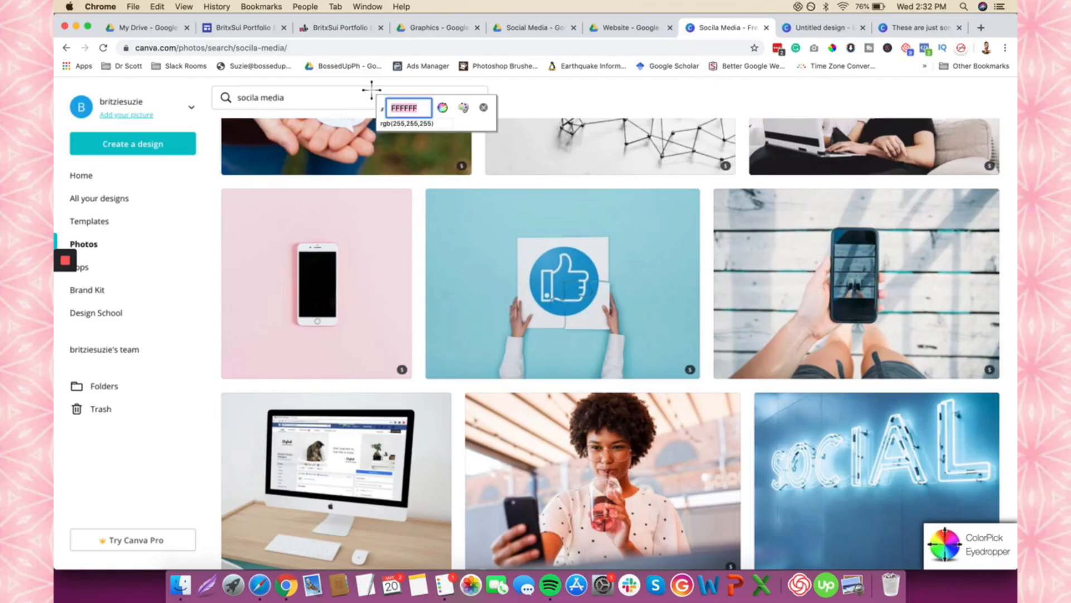
pyautogui.press('super+r')
pyautogui.scroll(-5, 551, 290)
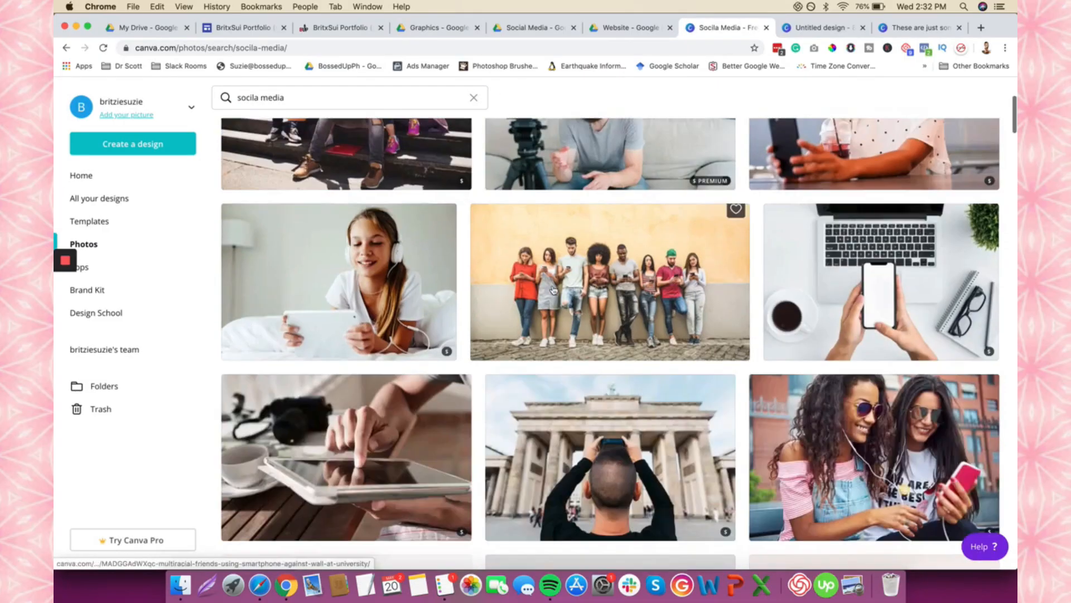
pyautogui.scroll(-4, 551, 290)
pyautogui.scroll(-5, 551, 290)
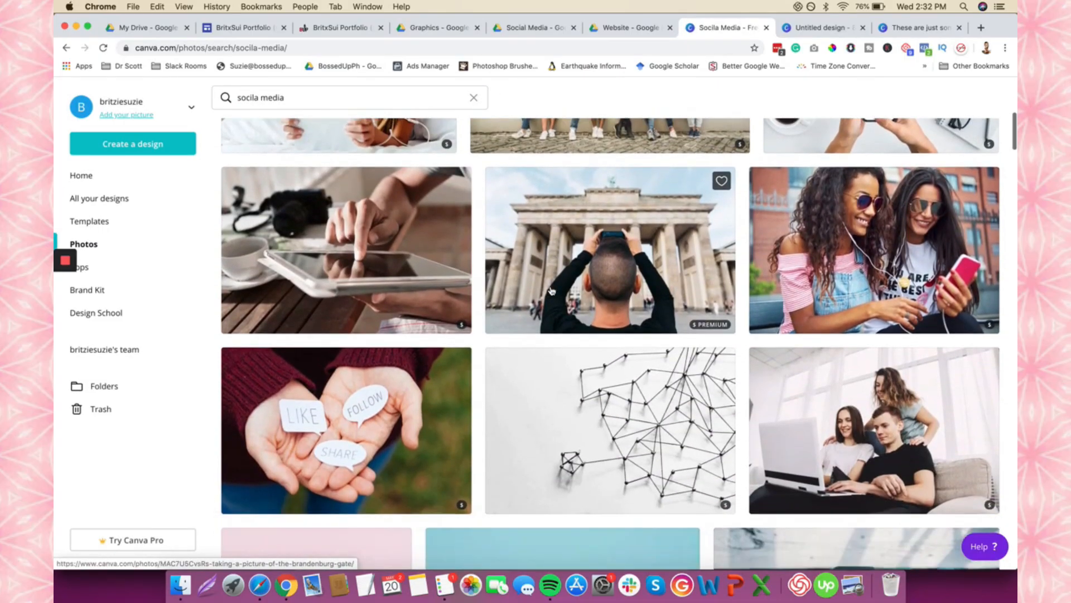
pyautogui.click(276, 221)
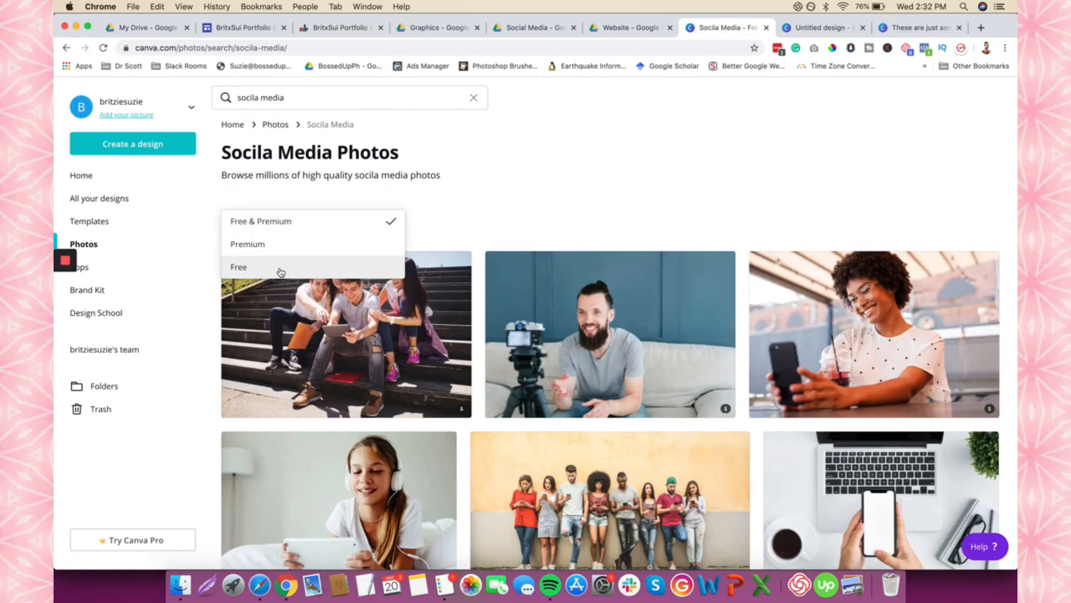
pyautogui.click(279, 270)
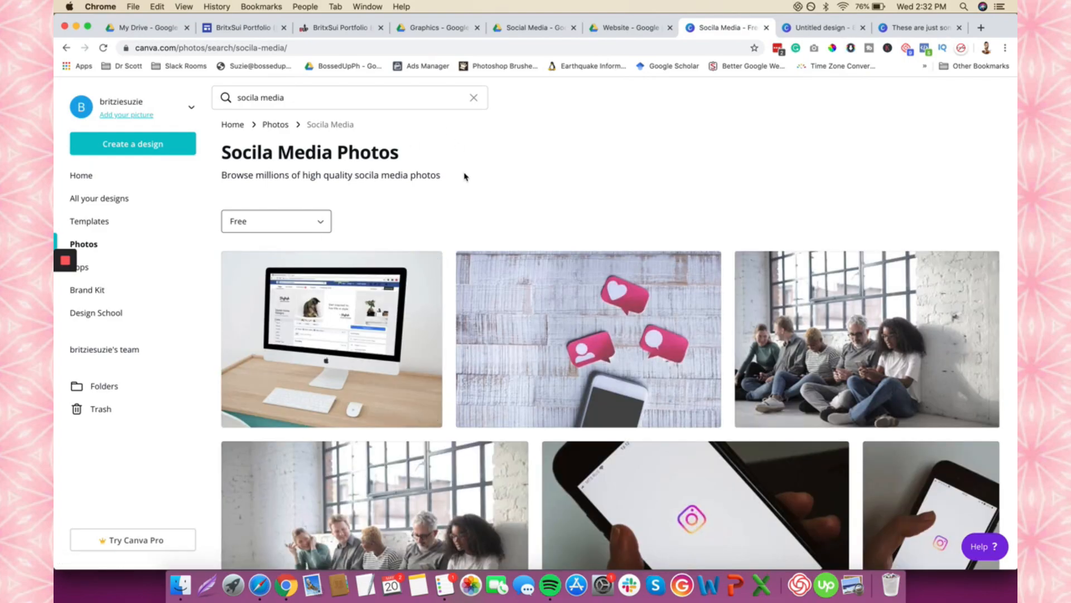
# - Download the Small (800 × 640 px) 'Computer Screen on Wooden Desk' photo and choose upload-from-computer for the card
pyautogui.scroll(-10, 452, 239)
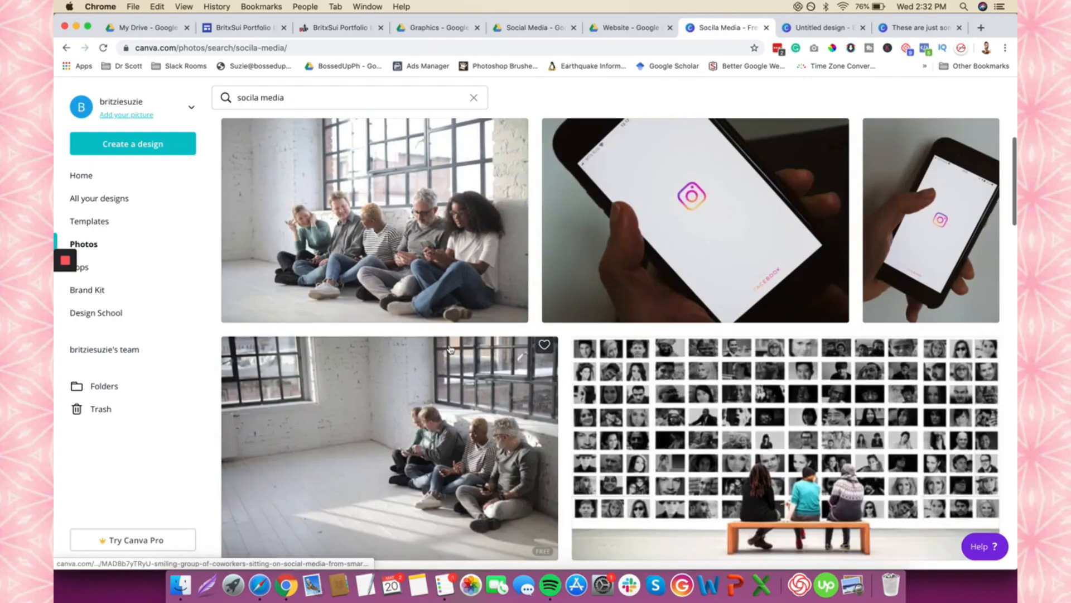
pyautogui.scroll(-5, 451, 350)
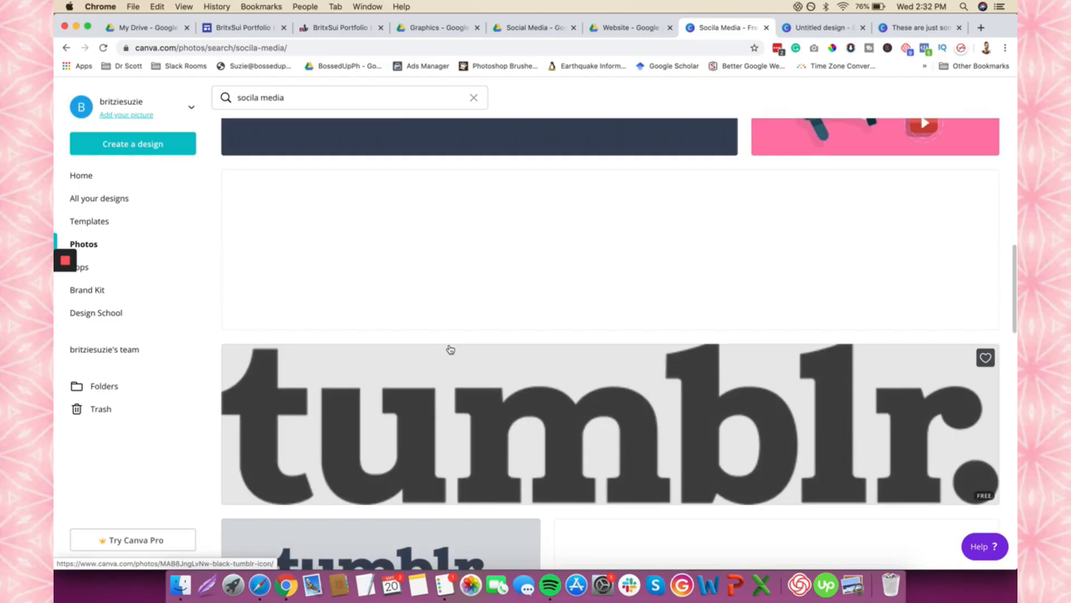
pyautogui.scroll(-5, 450, 349)
pyautogui.scroll(-6, 451, 349)
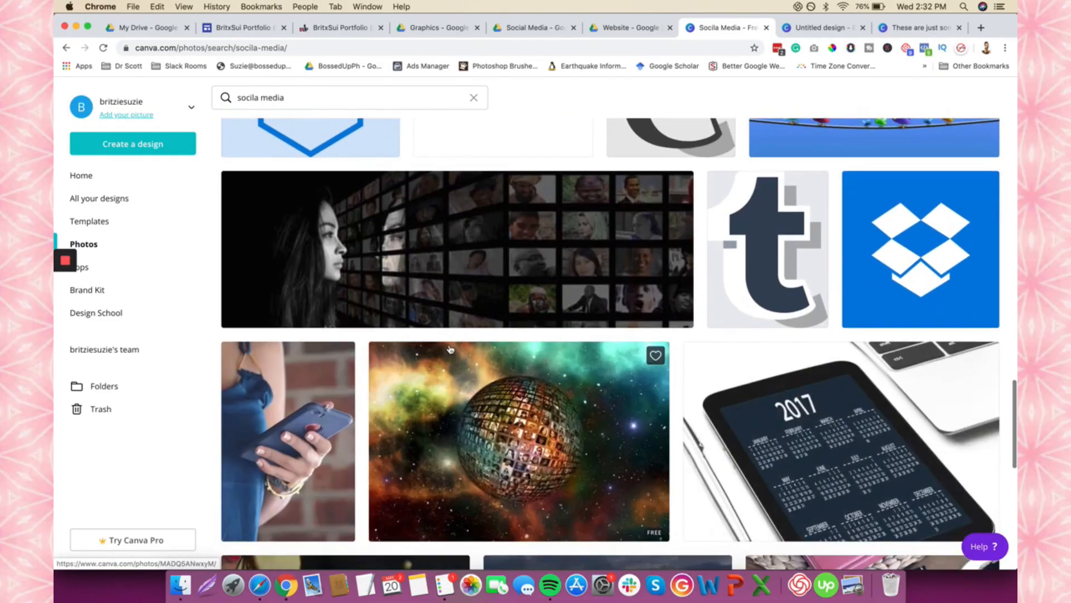
pyautogui.scroll(-7, 450, 350)
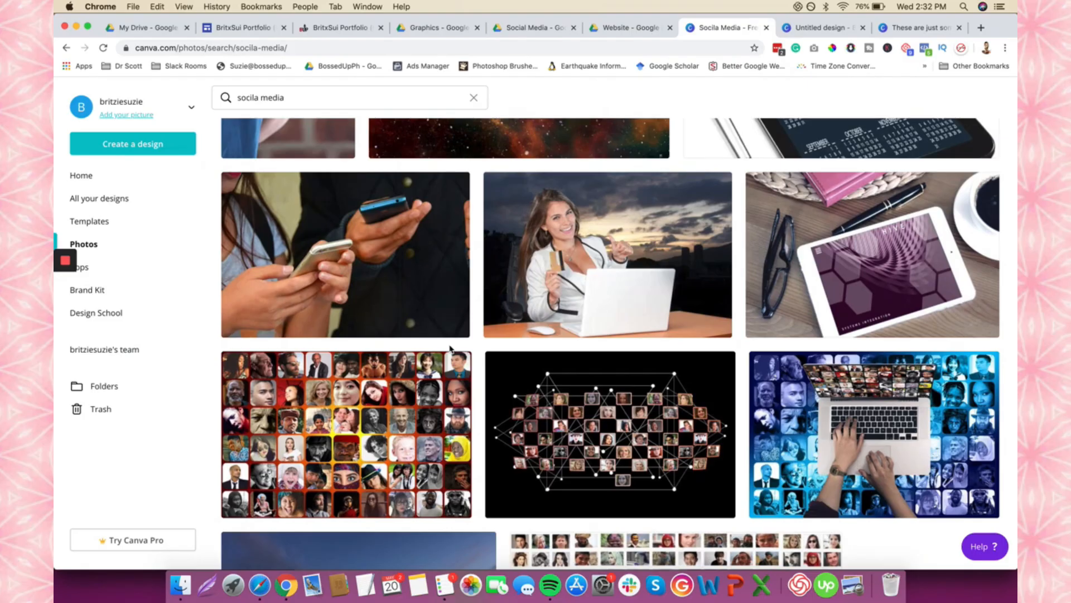
pyautogui.scroll(-3, 451, 350)
pyautogui.scroll(10, 451, 350)
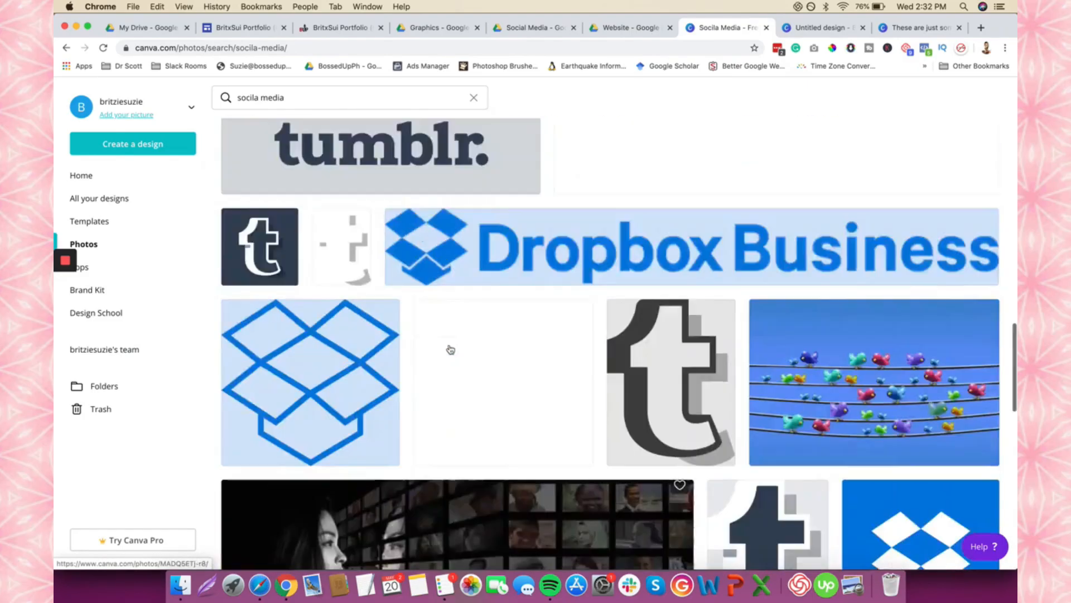
pyautogui.click(407, 306)
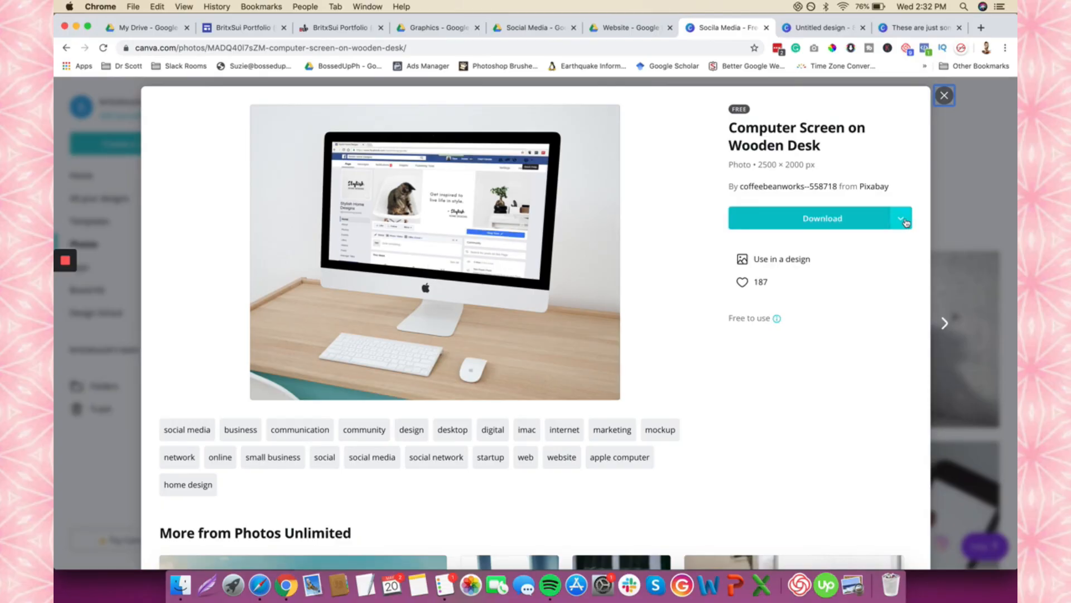
pyautogui.click(901, 219)
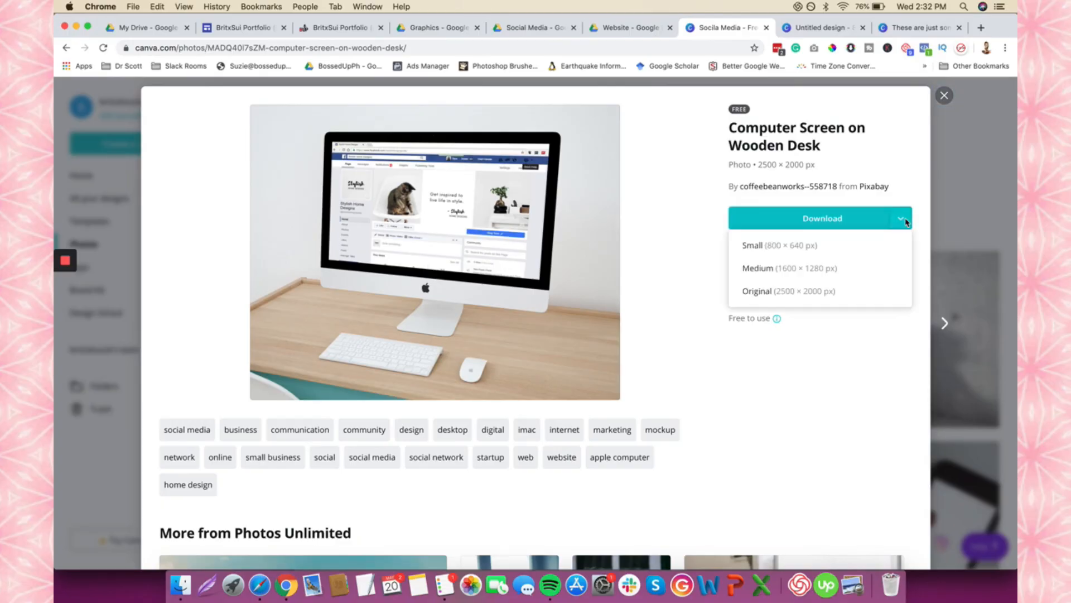
pyautogui.click(821, 251)
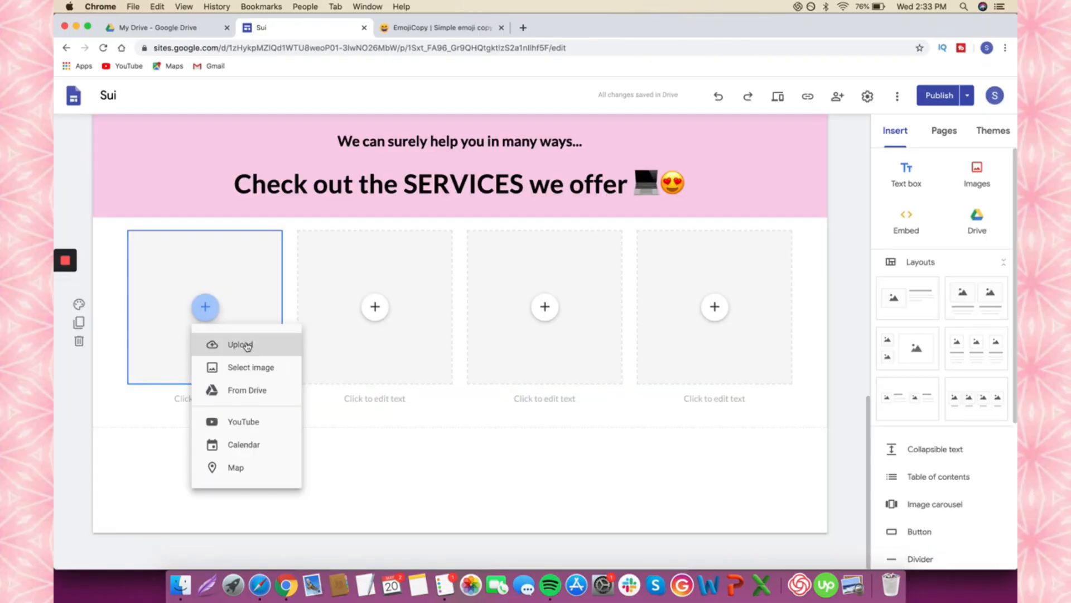
pyautogui.click(242, 343)
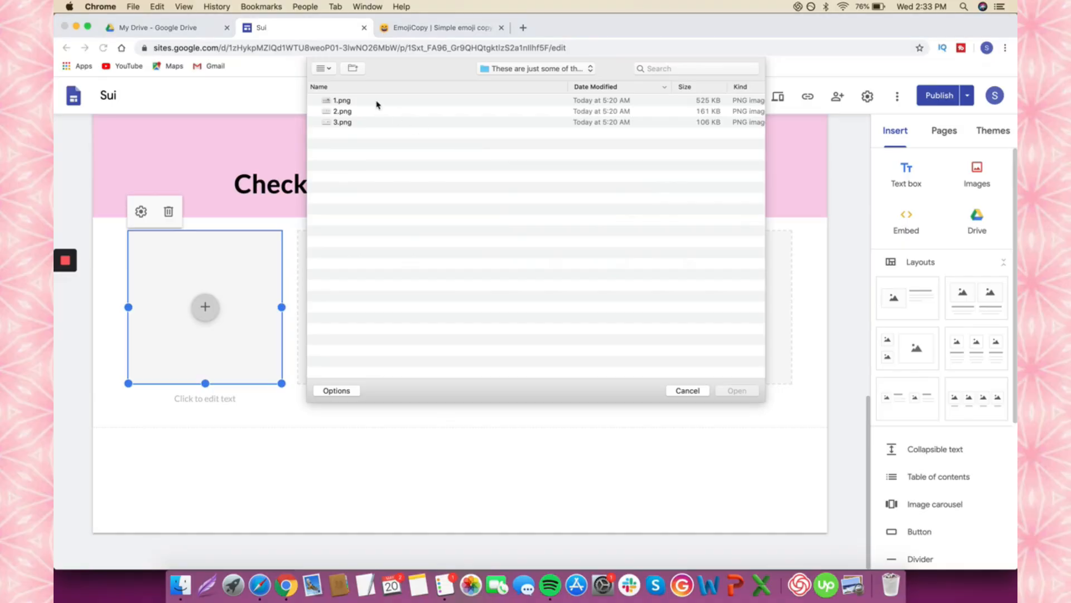
# - Place the downloaded Canva desk photo from Downloads in the first card and begin its SOCIAL MEDIA caption
pyautogui.click(539, 70)
pyautogui.click(521, 88)
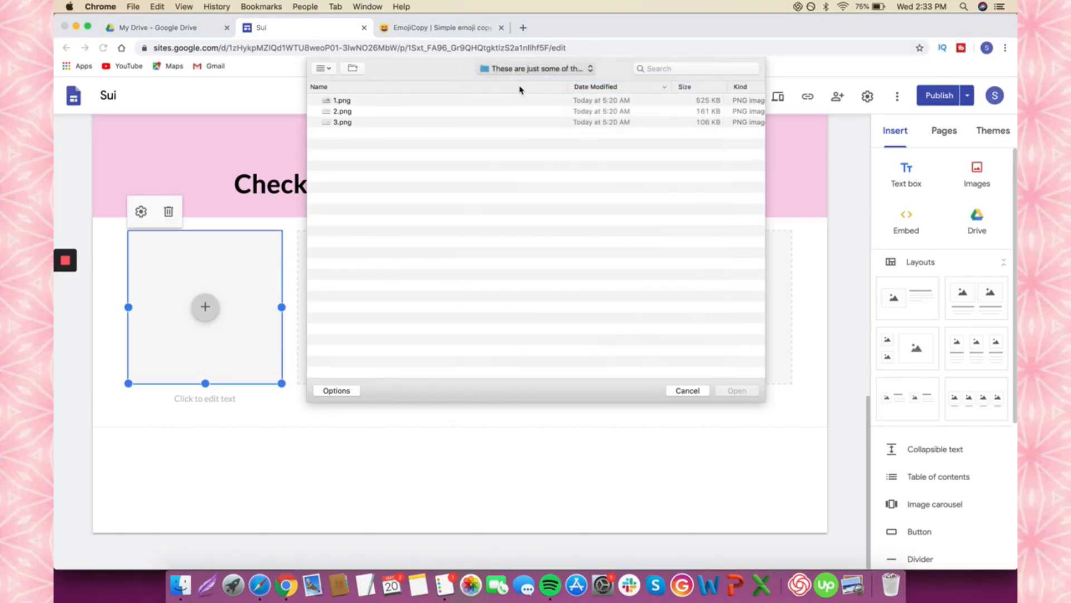
pyautogui.doubleClick(434, 98)
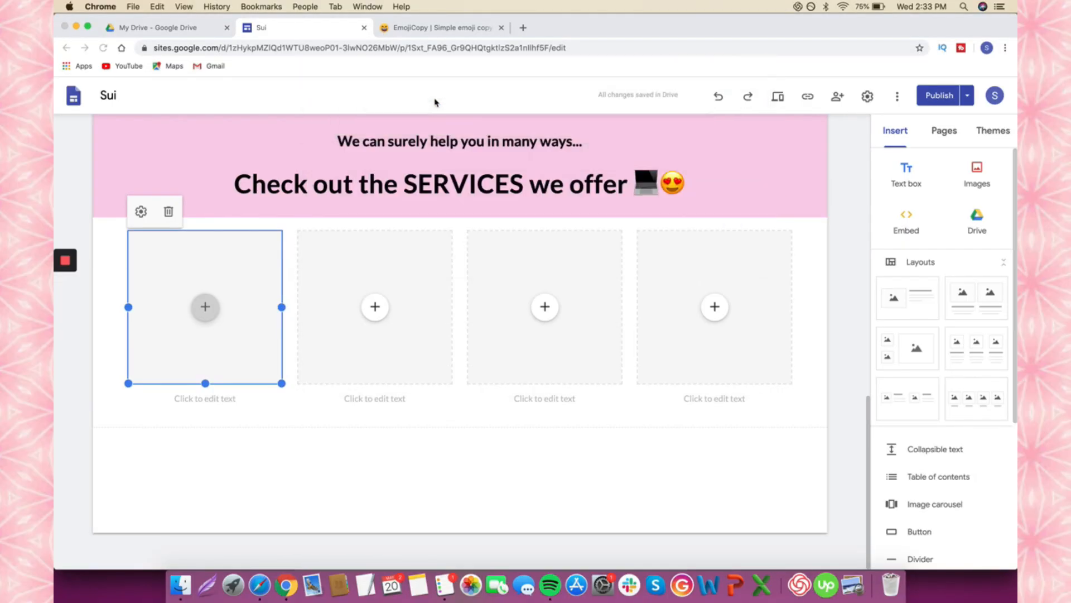
pyautogui.click(205, 398)
pyautogui.write('SOCIAL MEDIA')
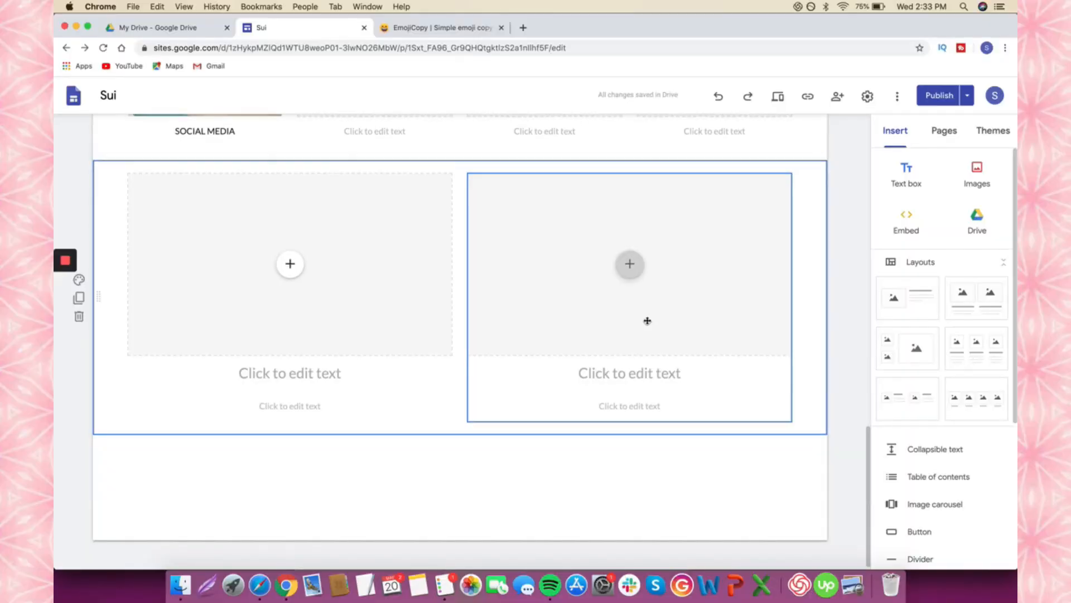
# - Add an image-beside-text section and a three-column image card layout below the services cards
pyautogui.scroll(2, 644, 320)
pyautogui.click(912, 313)
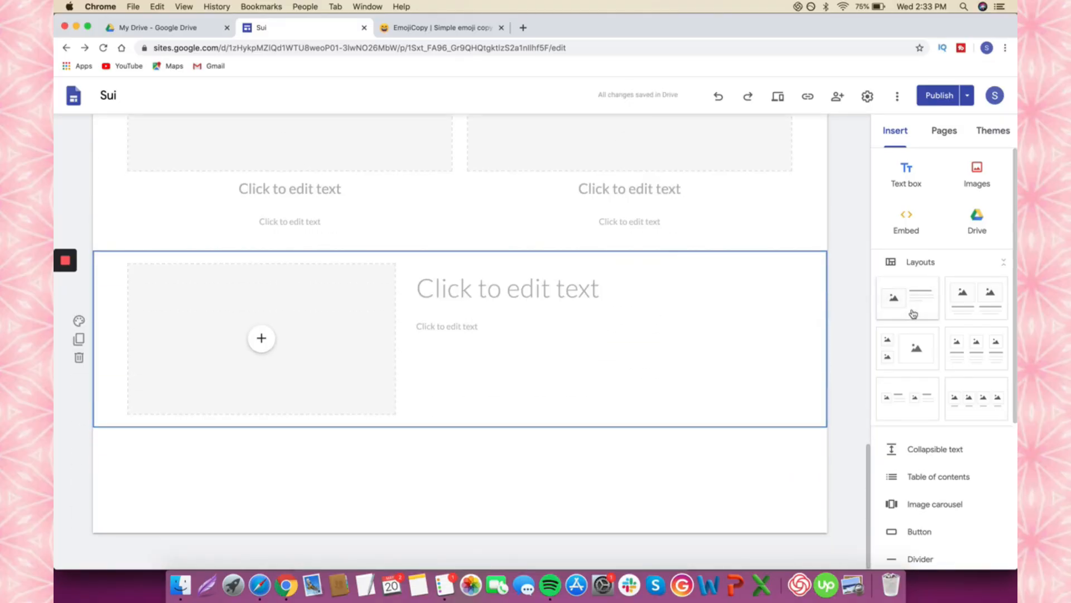
pyautogui.click(962, 362)
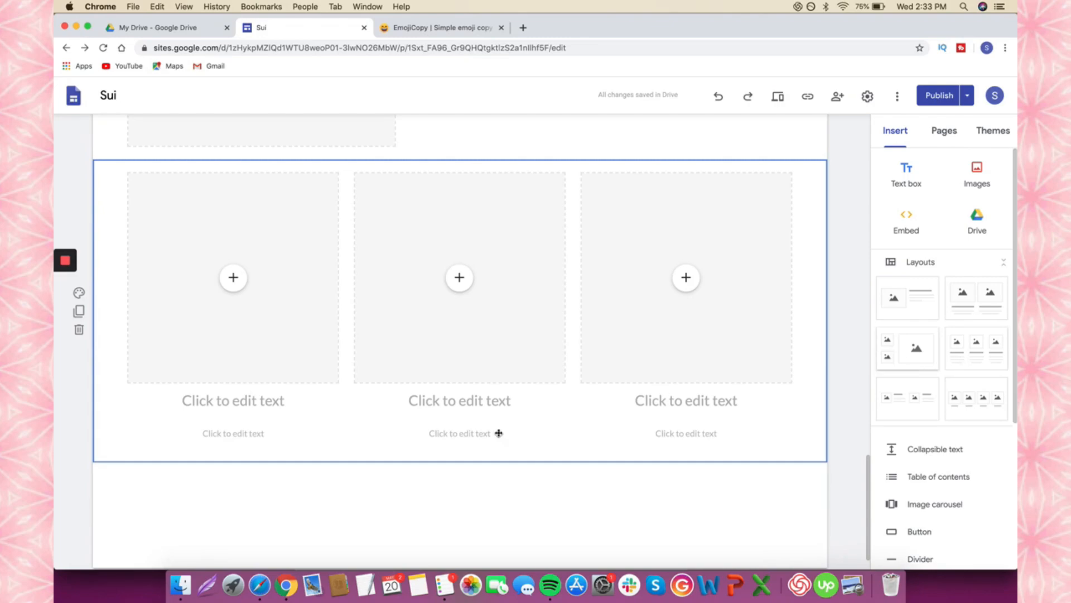
pyautogui.scroll(2, 350, 395)
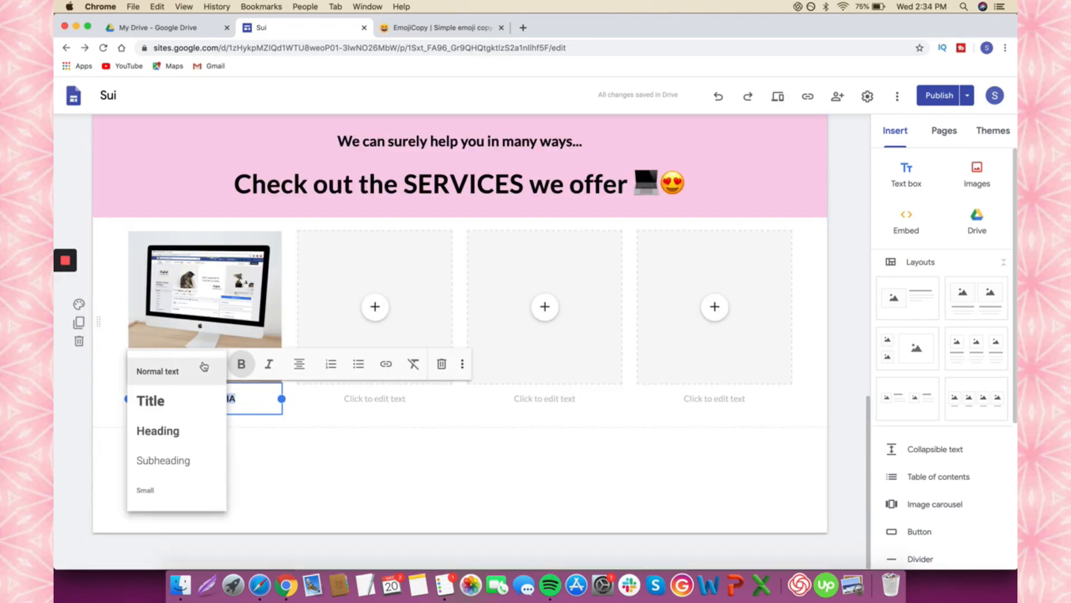
# - Make the SOCIAL MEDIA caption a Heading, matching the reference site's WEBSITE caption style
pyautogui.click(188, 438)
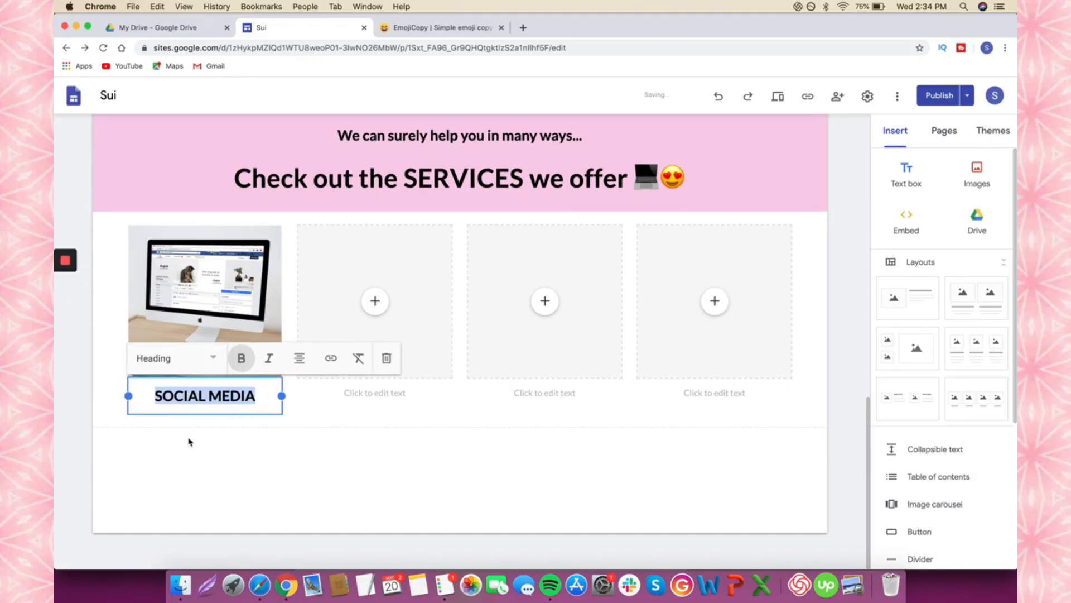
pyautogui.click(262, 392)
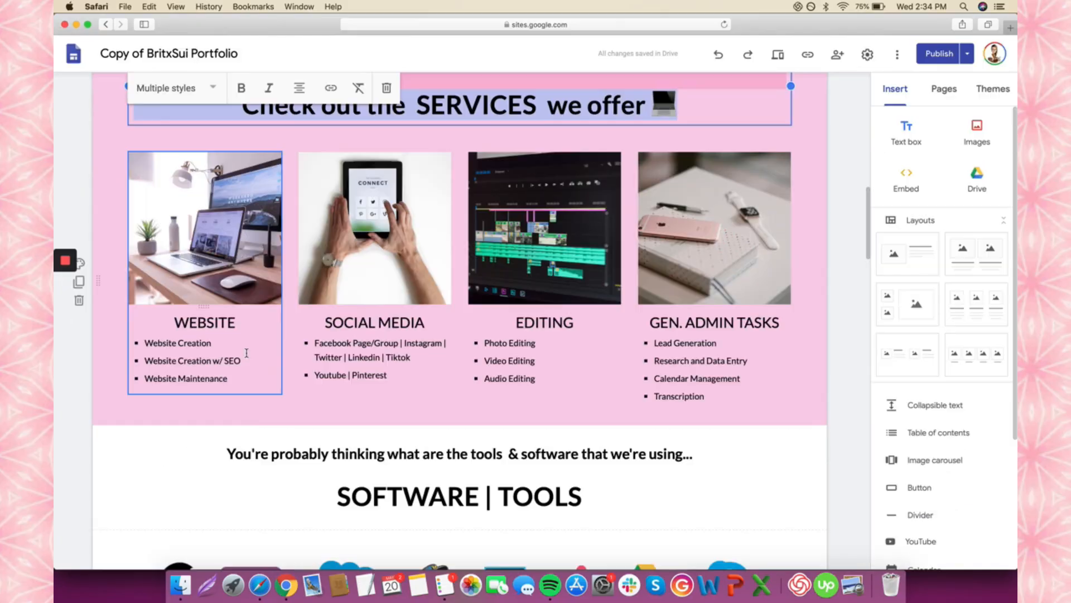
pyautogui.click(245, 351)
pyautogui.click(237, 319)
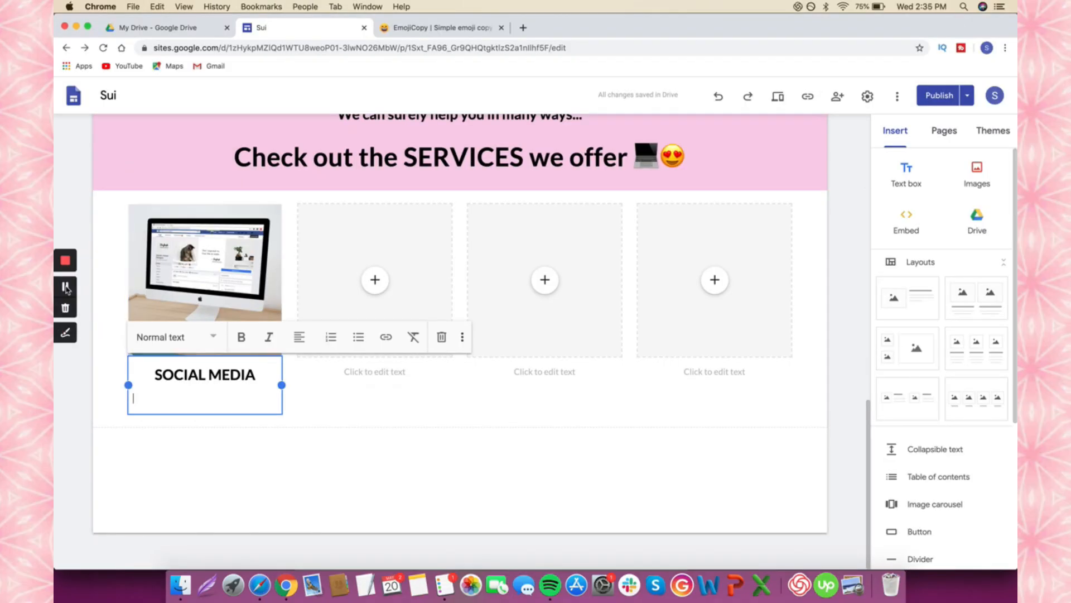
# - Give the services card section the pink Emphasis 2 background and add a text box below it
pyautogui.click(80, 296)
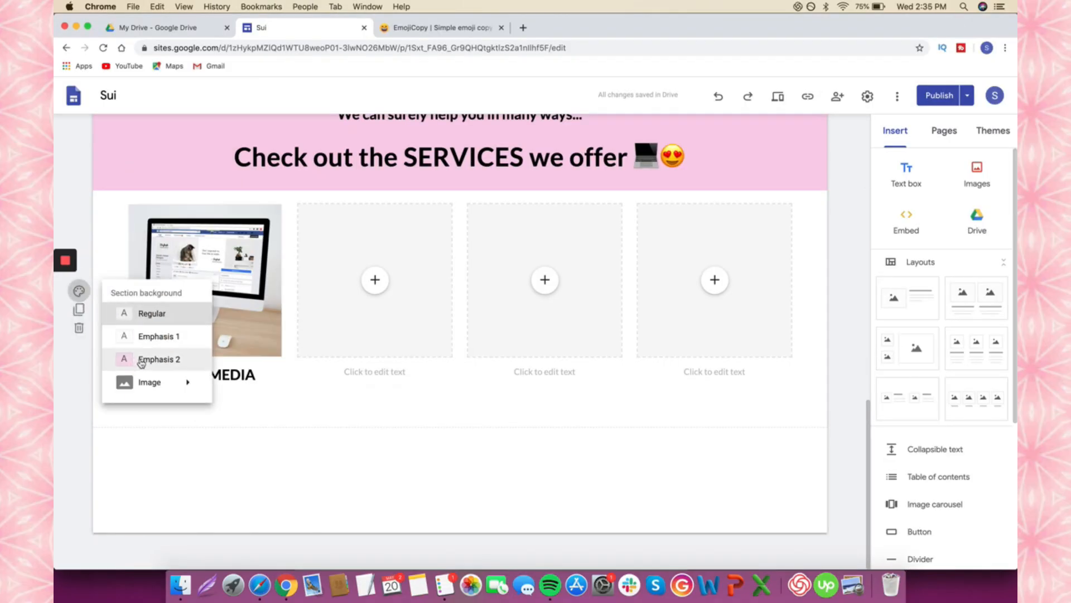
pyautogui.click(140, 360)
pyautogui.scroll(2, 311, 330)
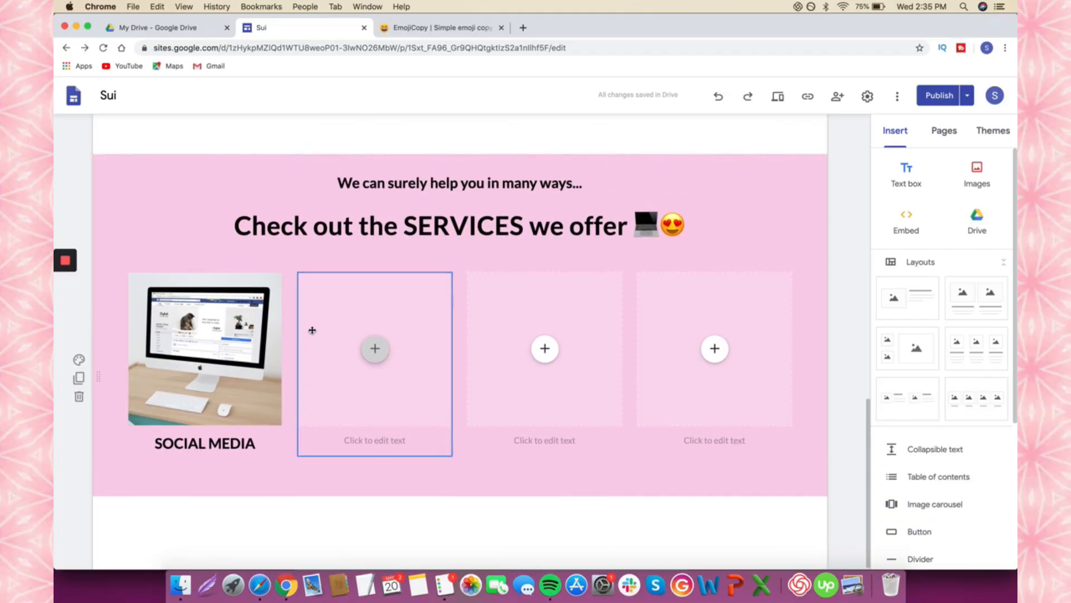
pyautogui.scroll(5, 368, 279)
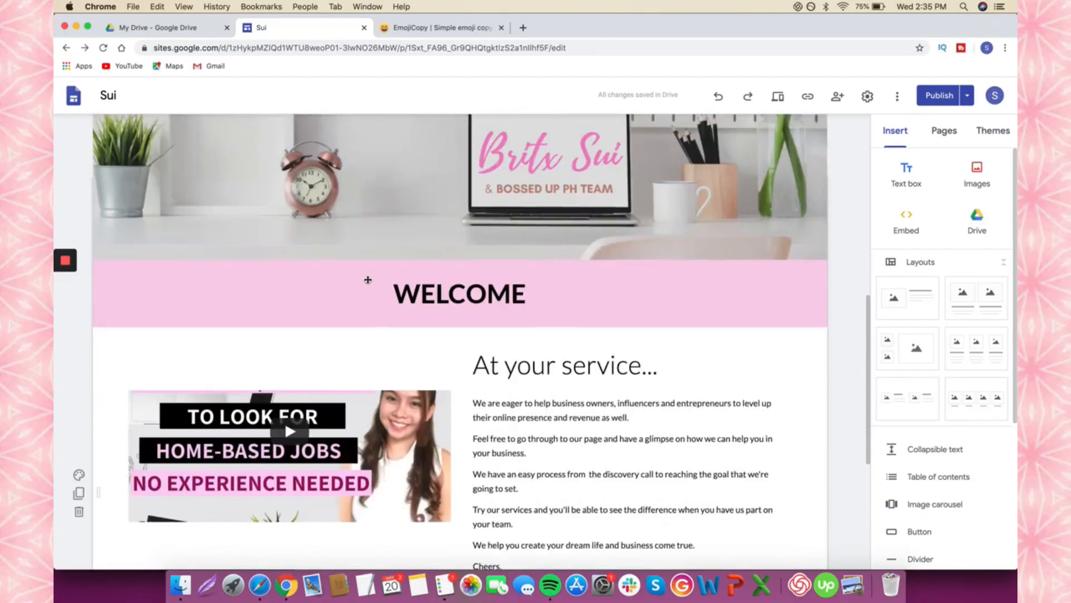
pyautogui.scroll(-6, 368, 279)
pyautogui.scroll(-2, 368, 283)
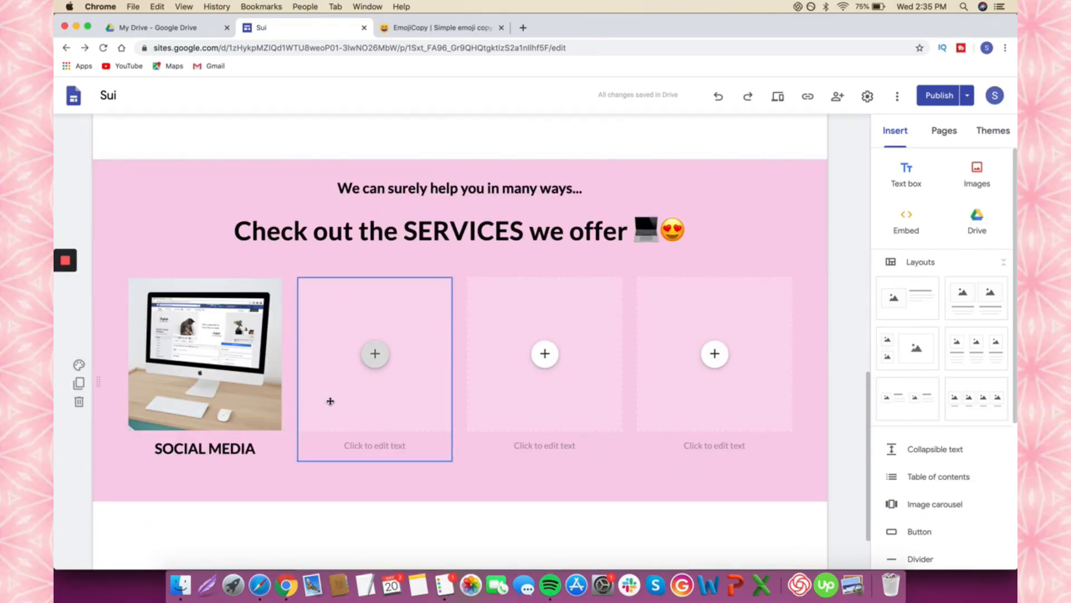
pyautogui.scroll(-2, 351, 489)
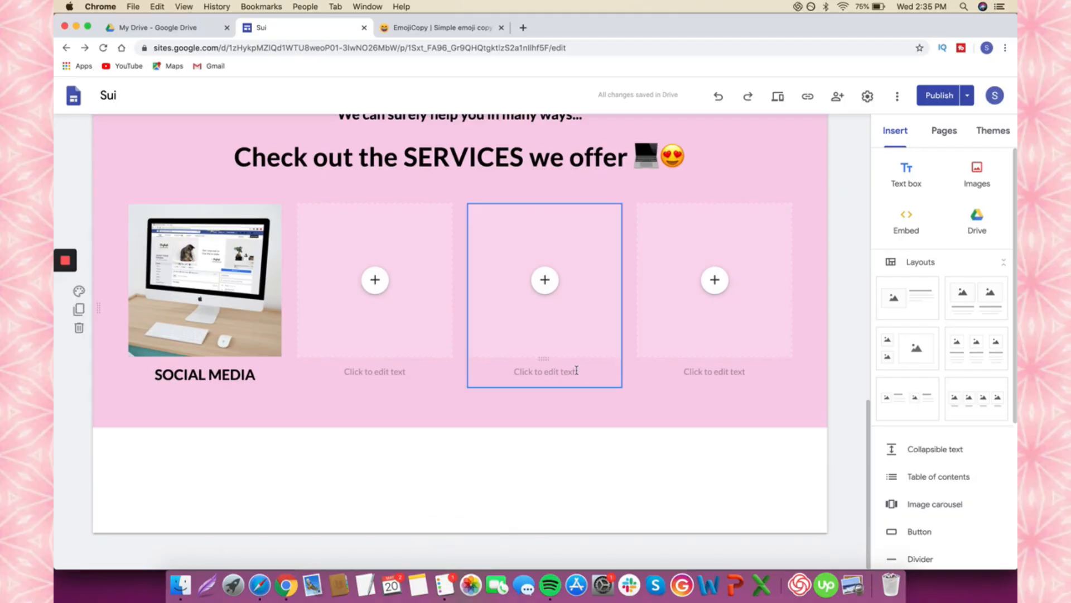
pyautogui.click(913, 179)
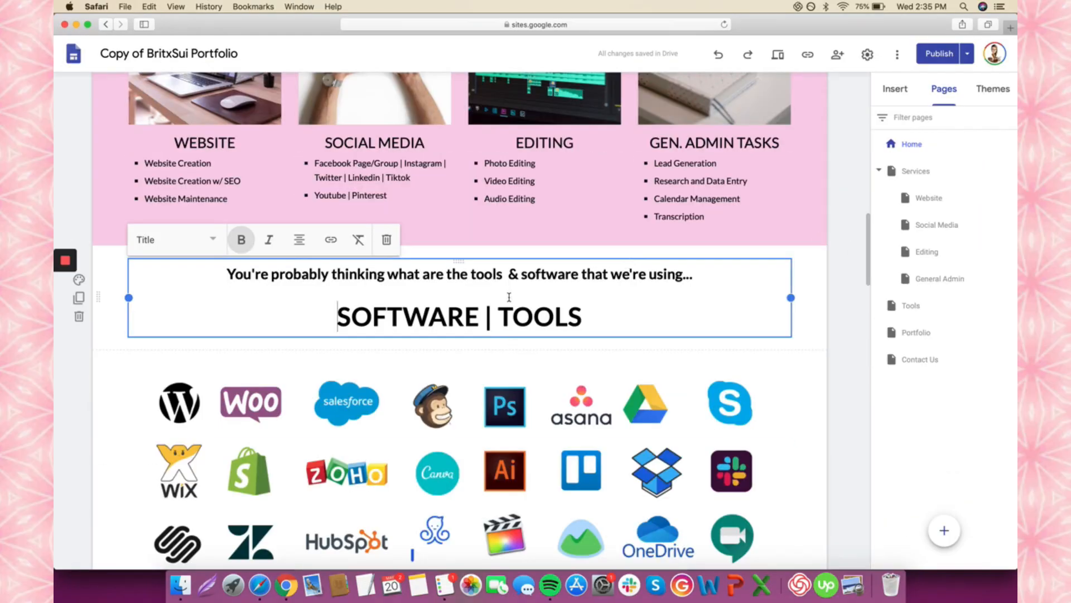
# - Copy the reference tools lead-in and 'SOFTWARE | TOOLS' heading into the new Sui text box
pyautogui.press('super+a')
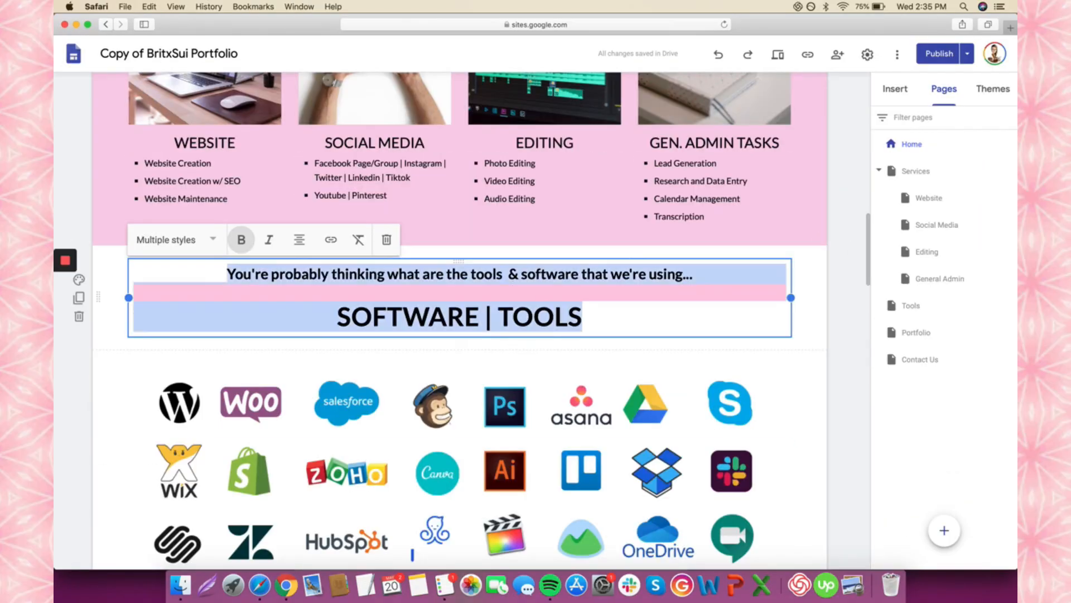
pyautogui.press('super+Tab')
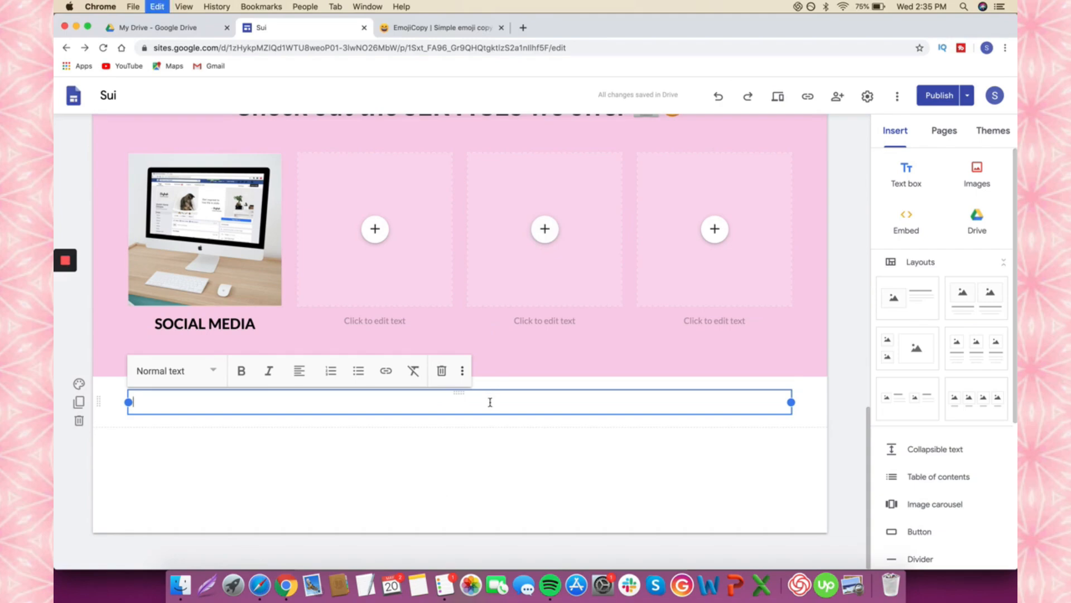
pyautogui.write("You're probably thinking what are the tools & software that we're using...  SOFTWARE | TOOLS")
pyautogui.scroll(-3, 490, 404)
pyautogui.click(498, 448)
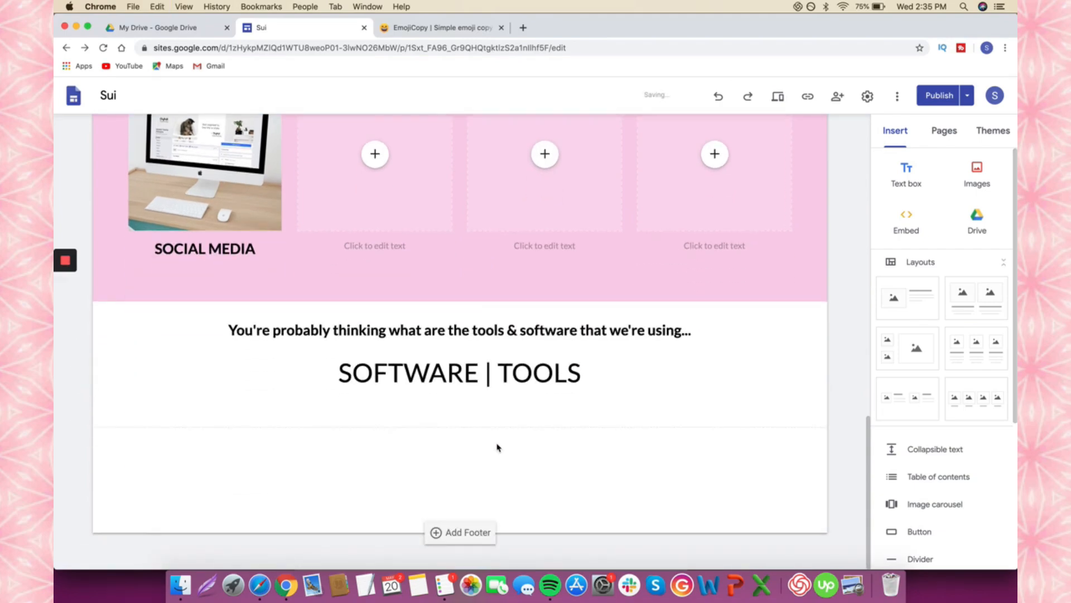
pyautogui.press('super+Tab')
pyautogui.scroll(-5, 501, 442)
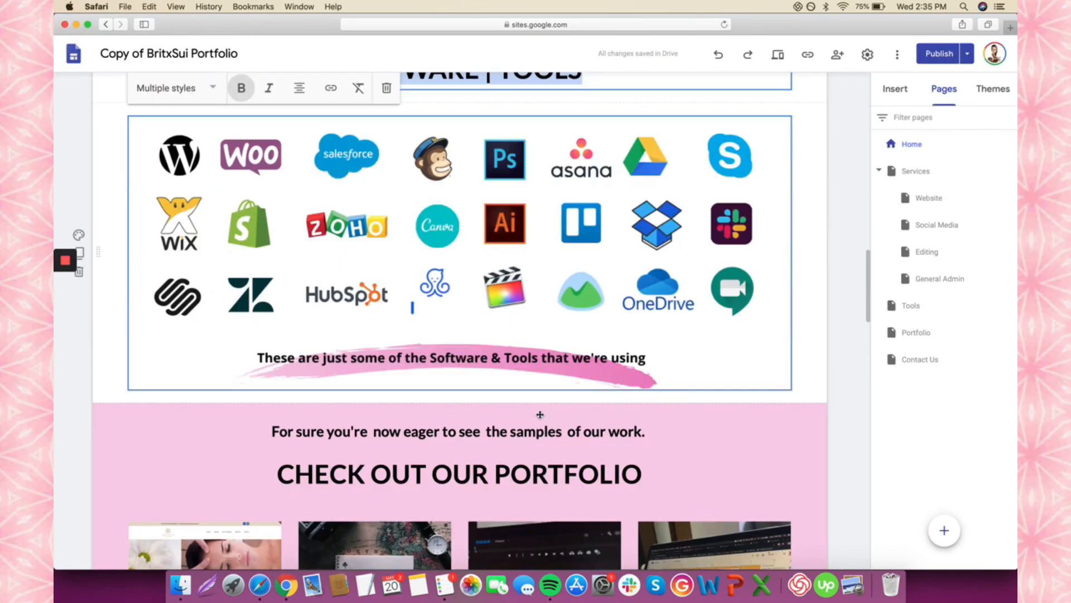
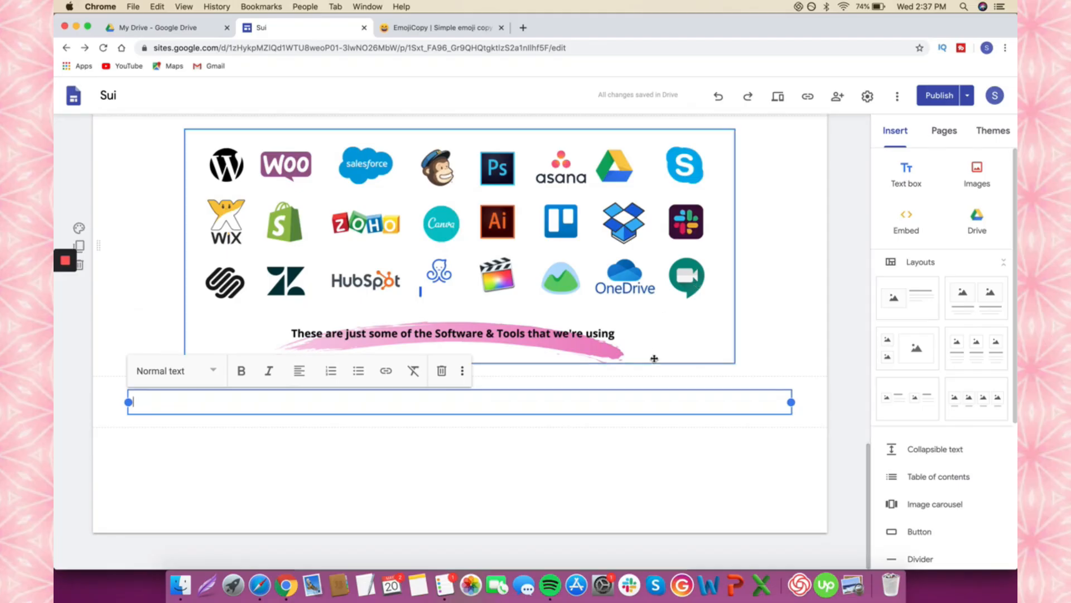
# - Paste 'For sure you're now eager to see the samples of our work.' and 'CHECK OUT OUR PORTFOLIO', and make the section pink
pyautogui.write("For sure you're now eager to see the samples of our work. CHECK OUT OUR PORTFOLIO")
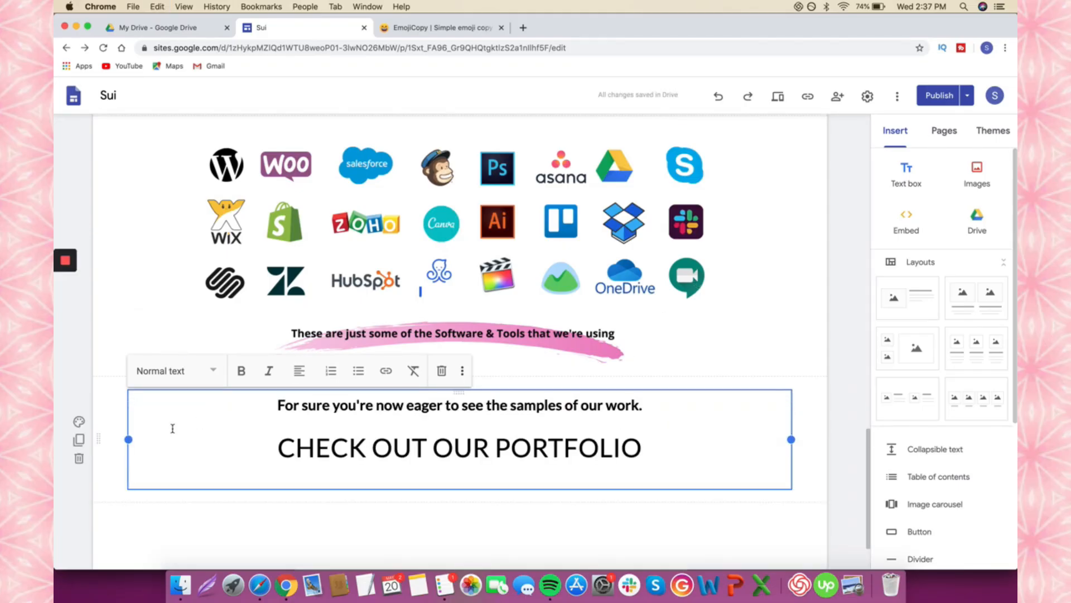
pyautogui.click(148, 491)
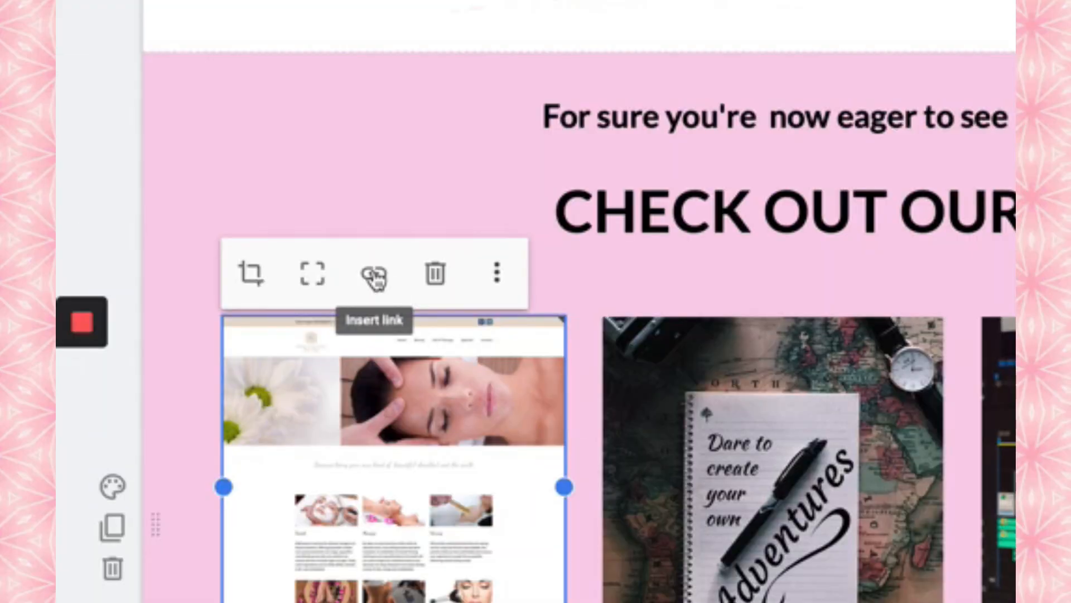
# - Apply the Drive folder link to the Social Media image in the portfolio copy
pyautogui.click(374, 275)
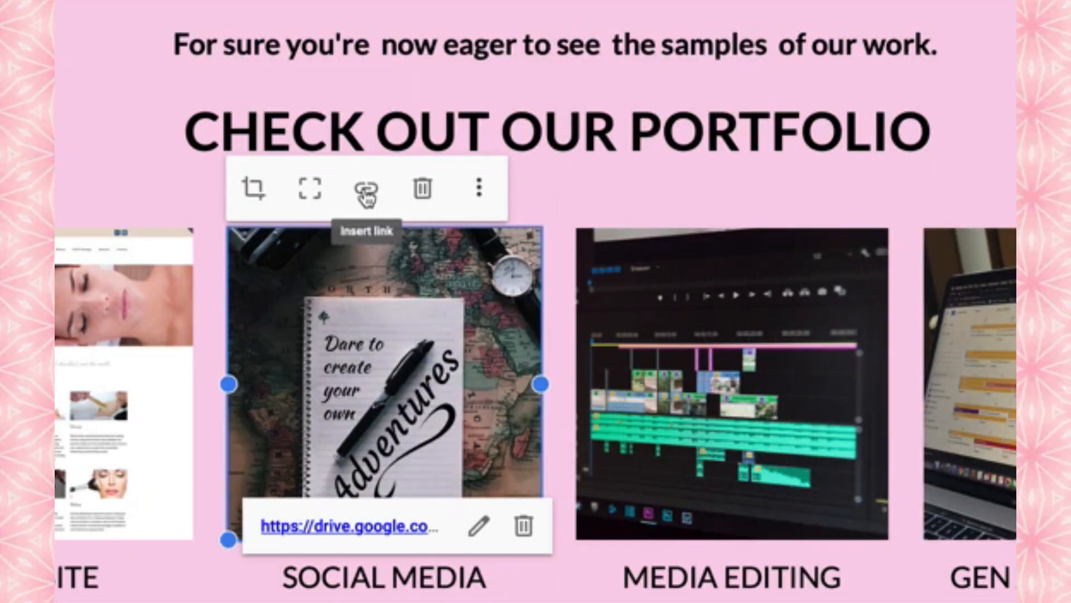
pyautogui.click(366, 192)
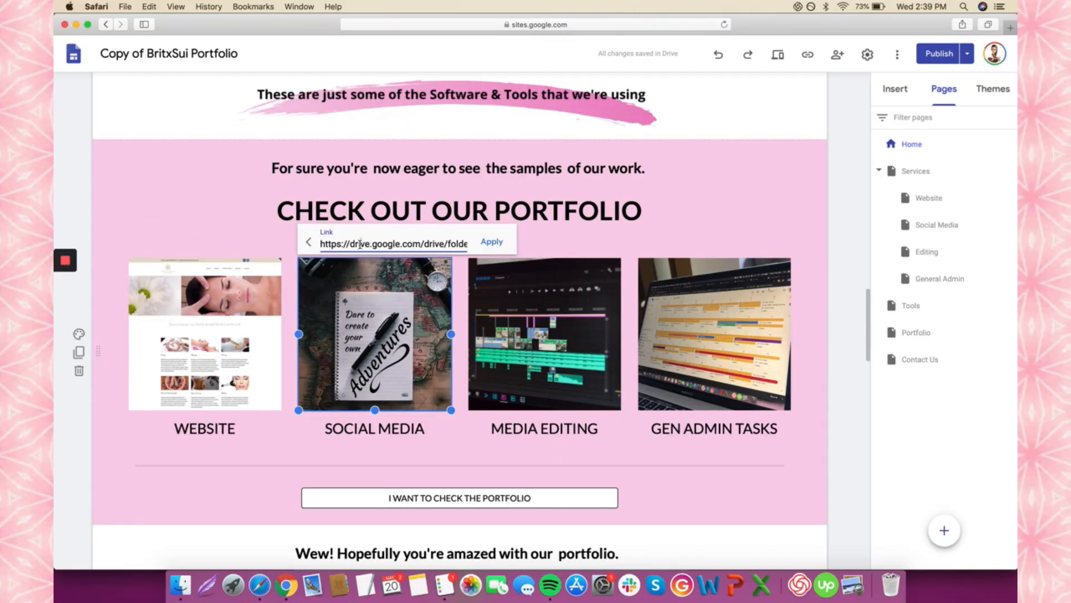
pyautogui.click(491, 243)
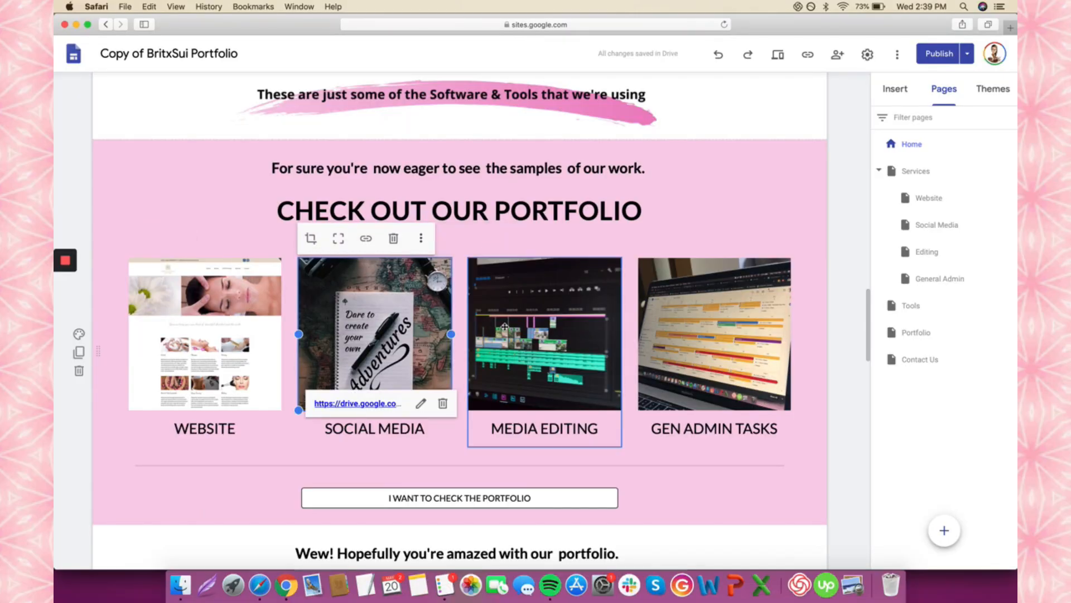
# - Start editing the link of the 'I WANT TO CHECK THE PORTFOLIO' button
pyautogui.scroll(-6, 505, 326)
pyautogui.scroll(2, 552, 178)
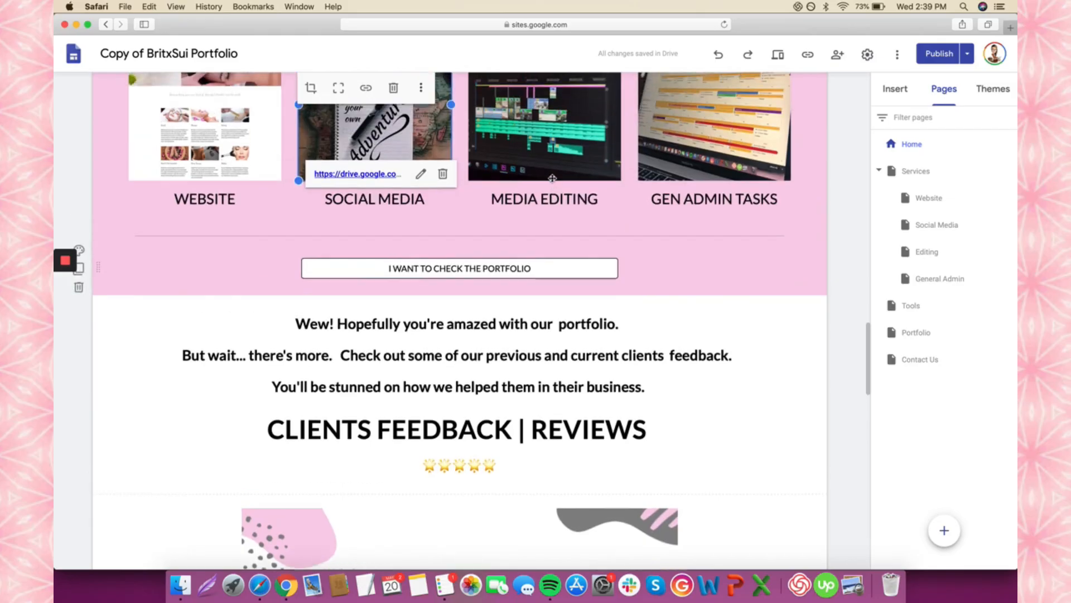
pyautogui.scroll(2, 552, 177)
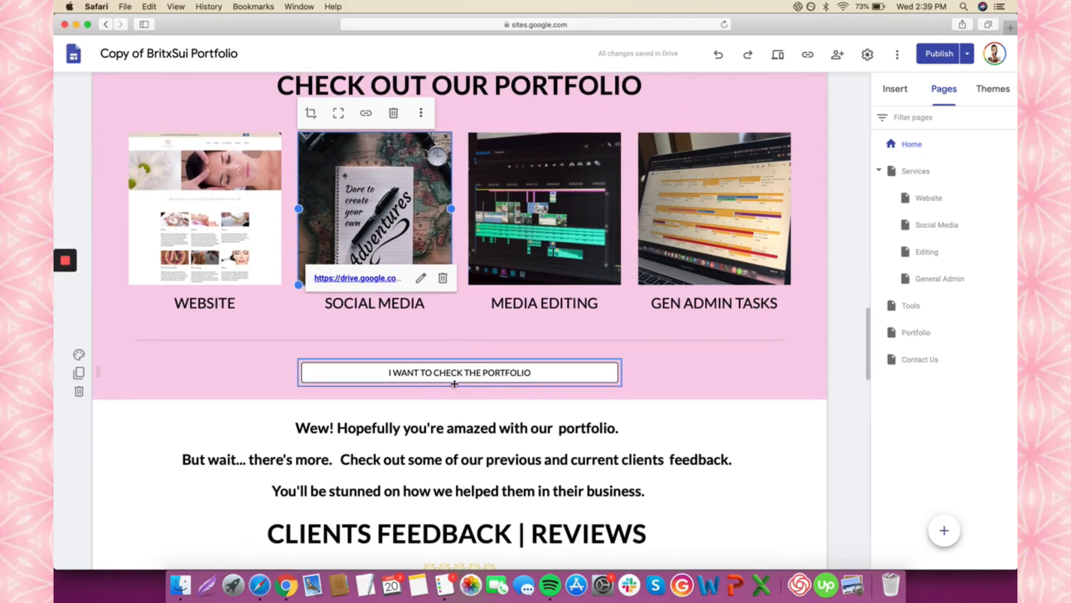
pyautogui.click(467, 371)
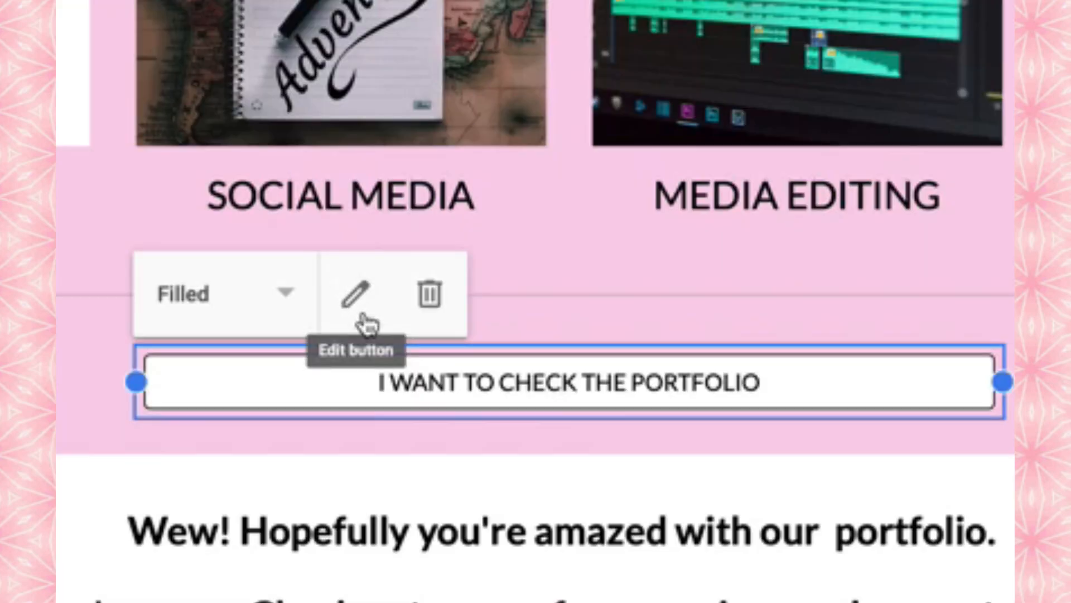
pyautogui.click(380, 340)
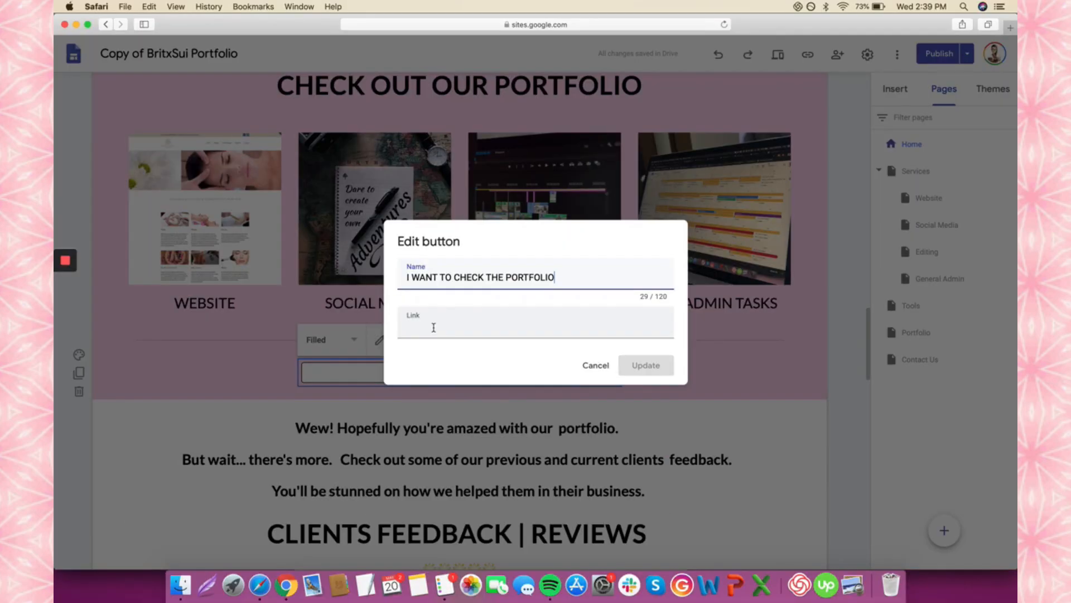
pyautogui.click(434, 328)
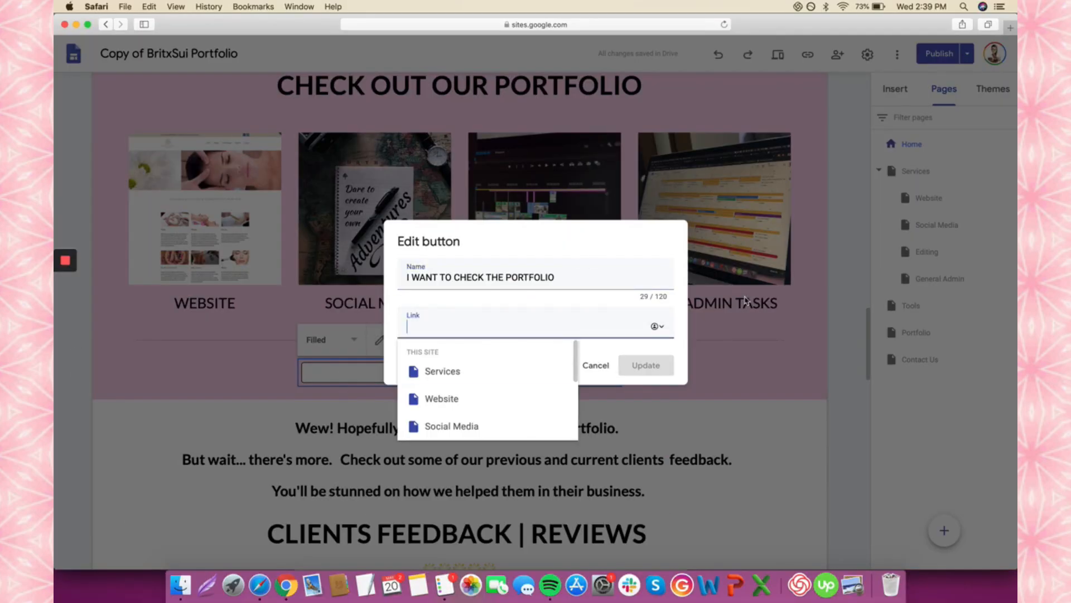
pyautogui.click(287, 584)
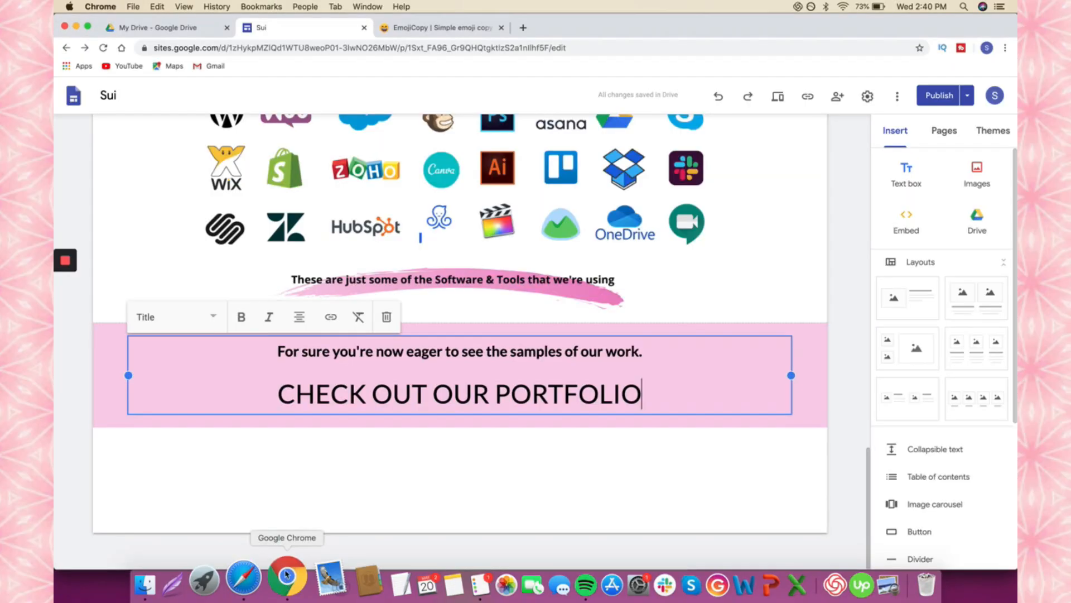
# - Copy the Portfolio folder's web address from Google Drive
pyautogui.click(211, 31)
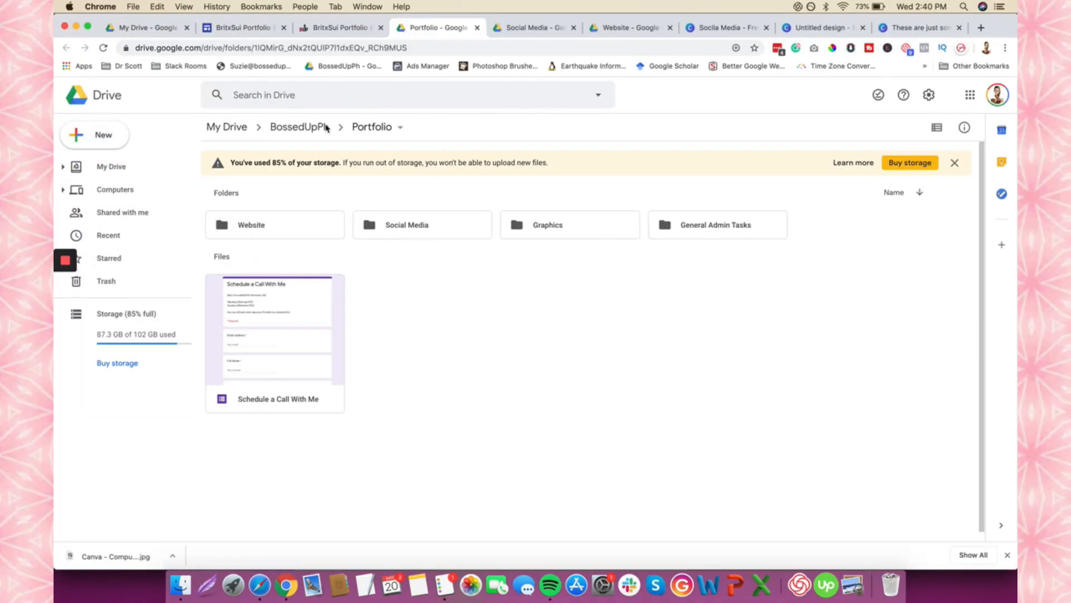
pyautogui.click(354, 47)
pyautogui.rightClick(354, 44)
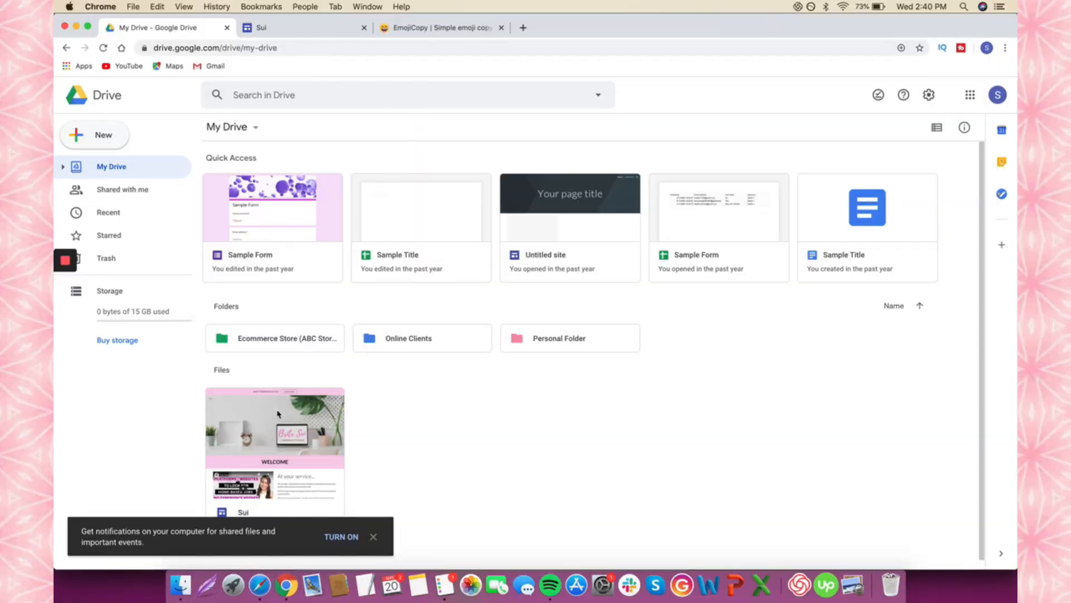
pyautogui.click(249, 583)
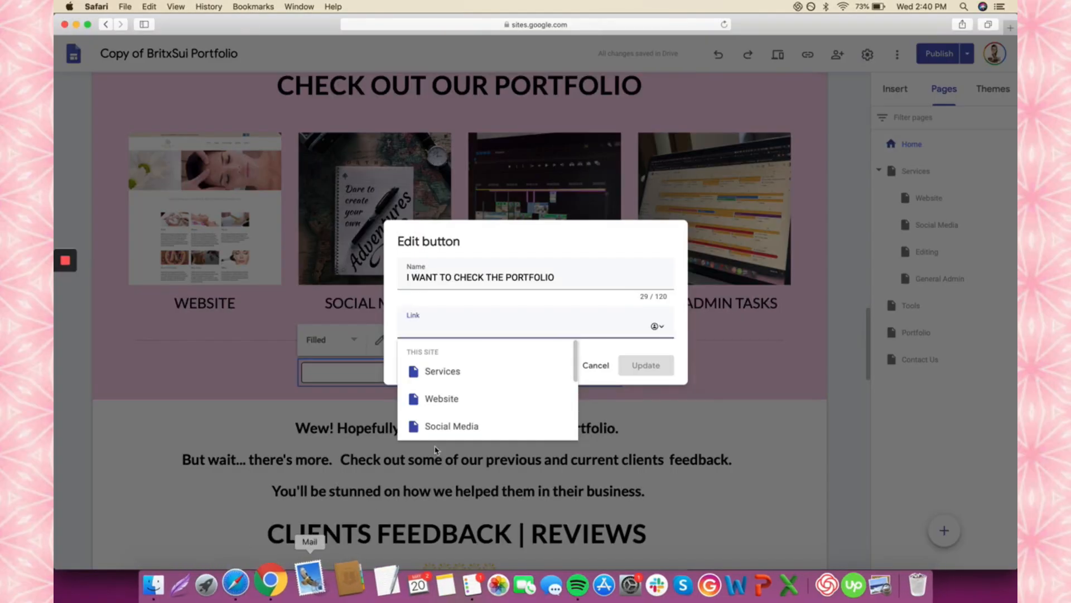
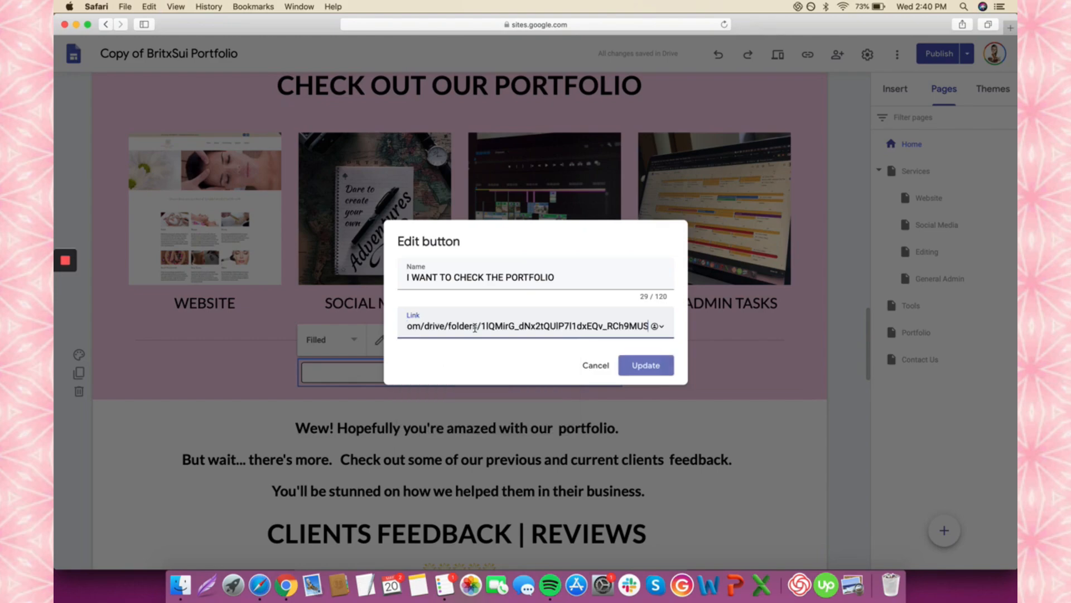
# - Link the portfolio button to the Drive Portfolio folder and save the change
pyautogui.click(656, 370)
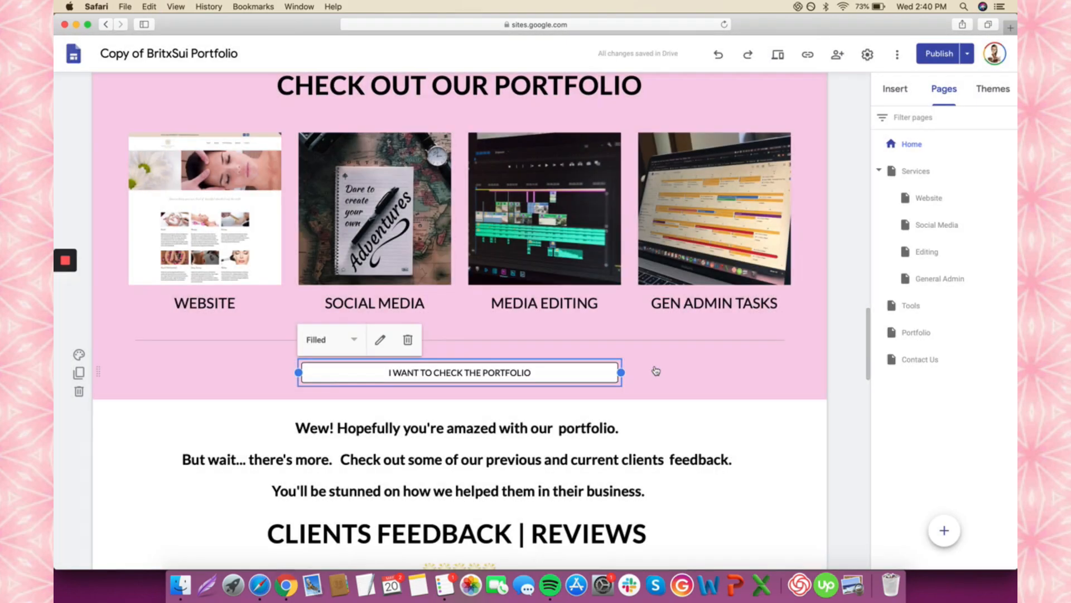
pyautogui.click(827, 393)
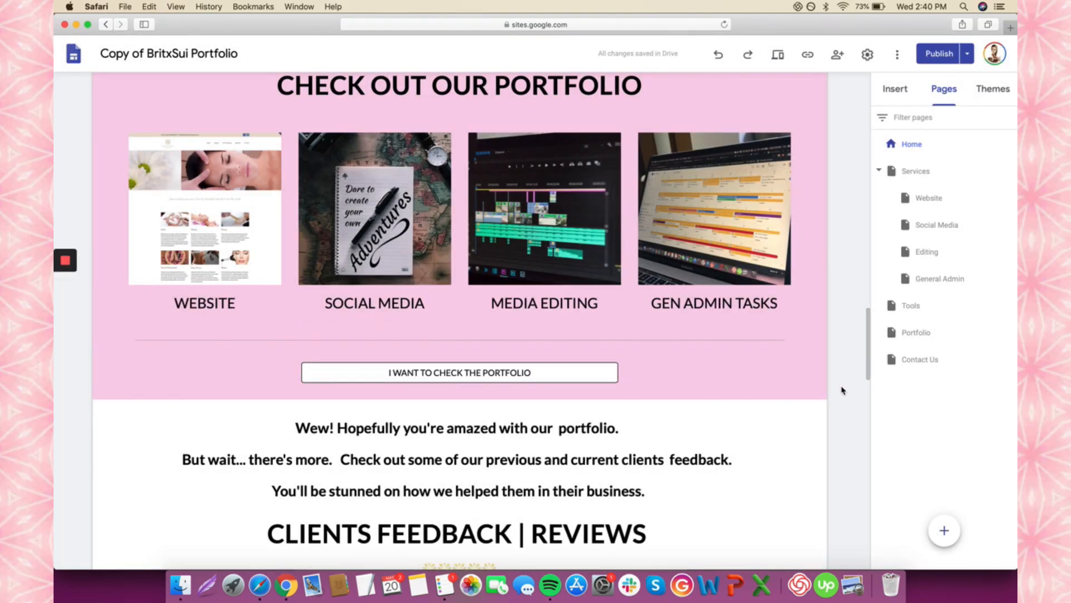
pyautogui.click(898, 89)
pyautogui.scroll(-3, 907, 231)
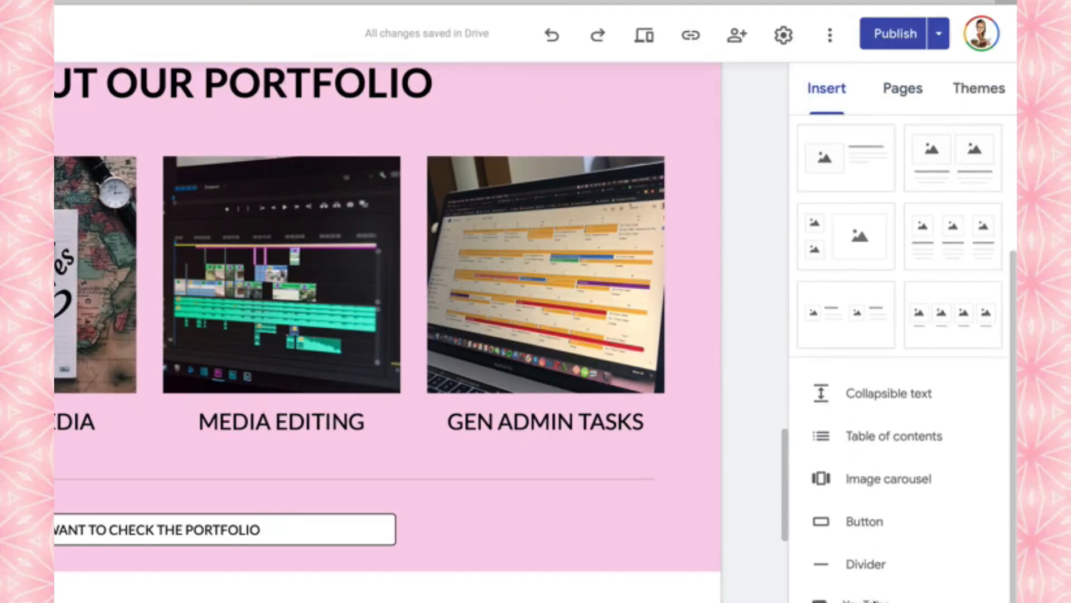
pyautogui.scroll(-1, 873, 601)
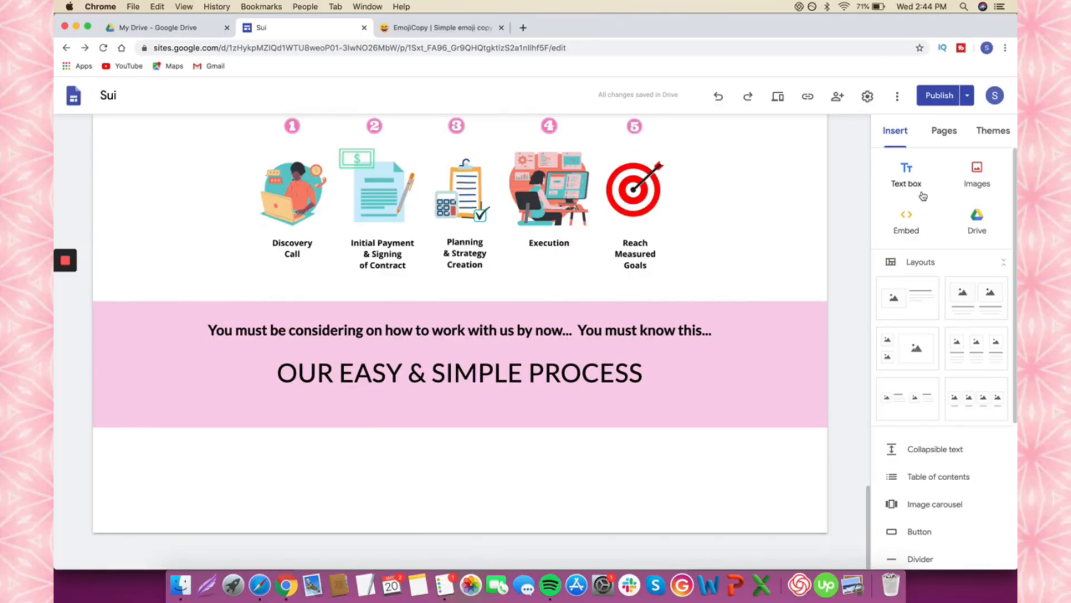
# - Upload the 3.png process graphic onto the page
pyautogui.click(980, 189)
pyautogui.click(954, 214)
pyautogui.doubleClick(336, 123)
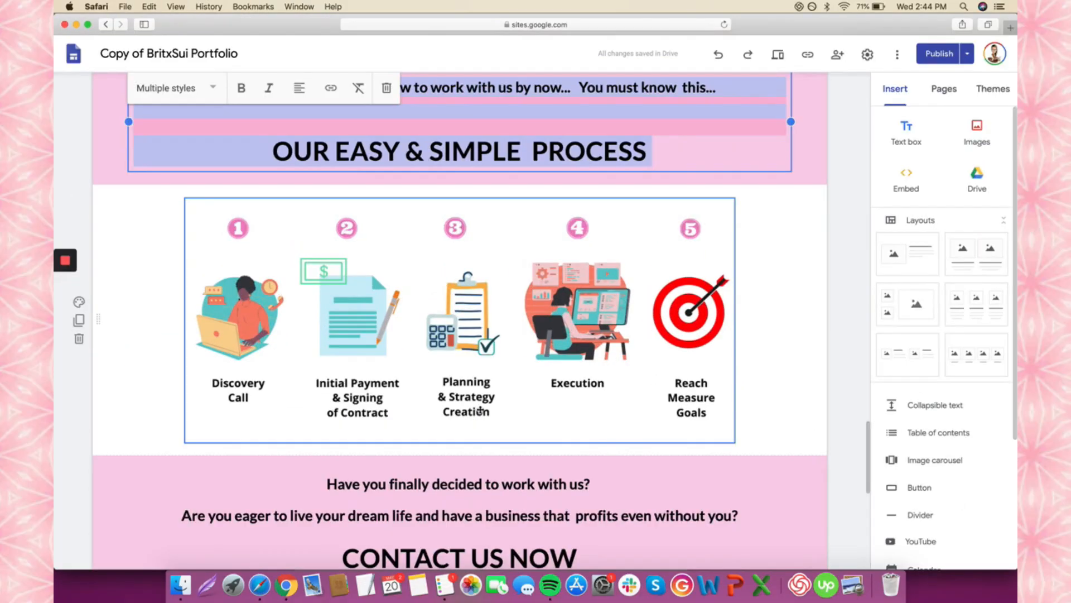
# - Make the process heading section pink and the graphic's section white (Regular)
pyautogui.click(147, 232)
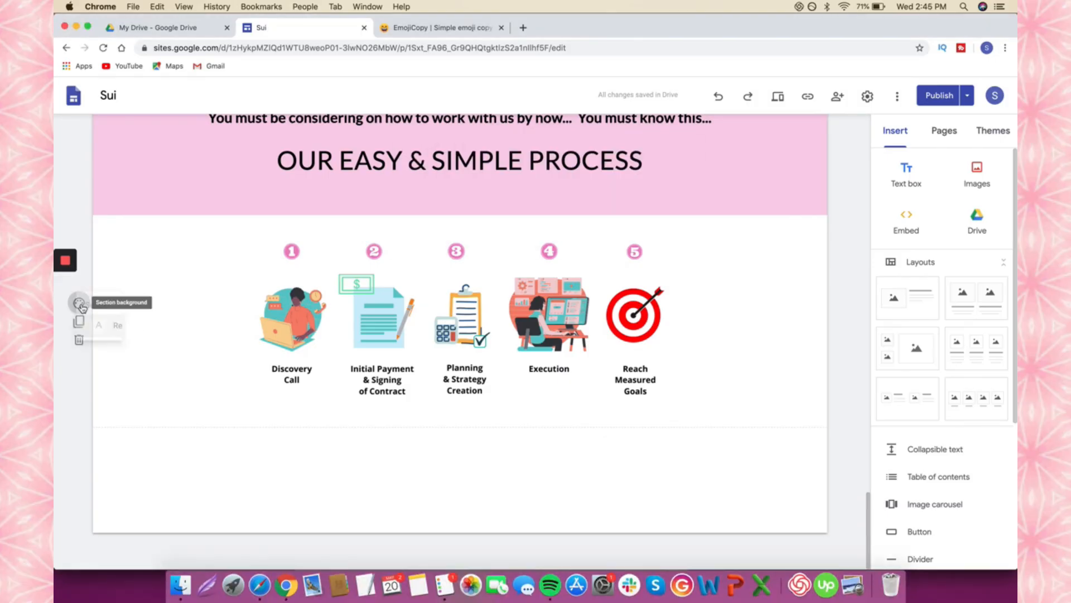
pyautogui.click(79, 303)
pyautogui.click(165, 371)
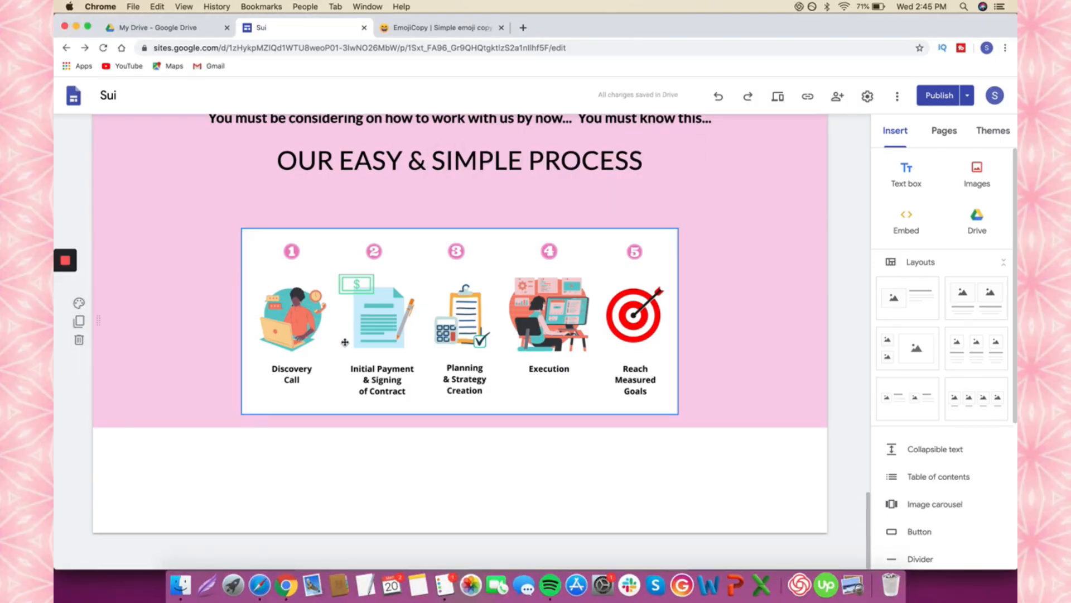
pyautogui.scroll(3, 351, 368)
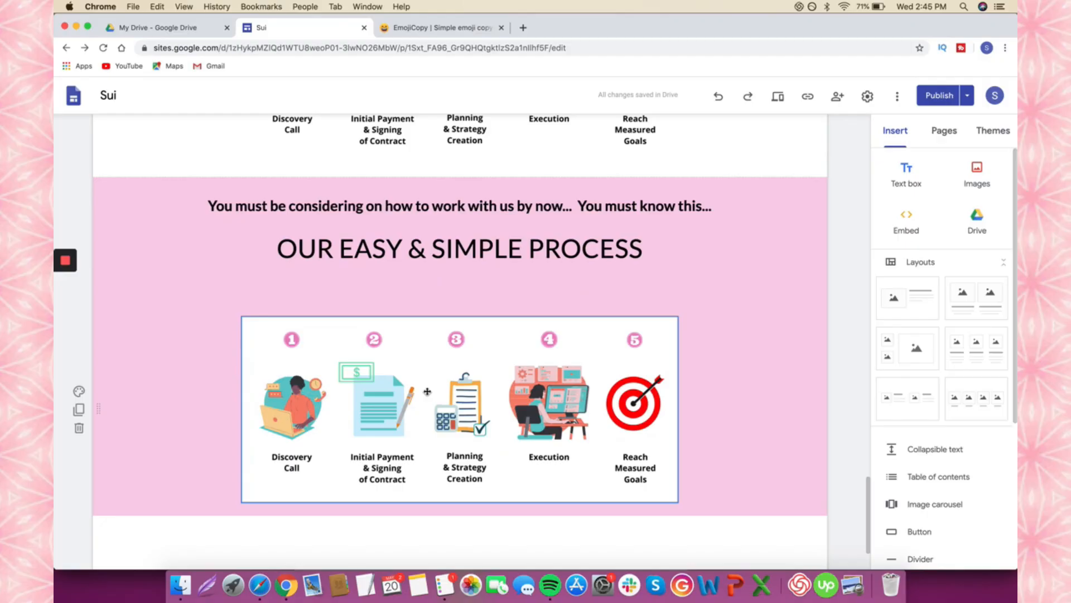
pyautogui.click(79, 390)
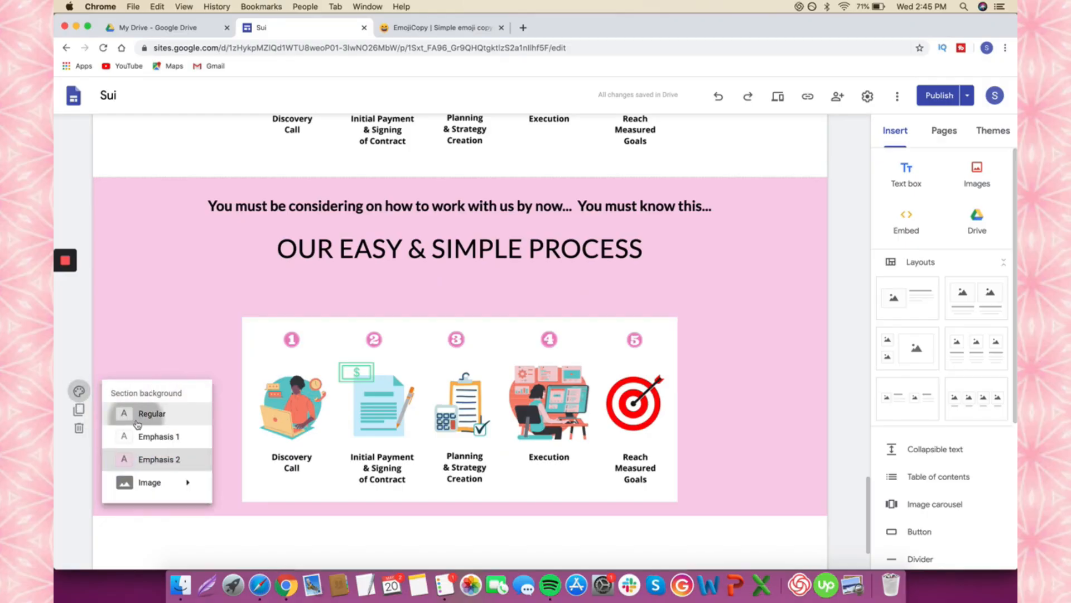
pyautogui.click(137, 414)
pyautogui.scroll(-3, 137, 424)
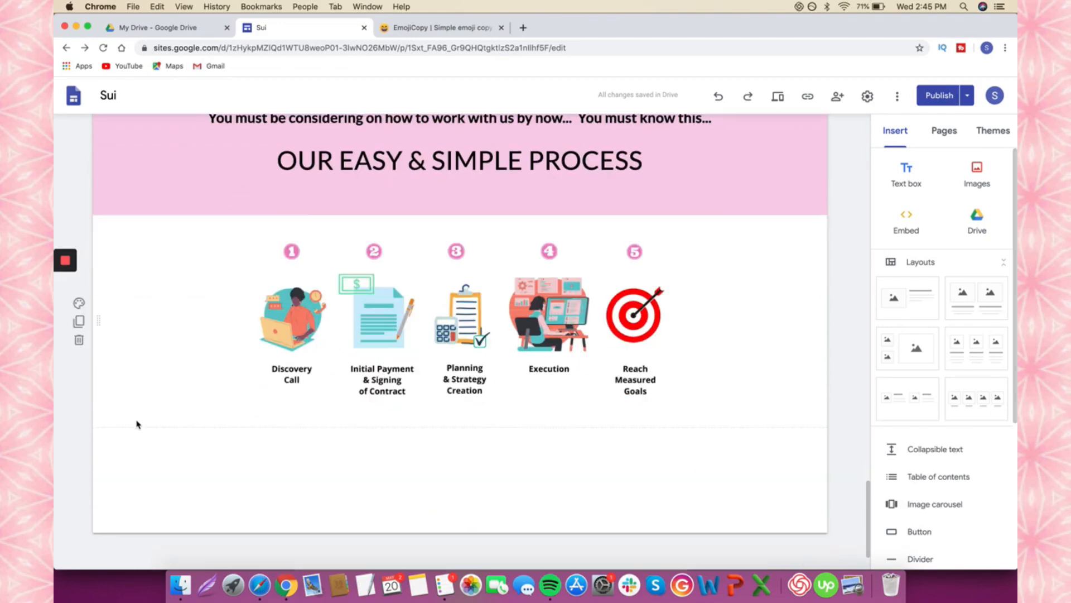
pyautogui.scroll(-8, 137, 424)
# - Make the CONTACT US NOW section pink and add a four-column image layout below it
pyautogui.click(79, 347)
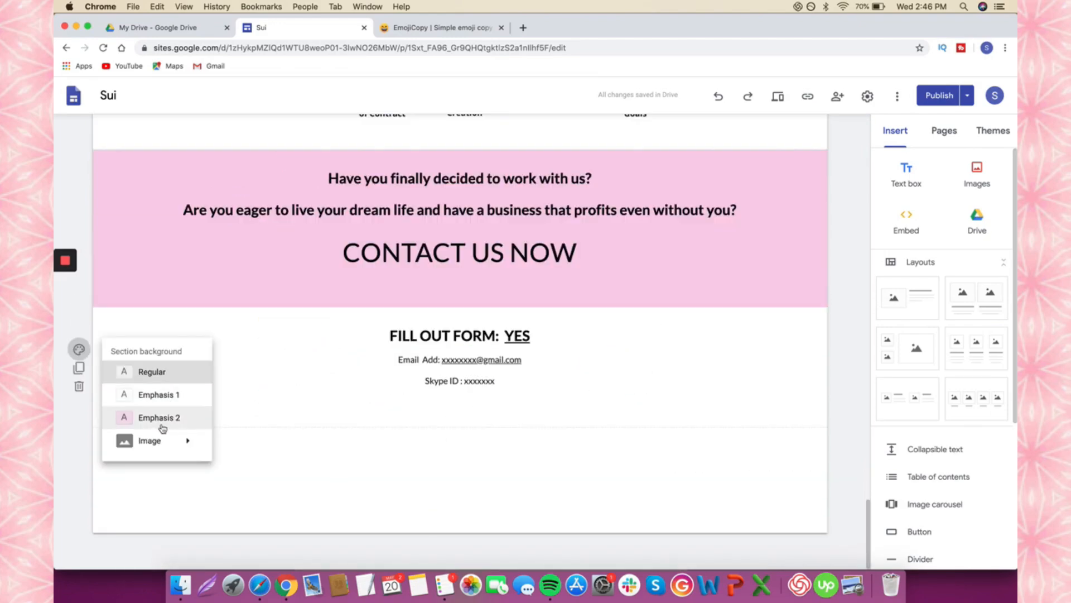
pyautogui.click(162, 422)
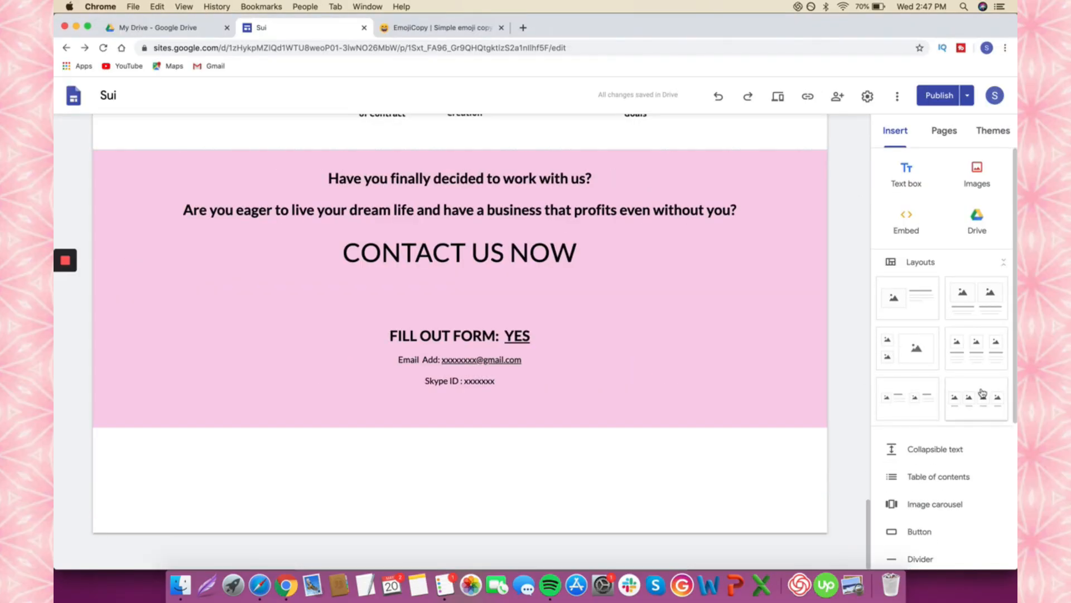
pyautogui.click(983, 392)
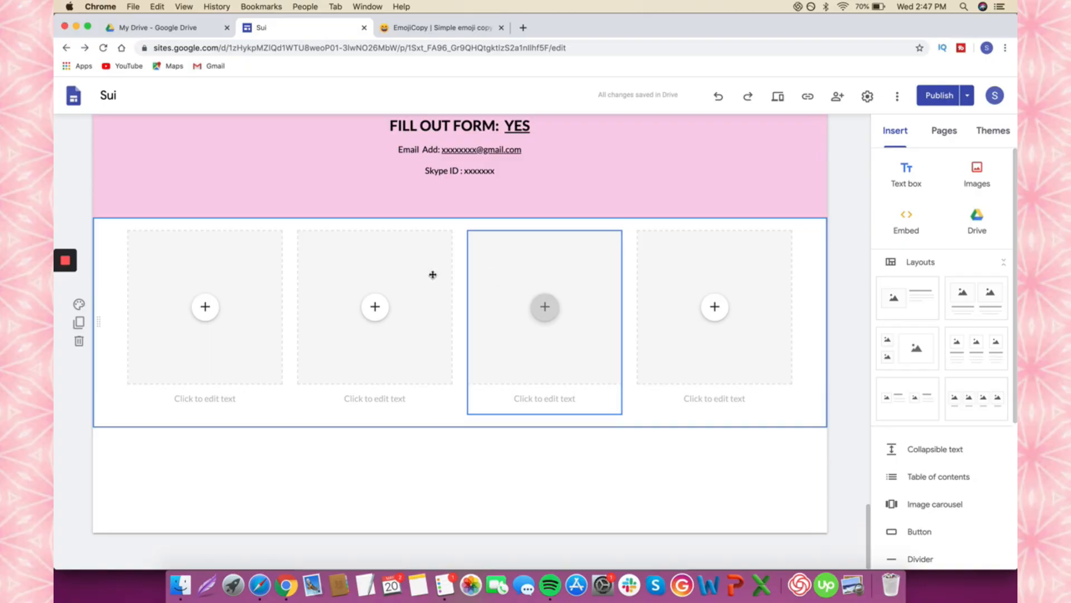
pyautogui.click(206, 306)
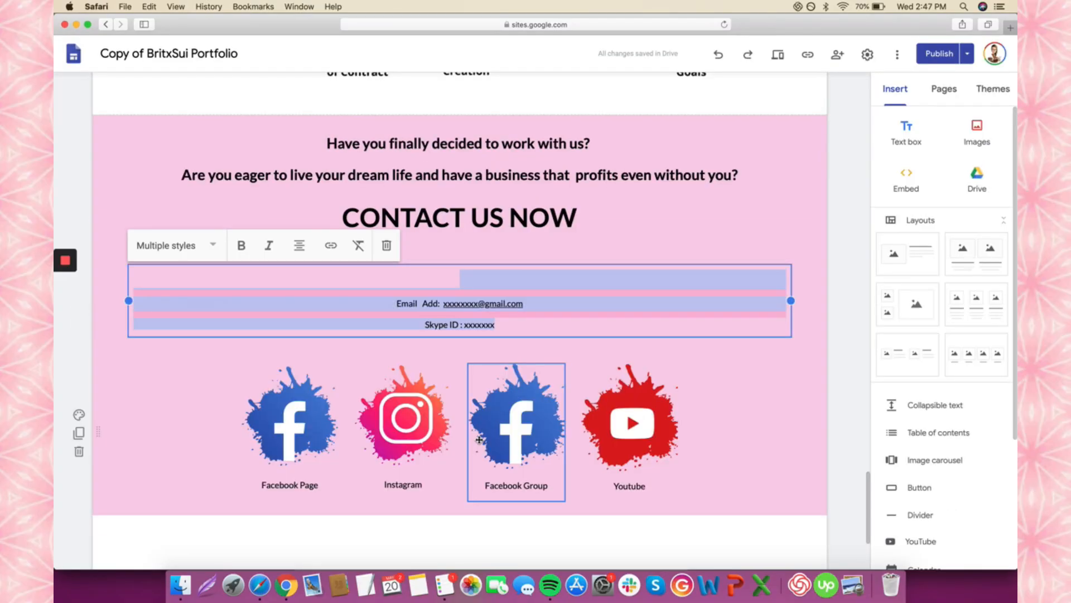
pyautogui.scroll(20, 478, 440)
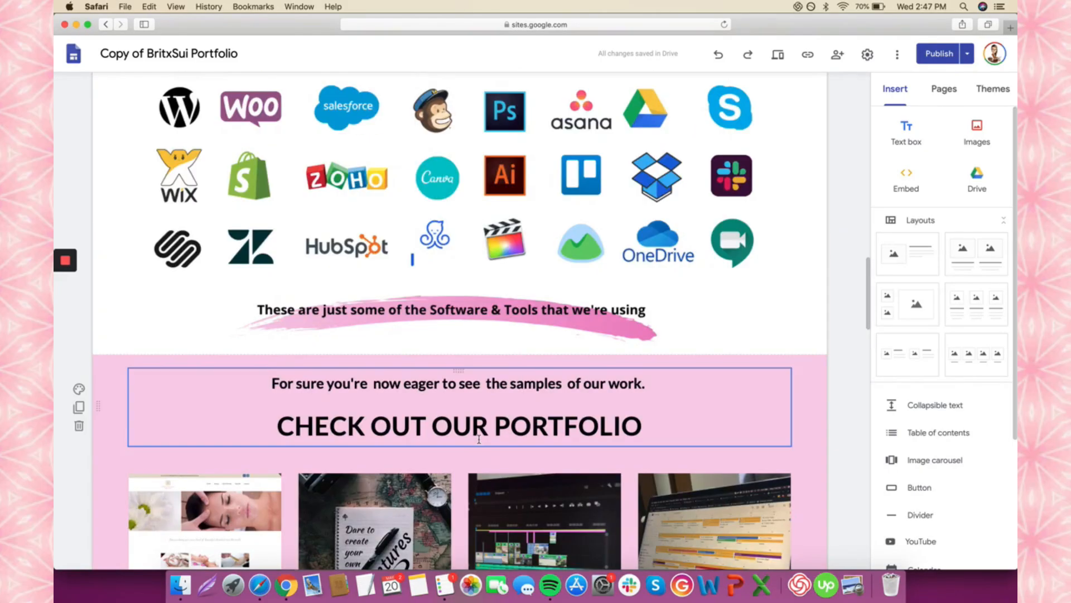
pyautogui.scroll(2, 478, 440)
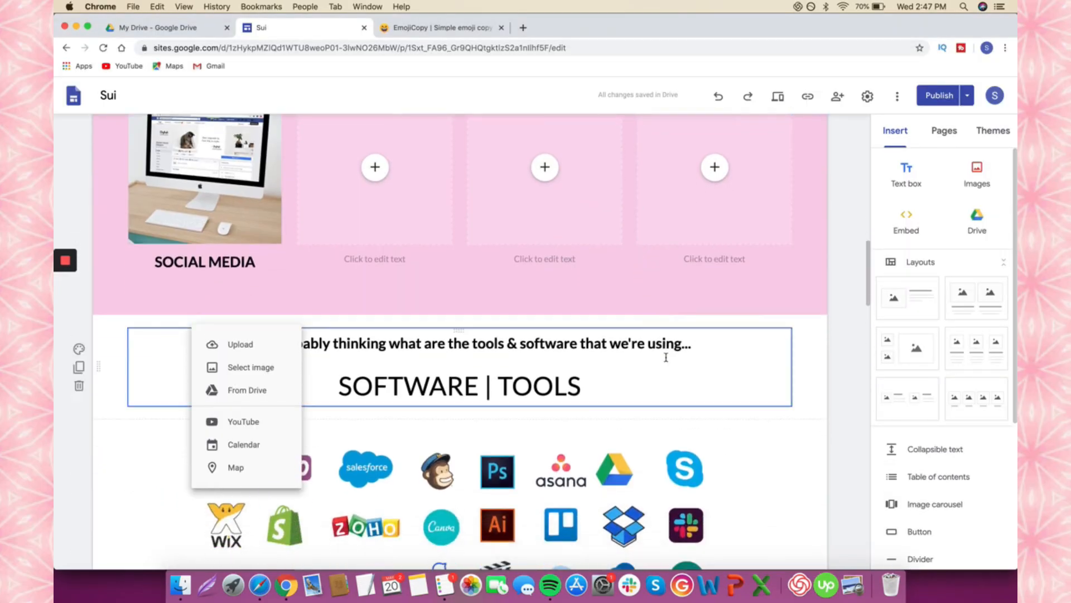
pyautogui.scroll(10, 665, 357)
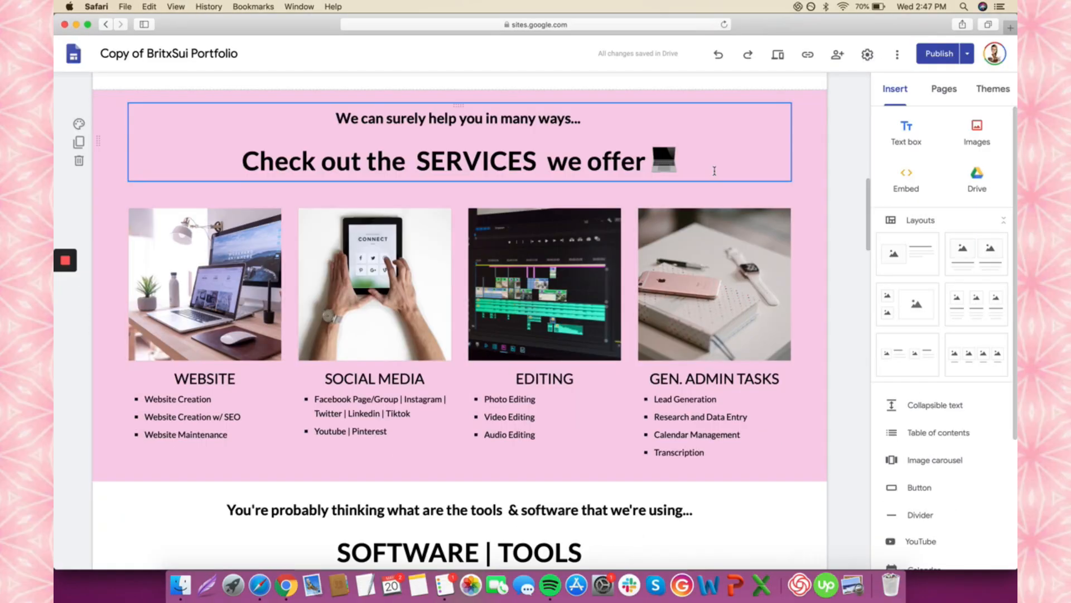
# - Create a Services page and place it after About Me
pyautogui.scroll(15, 714, 251)
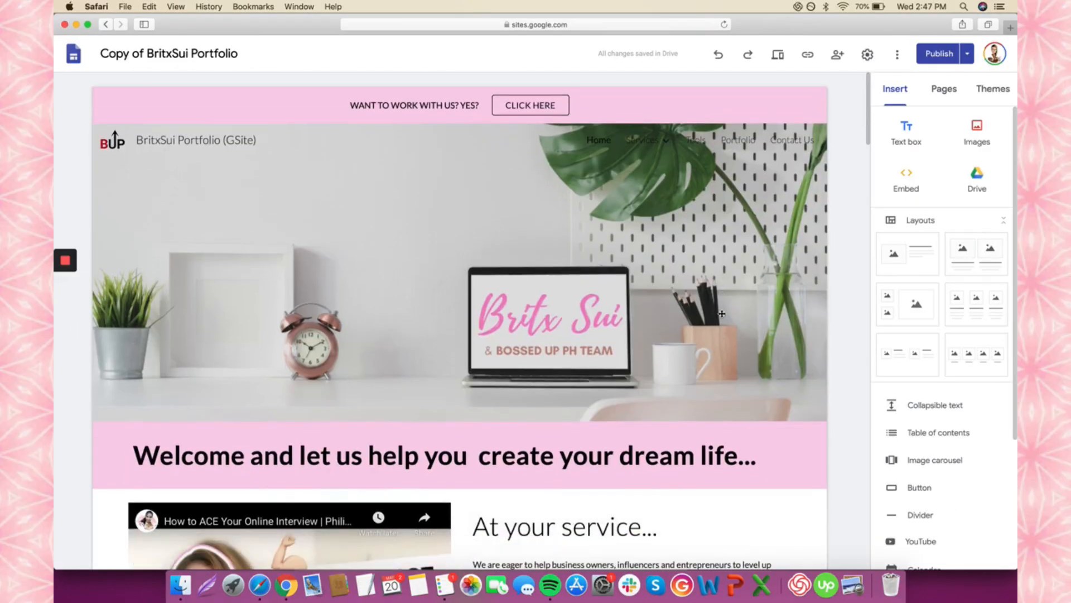
pyautogui.moveTo(649, 140)
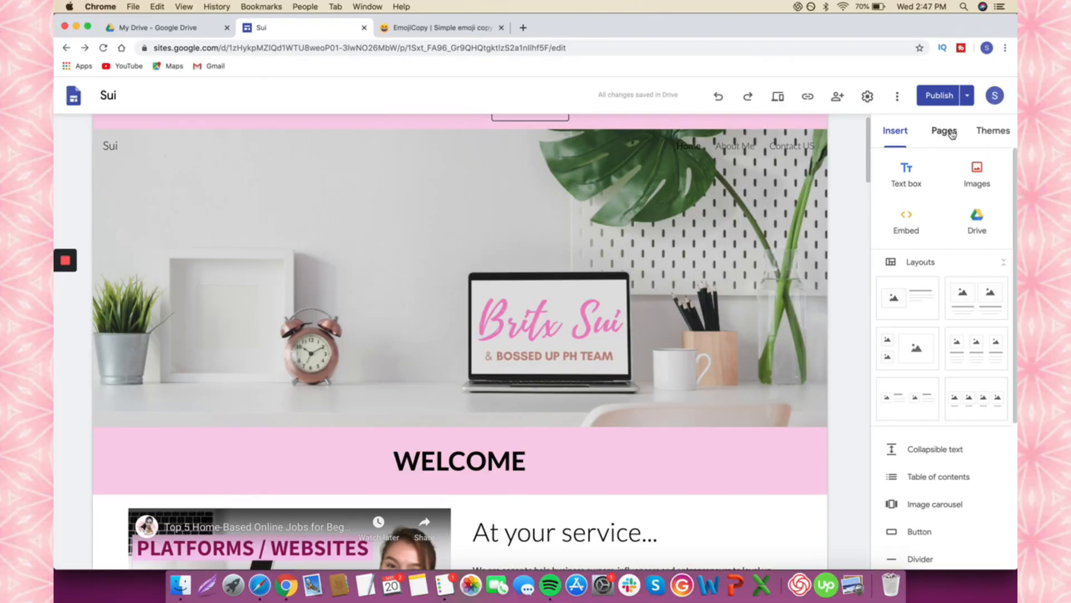
pyautogui.click(951, 132)
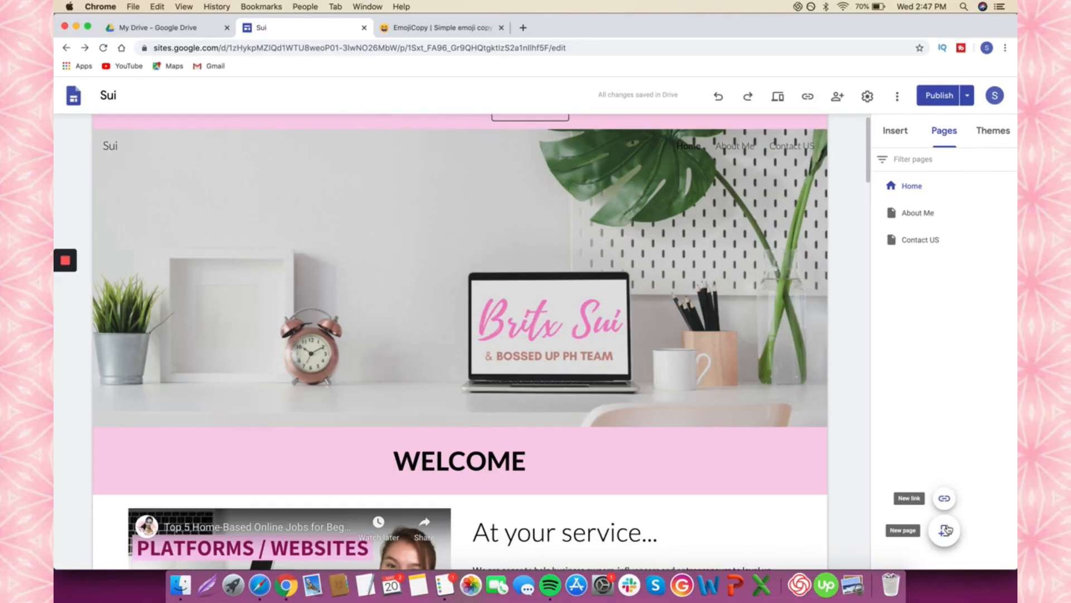
pyautogui.click(945, 530)
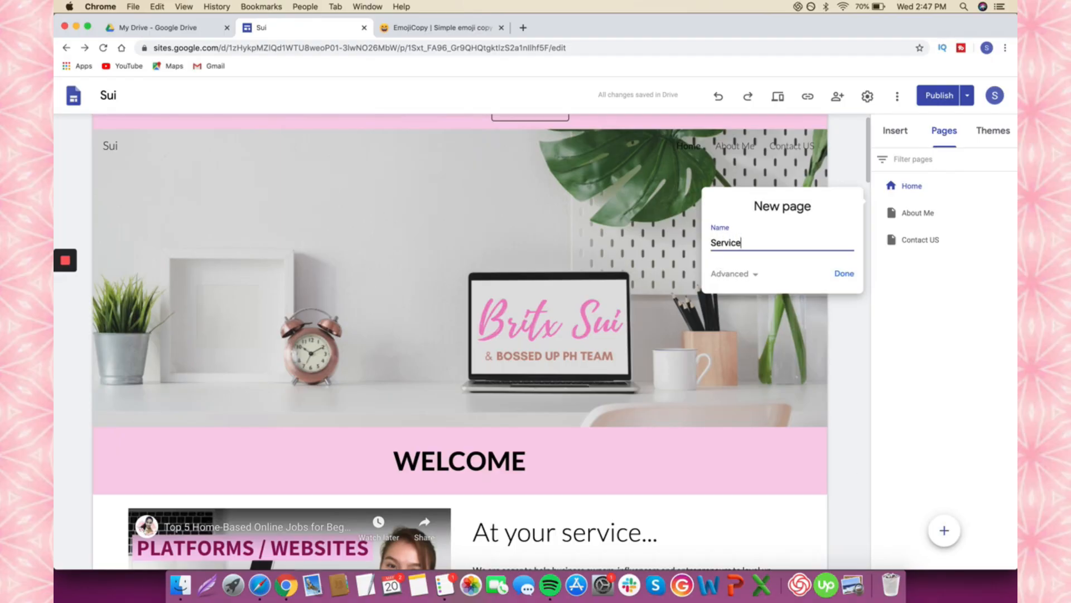
pyautogui.click(842, 274)
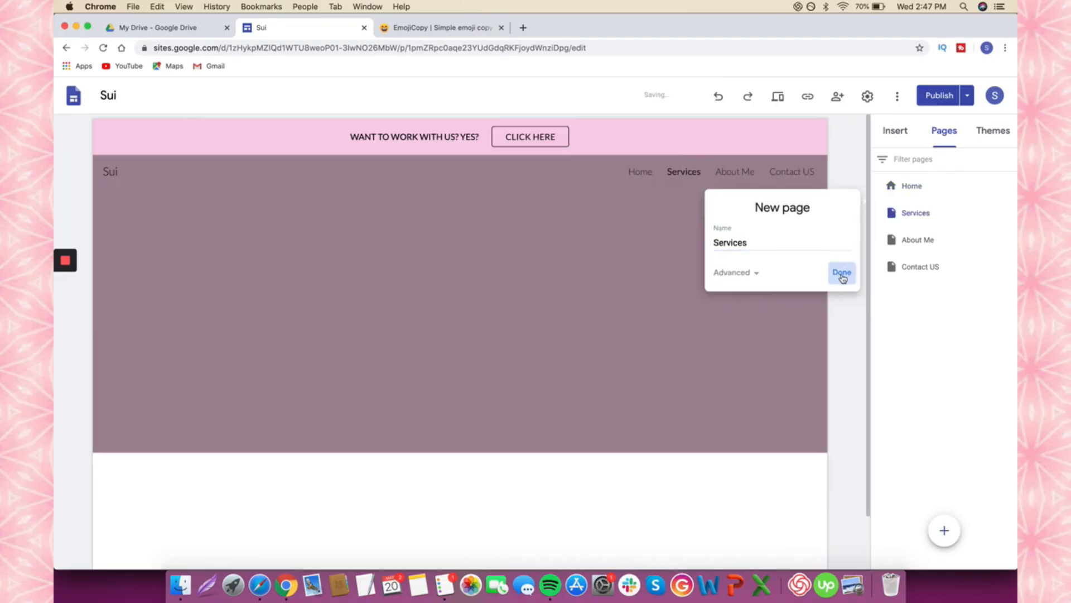
pyautogui.moveTo(763, 215); pyautogui.dragTo(765, 268)
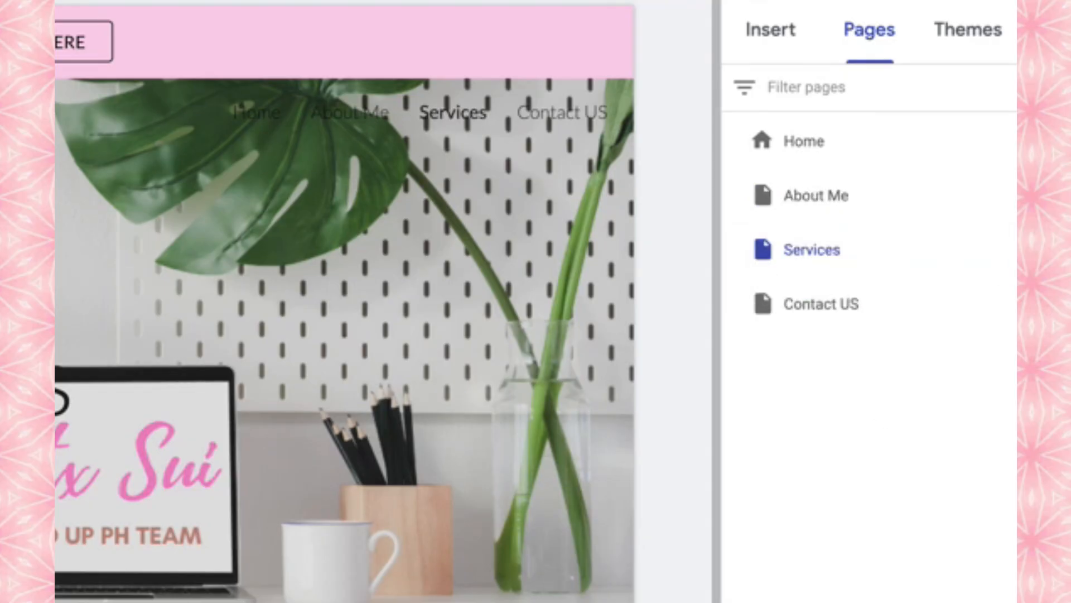
# - Add Social Media, Facebook, Instagram and Website subpages under Services, then review changes
pyautogui.click(1004, 251)
pyautogui.click(915, 426)
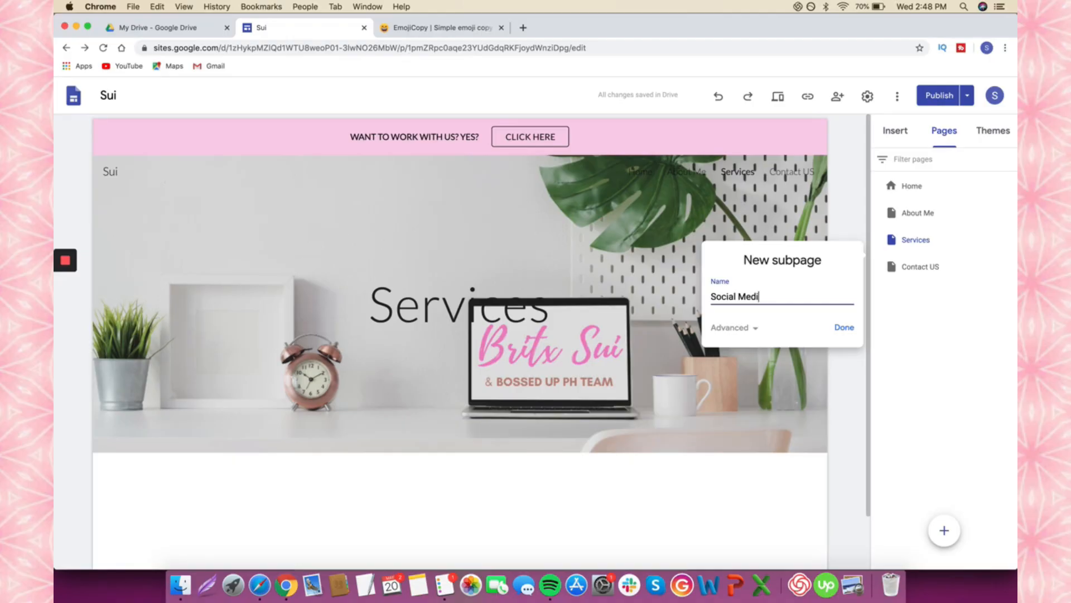
pyautogui.click(843, 327)
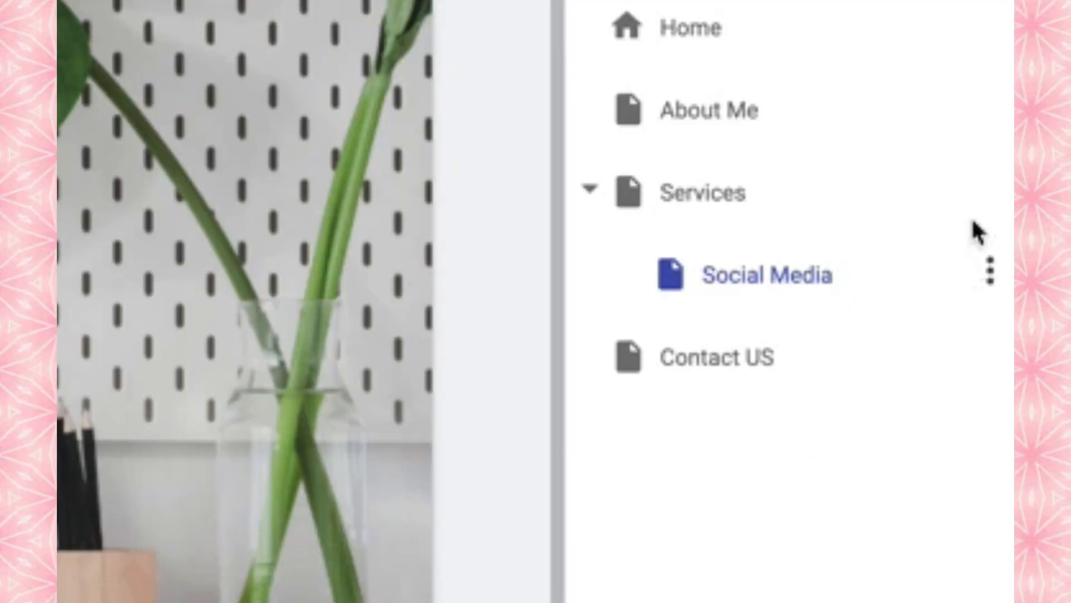
pyautogui.click(991, 193)
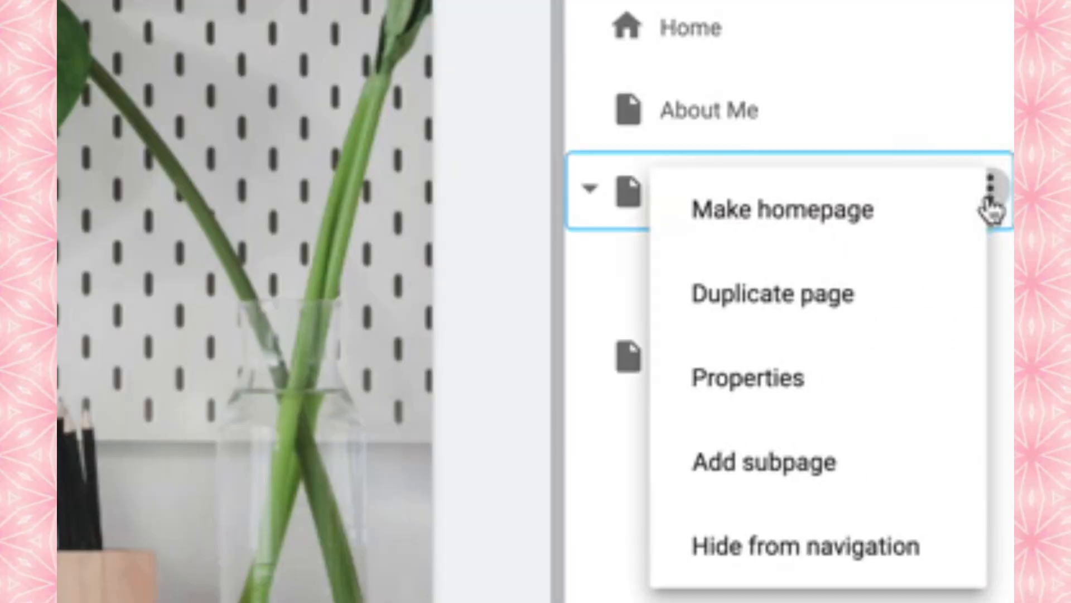
pyautogui.click(851, 473)
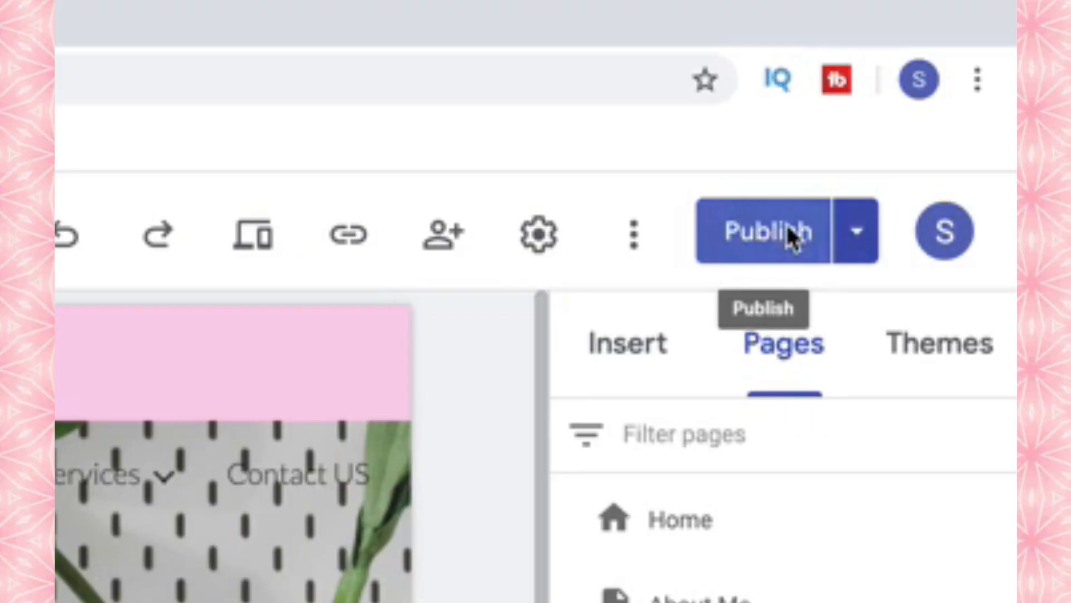
pyautogui.click(957, 97)
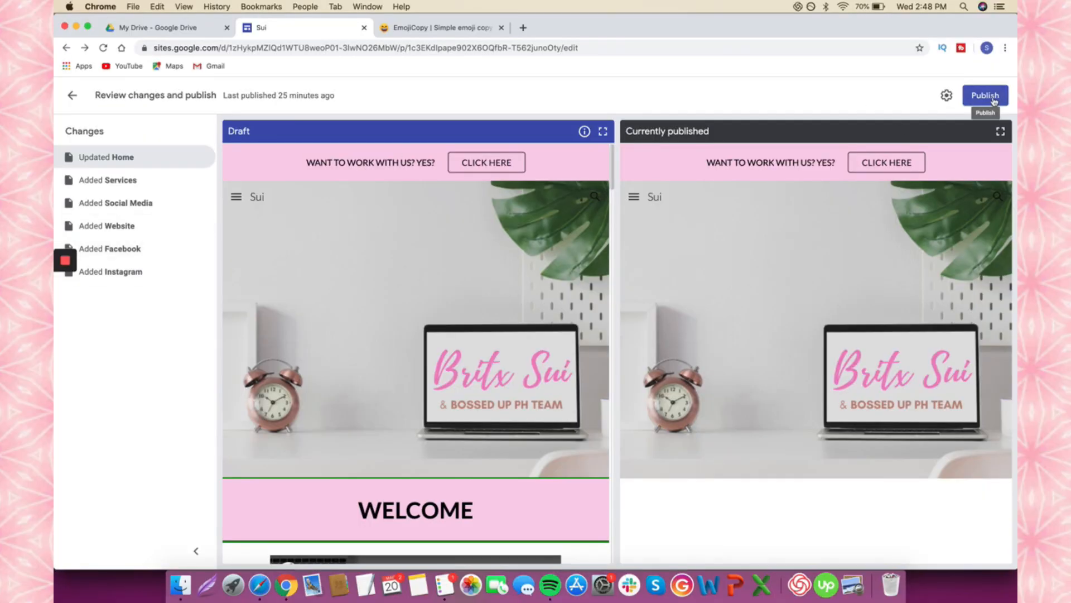
# - Publish the updated Sui site and open the live published version
pyautogui.click(993, 99)
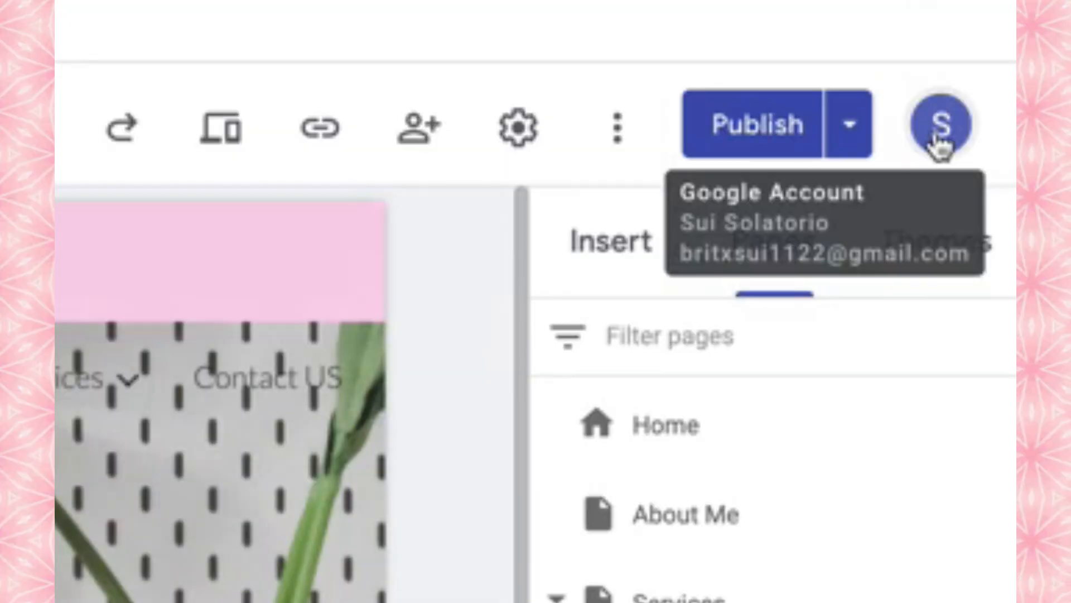
pyautogui.click(851, 134)
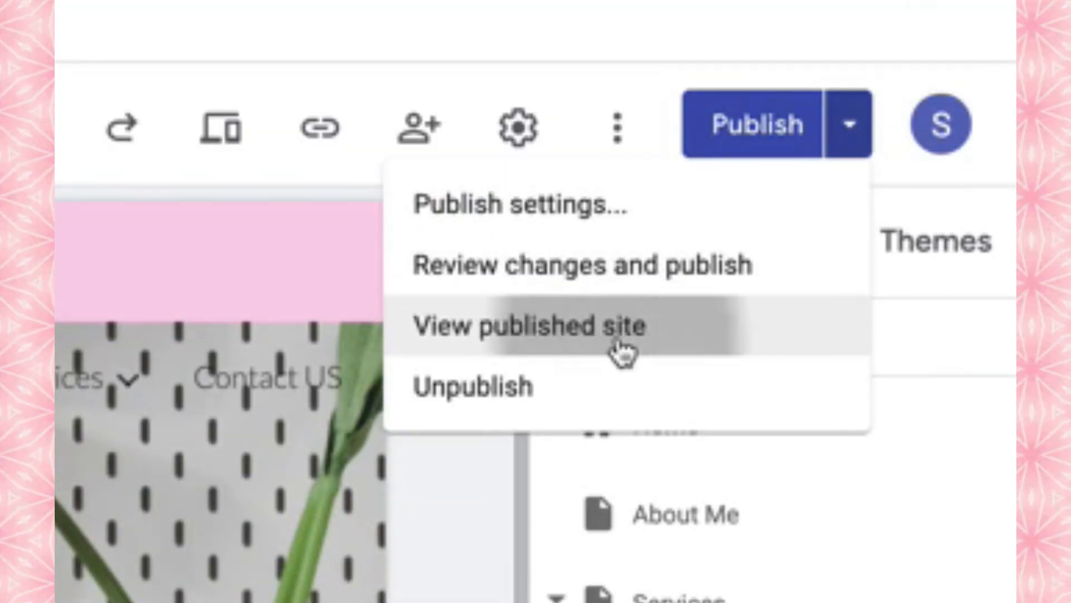
pyautogui.click(625, 352)
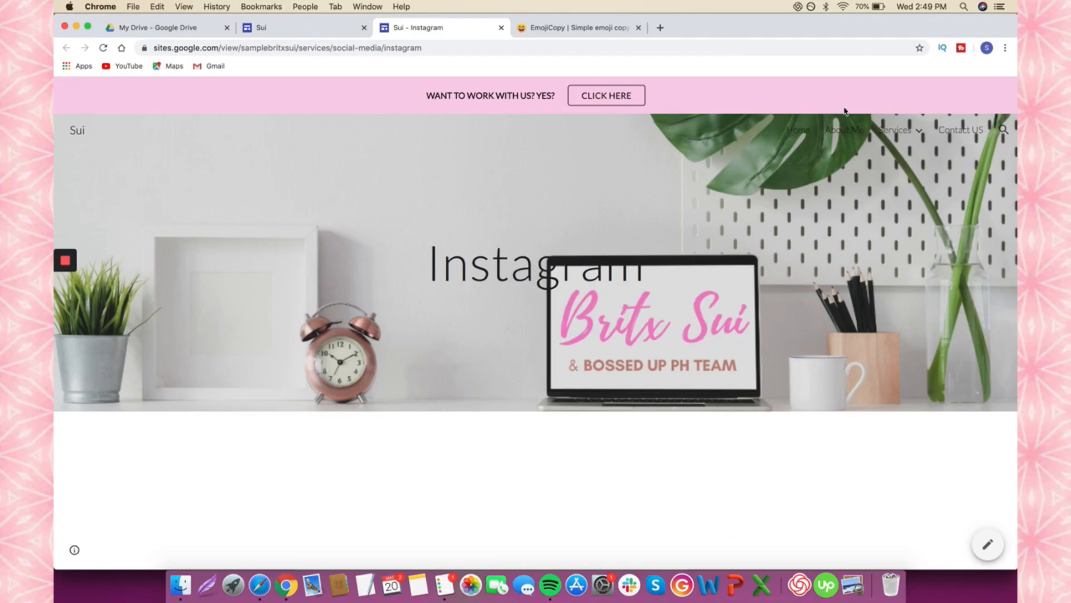
# - Check the live About Me, Home and Facebook pages, then return to the Sui editor
pyautogui.click(848, 134)
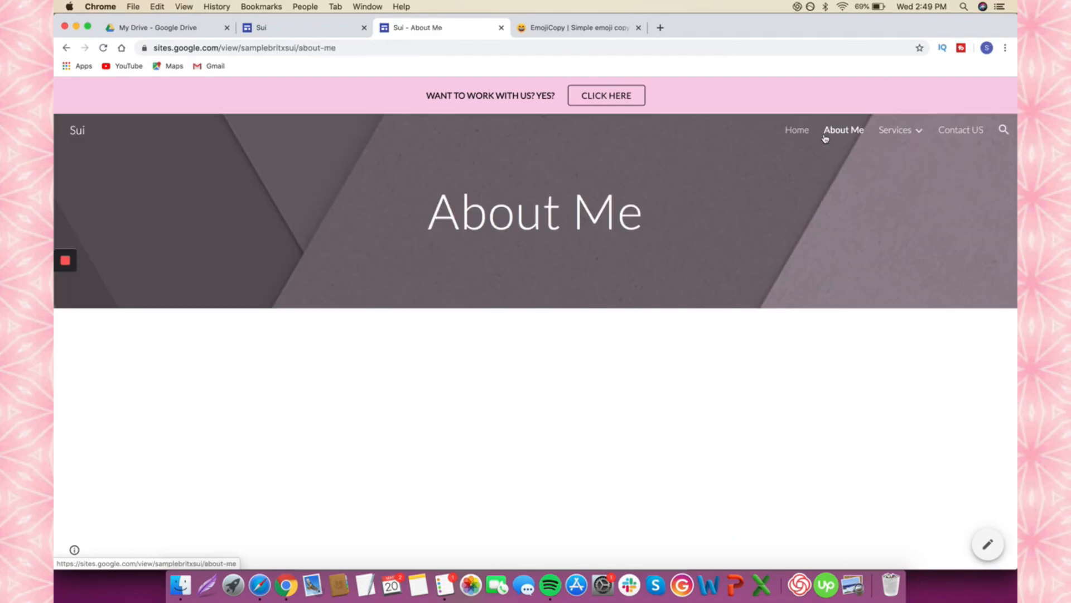
pyautogui.click(805, 129)
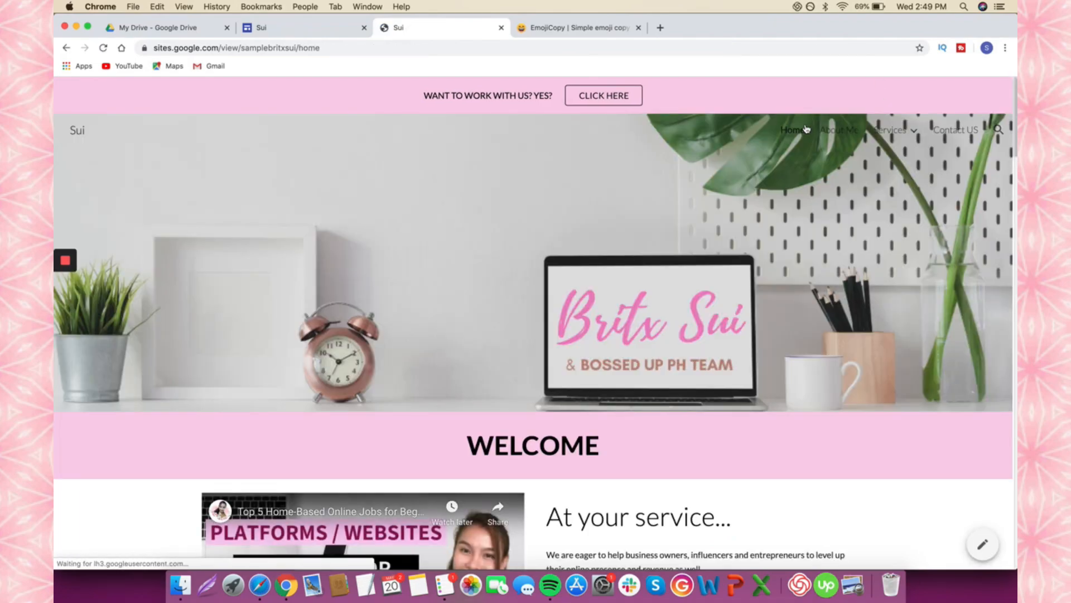
pyautogui.scroll(-15, 821, 236)
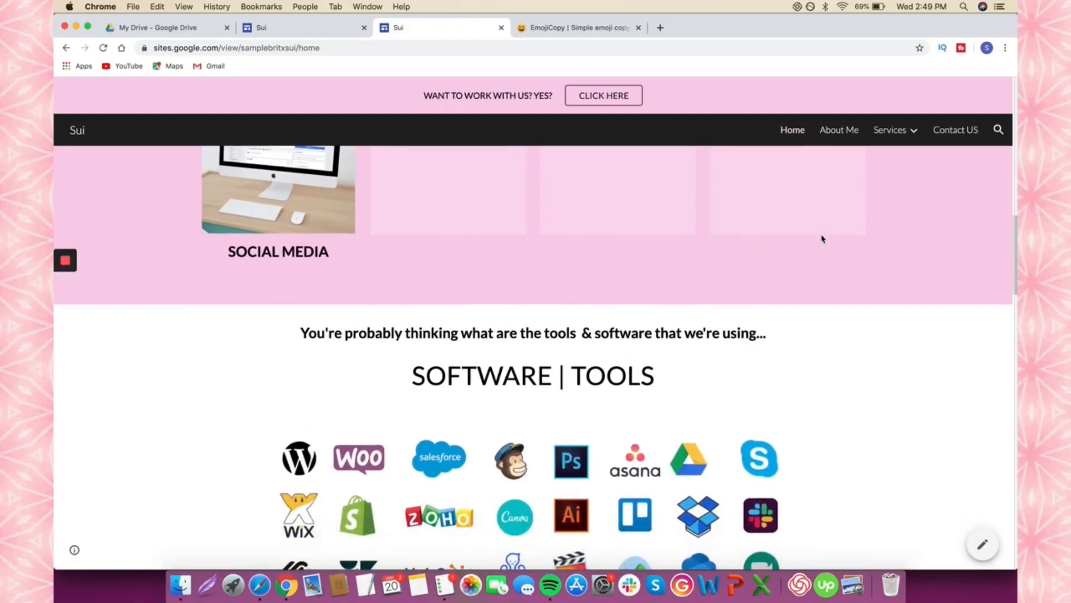
pyautogui.scroll(-8, 821, 237)
pyautogui.scroll(8, 821, 237)
pyautogui.scroll(15, 821, 237)
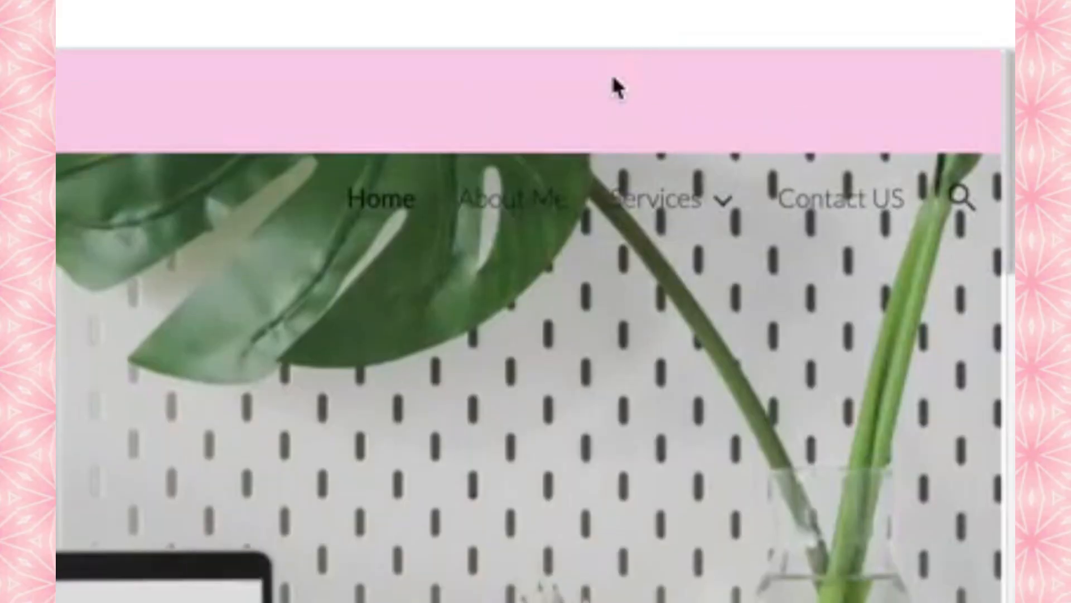
pyautogui.moveTo(706, 212)
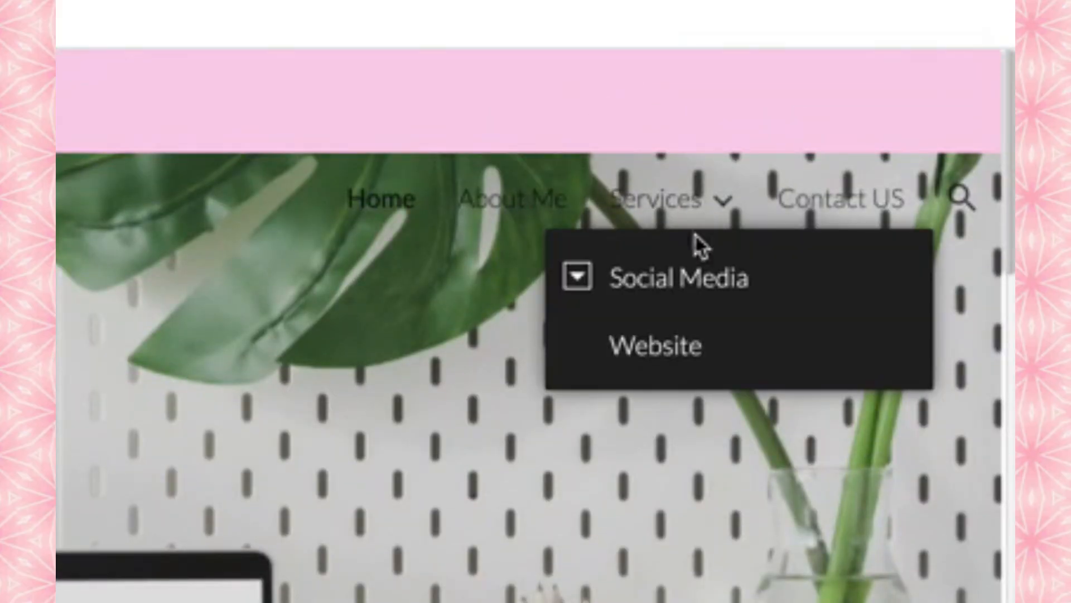
pyautogui.click(579, 279)
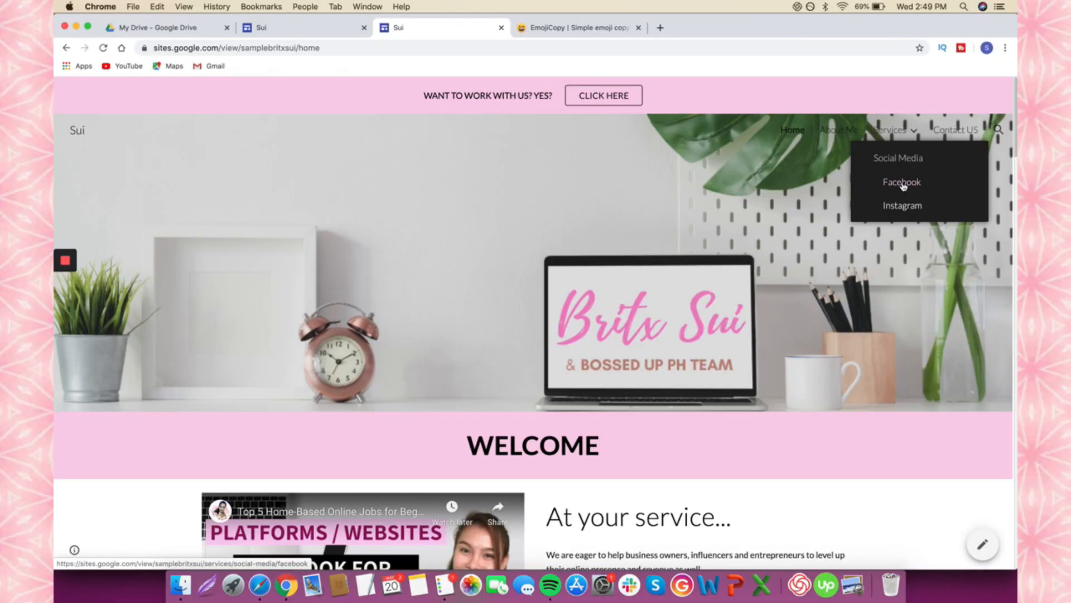
pyautogui.click(902, 182)
pyautogui.moveTo(913, 134)
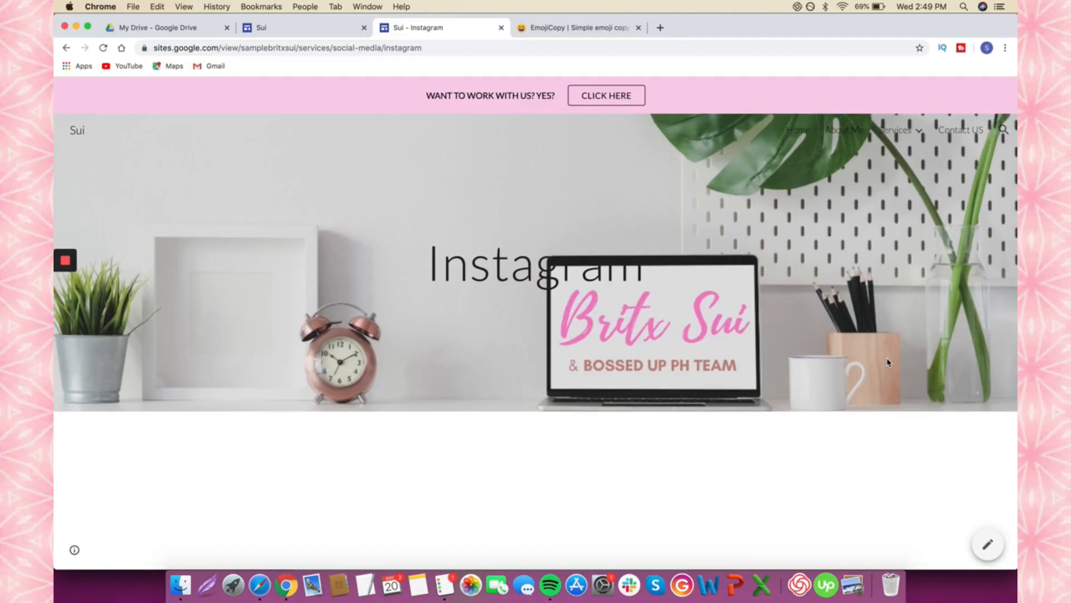
pyautogui.click(332, 32)
pyautogui.moveTo(514, 229)
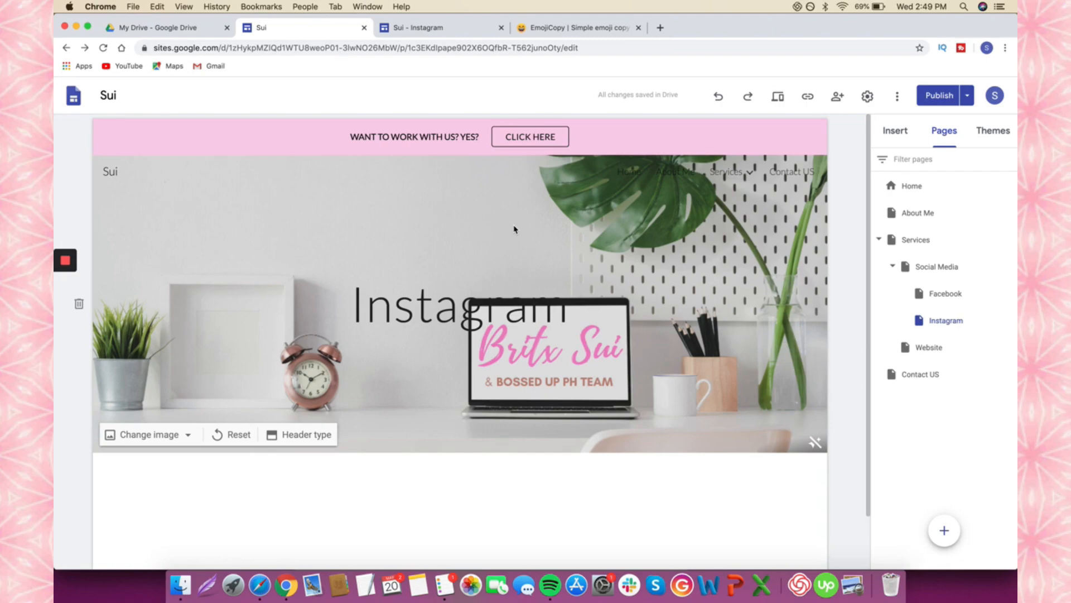
# - Scroll down the Sui page in the editor
pyautogui.scroll(-2, 514, 229)
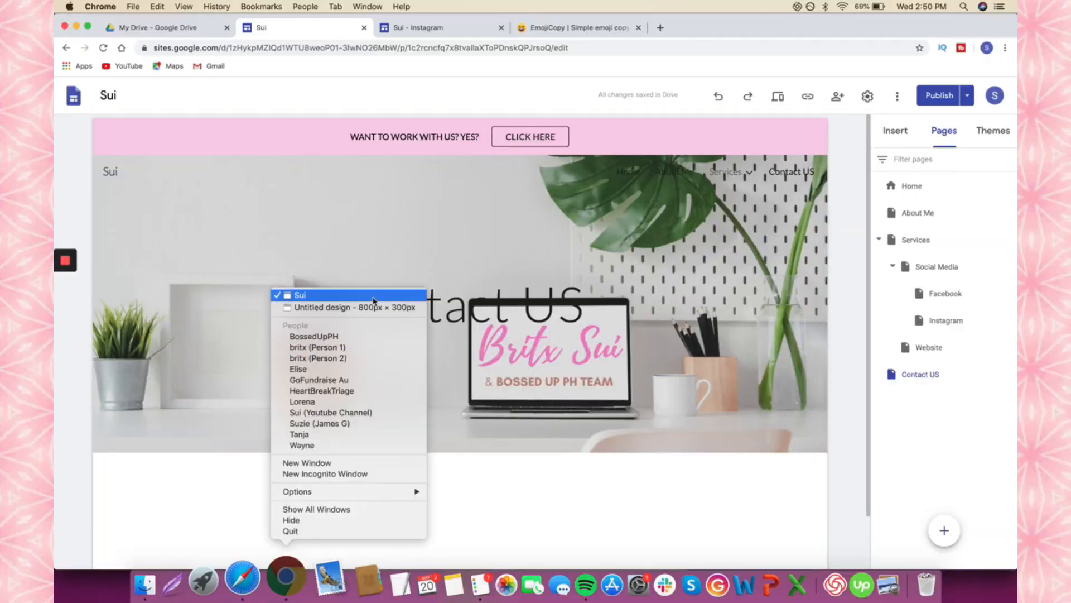
# - Open the live BritxSui Portfolio site and view the Schedule a Call With Me form on Contact Us
pyautogui.click(373, 307)
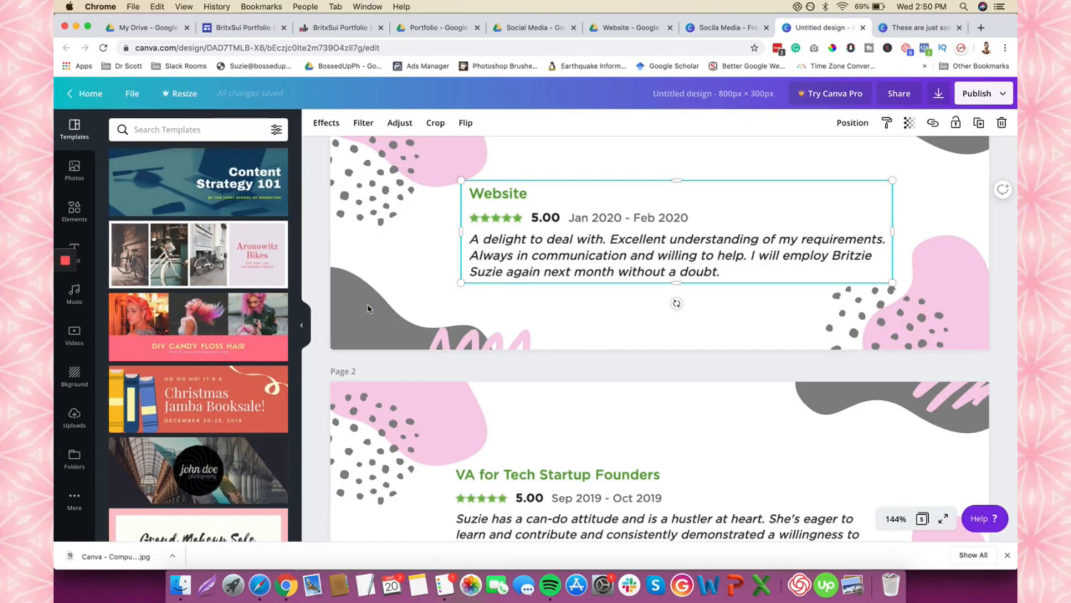
pyautogui.click(351, 29)
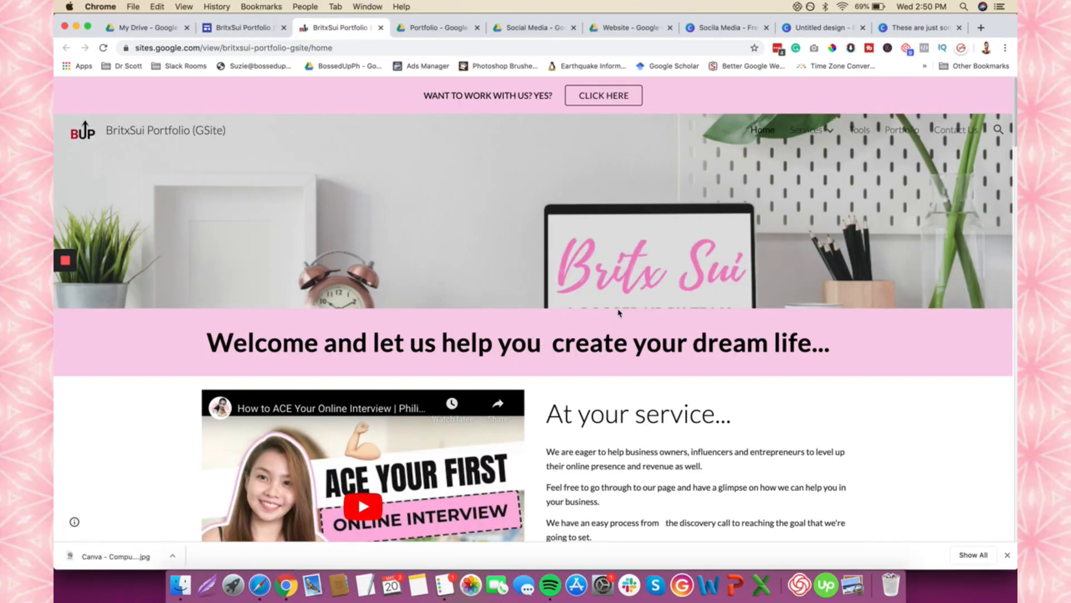
pyautogui.scroll(-2, 949, 219)
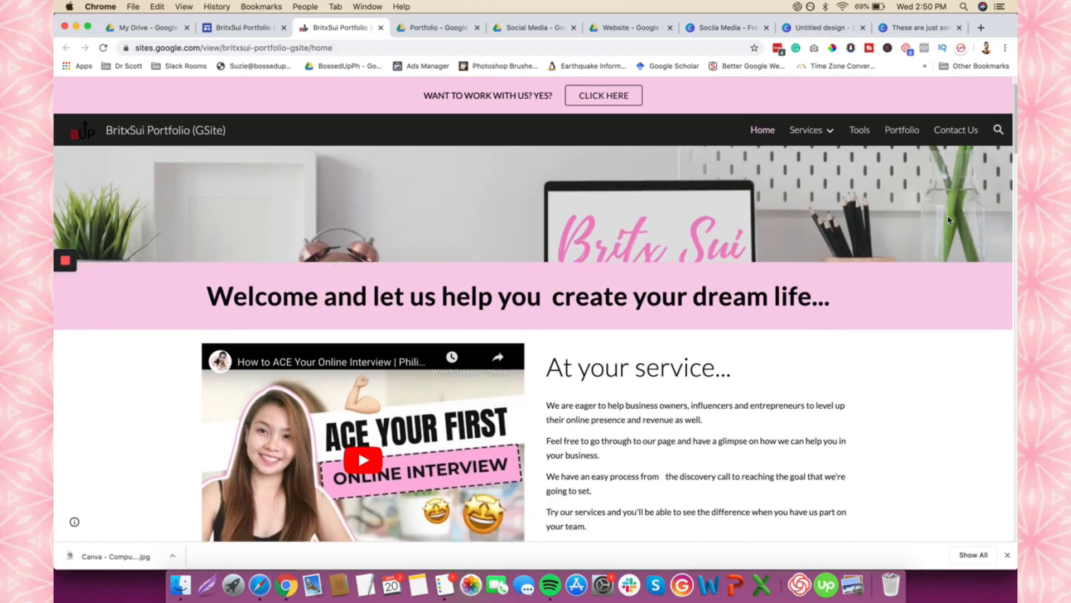
pyautogui.click(954, 131)
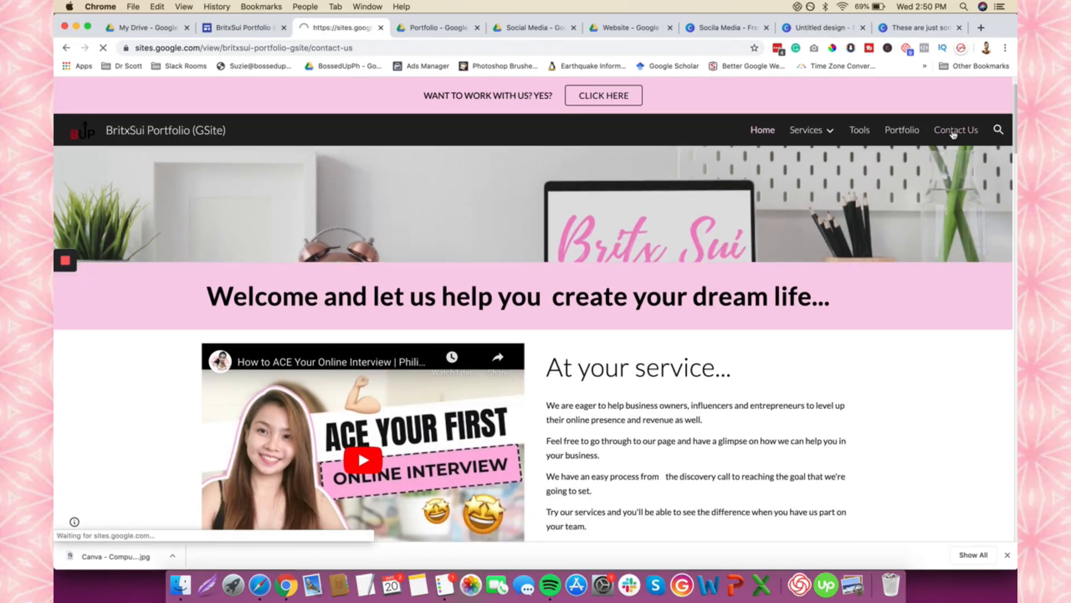
pyautogui.scroll(-5, 879, 330)
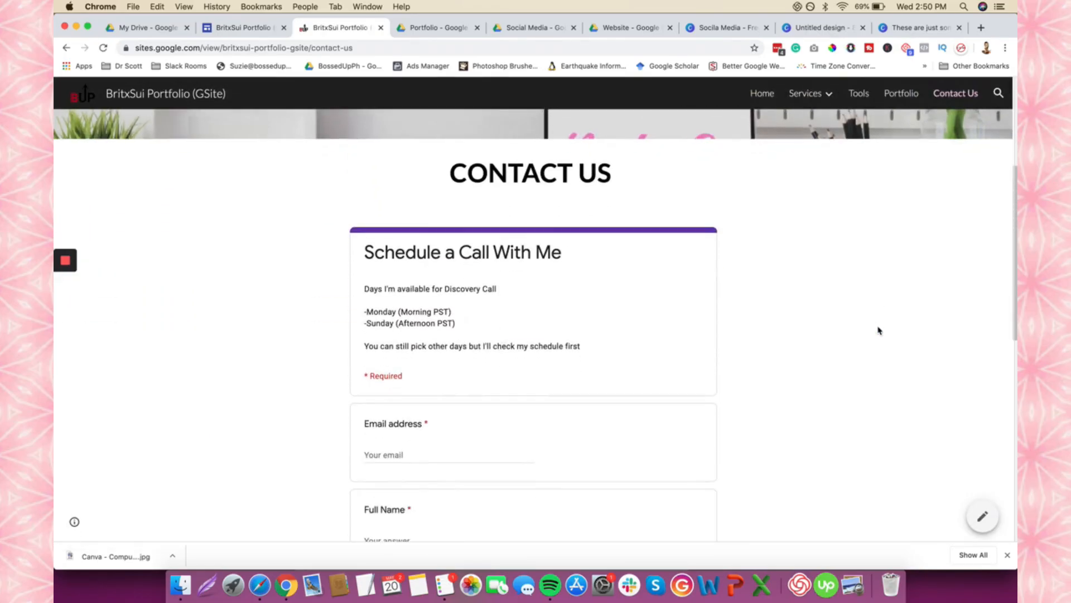
pyautogui.scroll(-10, 879, 330)
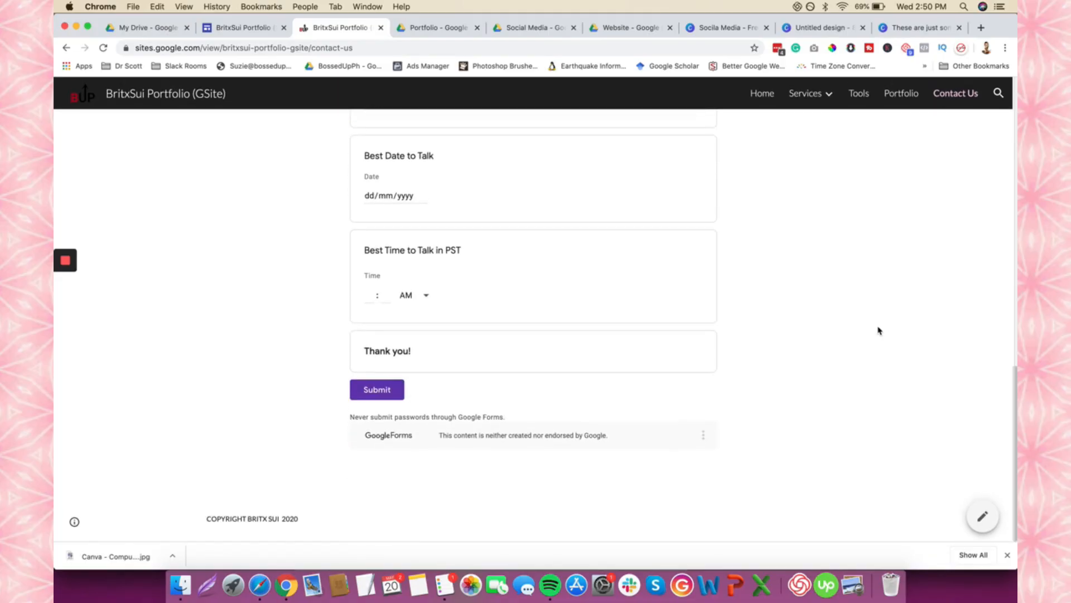
pyautogui.scroll(15, 533, 387)
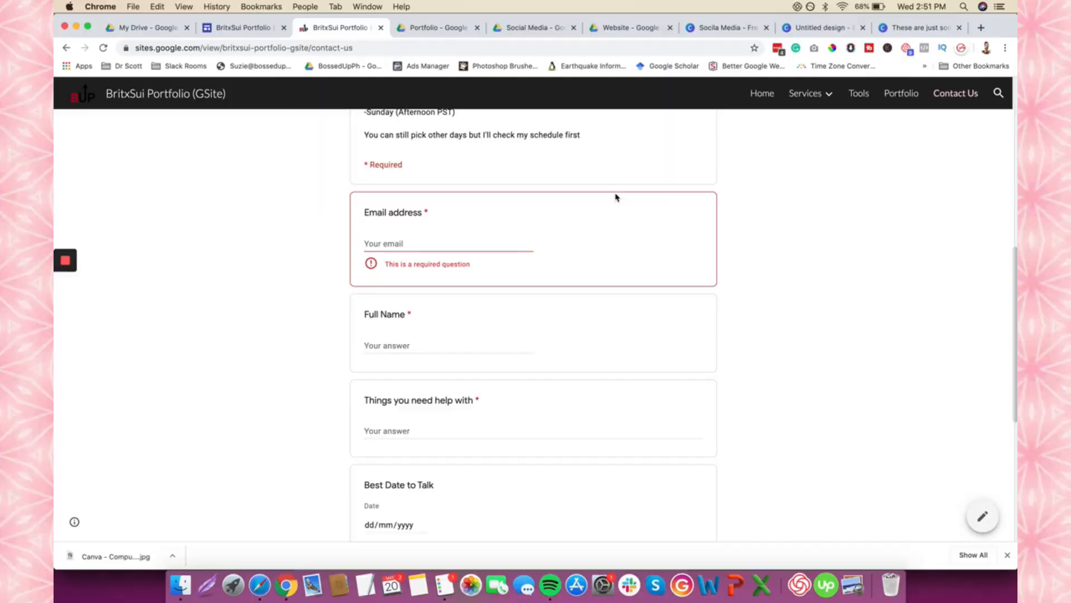
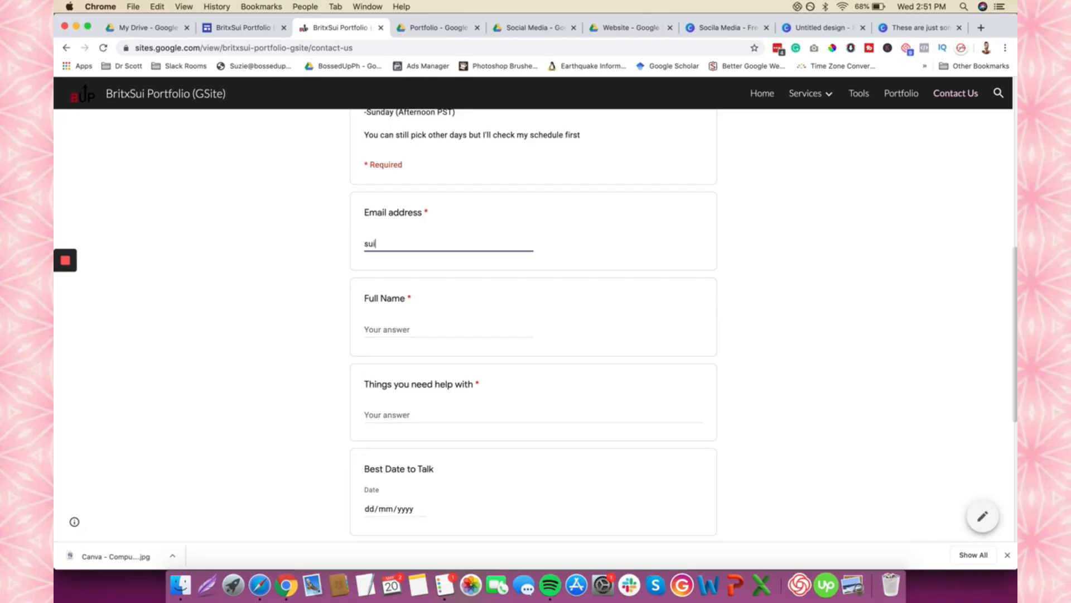
# - Fill in a test email address, full name and 'sfsdfd' for things you need help with
pyautogui.press('Tab')
pyautogui.write('Sui')
pyautogui.press('Tab')
pyautogui.write('sfsdfd')
pyautogui.scroll(-3, 404, 340)
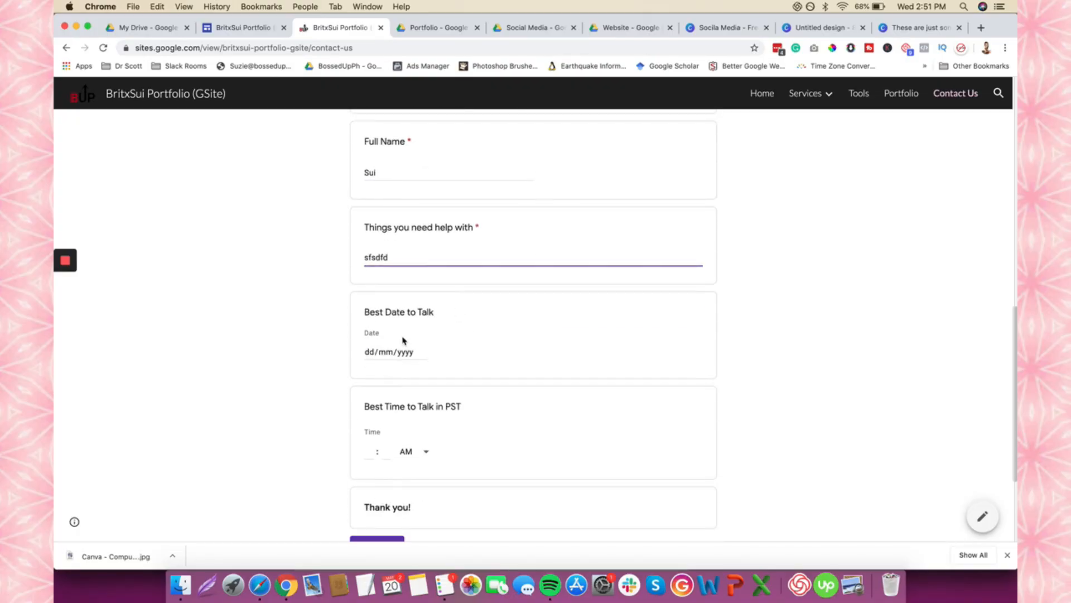
# - Set the best date to talk to 21 May 2020 at 8:00 AM and submit the form
pyautogui.click(381, 356)
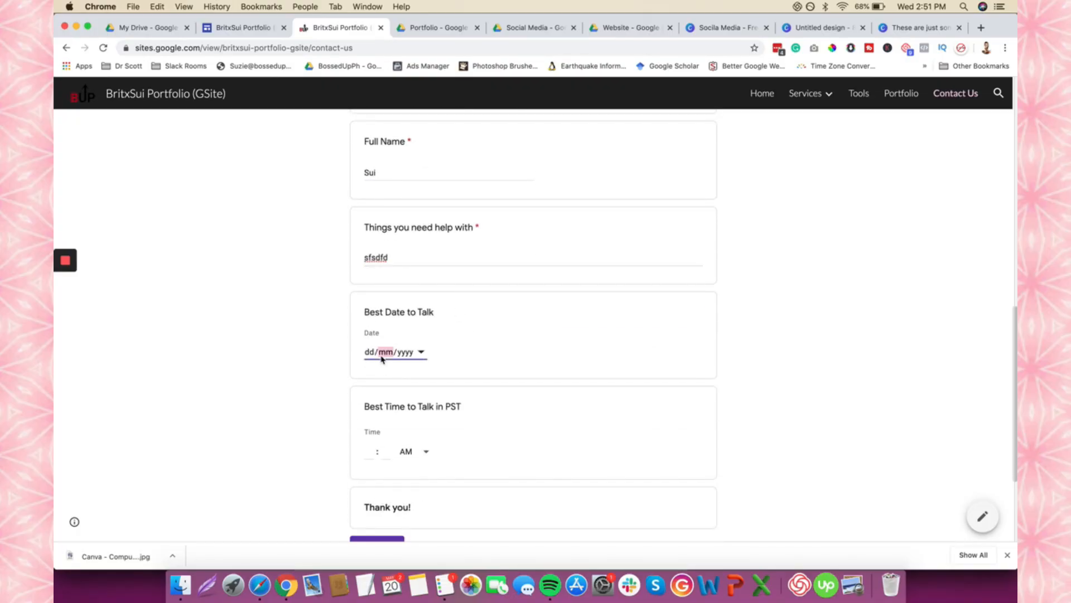
pyautogui.click(421, 352)
pyautogui.click(459, 445)
pyautogui.scroll(-3, 462, 445)
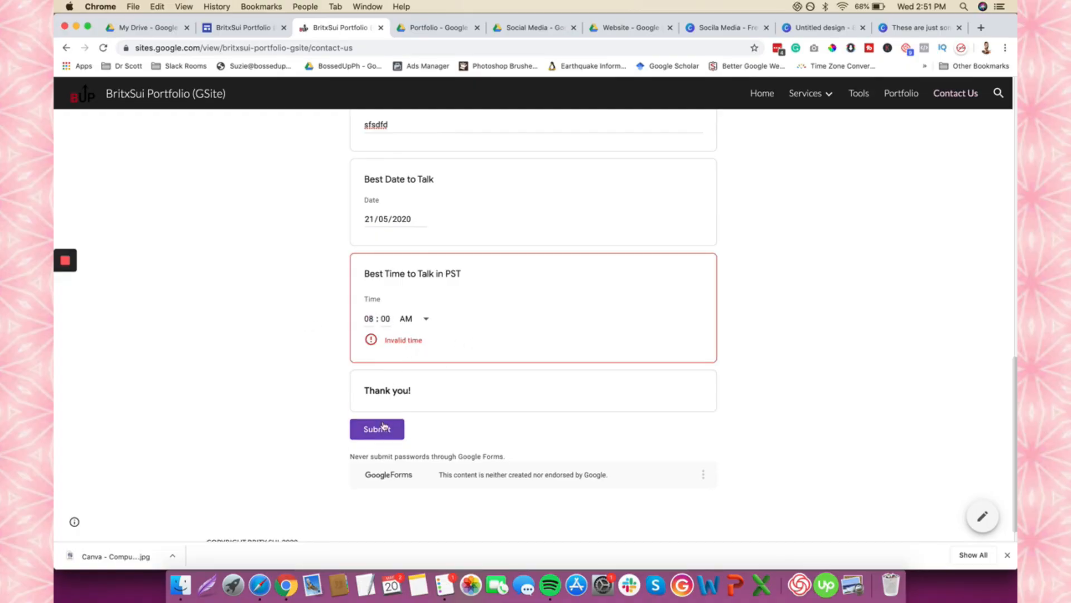
pyautogui.click(377, 429)
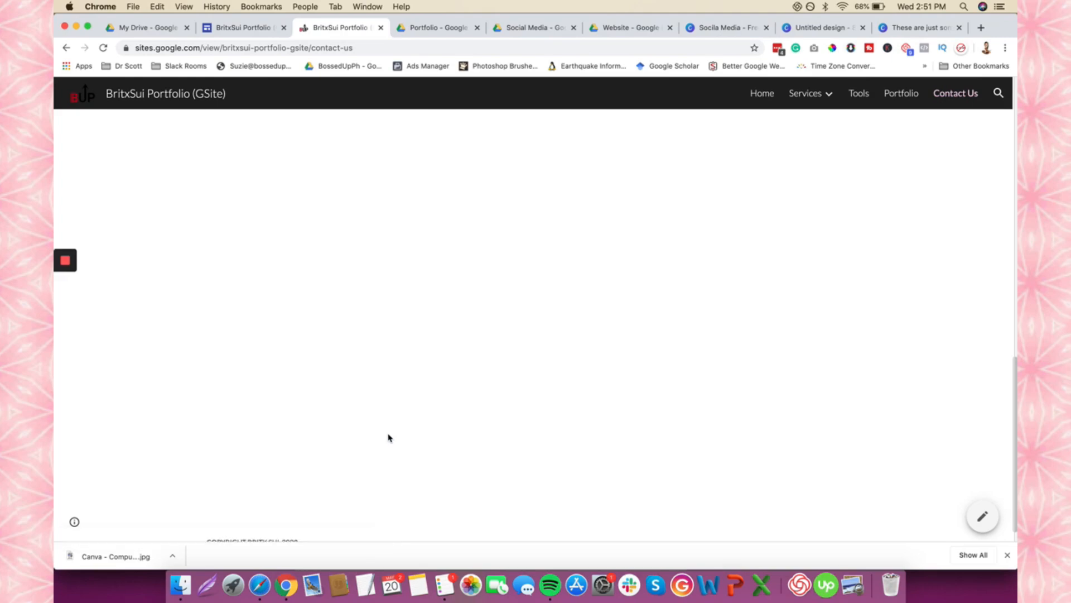
pyautogui.scroll(13, 463, 408)
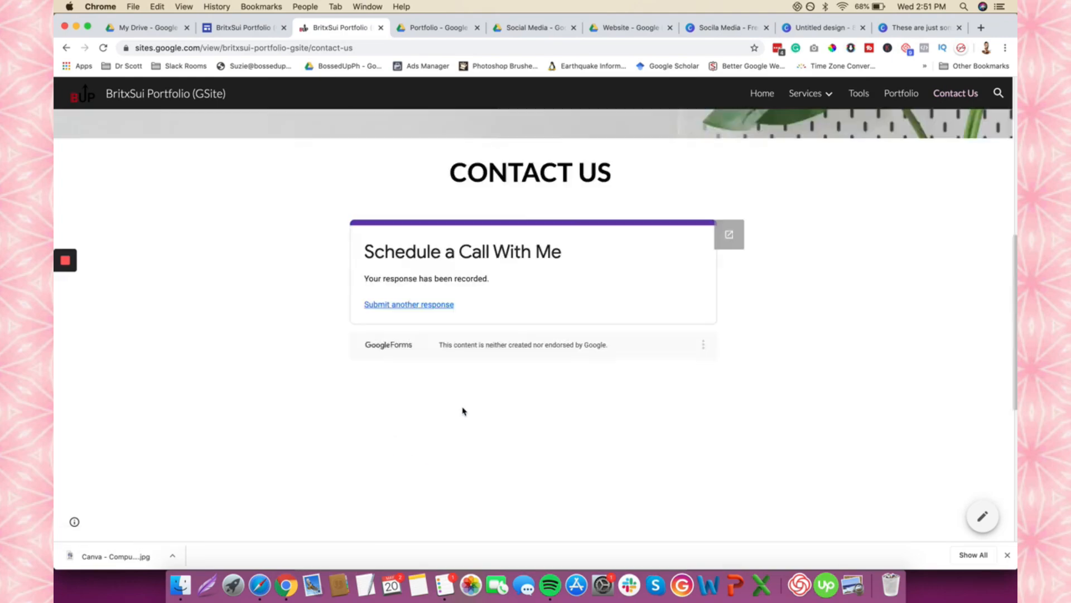
pyautogui.scroll(-4, 462, 408)
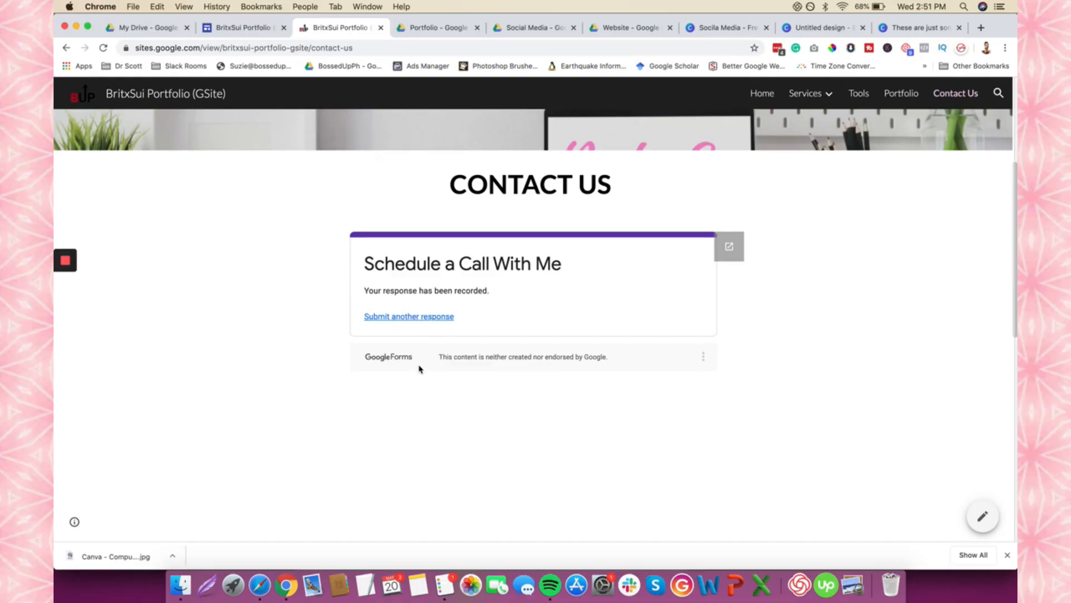
# - Open the Schedule a Call With Me form from the Portfolio Drive folder and link its 1 response to Sheets
pyautogui.click(237, 30)
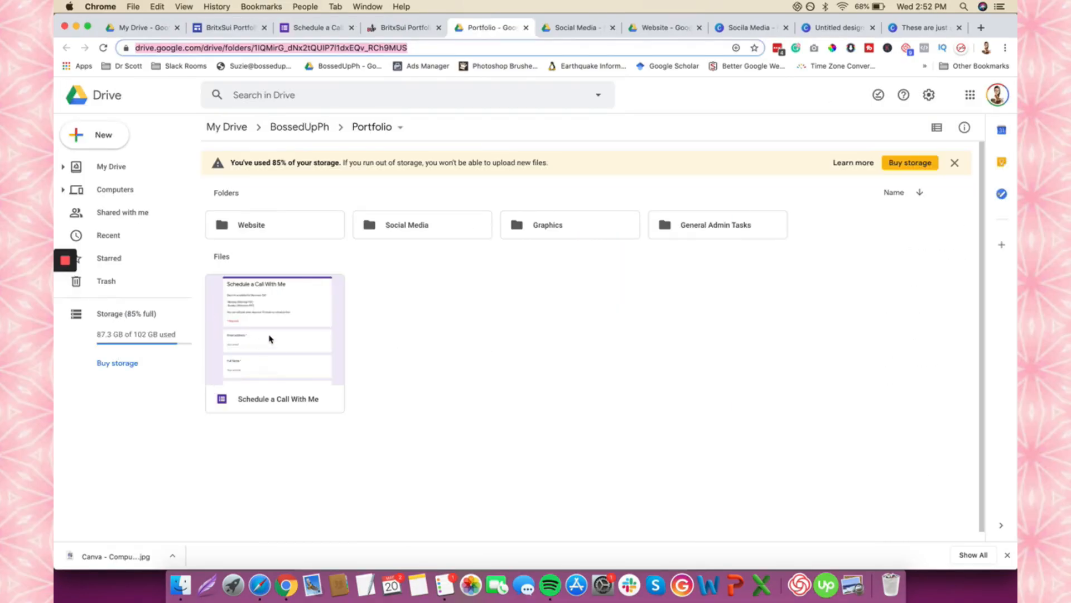
pyautogui.doubleClick(269, 339)
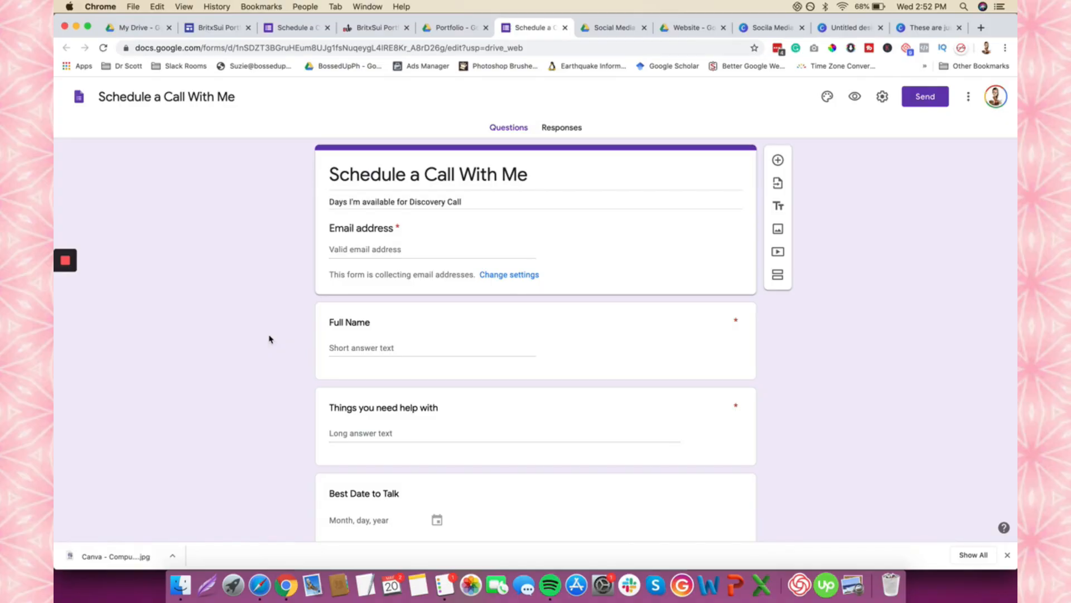
pyautogui.click(560, 129)
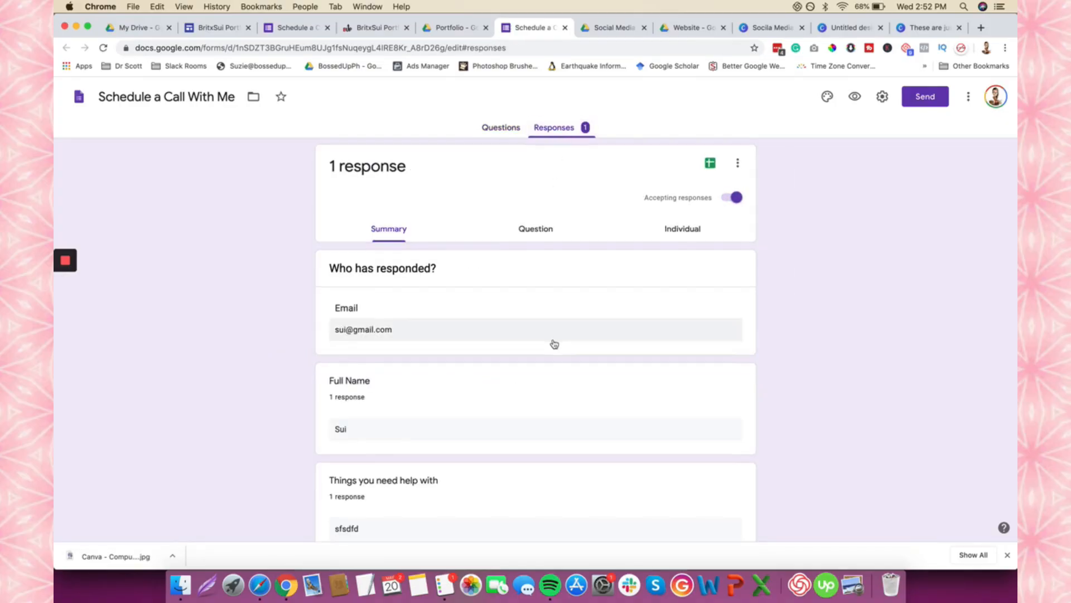
pyautogui.scroll(-5, 553, 345)
pyautogui.scroll(5, 553, 344)
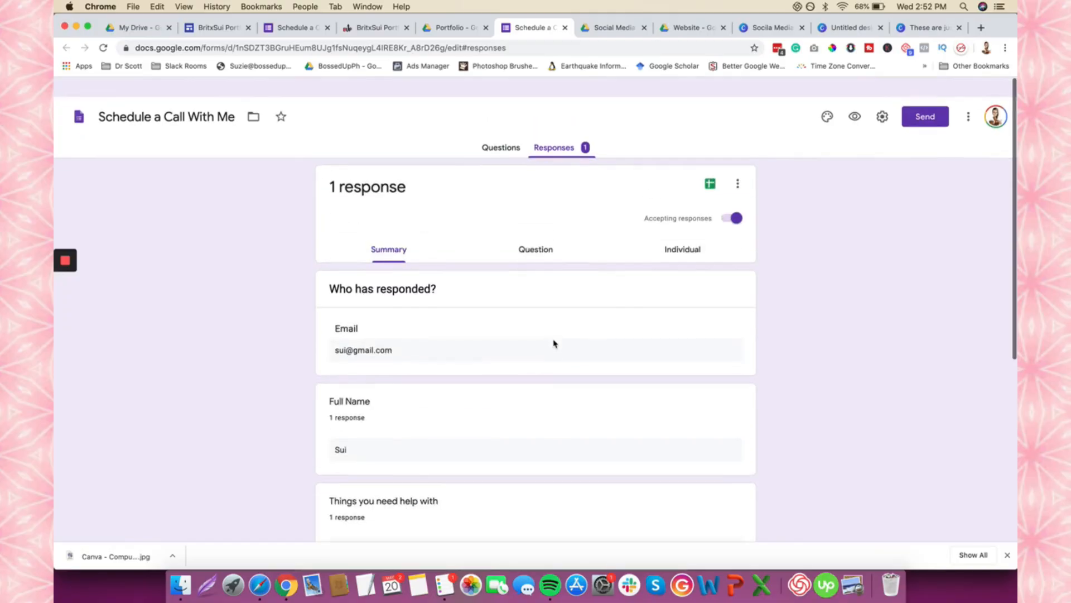
pyautogui.click(711, 166)
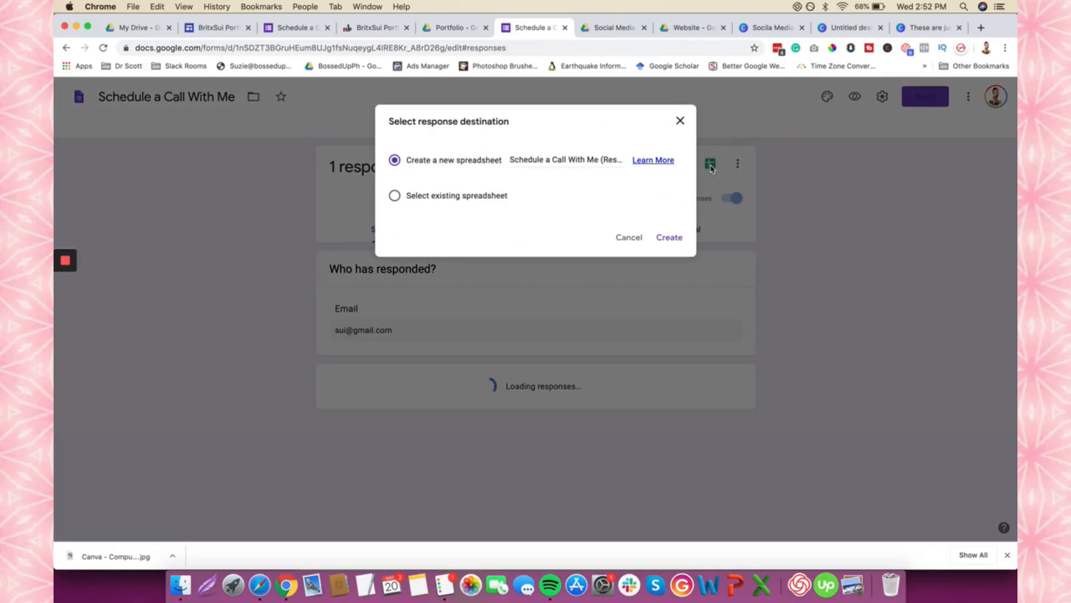
# - Create the Schedule a Call With Me (Responses) spreadsheet and check the test response's timestamp and Best Date to Talk column
pyautogui.click(679, 238)
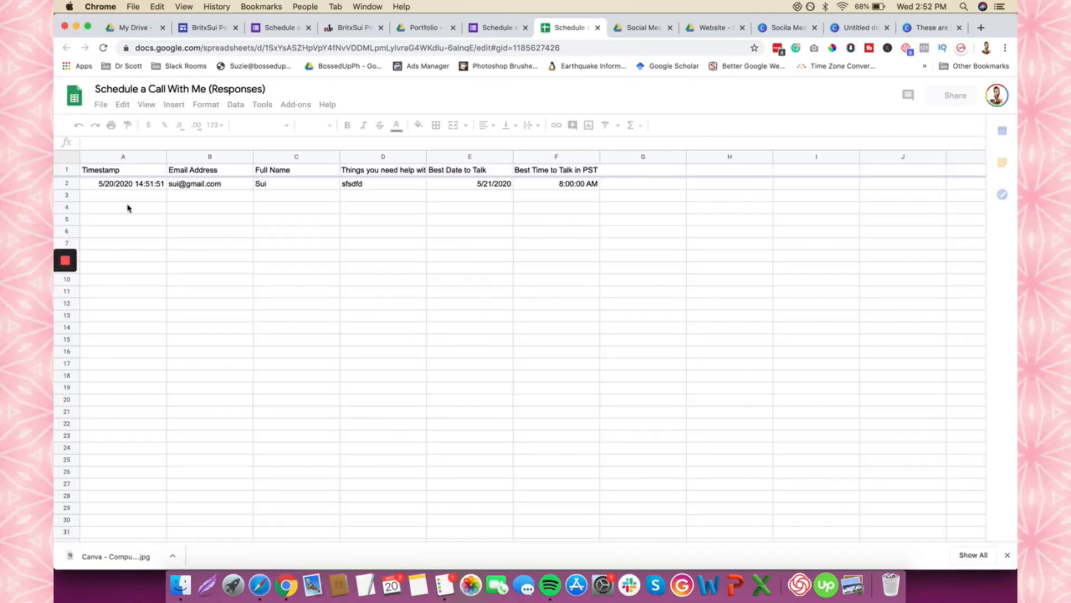
pyautogui.click(135, 185)
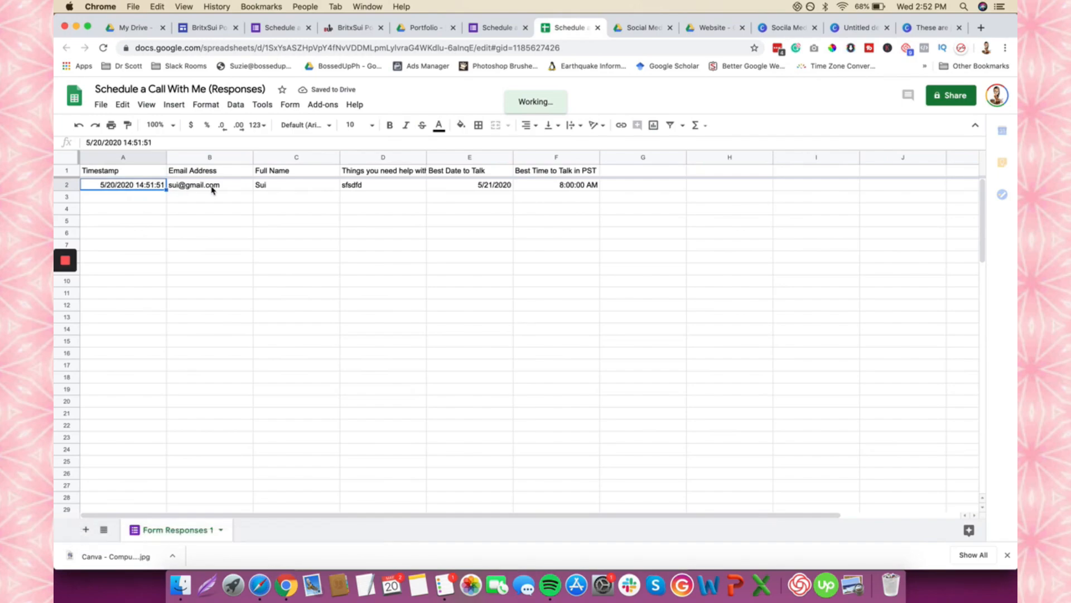
pyautogui.click(495, 184)
pyautogui.click(490, 156)
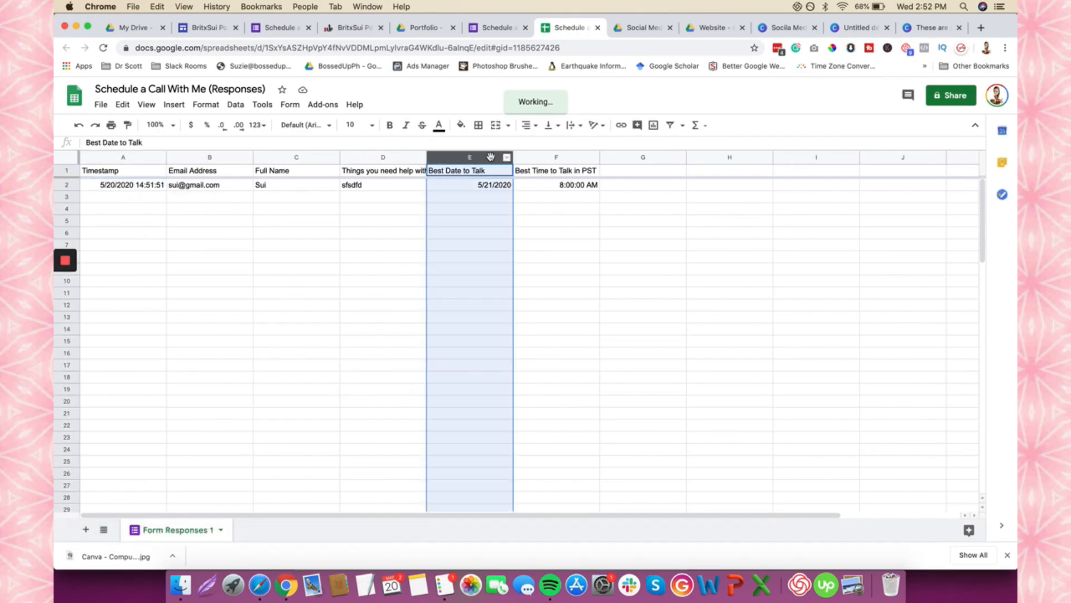